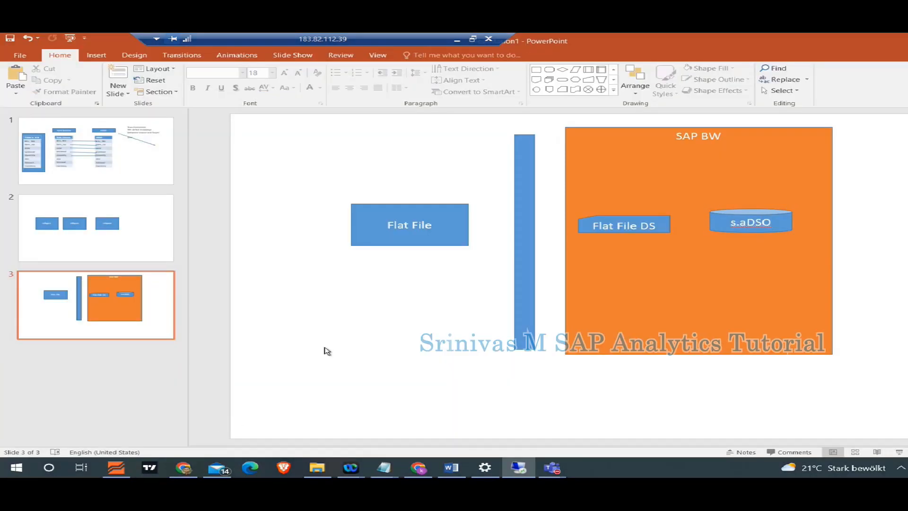
pyautogui.press('super')
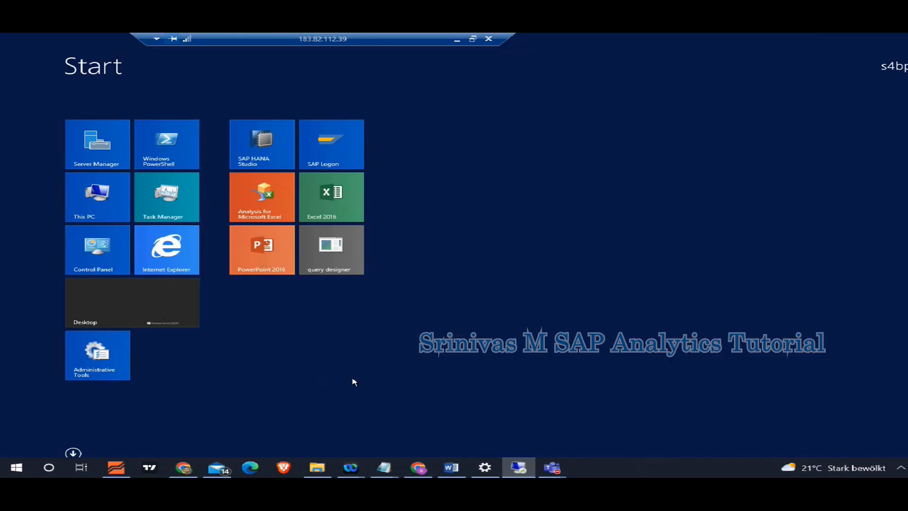
pyautogui.press('super')
pyautogui.click(560, 475)
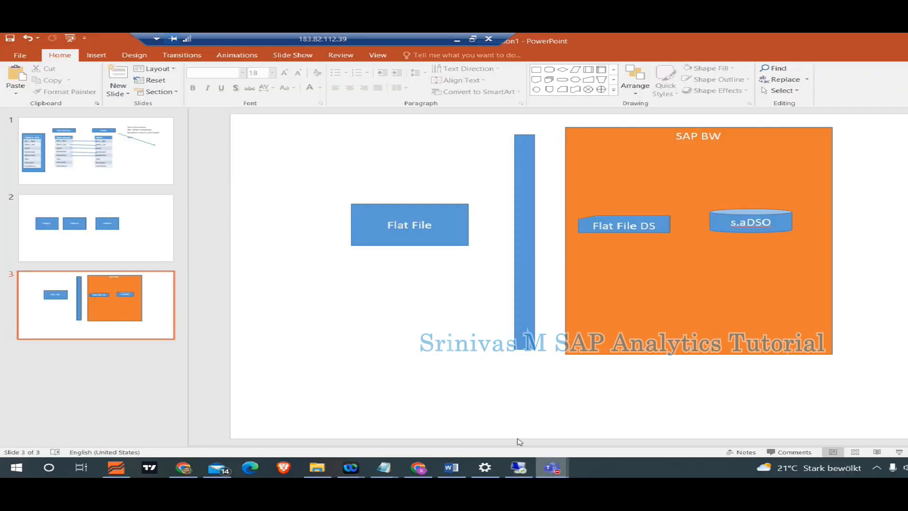
pyautogui.rightClick(554, 467)
pyautogui.click(609, 471)
pyautogui.click(596, 423)
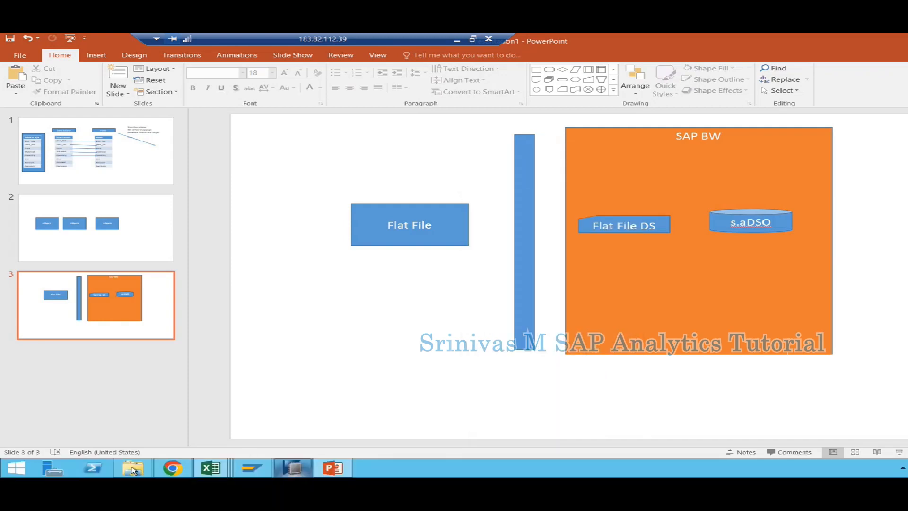
# Open the Sales Data 2 file from the Data Sheets folder in Notepad.
pyautogui.click(148, 466)
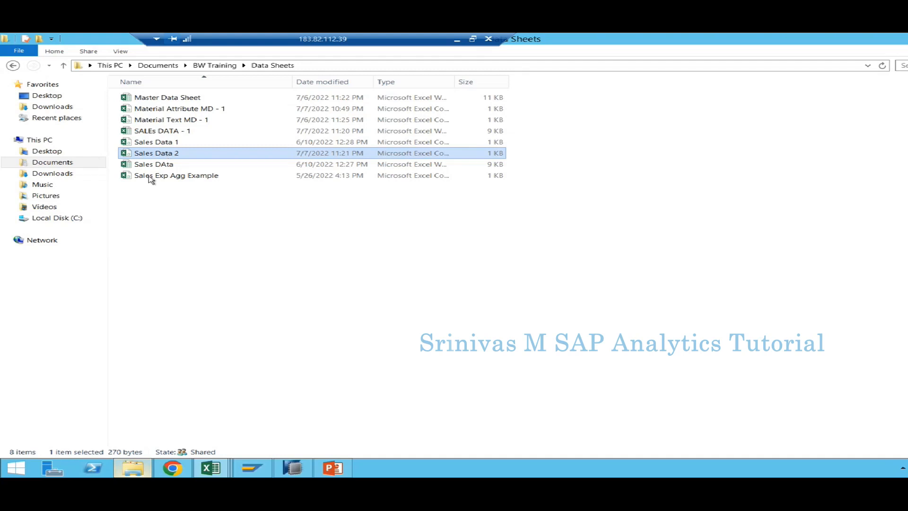
pyautogui.rightClick(143, 158)
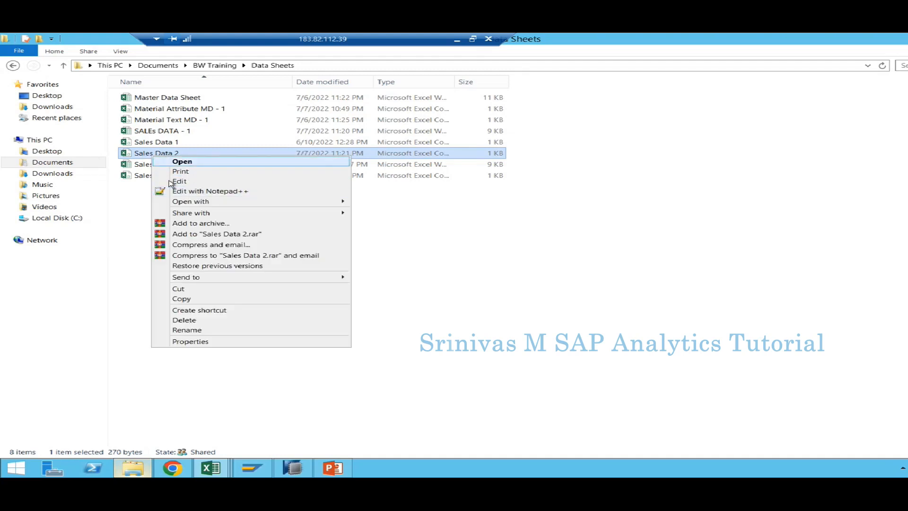
pyautogui.rightClick(163, 154)
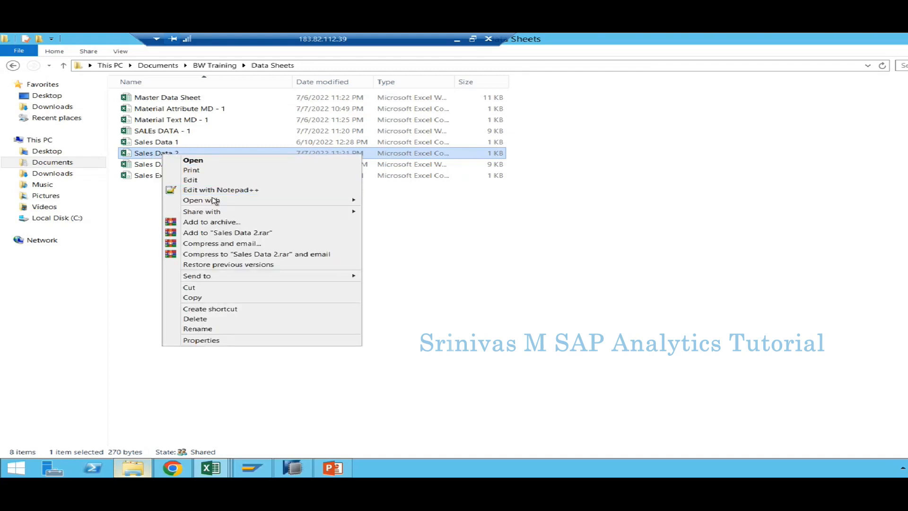
pyautogui.moveTo(203, 199)
pyautogui.click(401, 212)
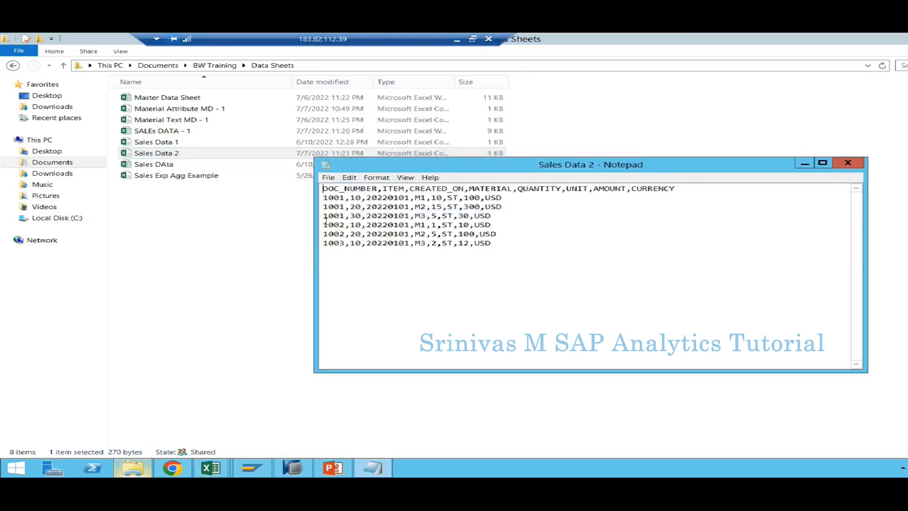
# Examine the header fields and data rows of the Sales Data 2 file, from DOC_NUMBER through CURRENCY.
pyautogui.moveTo(339, 189); pyautogui.dragTo(681, 190)
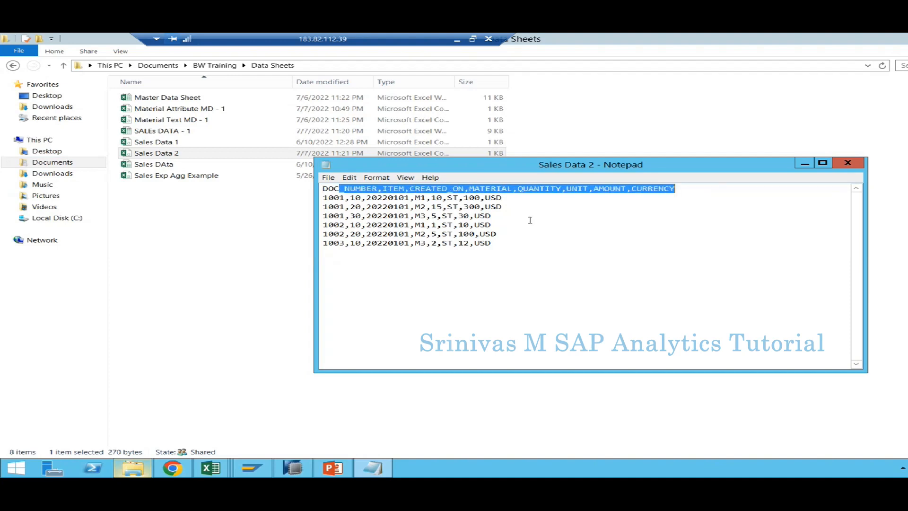
pyautogui.moveTo(506, 245); pyautogui.dragTo(315, 186)
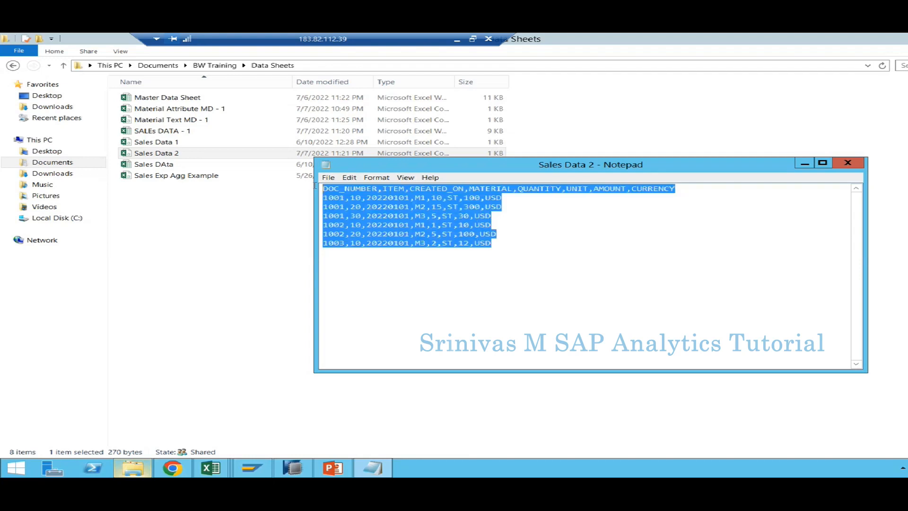
pyautogui.click(364, 207)
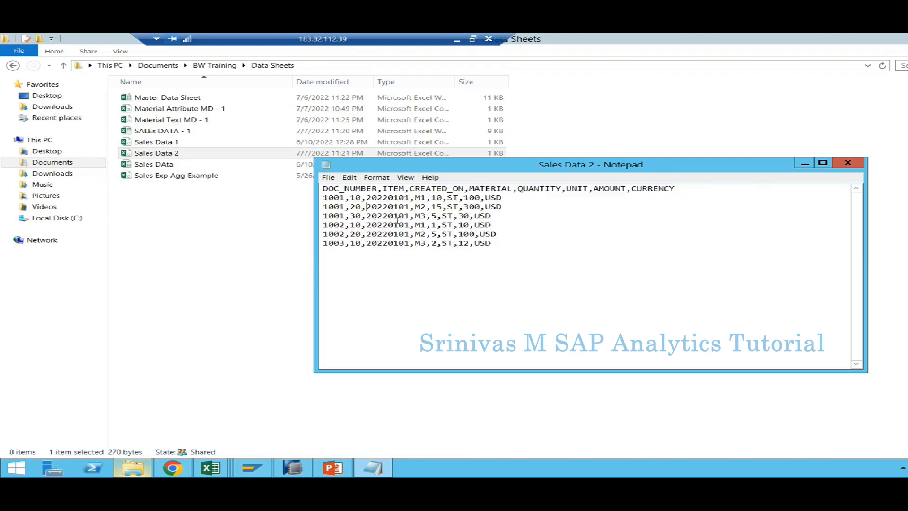
pyautogui.moveTo(449, 165); pyautogui.dragTo(273, 202)
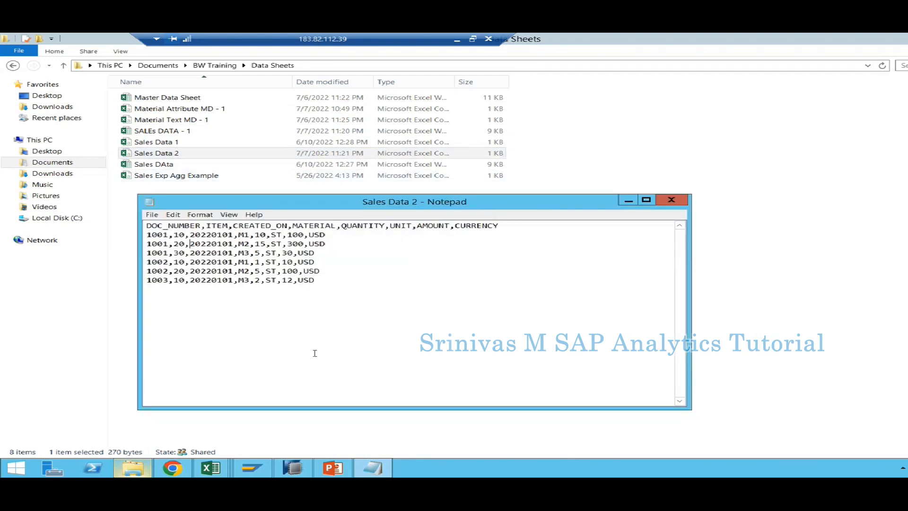
pyautogui.click(342, 465)
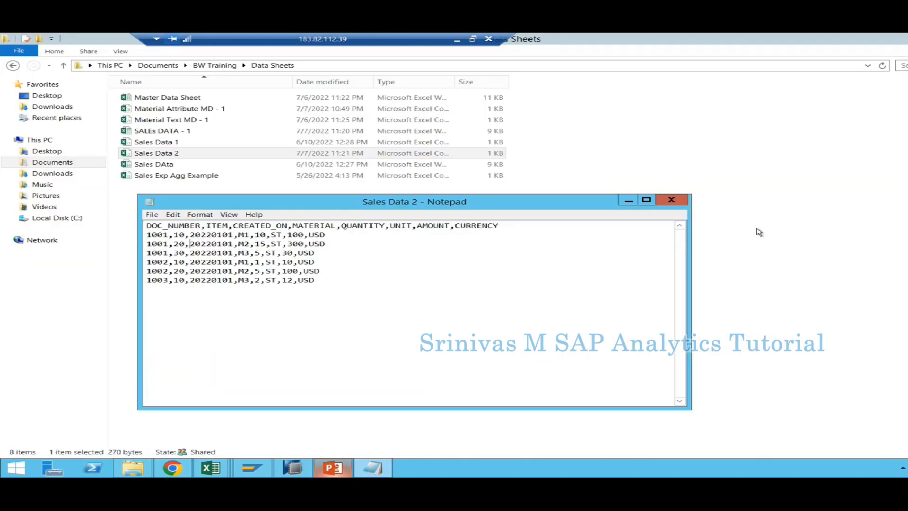
pyautogui.moveTo(146, 225); pyautogui.dragTo(202, 225)
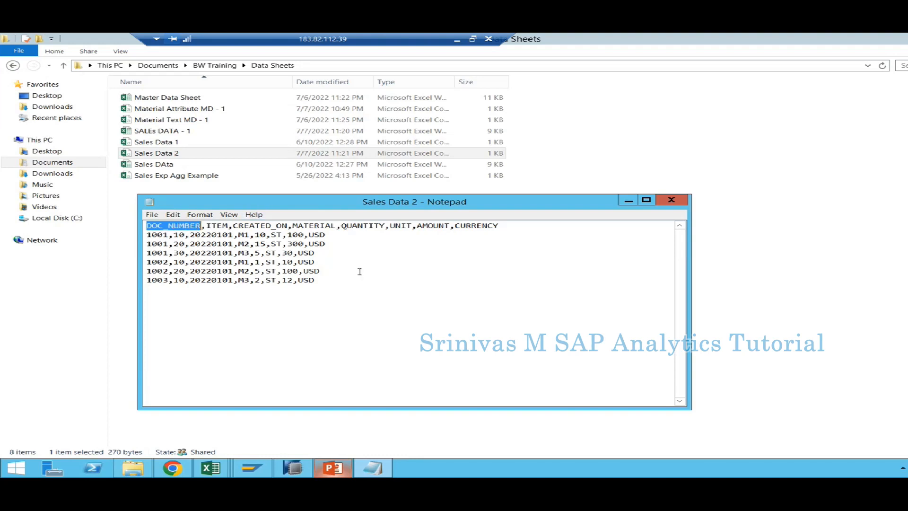
pyautogui.click(179, 253)
pyautogui.moveTo(147, 226); pyautogui.dragTo(287, 226)
pyautogui.click(326, 226)
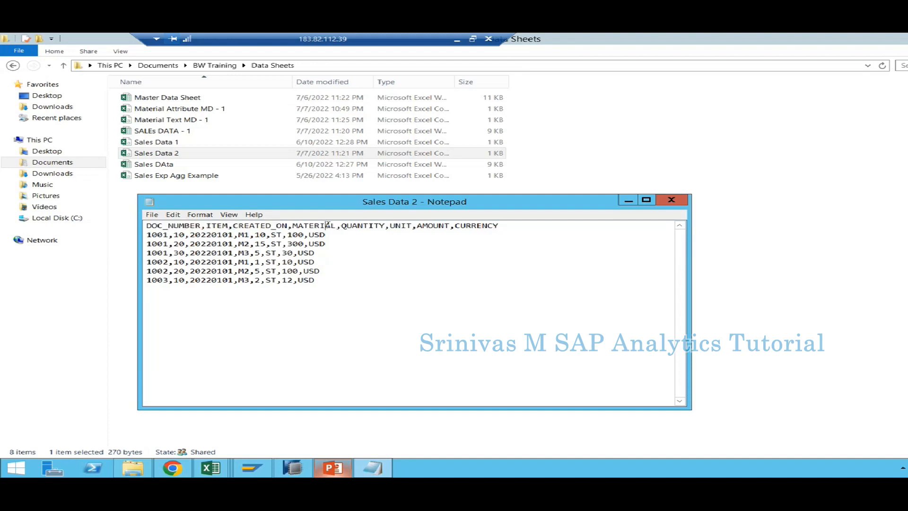
pyautogui.click(457, 226)
pyautogui.moveTo(525, 224); pyautogui.dragTo(111, 231)
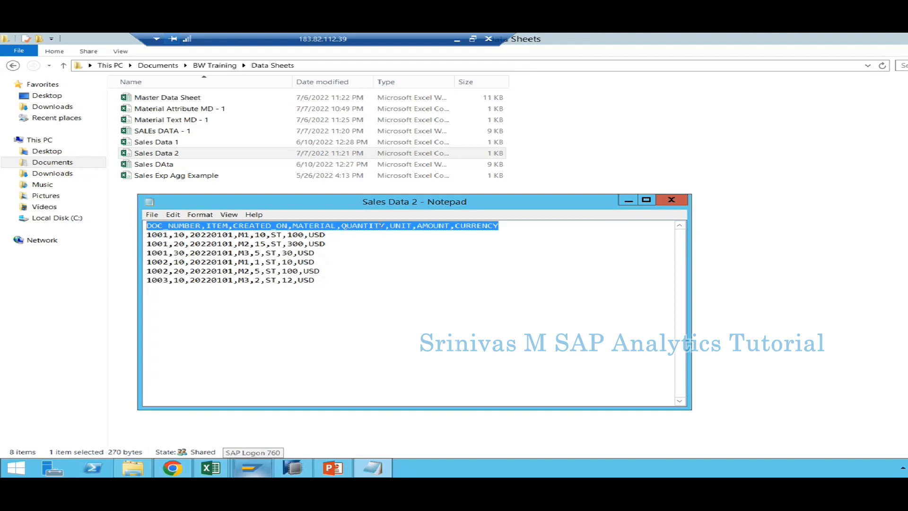
pyautogui.click(382, 226)
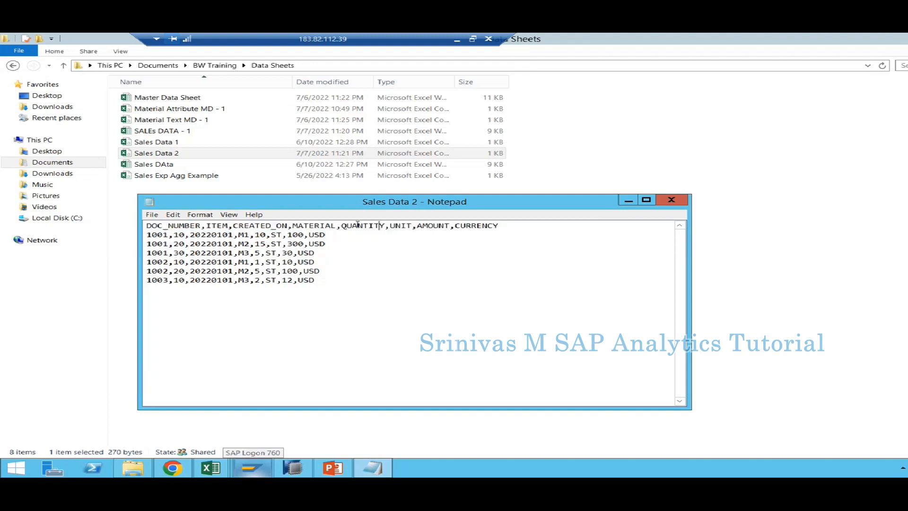
# Switch to Excel and bring up the Book1 workbook among the open workbooks.
pyautogui.click(210, 468)
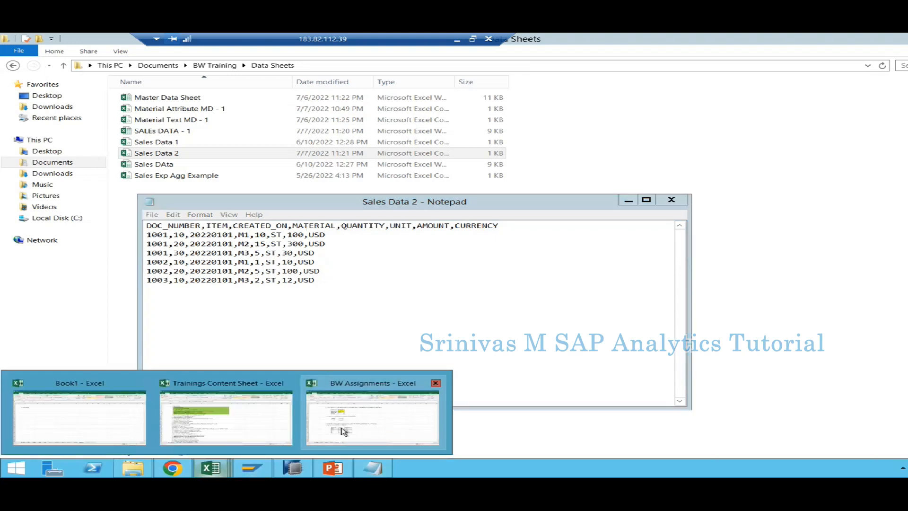
pyautogui.click(338, 416)
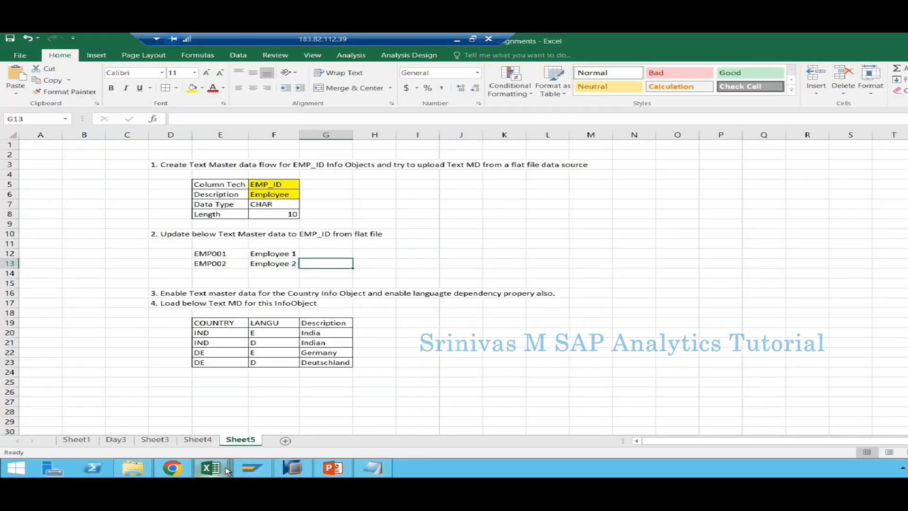
pyautogui.click(210, 468)
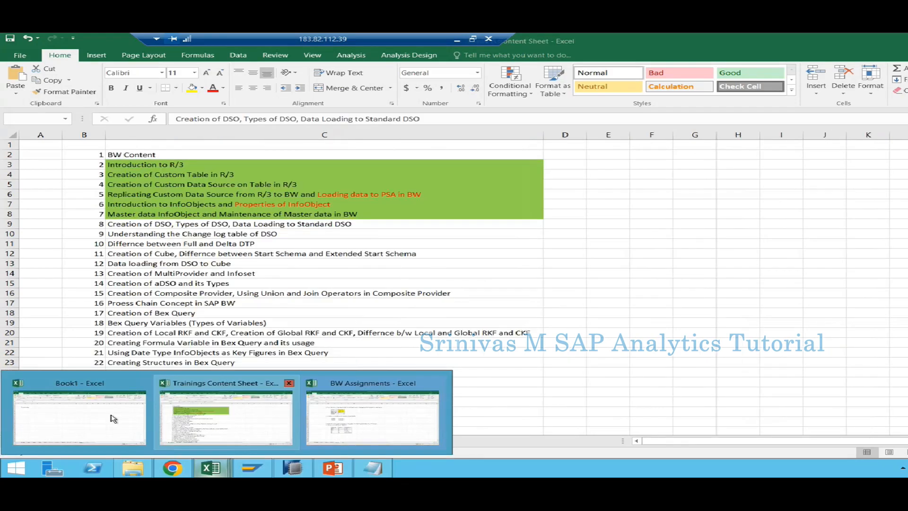
pyautogui.click(112, 416)
# Copy the header line of the Sales Data 2 file into cell G4 of Sheet15 in Book1.
pyautogui.click(373, 468)
pyautogui.moveTo(521, 226); pyautogui.dragTo(146, 229)
pyautogui.hotkey('ctrl', 'c')
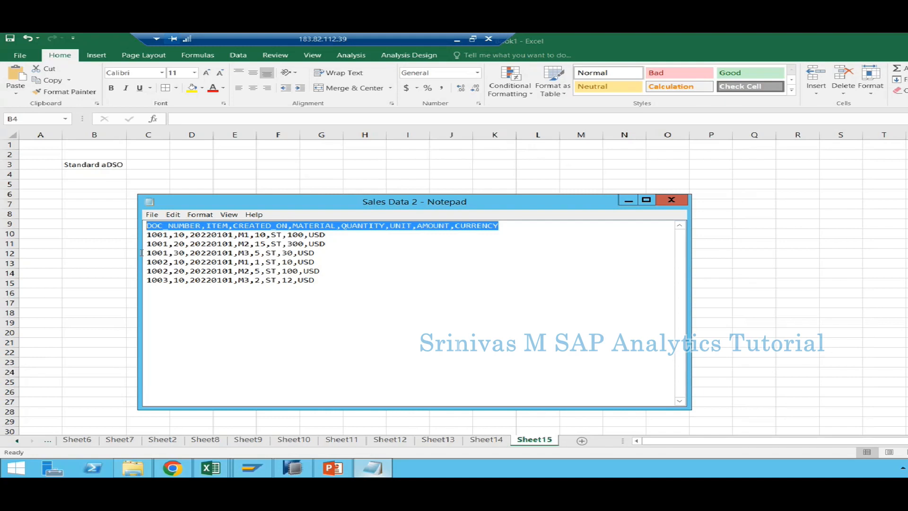
pyautogui.click(66, 235)
pyautogui.click(305, 174)
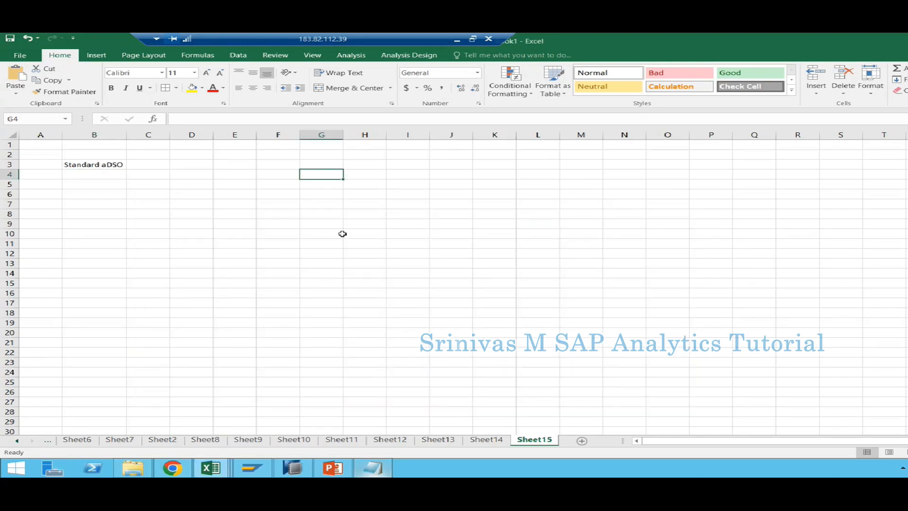
pyautogui.hotkey('ctrl', 'v')
pyautogui.click(330, 202)
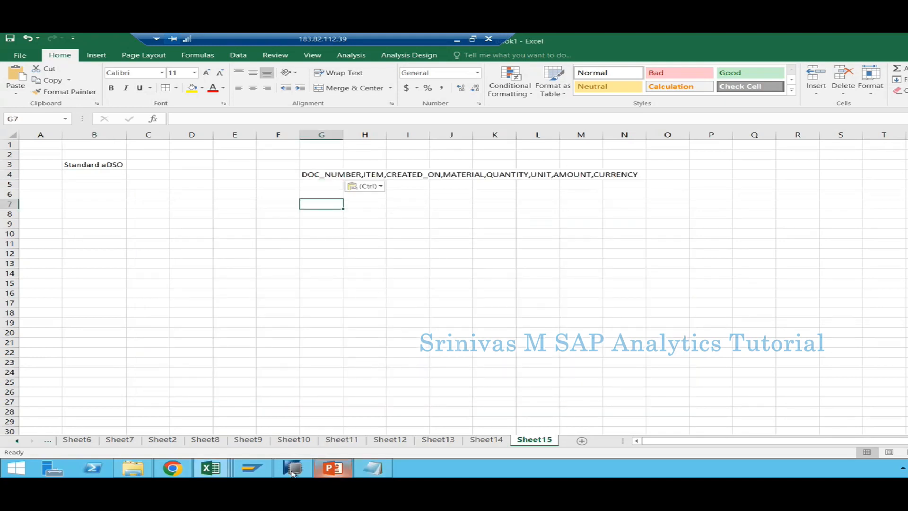
# Switch to SAP HANA Studio and expand DataStore Object (advanced) under the SR_BW4HANA BW4HANA Class Objects info area.
pyautogui.click(293, 468)
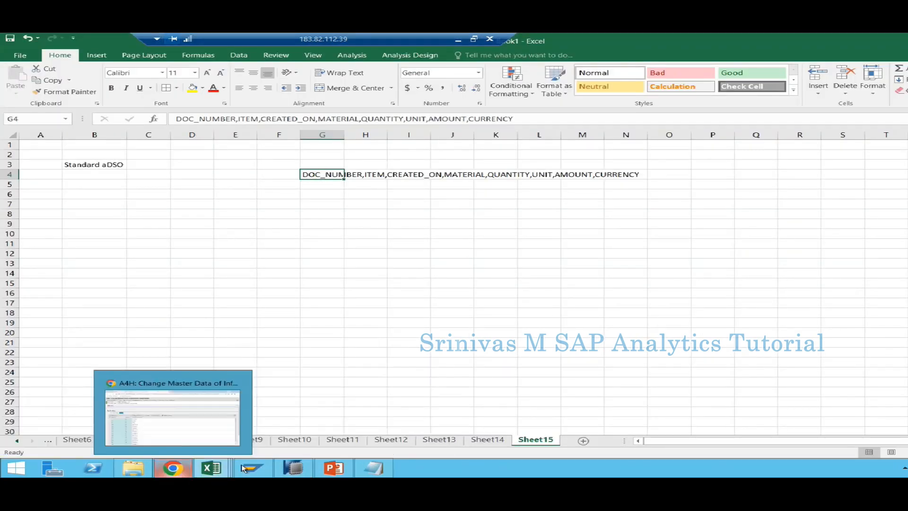
pyautogui.moveTo(302, 467)
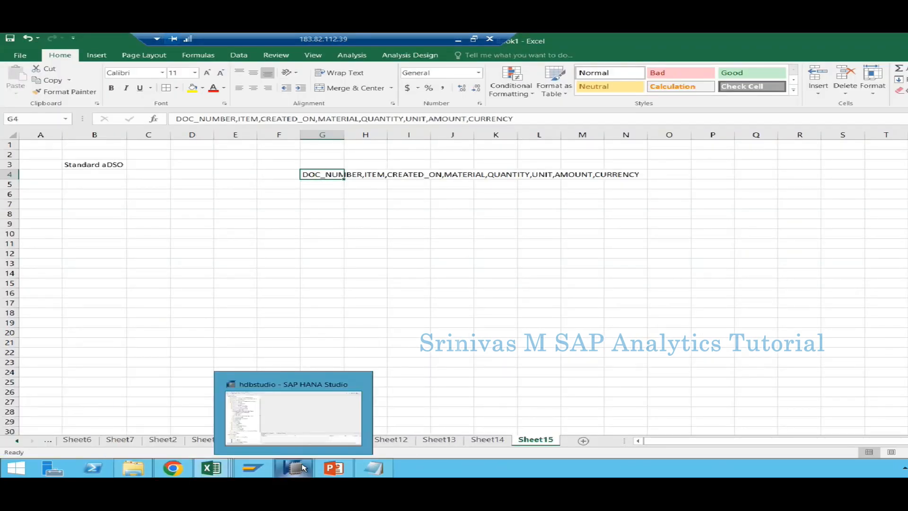
pyautogui.click(303, 466)
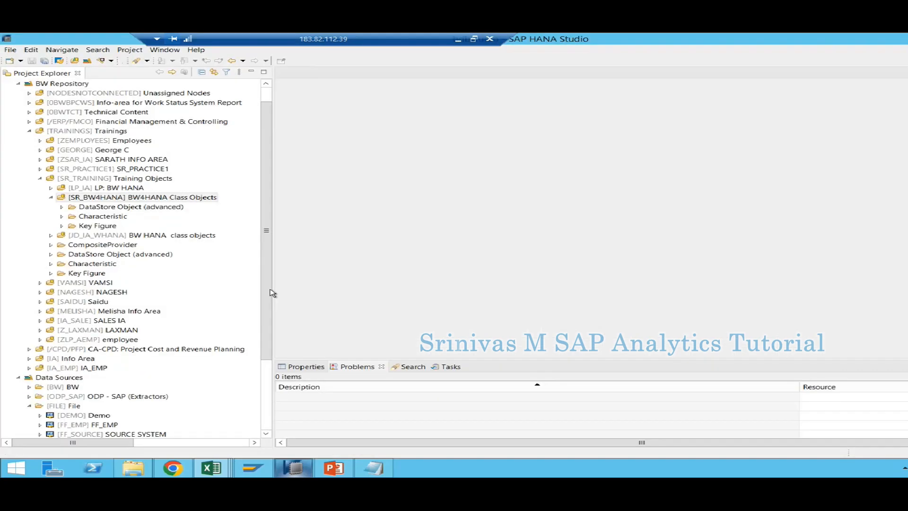
pyautogui.click(62, 206)
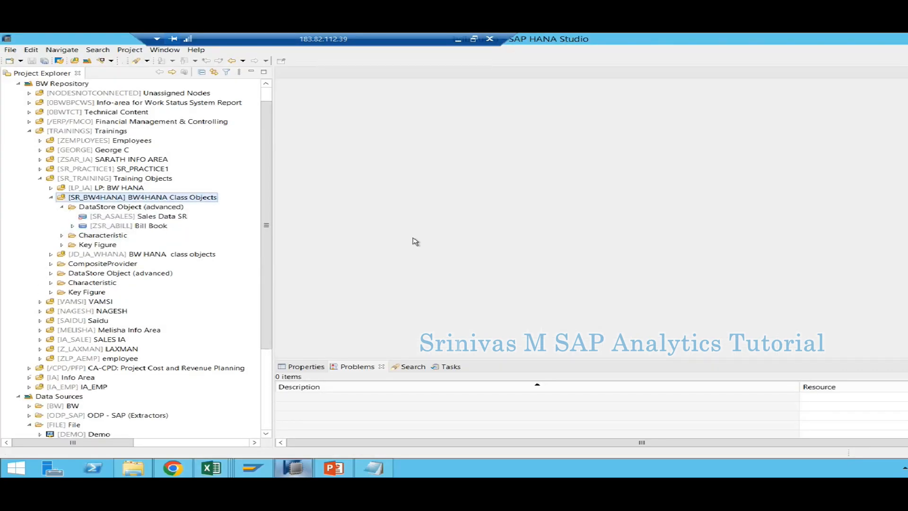
# Return to the Sales Data 2 file, place its window beside the project tree, and examine the DOC_NUMBER column.
pyautogui.click(374, 468)
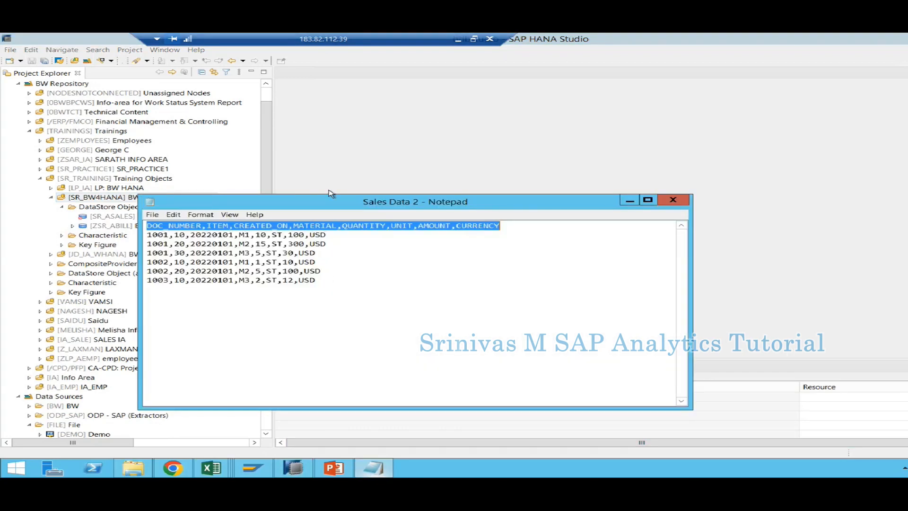
pyautogui.moveTo(414, 207); pyautogui.dragTo(534, 208)
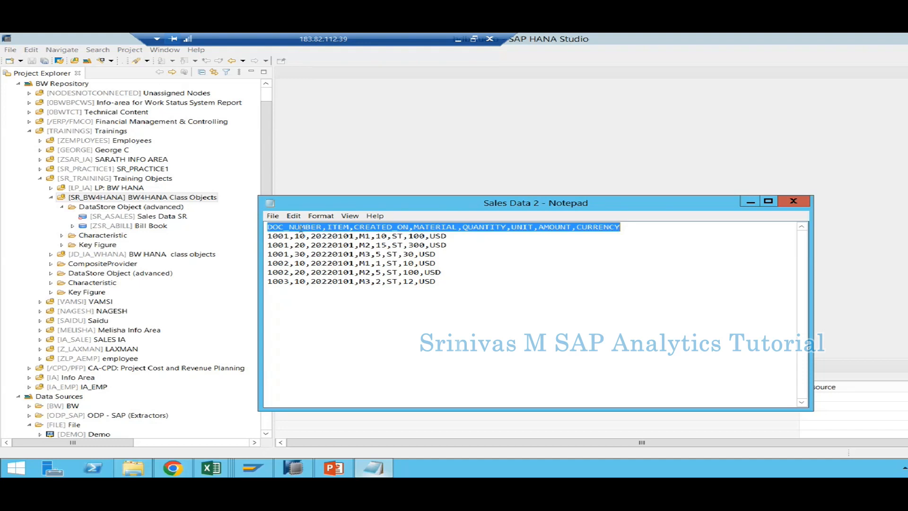
pyautogui.moveTo(322, 227); pyautogui.dragTo(266, 225)
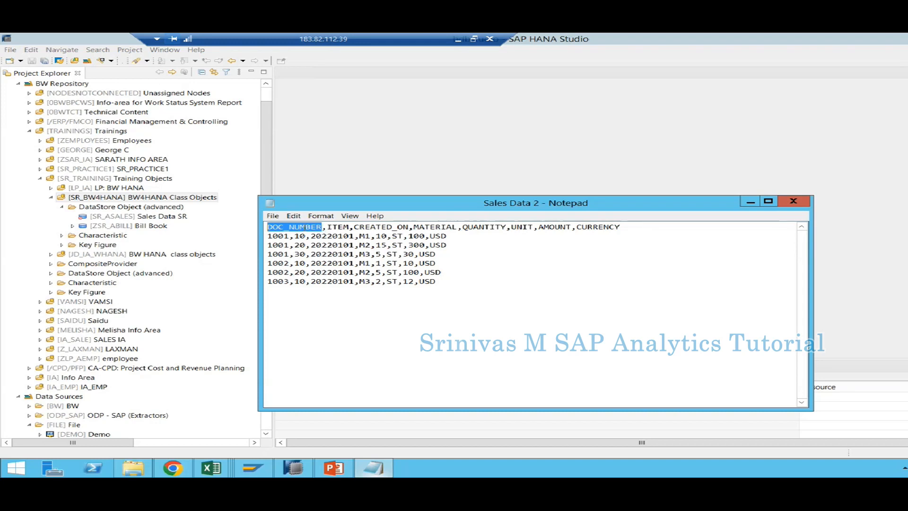
pyautogui.click(315, 238)
pyautogui.moveTo(322, 226); pyautogui.dragTo(267, 227)
pyautogui.click(298, 227)
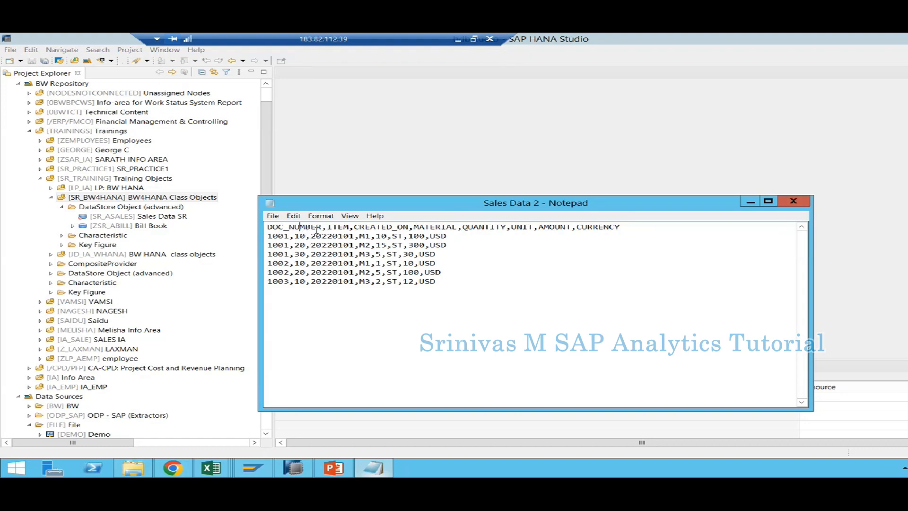
pyautogui.moveTo(322, 227); pyautogui.dragTo(267, 227)
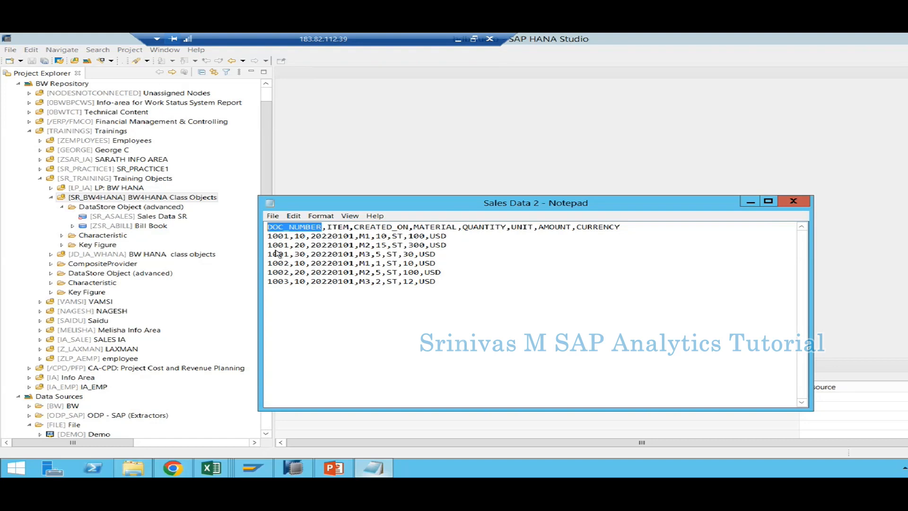
pyautogui.click(322, 227)
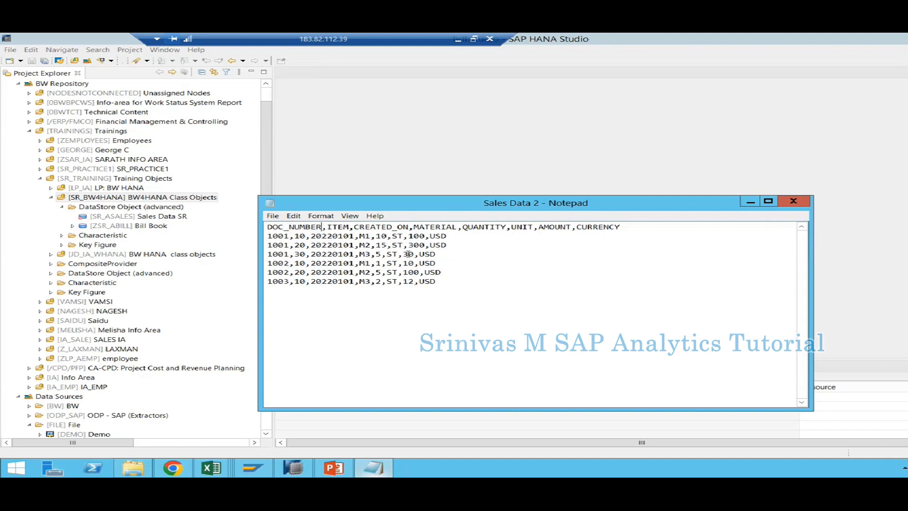
pyautogui.moveTo(320, 227); pyautogui.dragTo(267, 227)
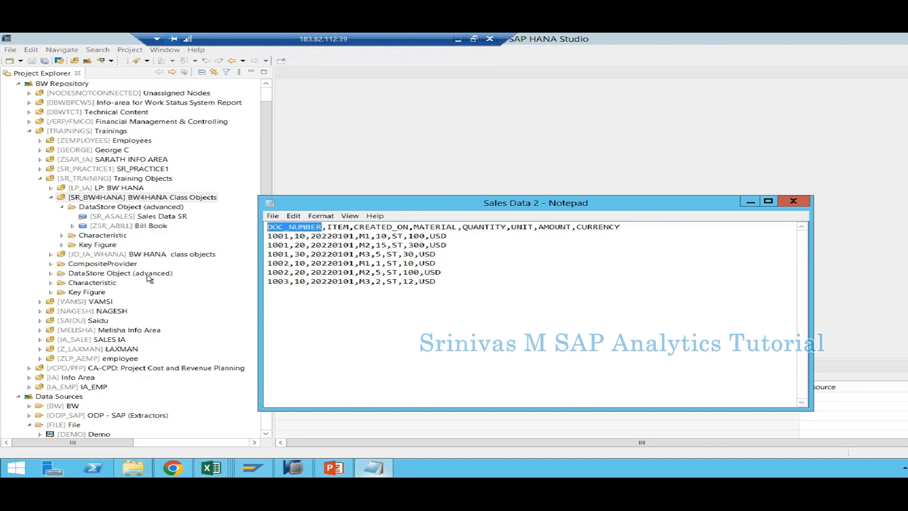
pyautogui.click(293, 228)
pyautogui.click(321, 229)
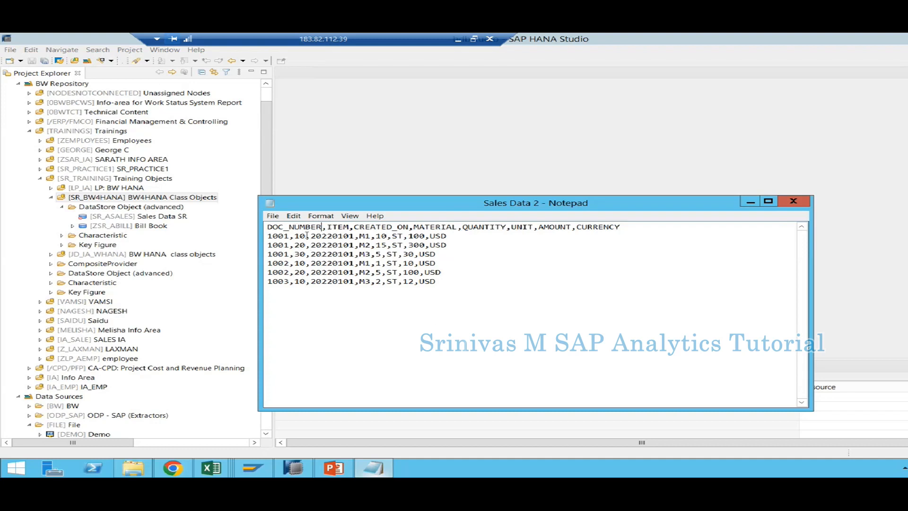
pyautogui.moveTo(324, 226); pyautogui.dragTo(264, 226)
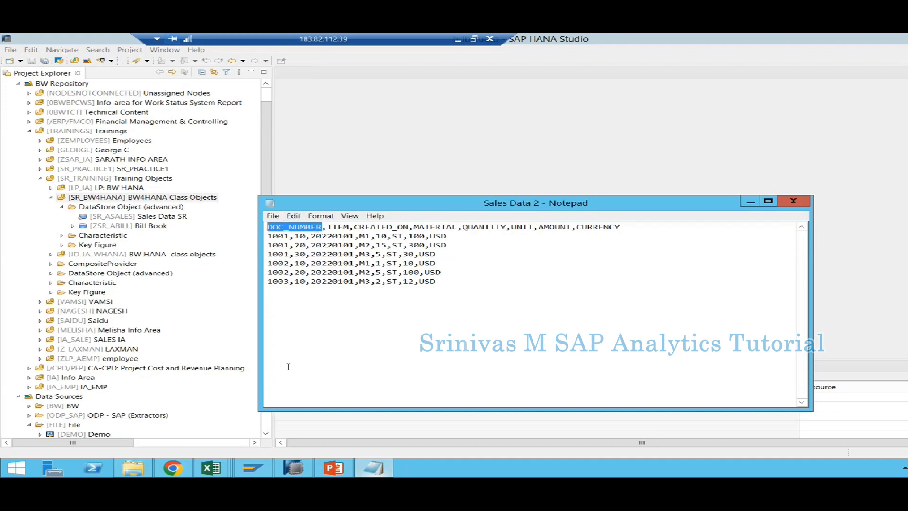
# Switch to SAP Logon, open the s4bpc system, and fill in the saved user name and account password on the logon screen.
pyautogui.click(261, 466)
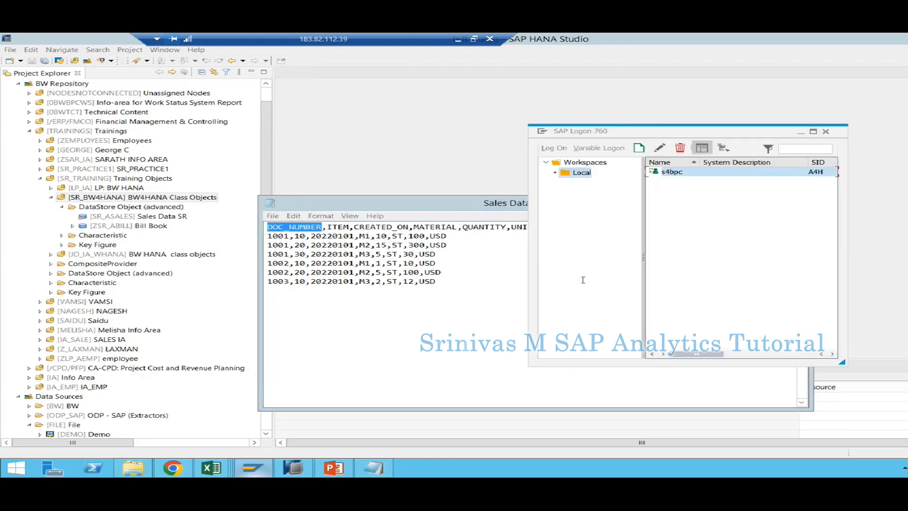
pyautogui.doubleClick(670, 172)
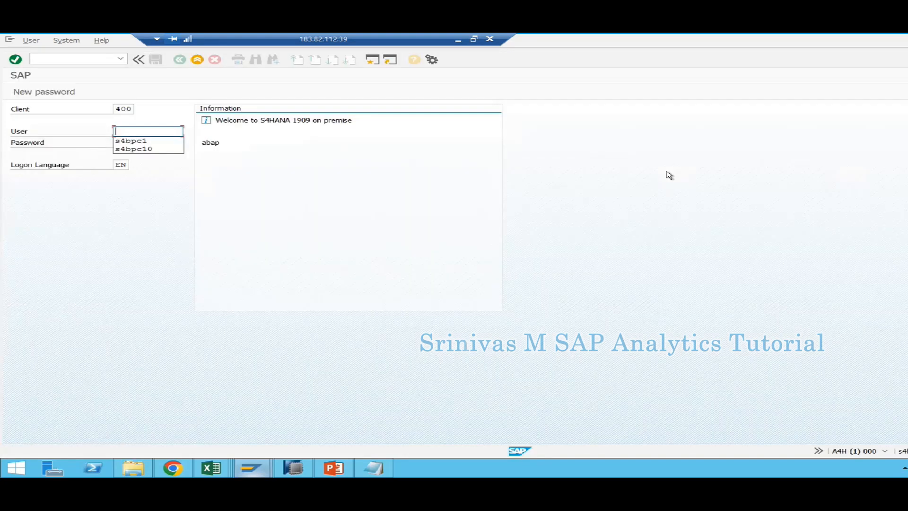
pyautogui.press('Down')
pyautogui.press('Return')
pyautogui.press('Tab')
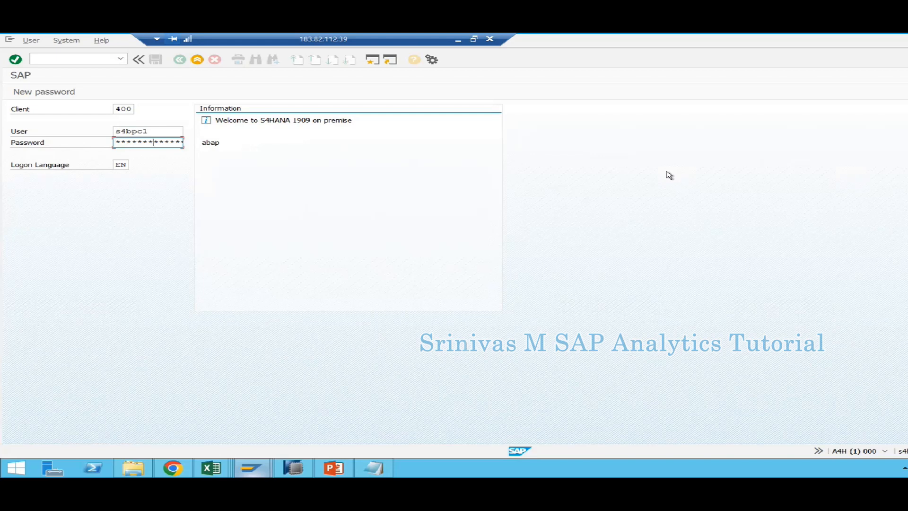
# Open transaction RSD1, search the characteristics for *doc*nu*, choose DOC_NUM, and copy its name.
pyautogui.write('rsd1')
pyautogui.press('Return')
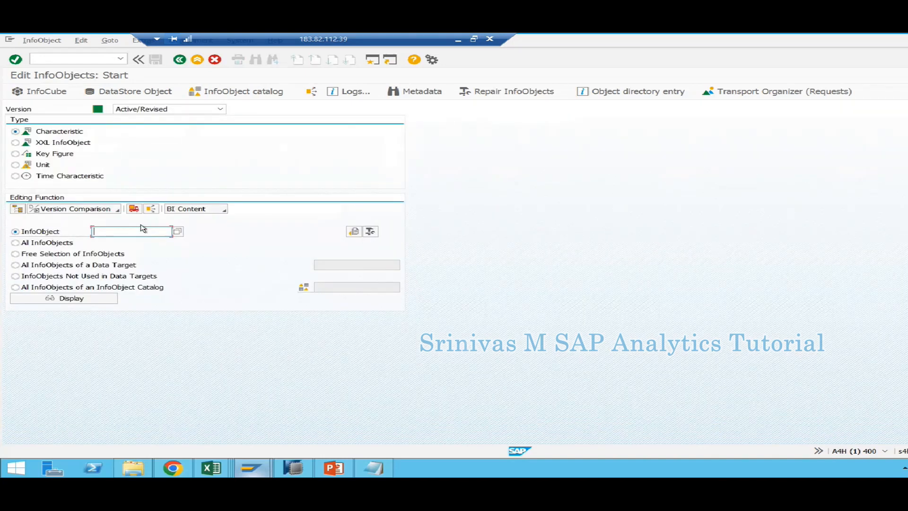
pyautogui.write('*doc*nu*')
pyautogui.press('Return')
pyautogui.hotkey('ctrl', 'c')
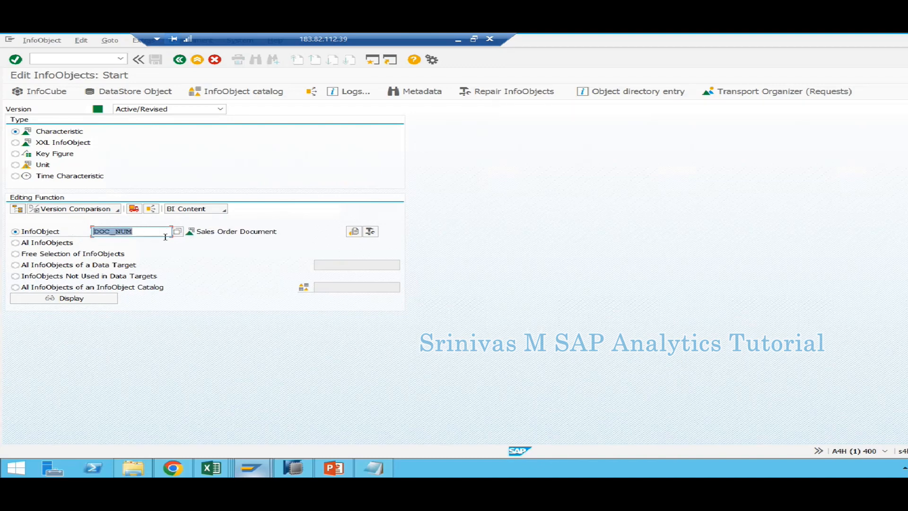
# Display the DOC_NUM characteristic and examine its general settings, such as data type and length.
pyautogui.click(71, 299)
pyautogui.click(94, 234)
pyautogui.click(80, 300)
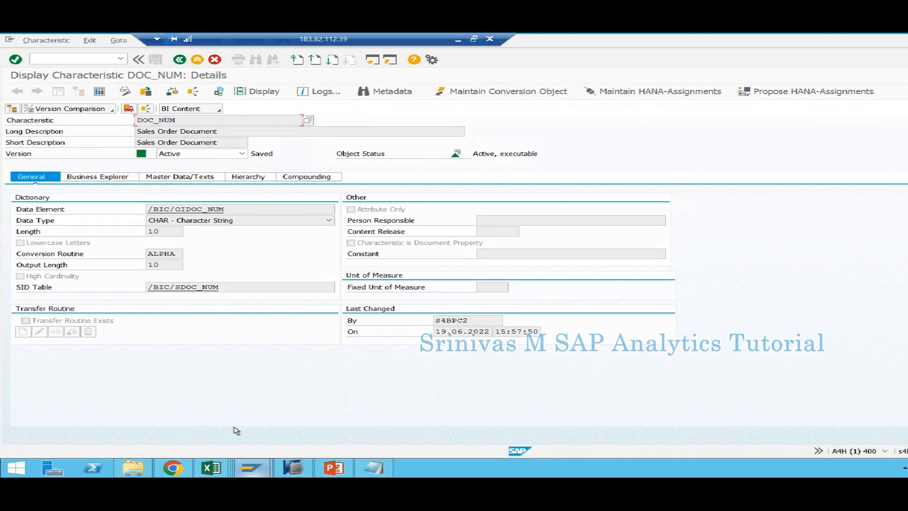
# Paste DOC_NUM into cell G7 of Sheet15 in the Excel workbook Book1 and fit column G to its contents.
pyautogui.click(301, 468)
pyautogui.click(211, 468)
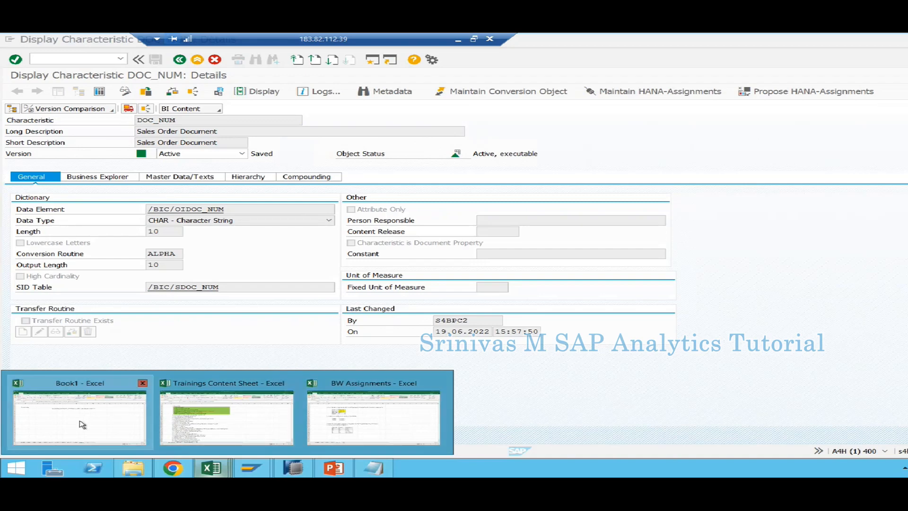
pyautogui.moveTo(81, 423)
pyautogui.click(327, 206)
pyautogui.hotkey('ctrl', 'v')
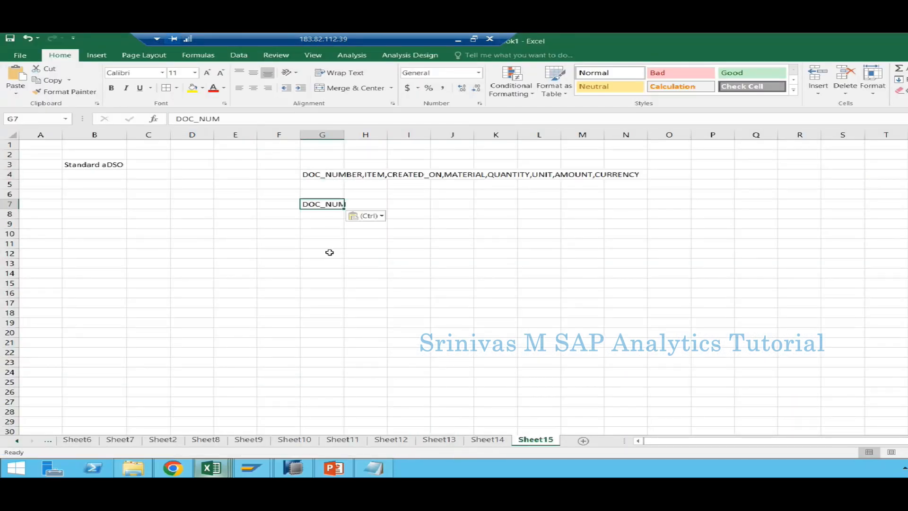
pyautogui.doubleClick(346, 131)
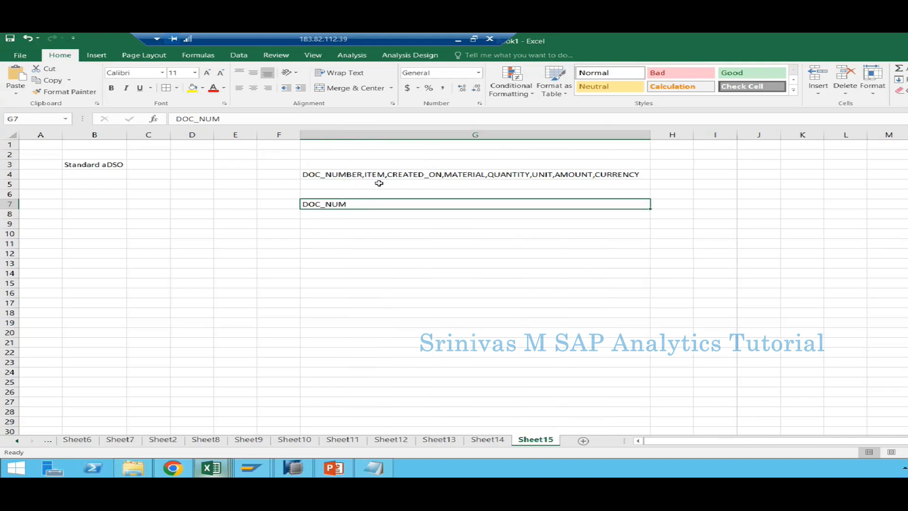
# Return to the InfoObject editor in SAP, search the characteristics for *item*, and display ZSS_ITEM to check its length.
pyautogui.hotkey('alt', 'Tab')
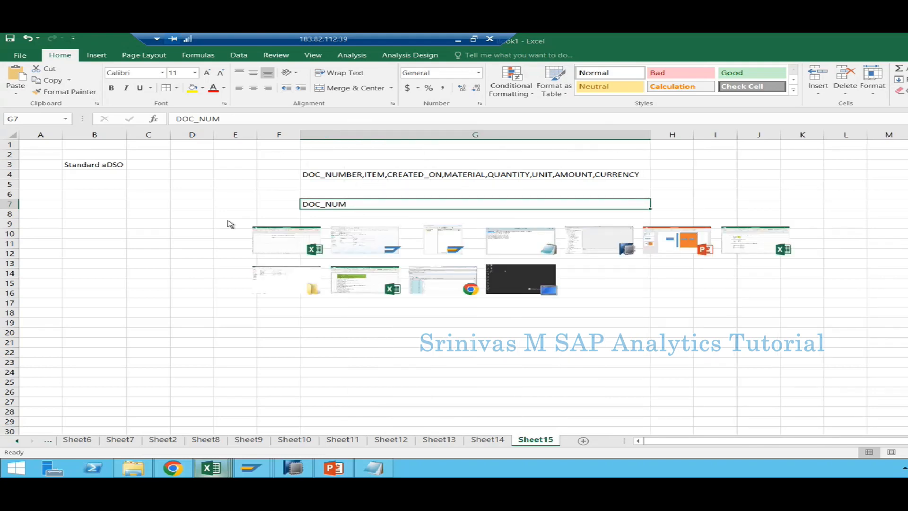
pyautogui.press('F3')
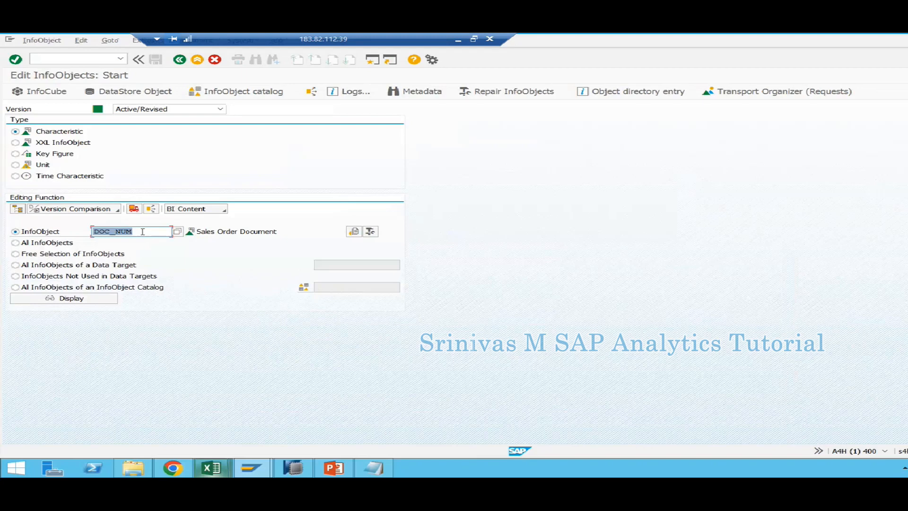
pyautogui.write('*item*')
pyautogui.press('Return')
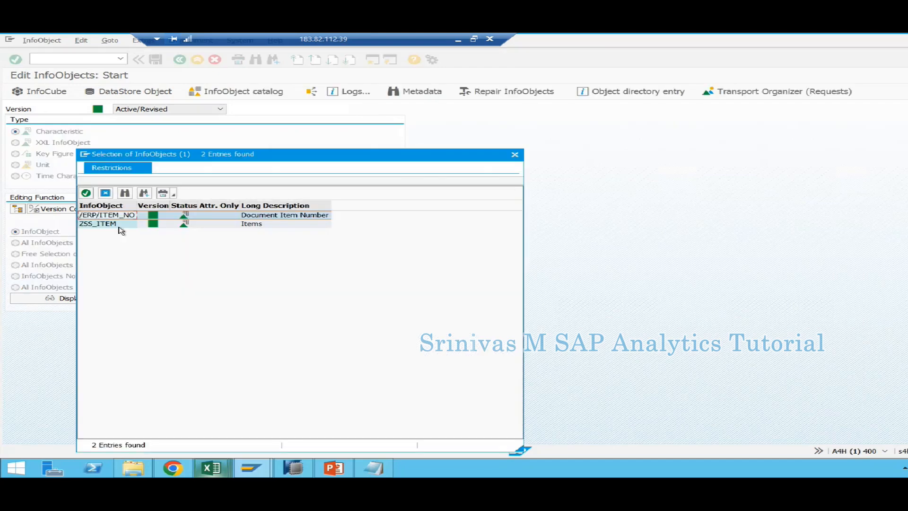
pyautogui.click(99, 226)
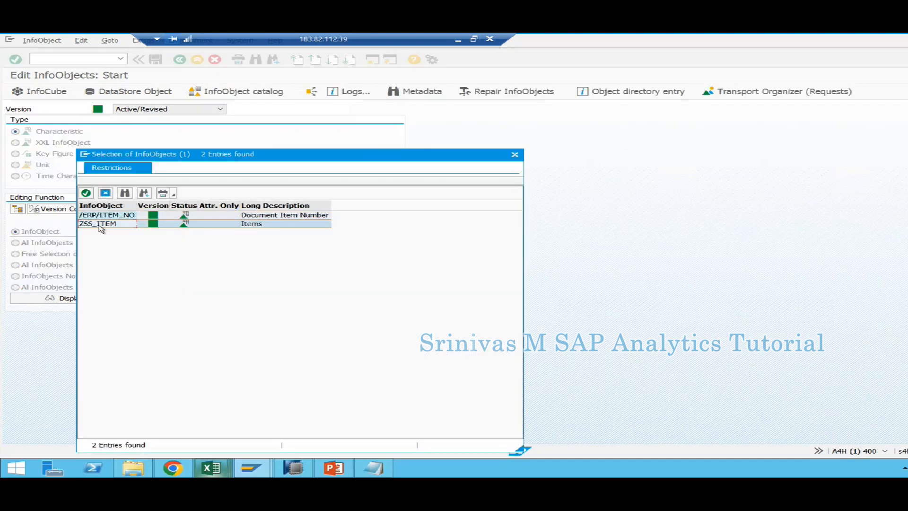
pyautogui.doubleClick(100, 226)
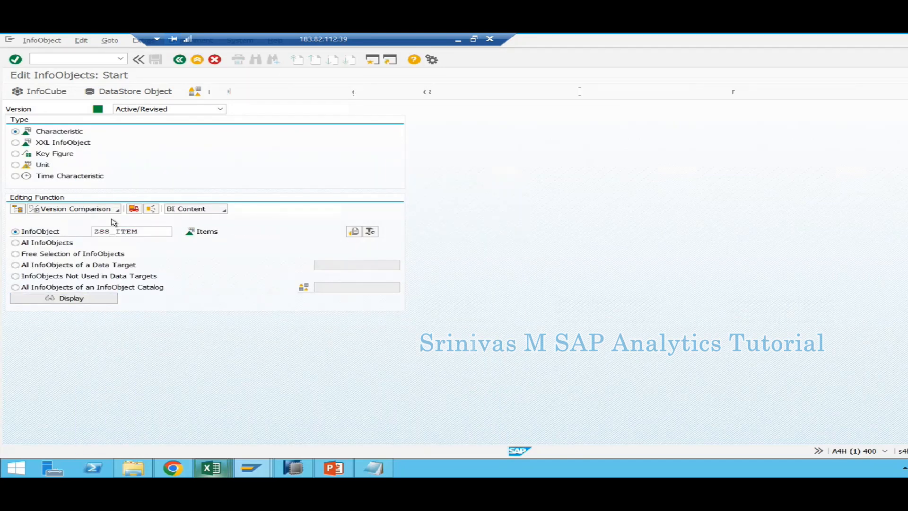
pyautogui.click(72, 298)
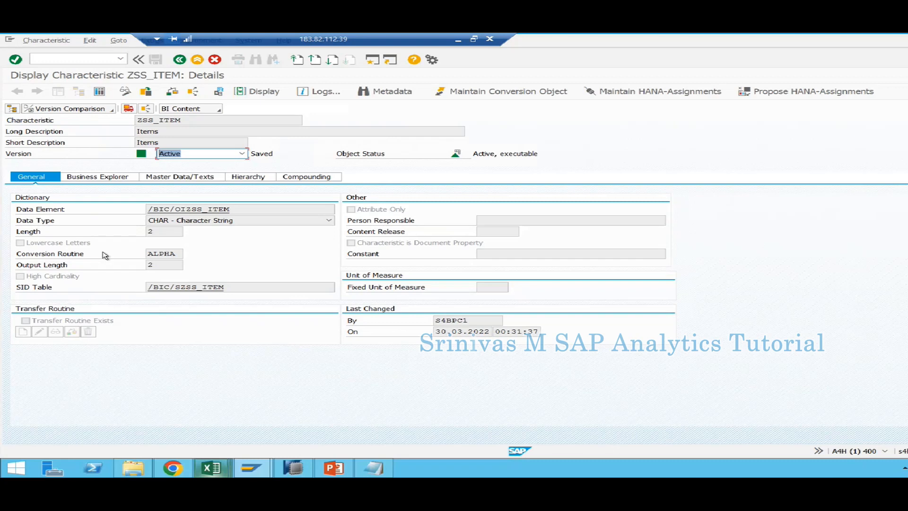
pyautogui.click(160, 231)
# Copy the characteristic name ZSS_ITEM into cell G8 of Sheet15 in the Excel workbook Book1.
pyautogui.moveTo(185, 122); pyautogui.dragTo(124, 123)
pyautogui.hotkey('ctrl', 'c')
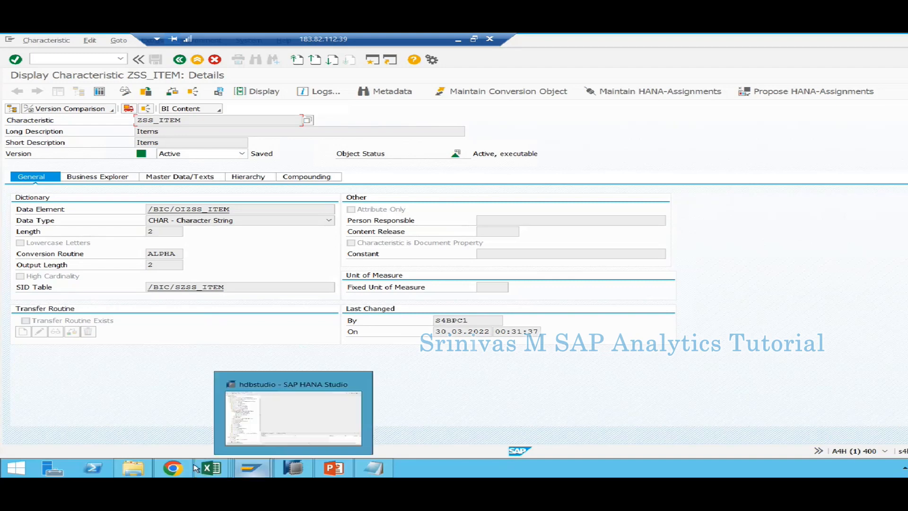
pyautogui.moveTo(211, 468)
pyautogui.click(80, 418)
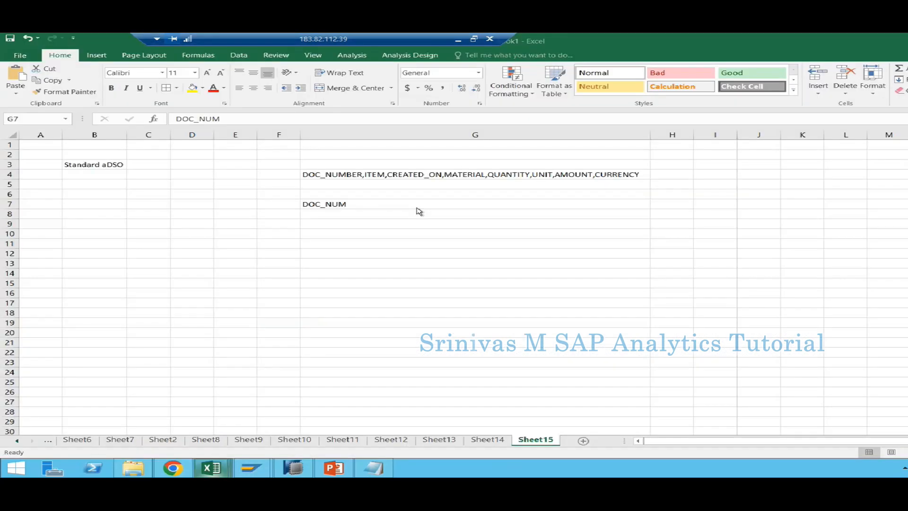
pyautogui.click(325, 204)
pyautogui.click(325, 213)
pyautogui.hotkey('ctrl', 'v')
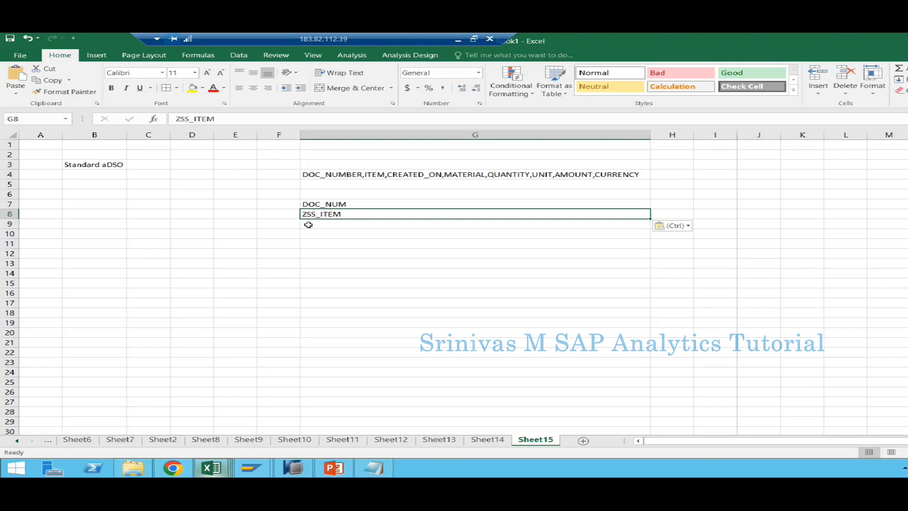
pyautogui.click(337, 224)
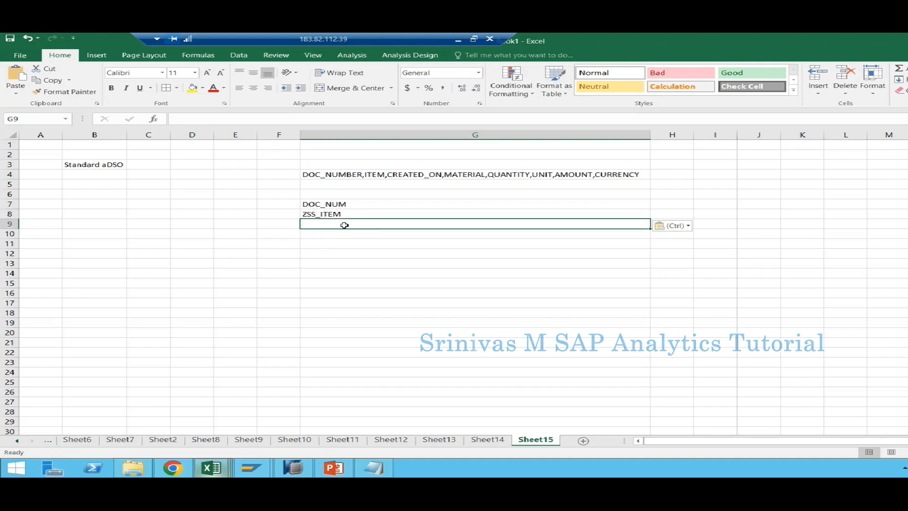
pyautogui.click(334, 212)
pyautogui.click(321, 223)
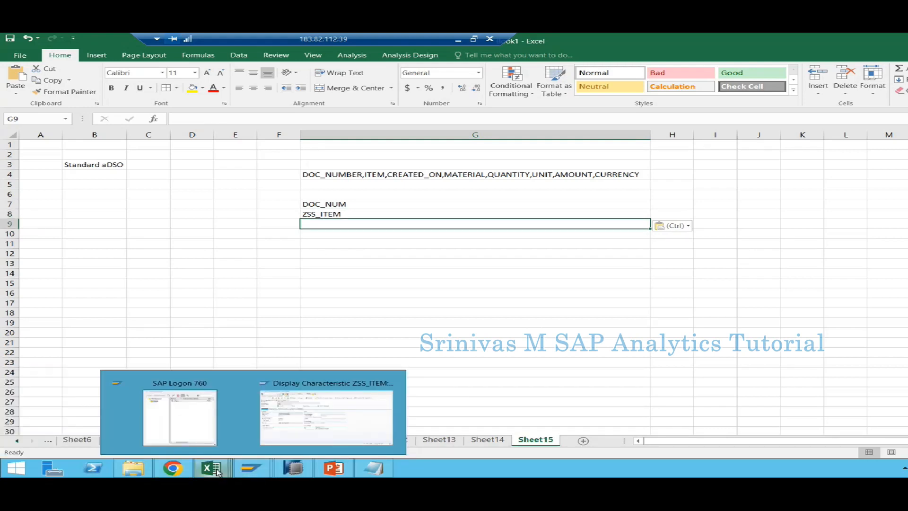
# Back in the SAP InfoObject editor, search the characteristics for *created*, *cre* and *on* to look for a creation date object.
pyautogui.click(250, 468)
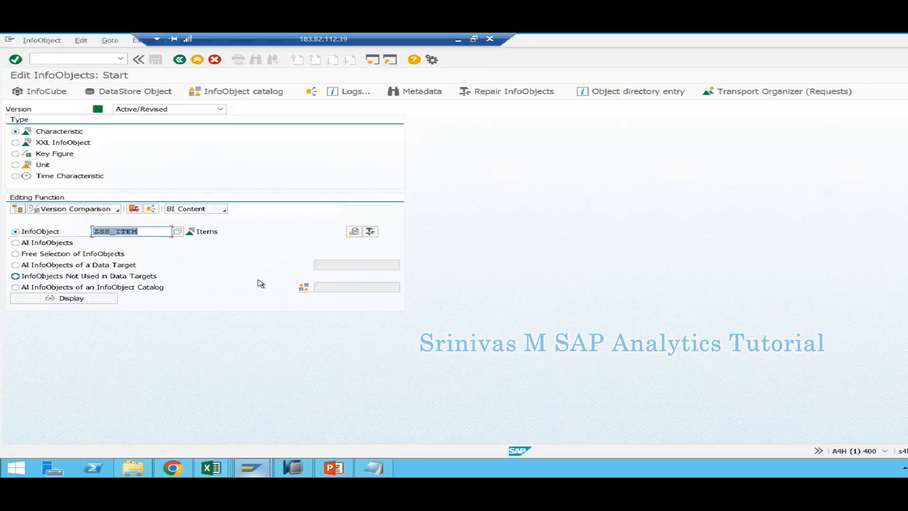
pyautogui.write('*cr')
pyautogui.write('eated*')
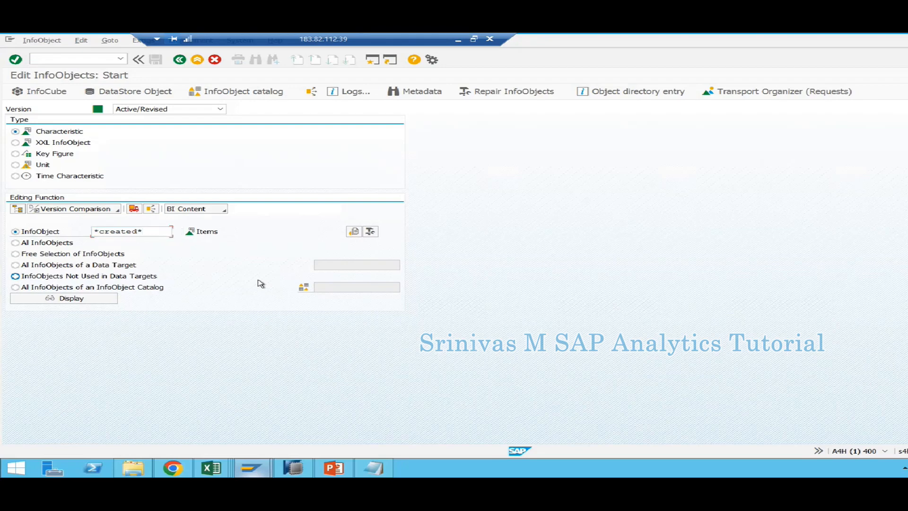
pyautogui.press('Return')
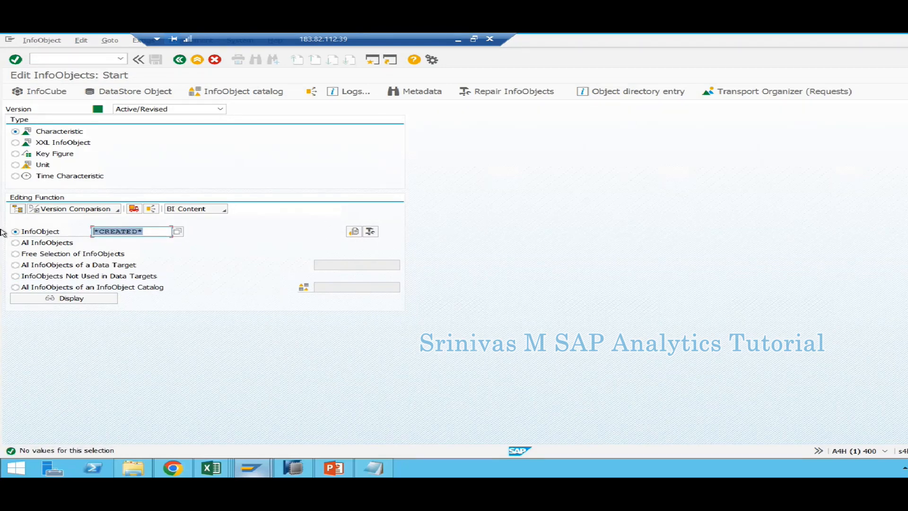
pyautogui.write('*cre*')
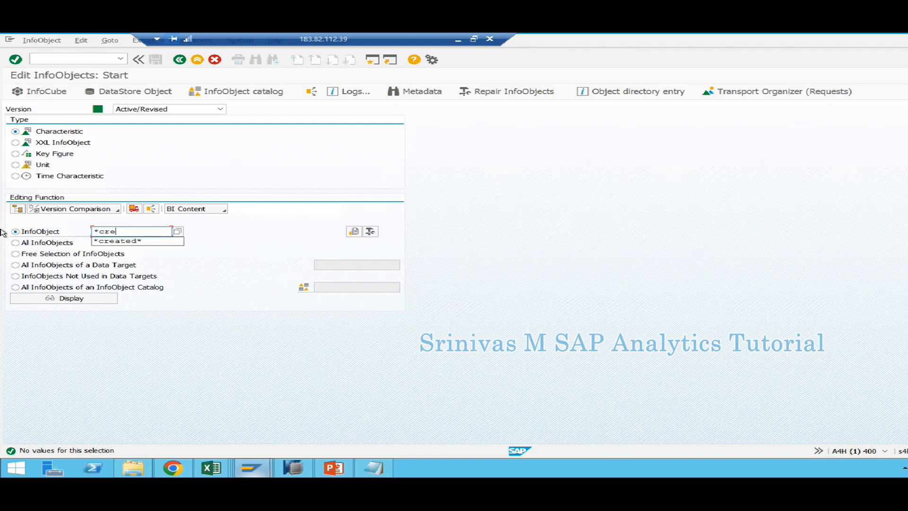
pyautogui.press('F4')
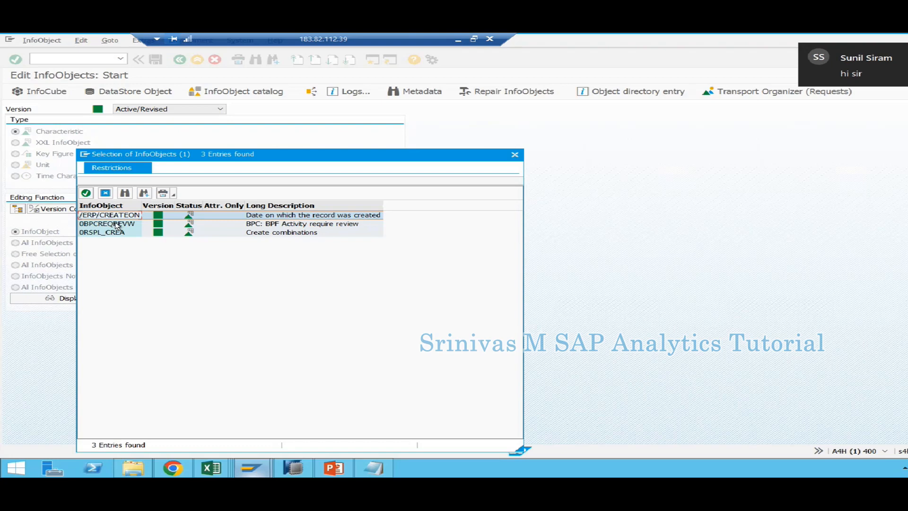
pyautogui.press('Escape')
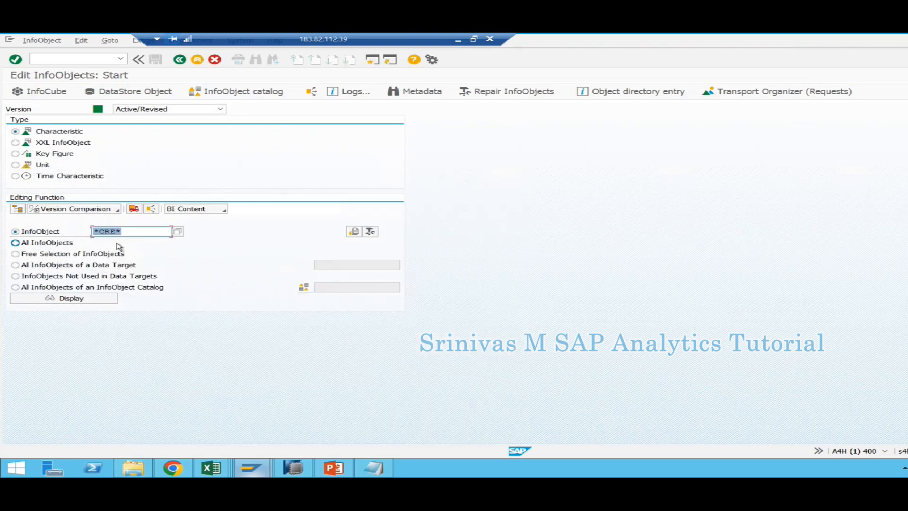
pyautogui.write('*on*')
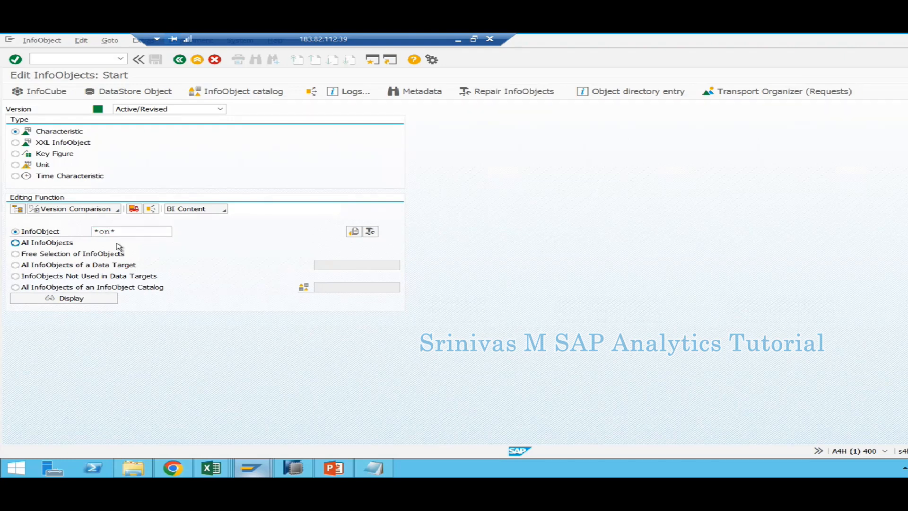
pyautogui.press('F4')
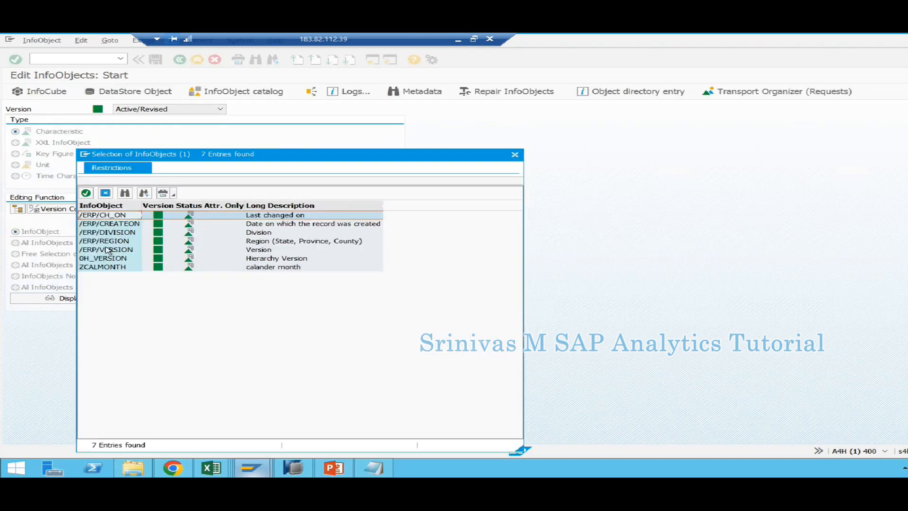
pyautogui.press('Escape')
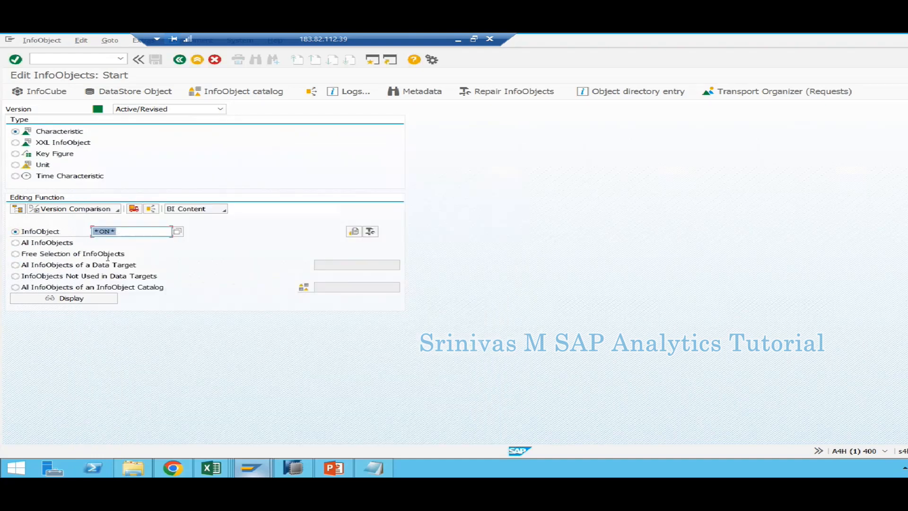
# Search the time characteristics for *on* and close the list without choosing an entry.
pyautogui.click(41, 179)
pyautogui.press('F4')
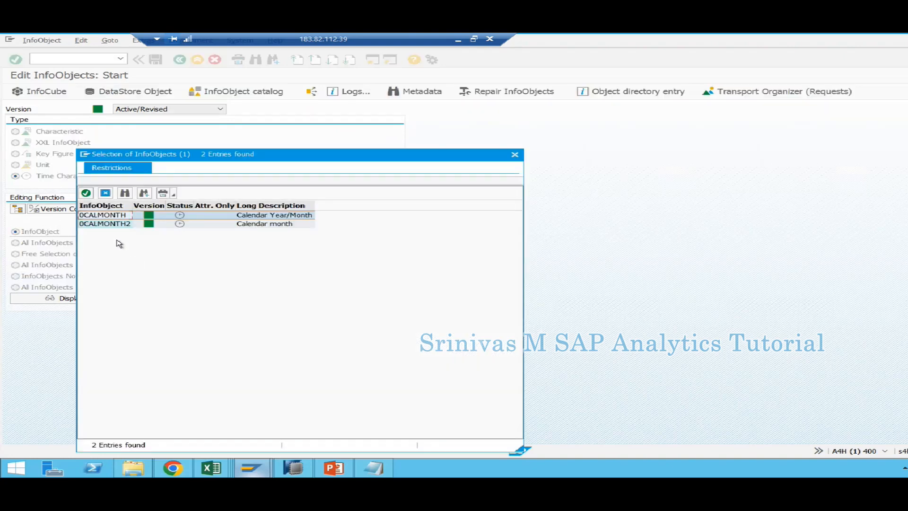
pyautogui.press('Escape')
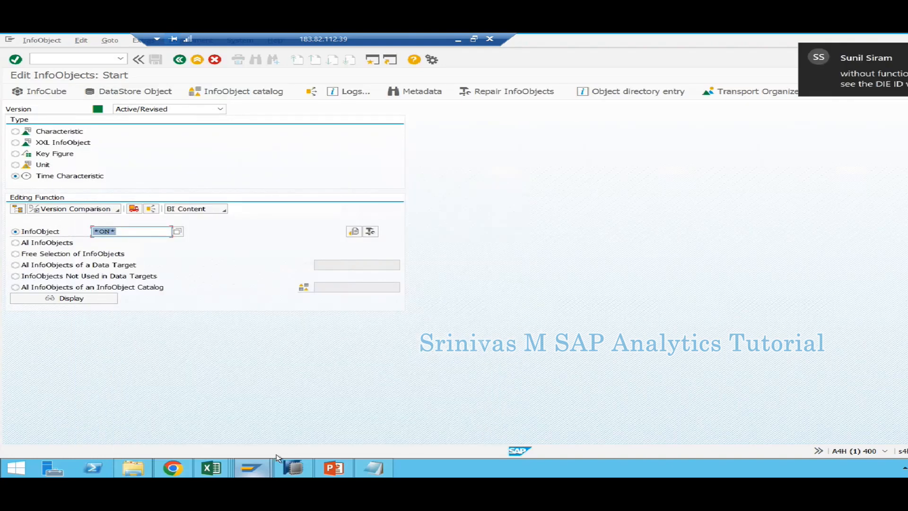
# Switch to Book1 in Excel and enter ZCREATED_ON in cell G9 of Sheet15.
pyautogui.click(212, 467)
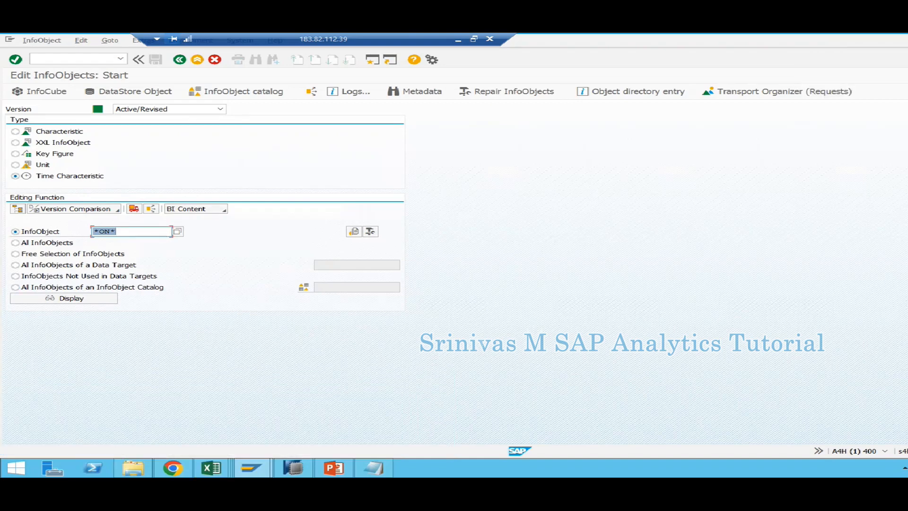
pyautogui.moveTo(211, 468)
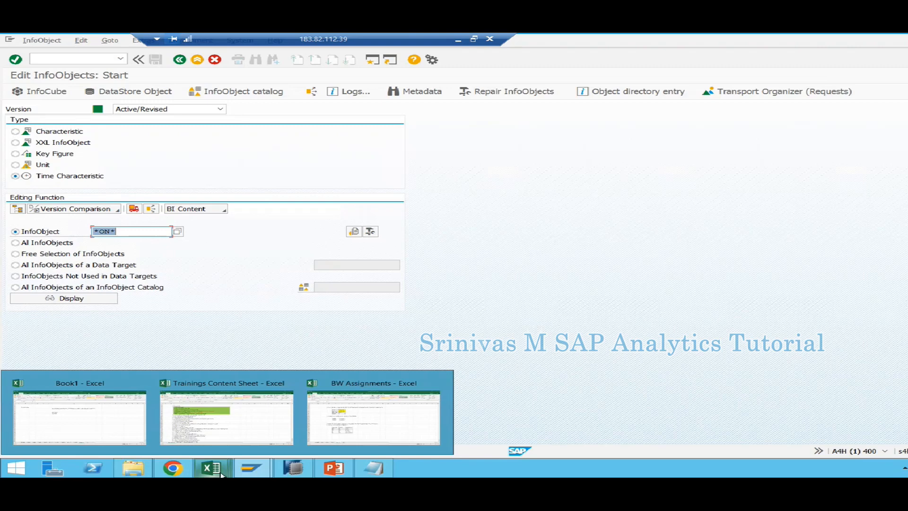
pyautogui.click(341, 422)
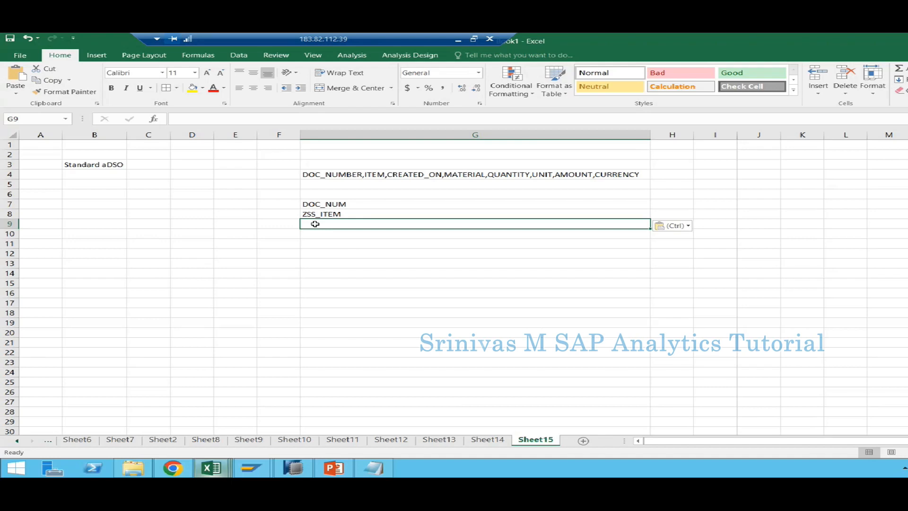
pyautogui.write('ZCREATED_ON')
pyautogui.click(315, 223)
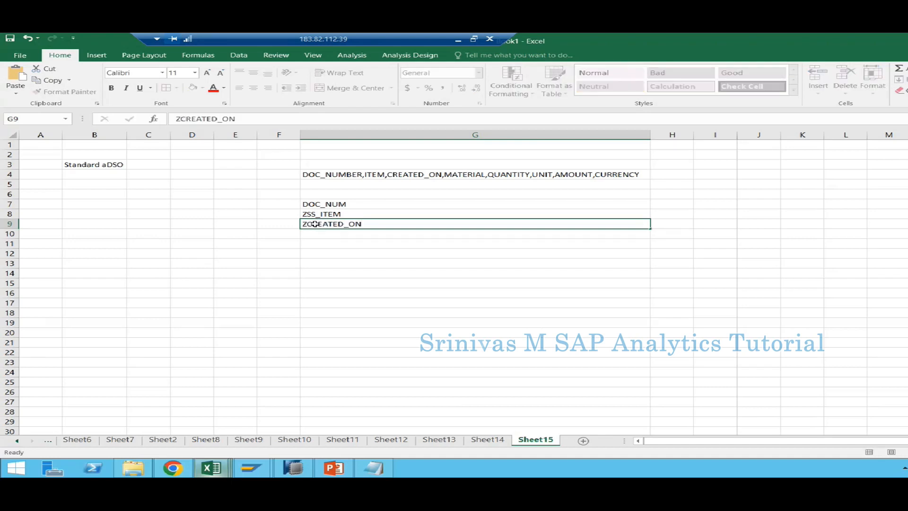
# Shorten the name in cell G9 of Sheet15 to ZCRTD_ON.
pyautogui.press('Return')
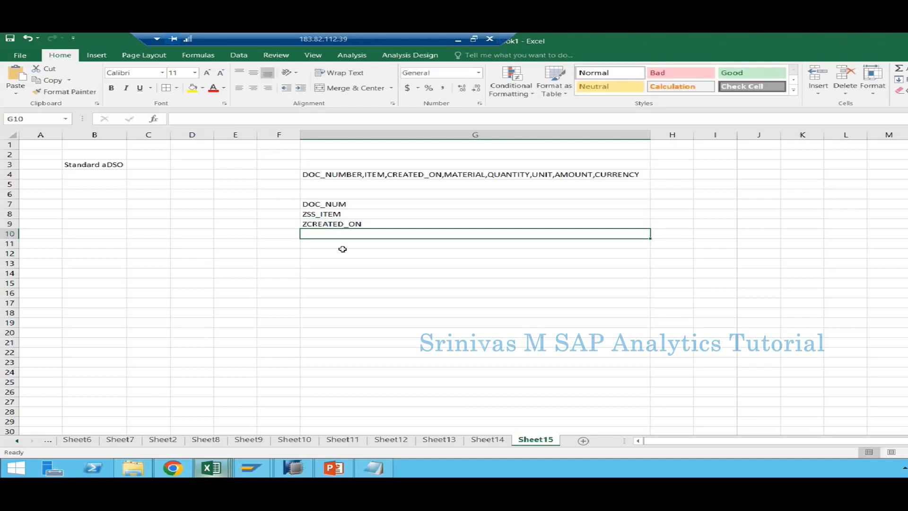
pyautogui.doubleClick(323, 224)
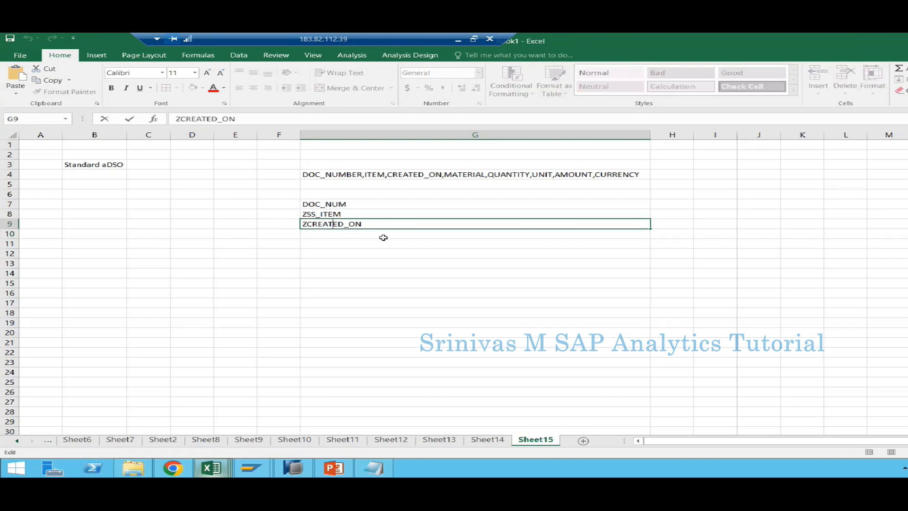
pyautogui.press('BackSpace')
pyautogui.press('BackSpace')
pyautogui.press('BackSpace')
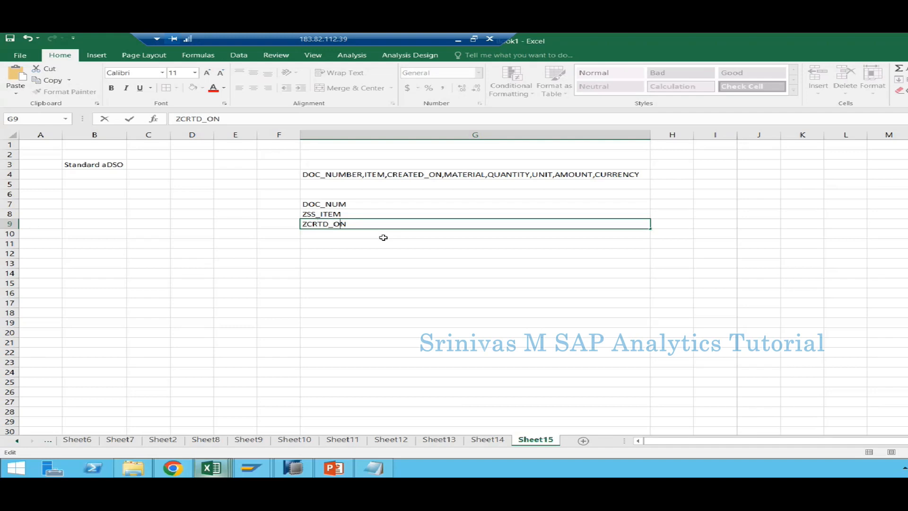
pyautogui.press('Return')
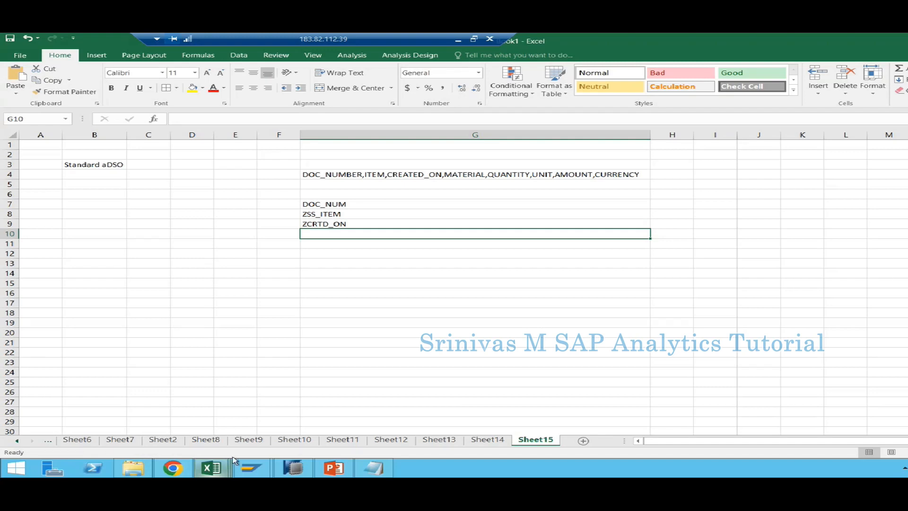
# Switch to the Edit InfoObjects window in SAP GUI and open the ABAP Dictionary with transaction /nse11.
pyautogui.moveTo(268, 465)
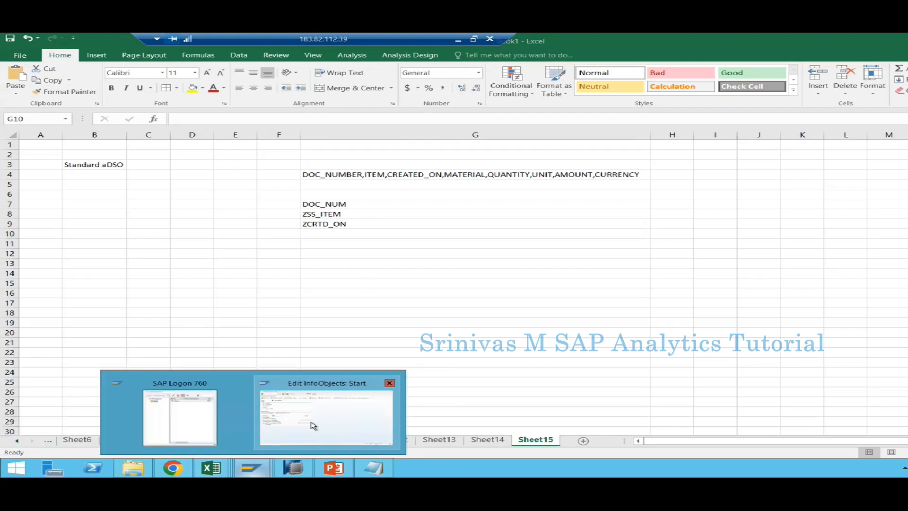
pyautogui.click(300, 382)
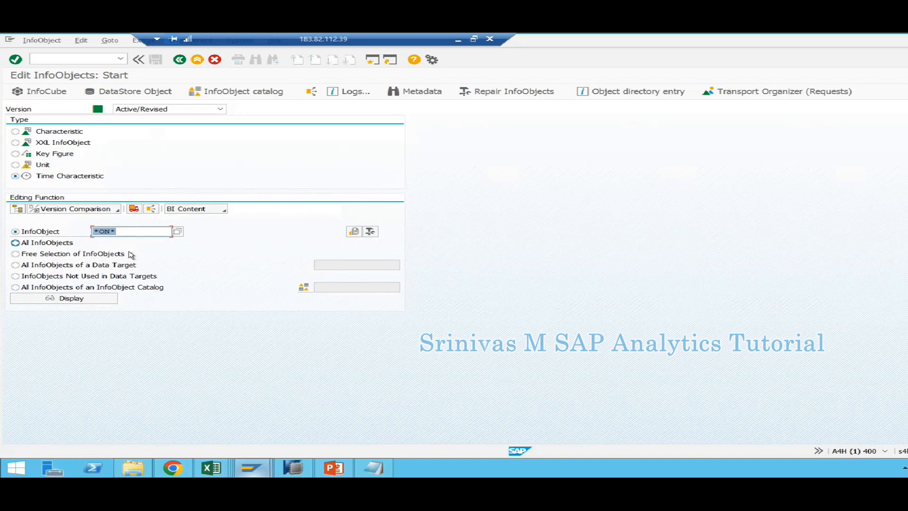
pyautogui.click(61, 134)
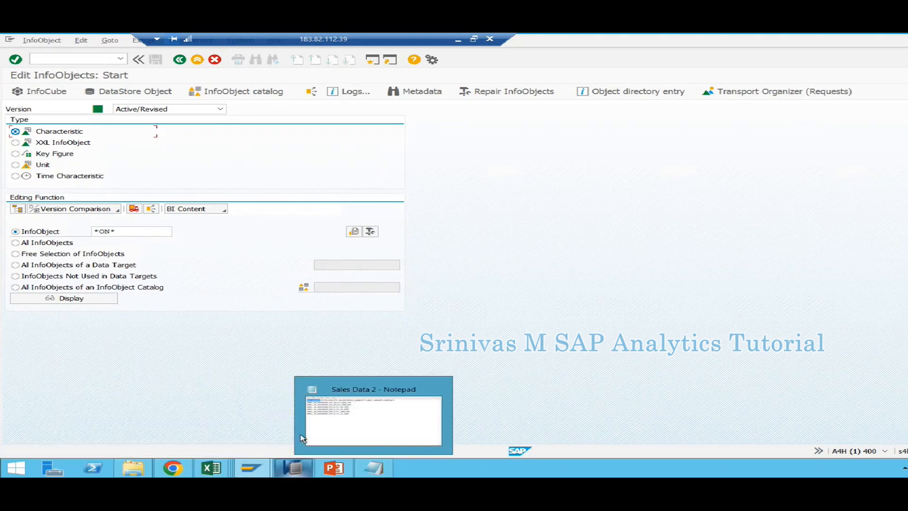
pyautogui.click(93, 59)
pyautogui.write('/nse11')
pyautogui.press('Return')
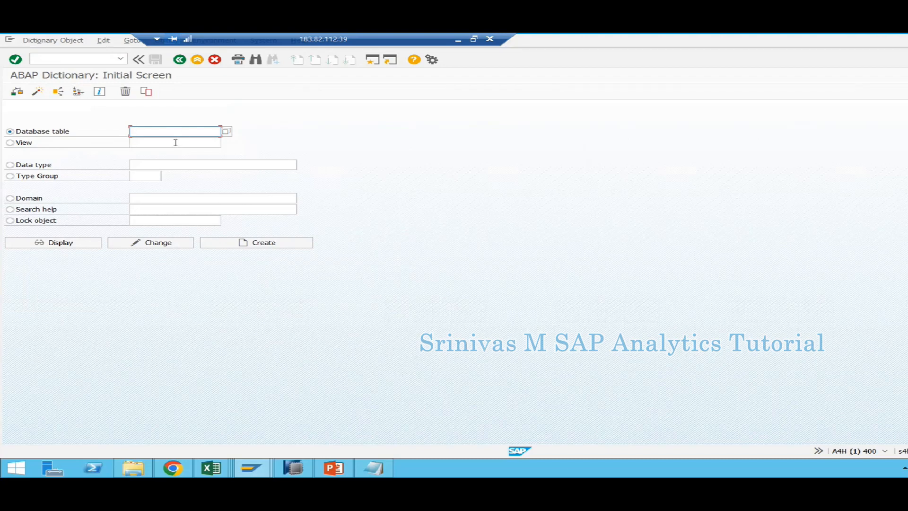
# Display the database table RSDIOBJT and open the selection screen for its contents.
pyautogui.write('rsdi')
pyautogui.click(75, 242)
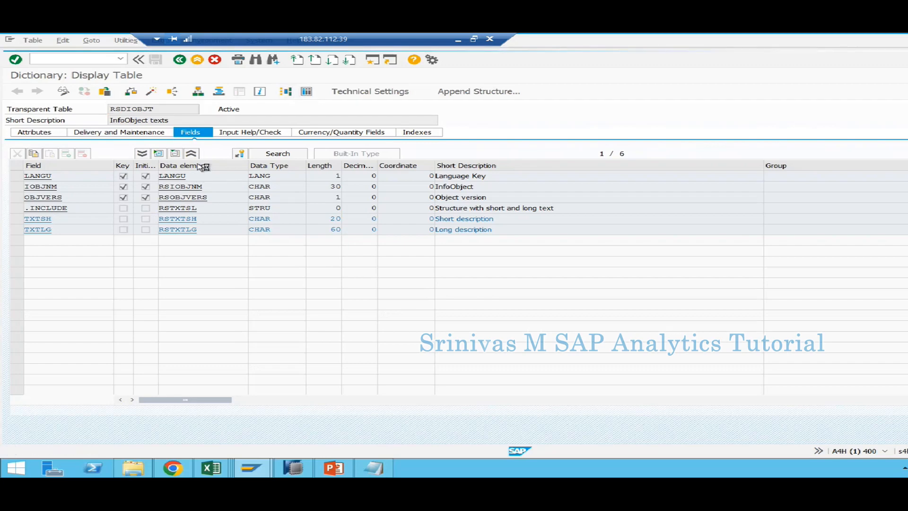
pyautogui.hotkey('ctrl', 'shift', 'F10')
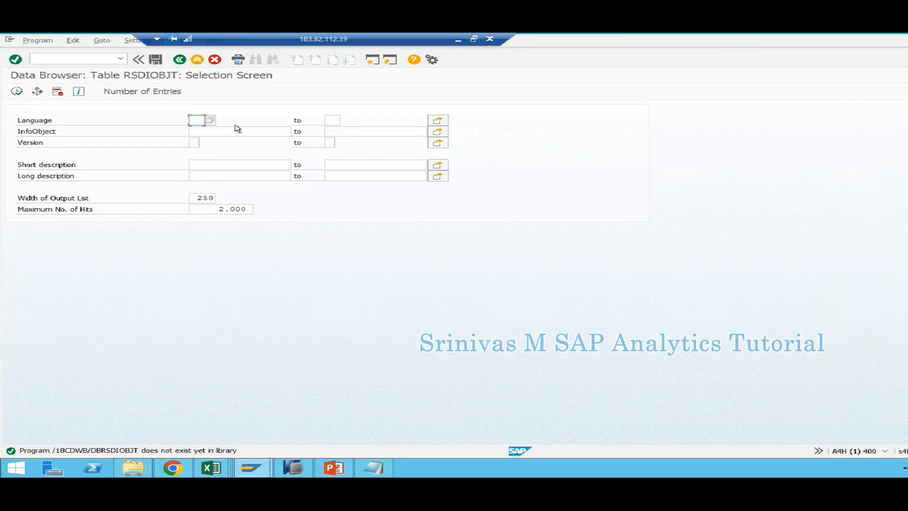
# Search the RSDIOBJT table for language EN entries with the long description *material*.
pyautogui.click(230, 174)
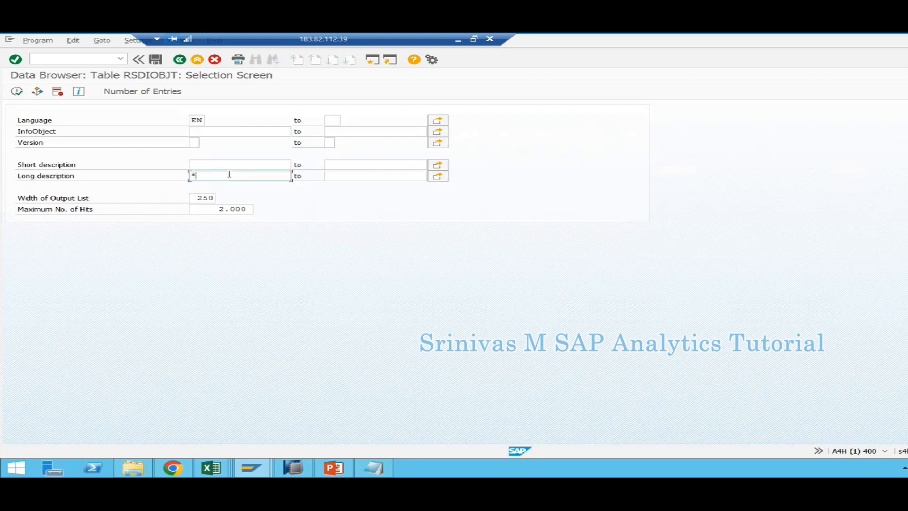
pyautogui.write('*')
pyautogui.moveTo(211, 467)
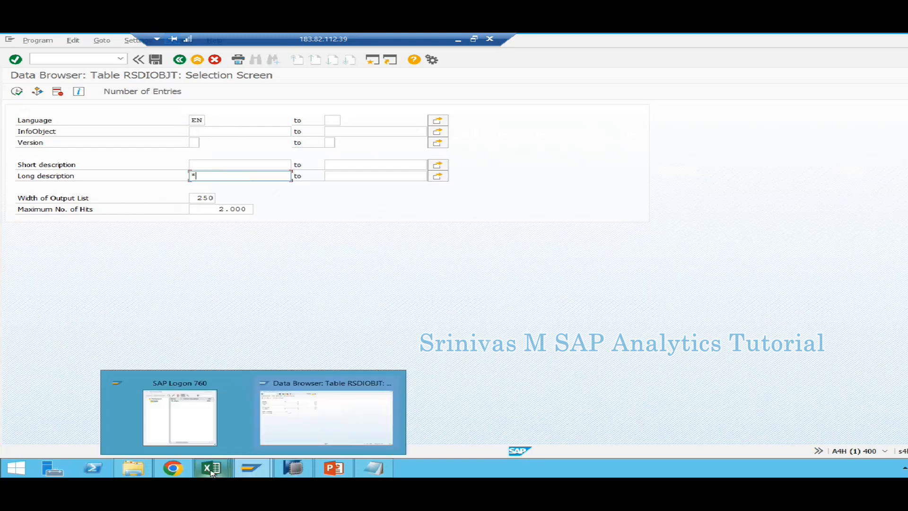
pyautogui.click(133, 428)
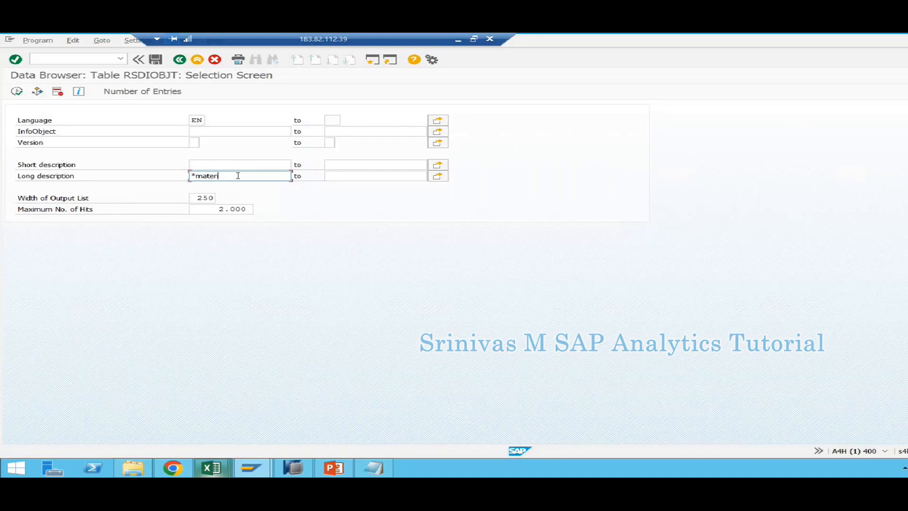
pyautogui.click(17, 91)
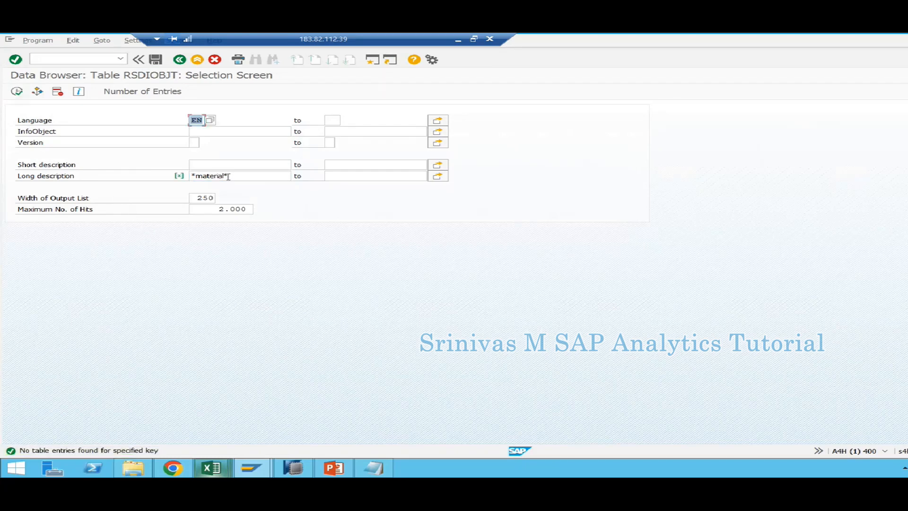
# Change the long description filter to *Material*, rerun the selection and look through the listed InfoObjects.
pyautogui.moveTo(220, 182); pyautogui.dragTo(226, 190)
pyautogui.press('BackSpace')
pyautogui.write('M')
pyautogui.press('BackSpace')
pyautogui.press('BackSpace')
pyautogui.write('Ma')
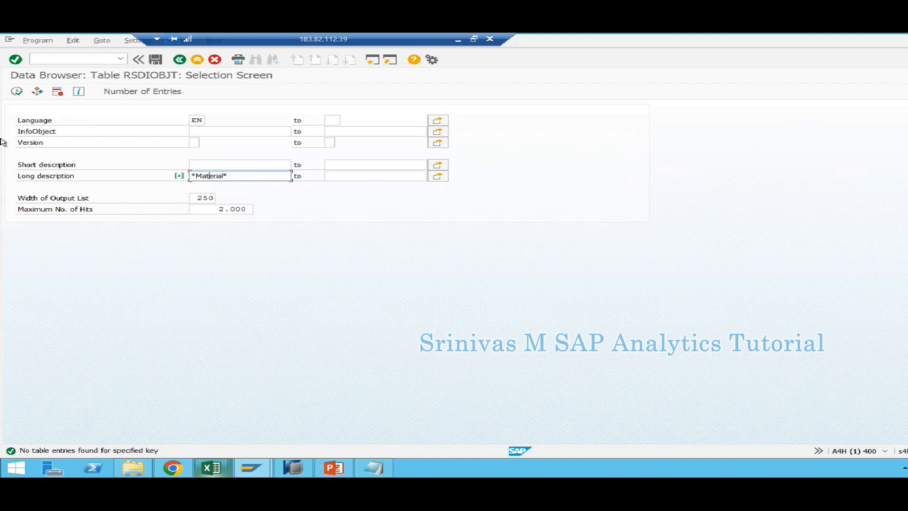
pyautogui.click(17, 91)
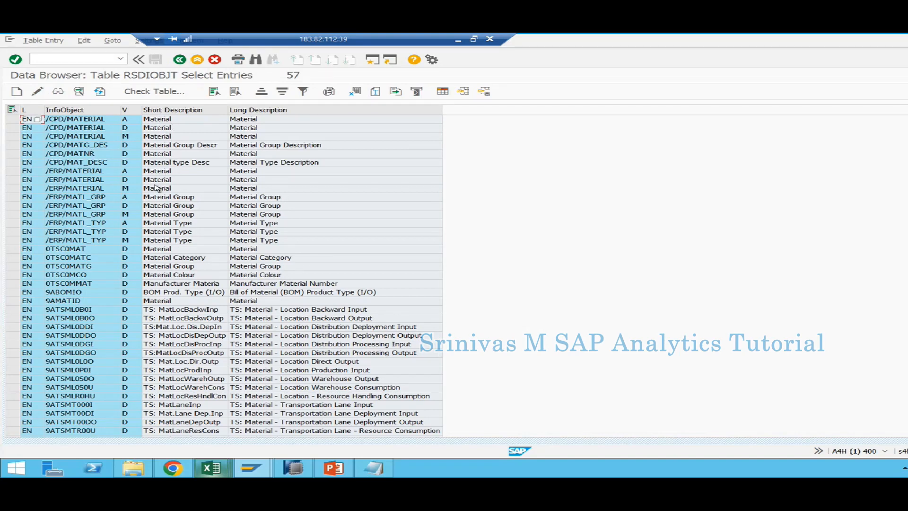
pyautogui.scroll(-7, 154, 251)
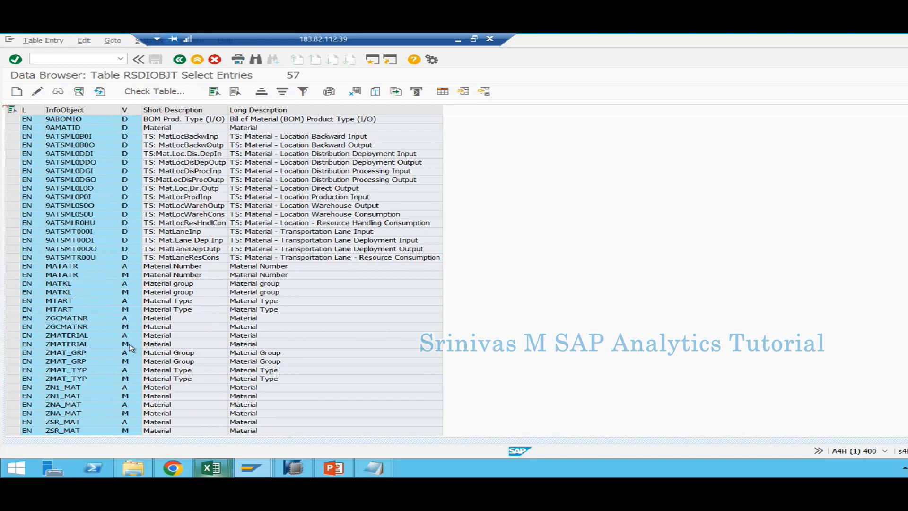
pyautogui.scroll(7, 135, 330)
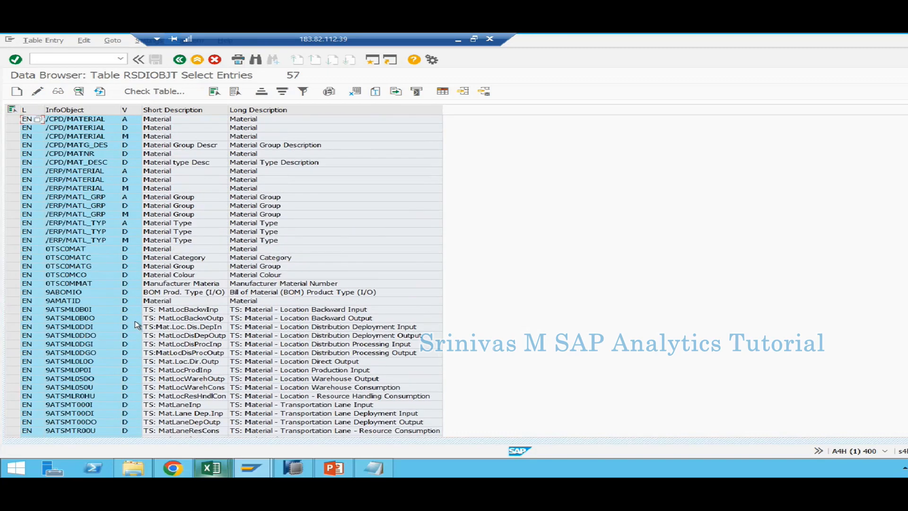
pyautogui.scroll(-7, 138, 324)
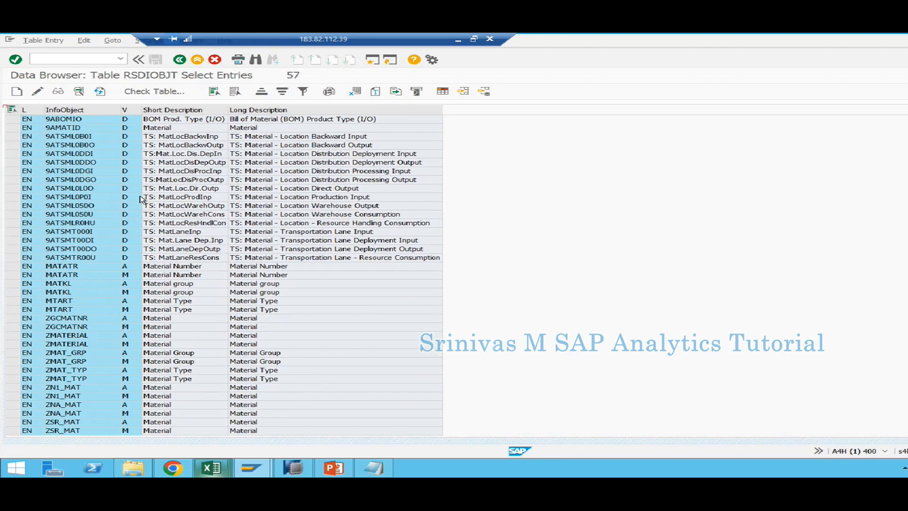
# Return to the selection criteria, restrict the version to A and rerun the search.
pyautogui.press('F3')
pyautogui.click(195, 142)
pyautogui.write('a')
pyautogui.press('Return')
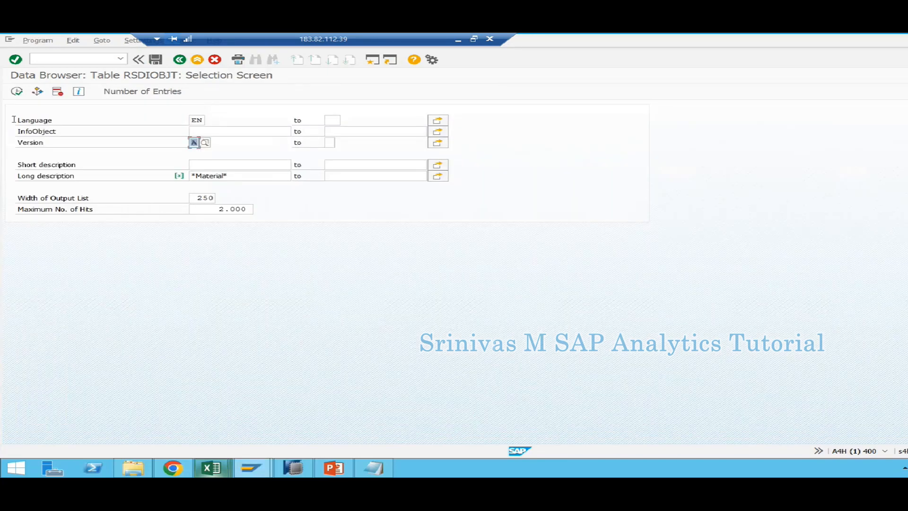
pyautogui.click(17, 92)
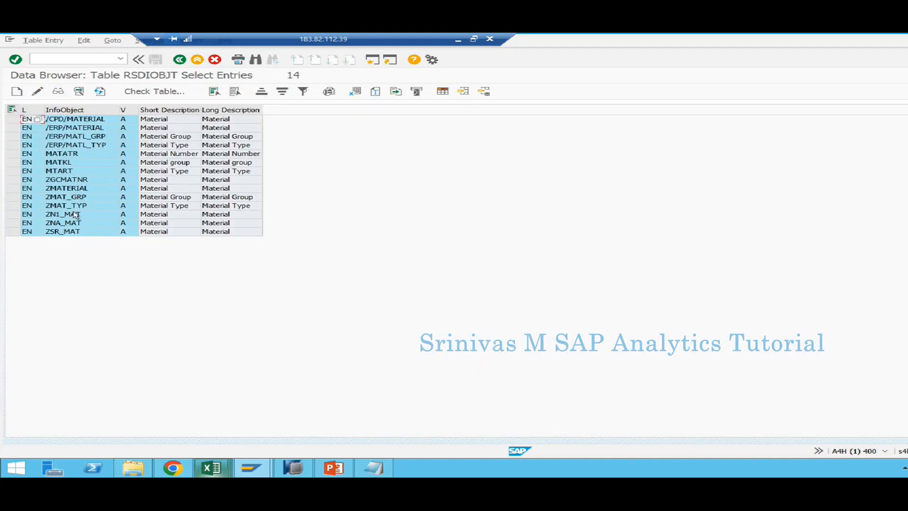
# Copy the InfoObject name ZSR_MAT, search for it among the BW objects in SAP HANA Studio and open the Material characteristic.
pyautogui.click(76, 231)
pyautogui.hotkey('ctrl', 'c')
pyautogui.press('alt')
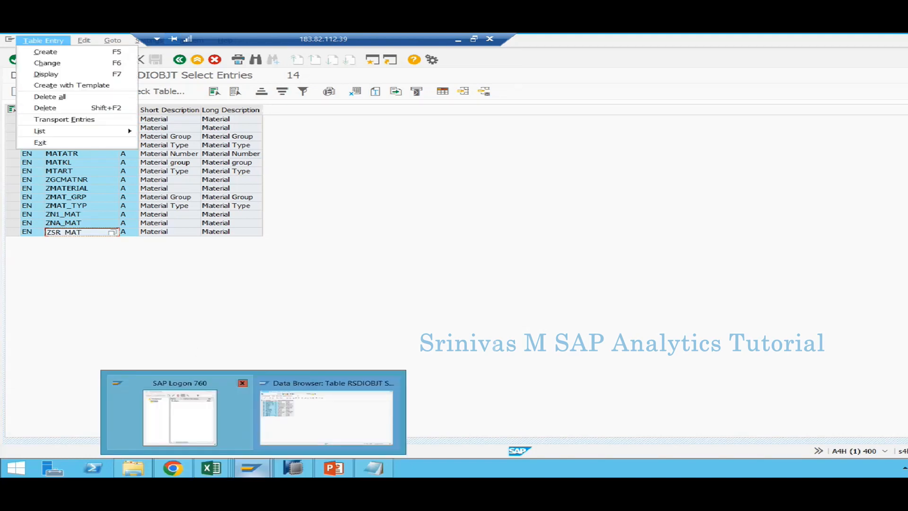
pyautogui.click(294, 470)
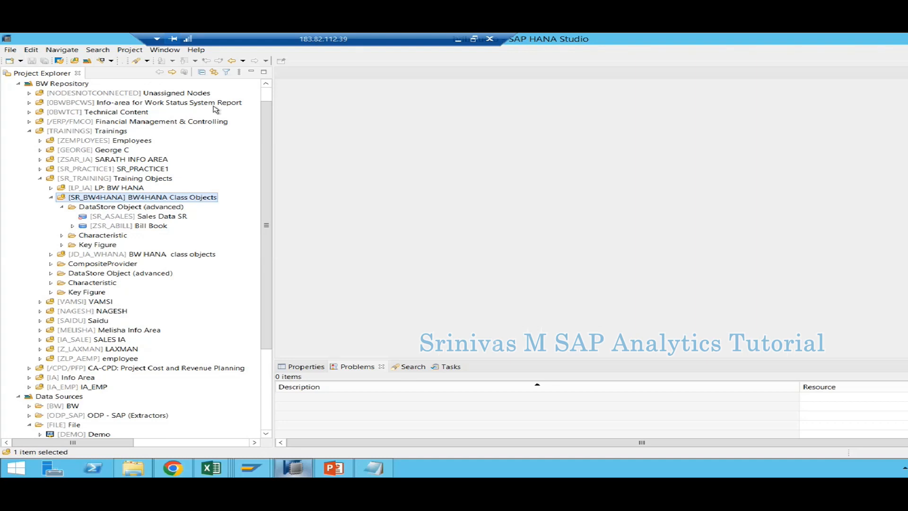
pyautogui.click(136, 61)
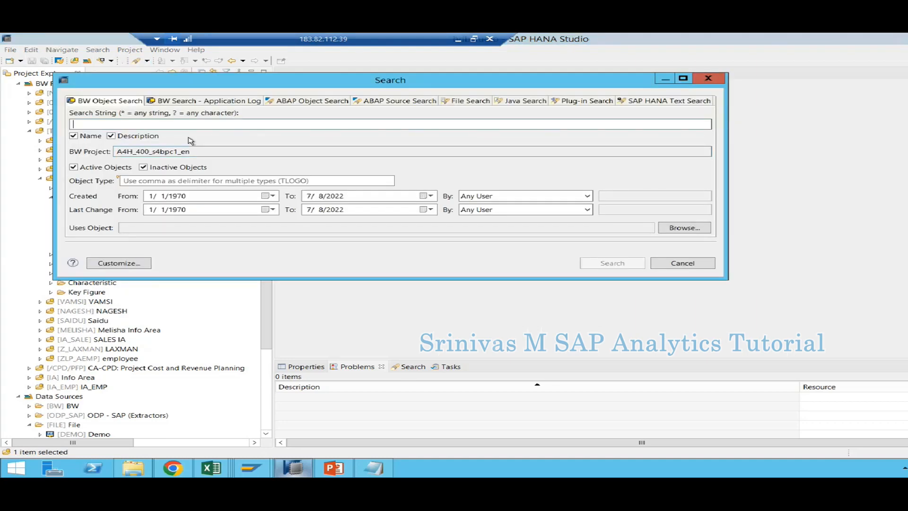
pyautogui.hotkey('ctrl', 'v')
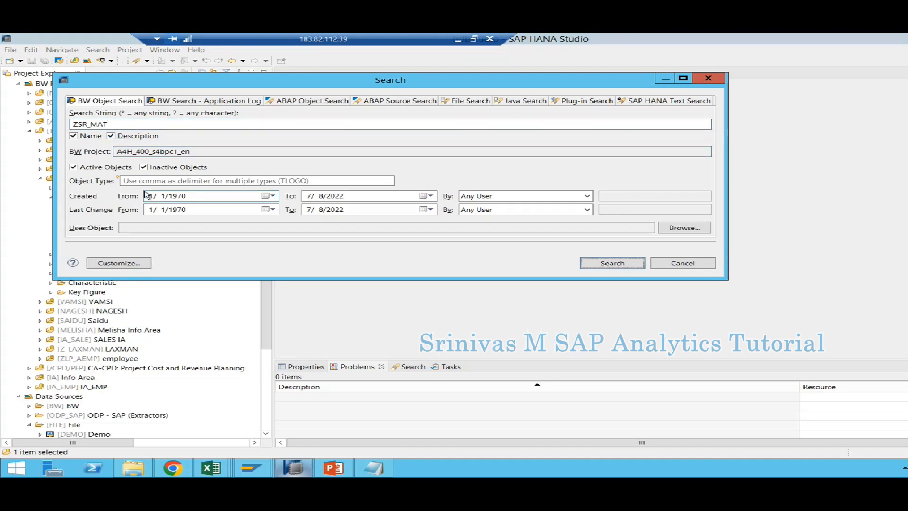
pyautogui.press('Return')
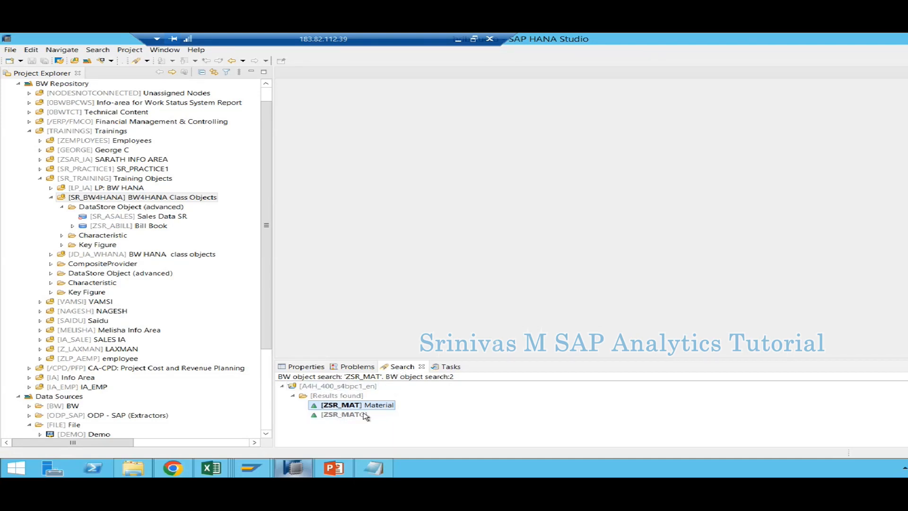
pyautogui.doubleClick(350, 406)
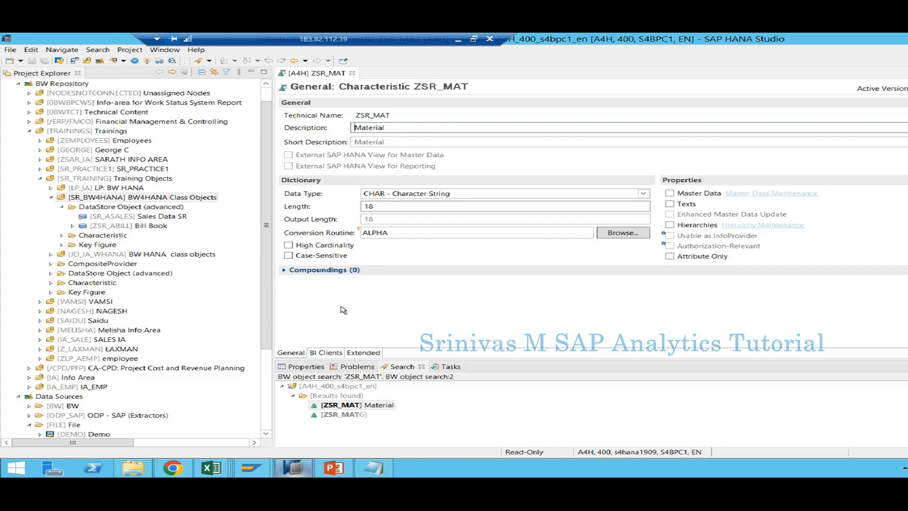
# Copy ZMATERIAL from the SAP GUI results, find and open it in SAP HANA Studio, and check its master data and text settings.
pyautogui.hotkey('alt', 'Tab')
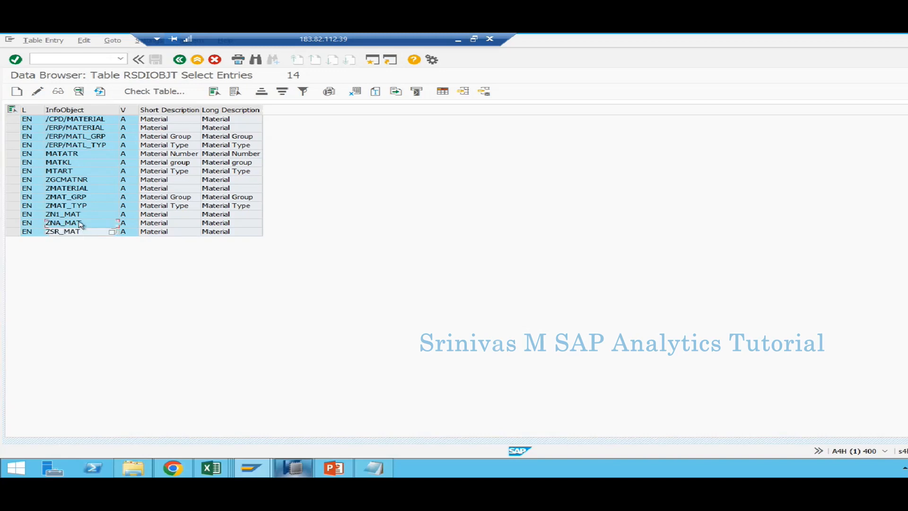
pyautogui.click(81, 189)
pyautogui.hotkey('alt', 'Tab')
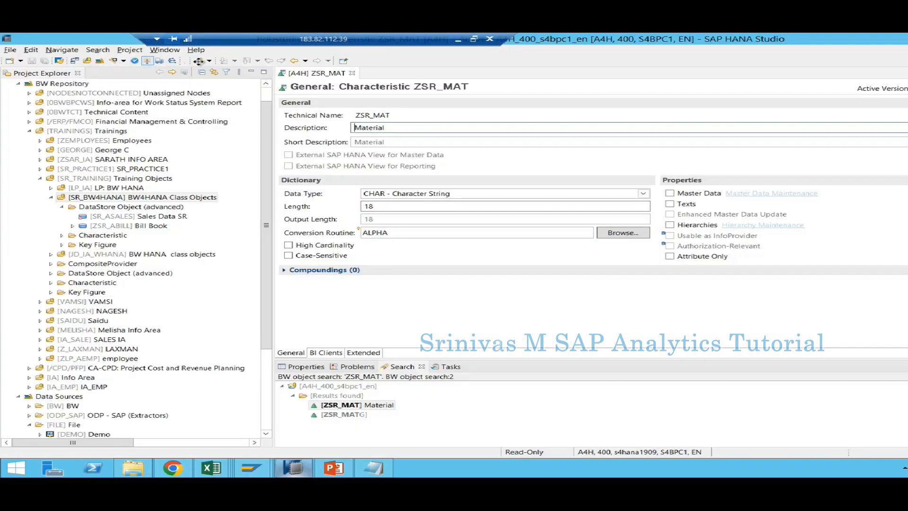
pyautogui.click(198, 62)
pyautogui.hotkey('ctrl', 'v')
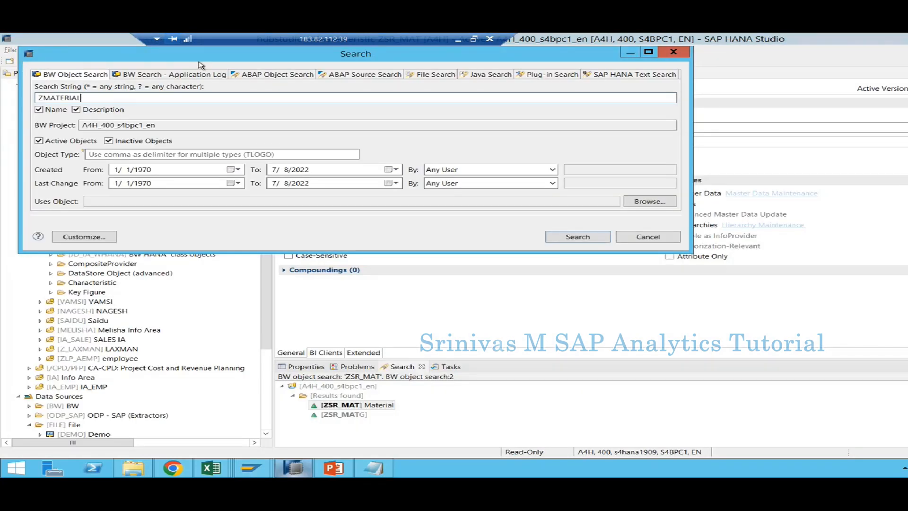
pyautogui.press('Return')
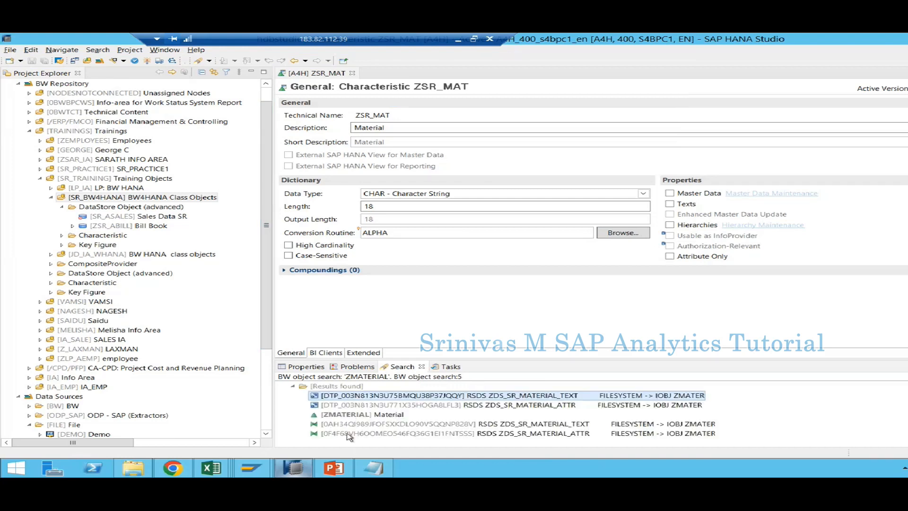
pyautogui.doubleClick(348, 414)
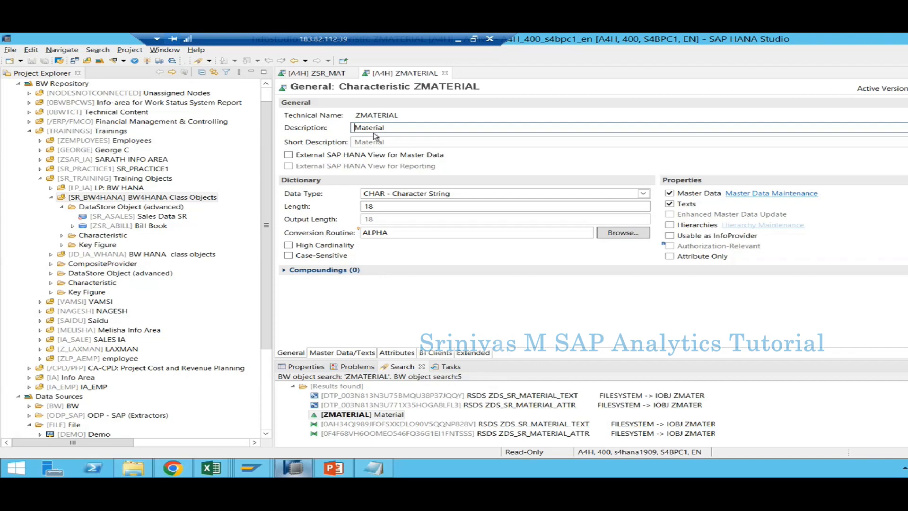
pyautogui.click(361, 353)
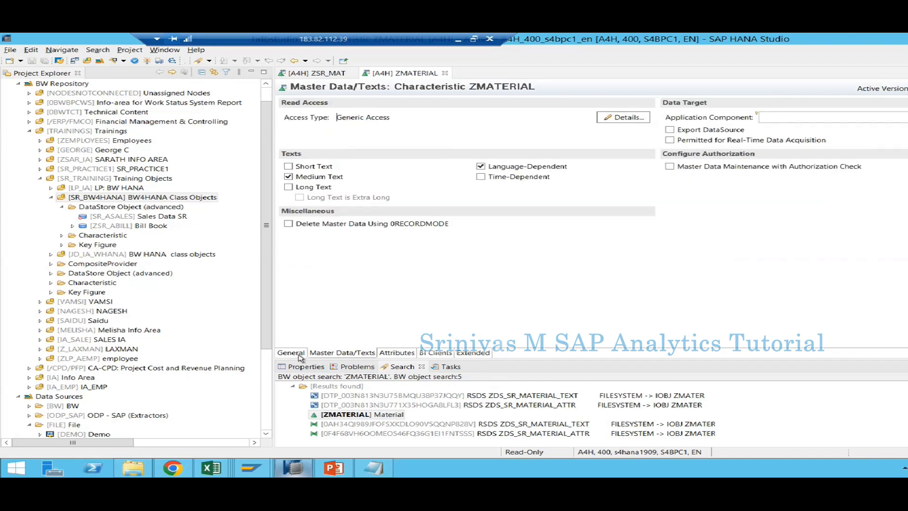
pyautogui.click(300, 353)
# Copy the technical name ZMATERIAL into cell G10 of Sheet15 in the Excel workbook Book1.
pyautogui.doubleClick(370, 117)
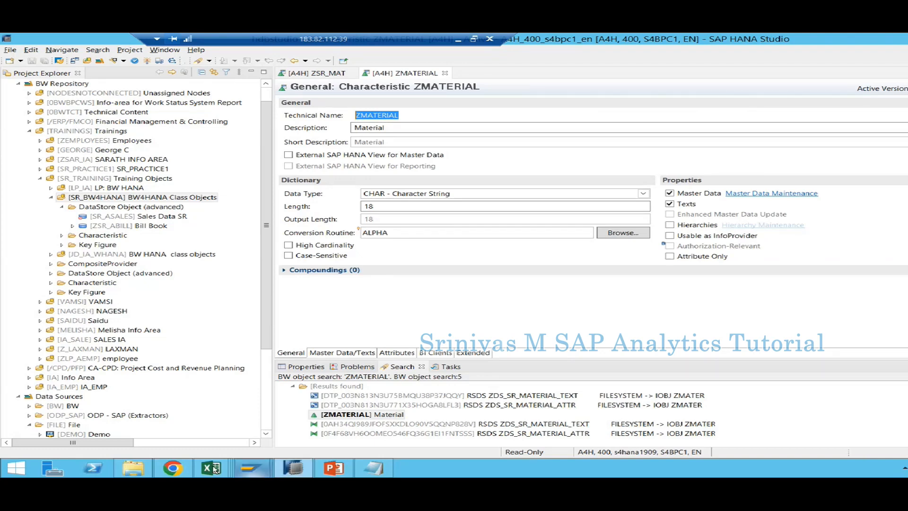
pyautogui.moveTo(213, 468)
pyautogui.click(105, 410)
pyautogui.click(335, 251)
pyautogui.click(333, 235)
pyautogui.hotkey('ctrl', 'v')
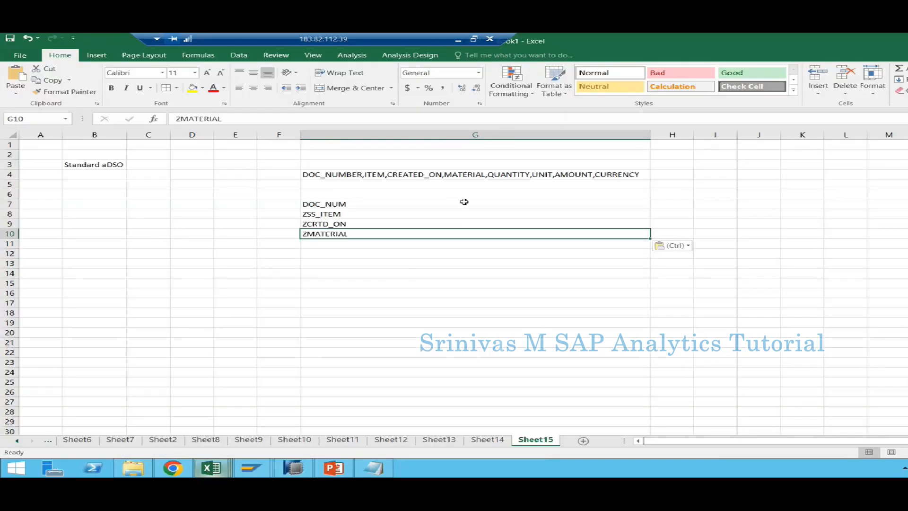
# Switch to the RSDIOBJT data browser in SAP GUI and search for active InfoObjects whose long description contains Quantity.
pyautogui.click(263, 465)
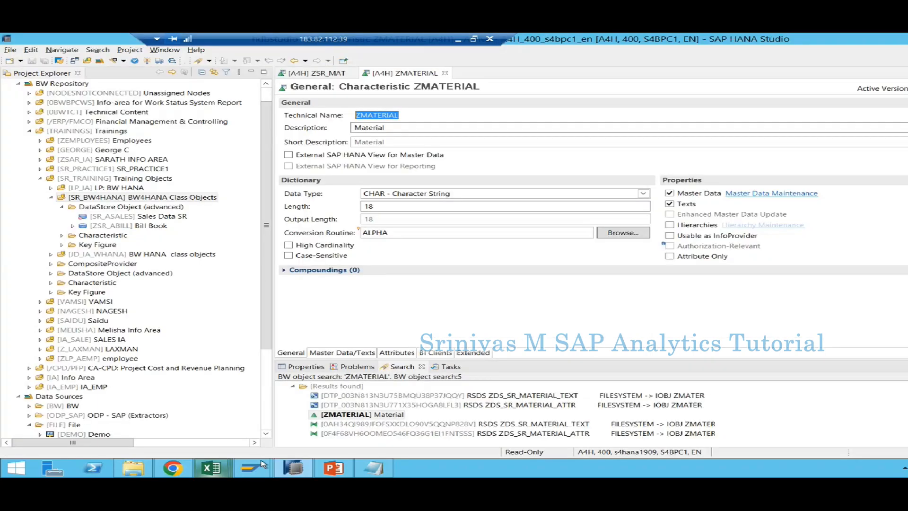
pyautogui.moveTo(250, 467)
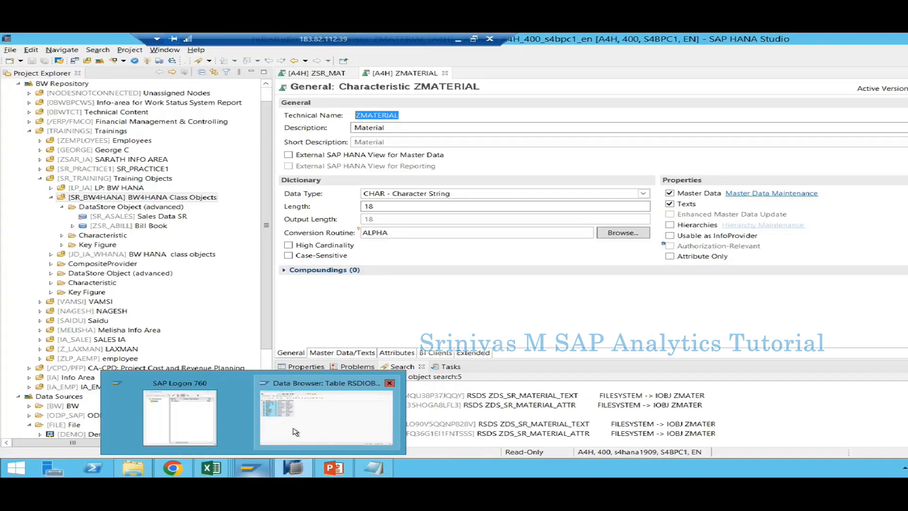
pyautogui.click(295, 431)
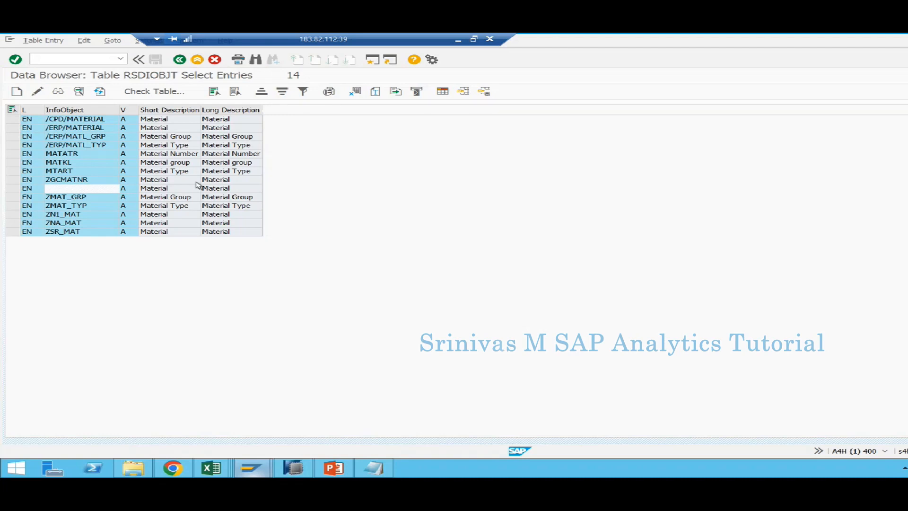
pyautogui.press('F3')
pyautogui.write('*')
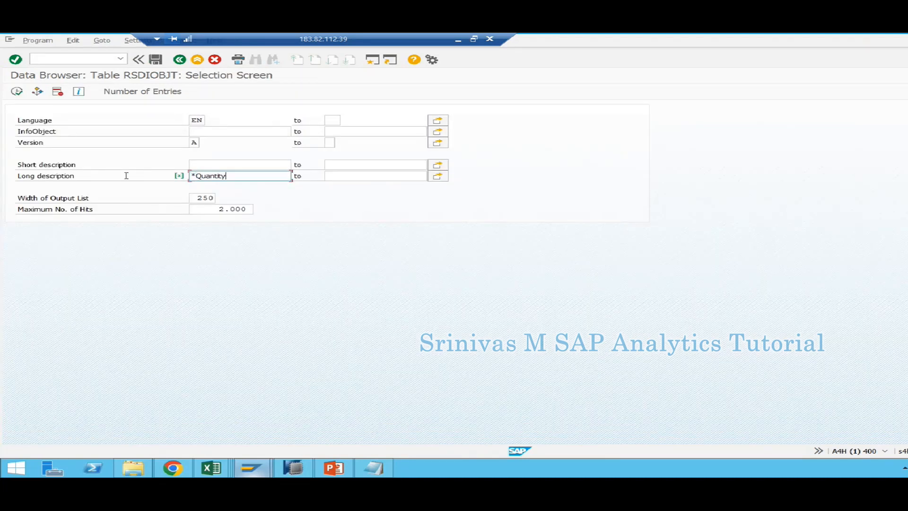
pyautogui.click(17, 92)
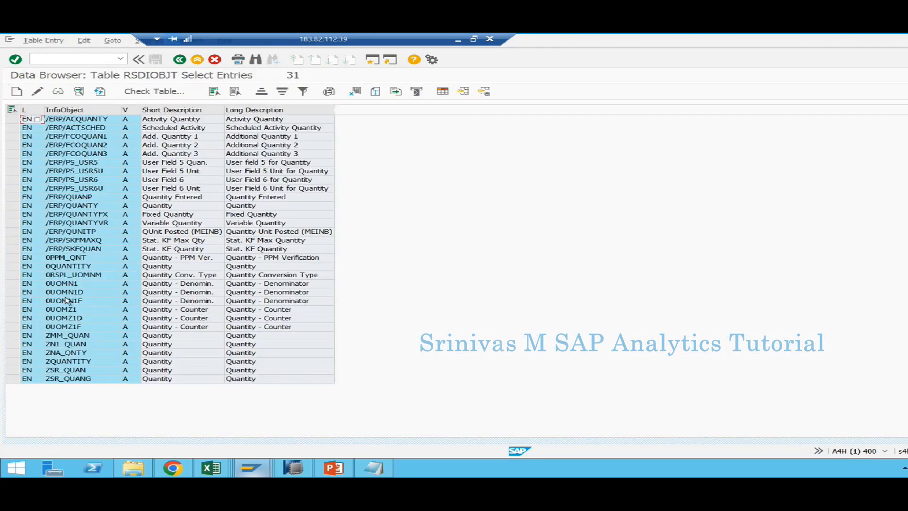
# Copy the InfoObject name 0QUANTITY from the search results into cell G11 of Sheet15 in the Excel workbook Book1.
pyautogui.click(43, 268)
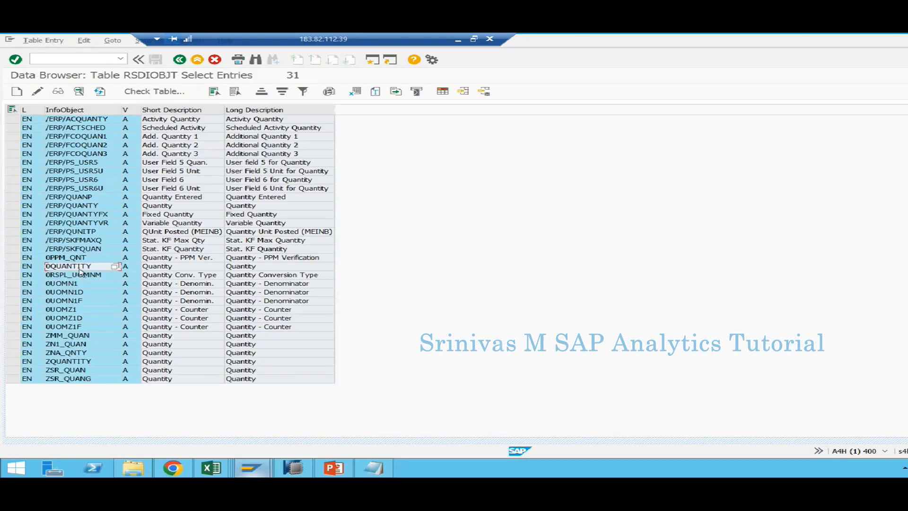
pyautogui.hotkey('alt', 'Tab')
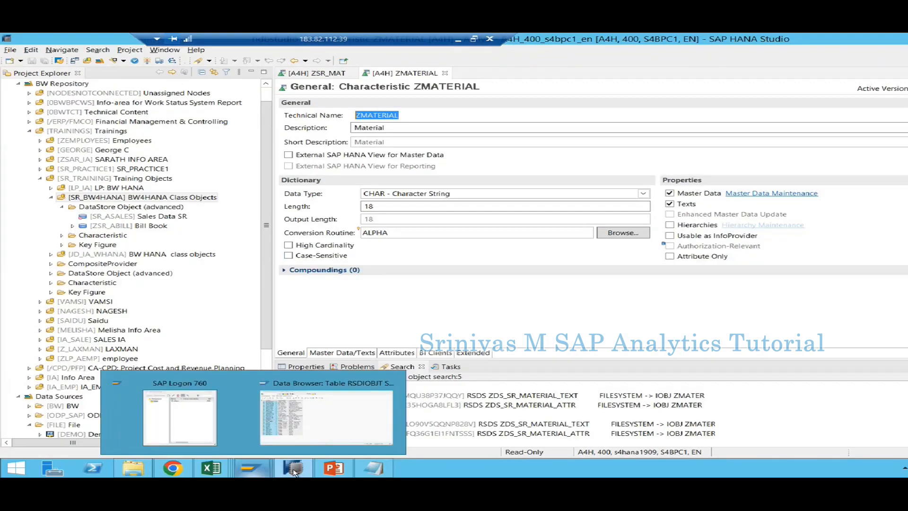
pyautogui.click(210, 468)
pyautogui.click(86, 428)
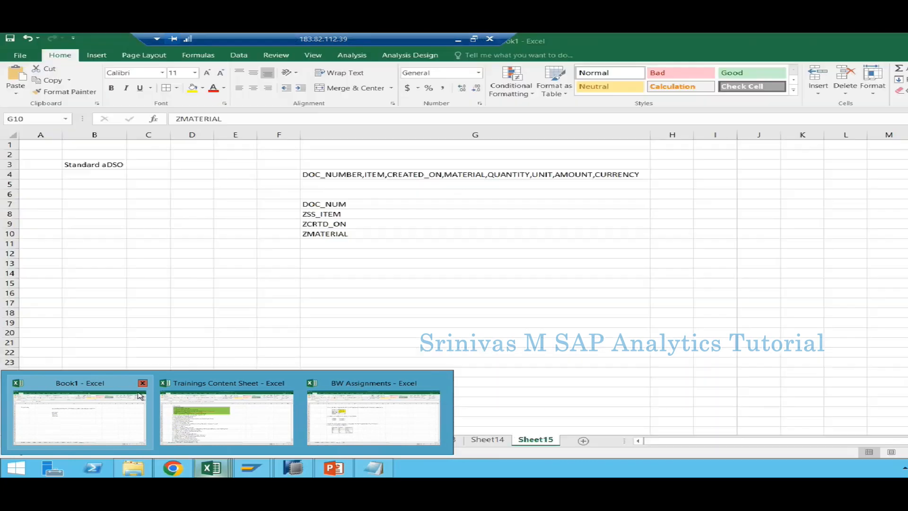
pyautogui.click(323, 246)
pyautogui.write('0QUANTITY')
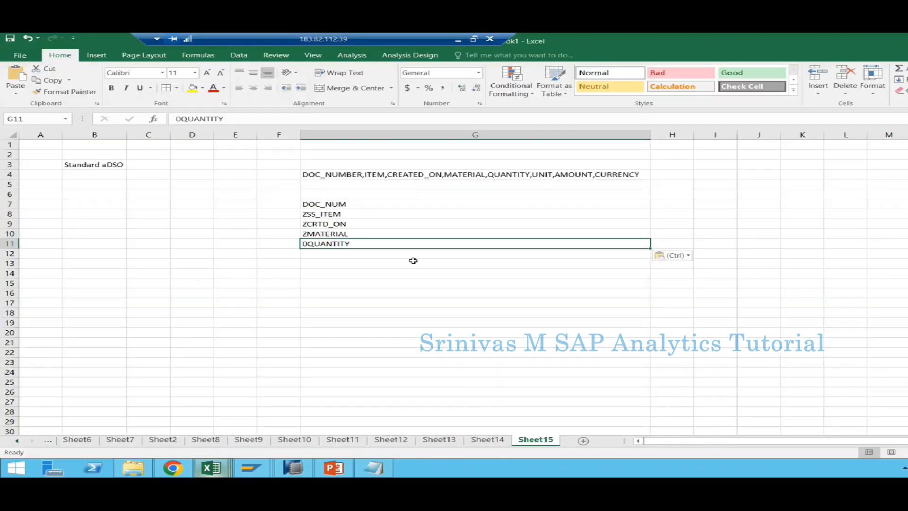
# Enter 0UNIT, 0AMOUNT and 0CURRENCY in cells G12 to G14 of the InfoObject list.
pyautogui.click(369, 253)
pyautogui.write('0UNIT')
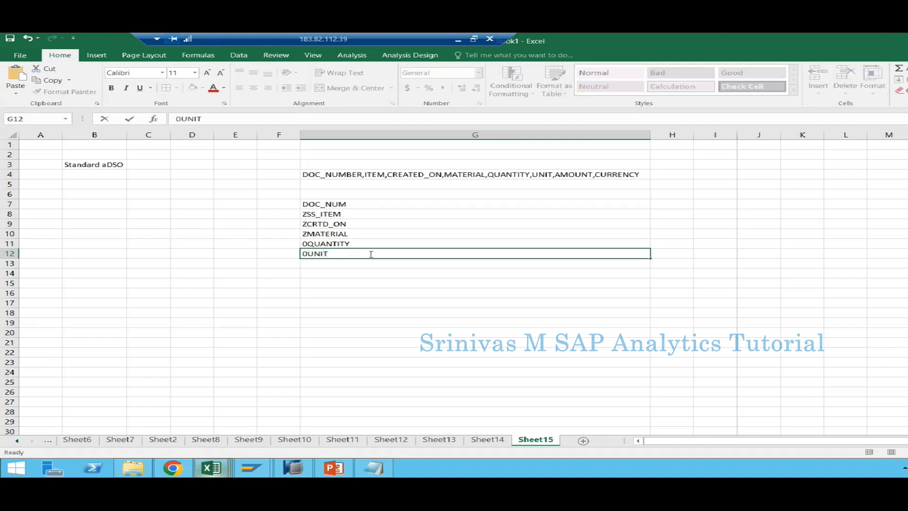
pyautogui.press('Return')
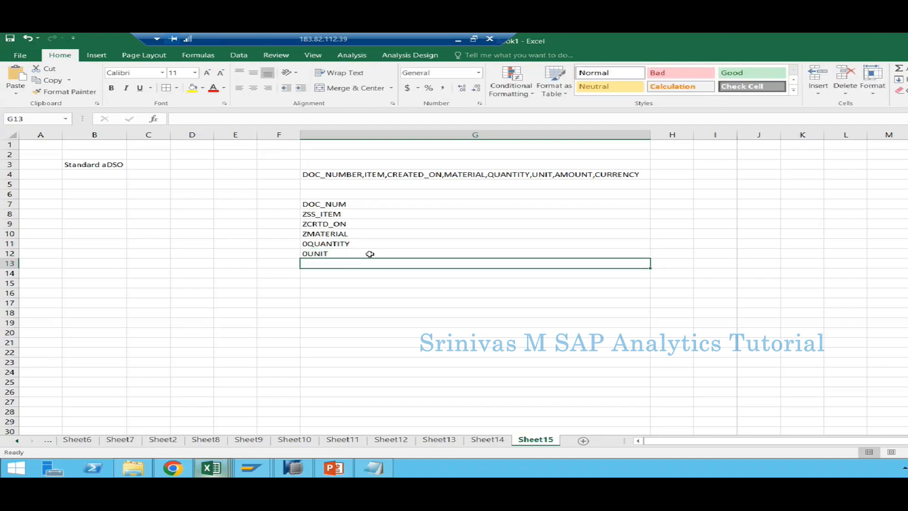
pyautogui.write('0AMOUNT')
pyautogui.press('Return')
pyautogui.write('0c')
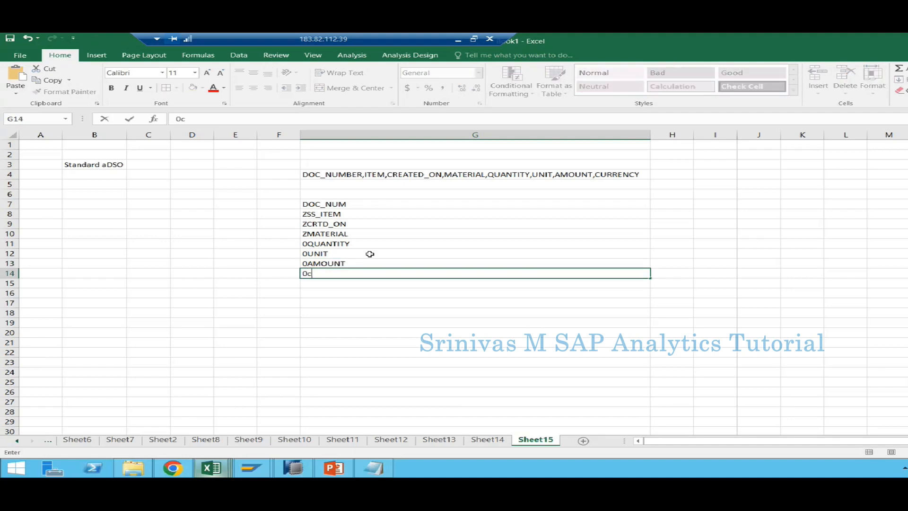
pyautogui.write('URRENCY')
pyautogui.press('Return')
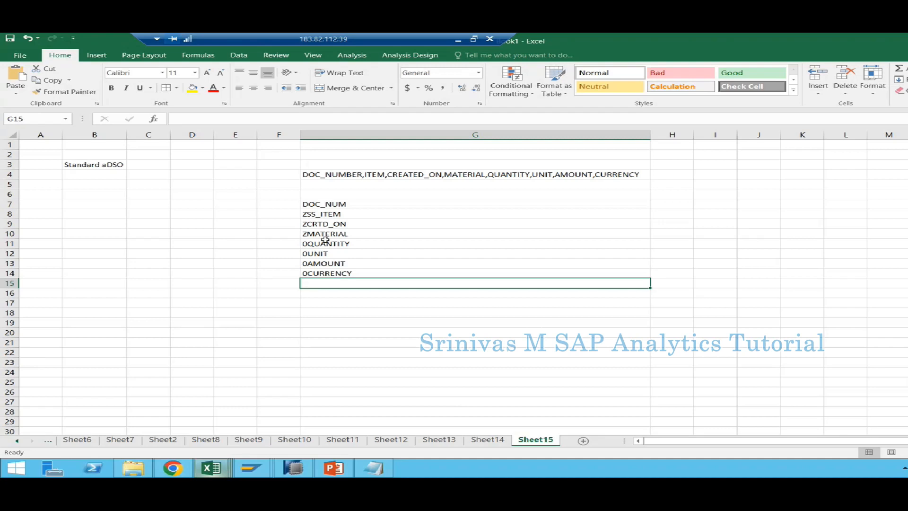
# Copy the InfoObject name ZCRTD_ON from cell G9 and switch to SAP HANA Studio.
pyautogui.click(323, 224)
pyautogui.hotkey('ctrl', 'c')
pyautogui.moveTo(293, 468)
pyautogui.click(287, 450)
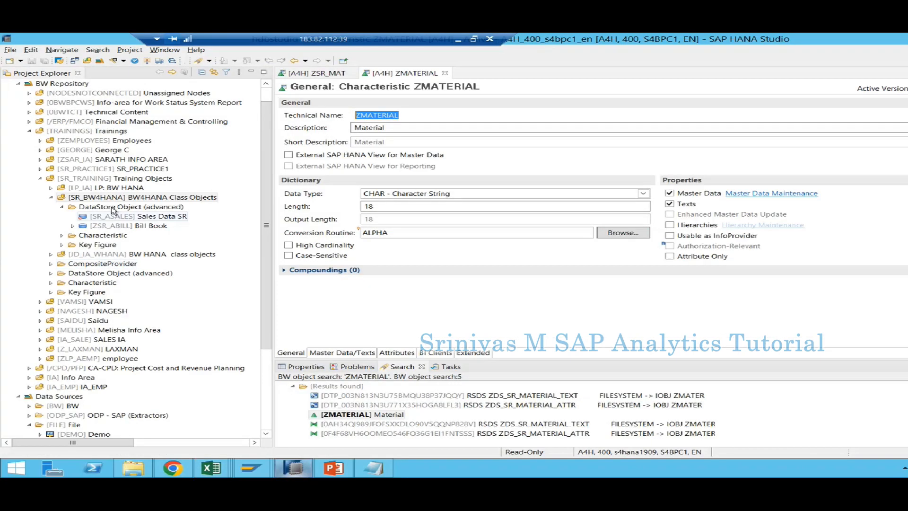
# Create characteristic ZCRTD_ON with description Created_On as a character string in InfoArea SR_BW4HANA and check its data type options.
pyautogui.rightClick(89, 207)
pyautogui.click(89, 198)
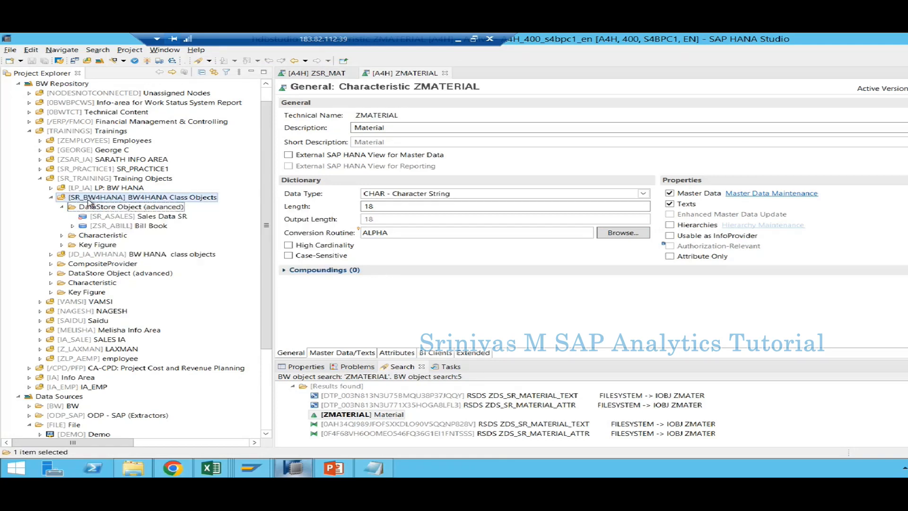
pyautogui.rightClick(89, 199)
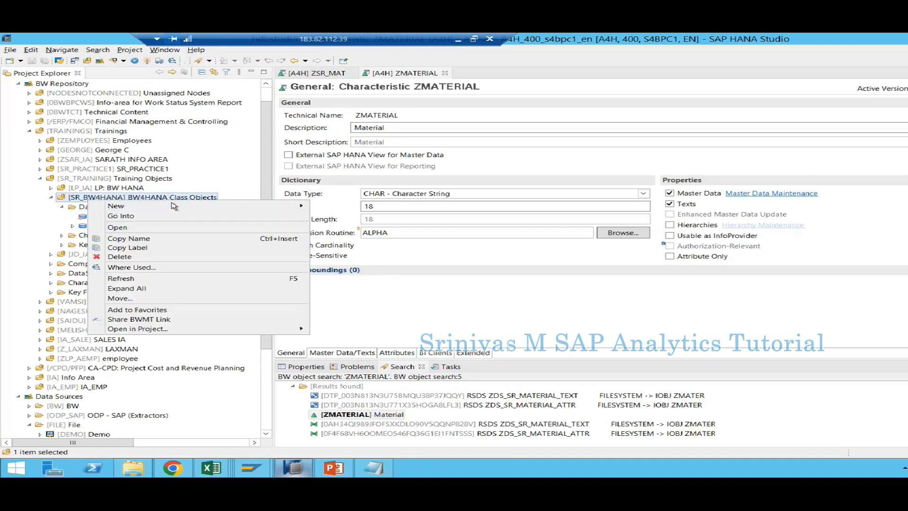
pyautogui.moveTo(229, 205)
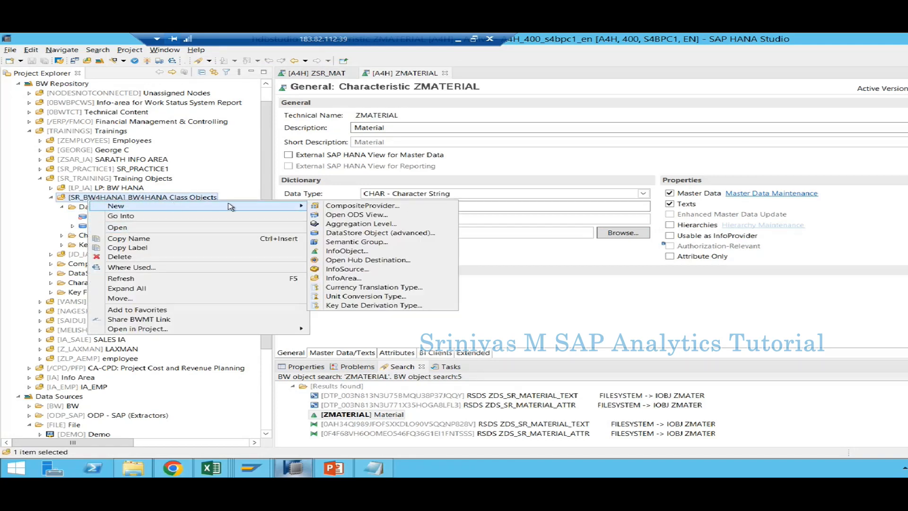
pyautogui.click(346, 251)
pyautogui.hotkey('ctrl', 'v')
pyautogui.press('Tab')
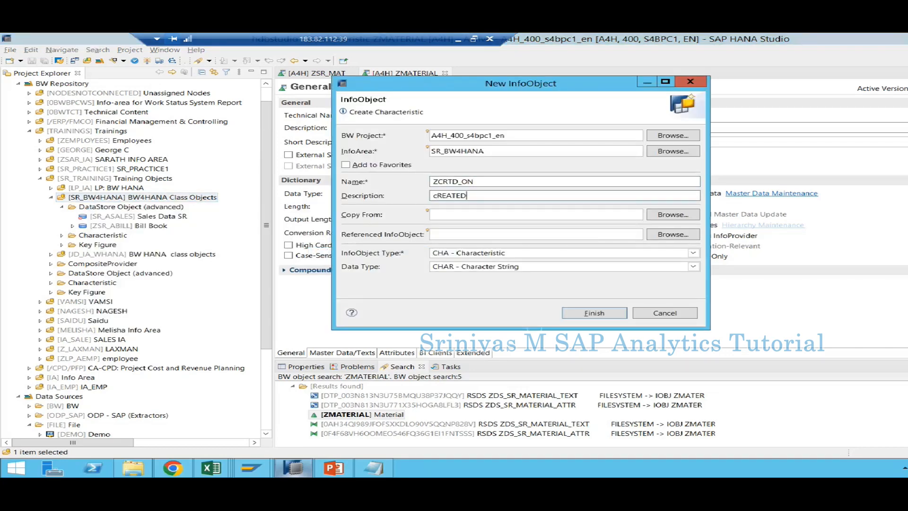
pyautogui.press('BackSpace')
pyautogui.press('BackSpace')
pyautogui.press('BackSpace')
pyautogui.press('BackSpace')
pyautogui.press('BackSpace')
pyautogui.press('BackSpace')
pyautogui.click(588, 317)
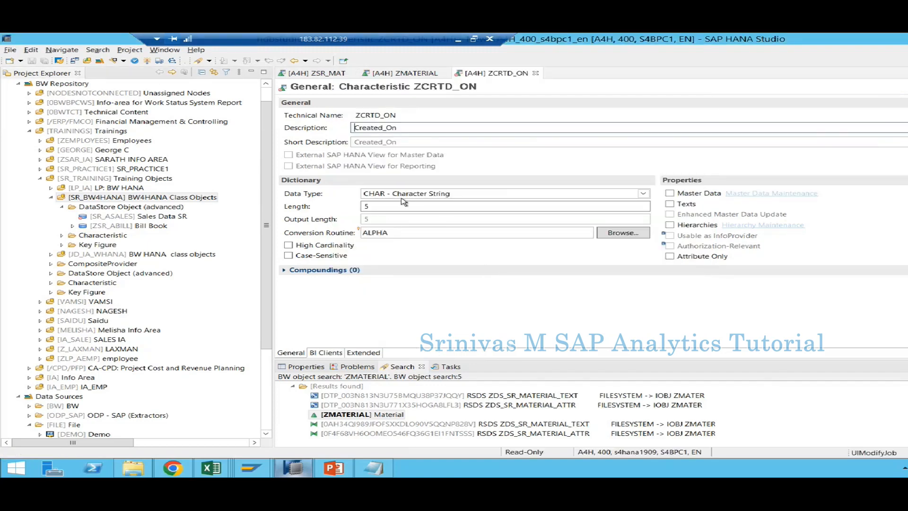
pyautogui.click(404, 194)
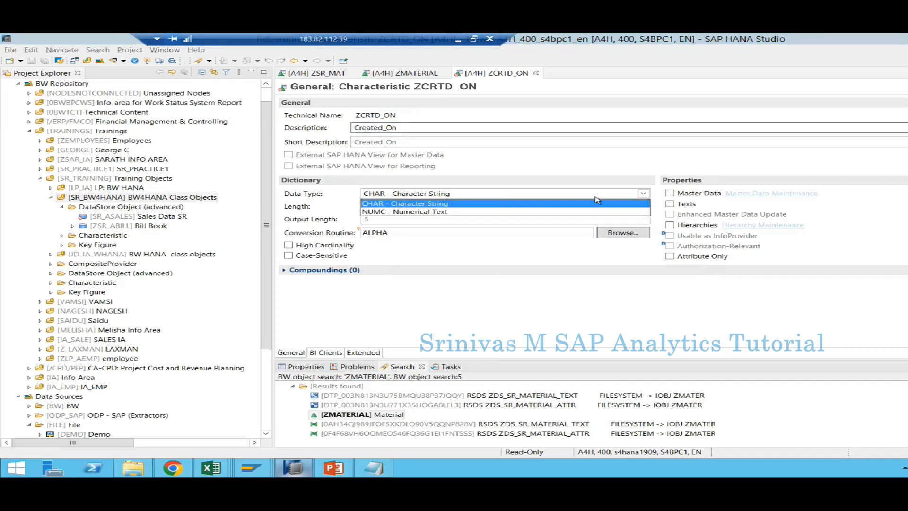
pyautogui.click(476, 169)
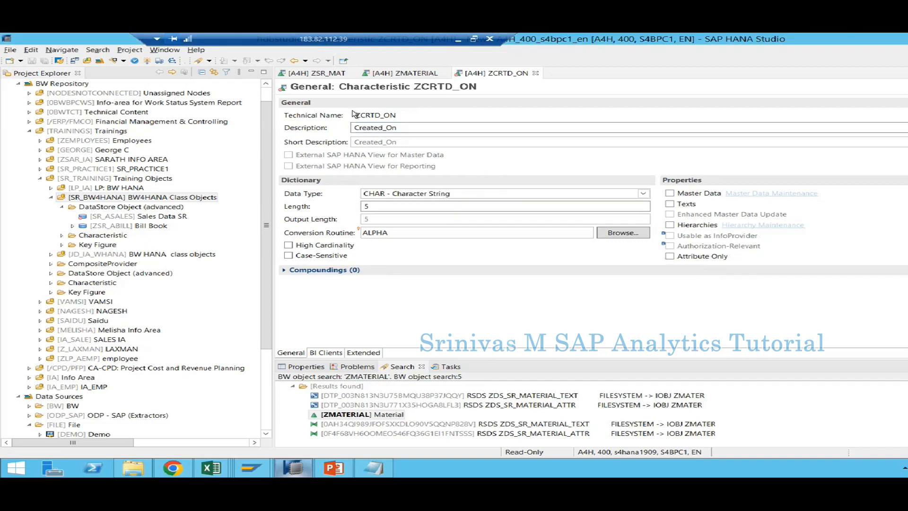
# Close the ZCRTD_ON editor and delete that characteristic from the SR_BW4HANA InfoArea.
pyautogui.click(535, 75)
pyautogui.click(61, 235)
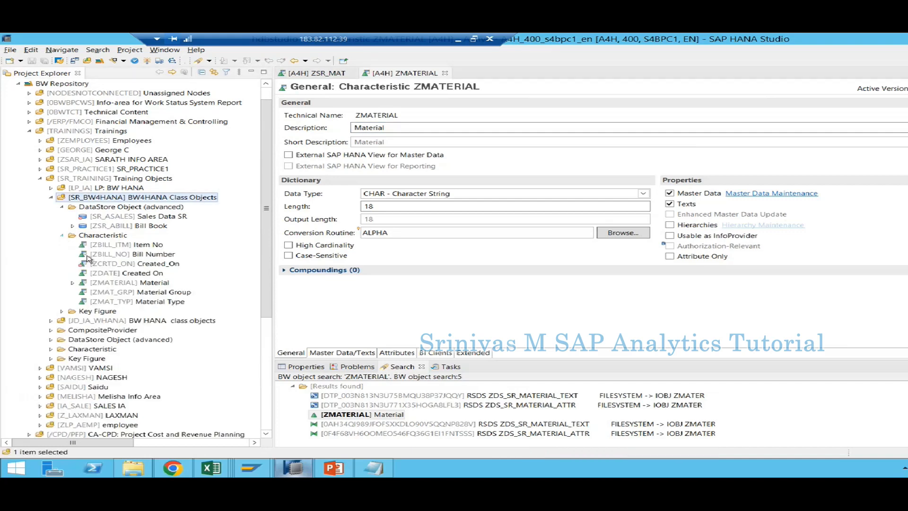
pyautogui.rightClick(107, 264)
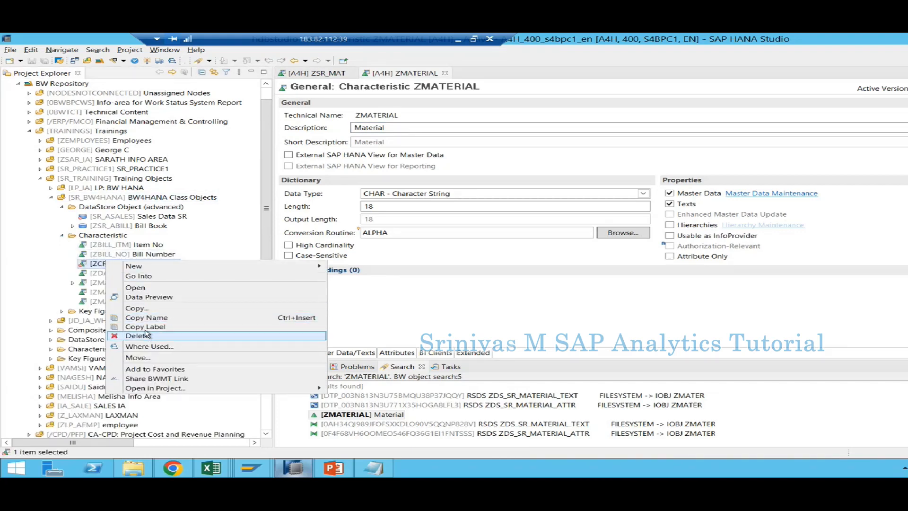
pyautogui.click(146, 335)
pyautogui.click(586, 257)
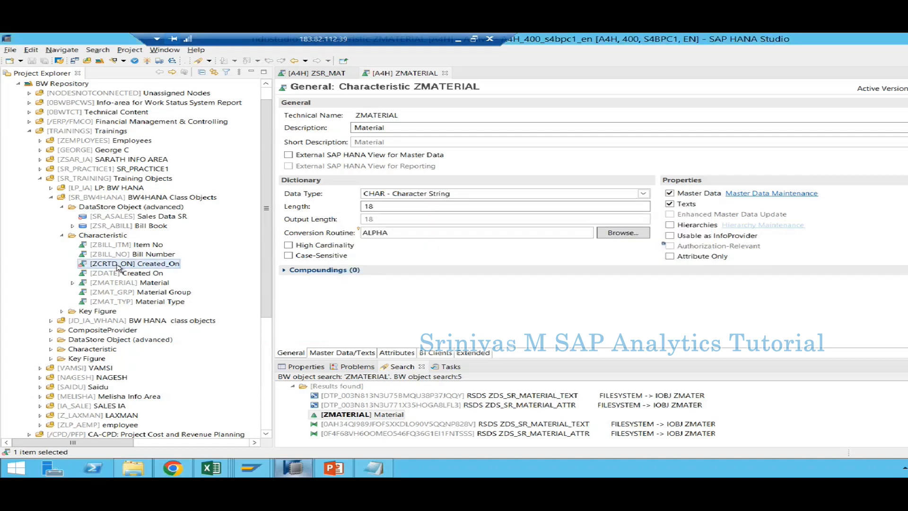
# Create characteristic ZCRTD_ON in SR_BW4HANA with description Created_On and data type DATS - Date in Format YYYYMMDD, and activate it.
pyautogui.click(114, 237)
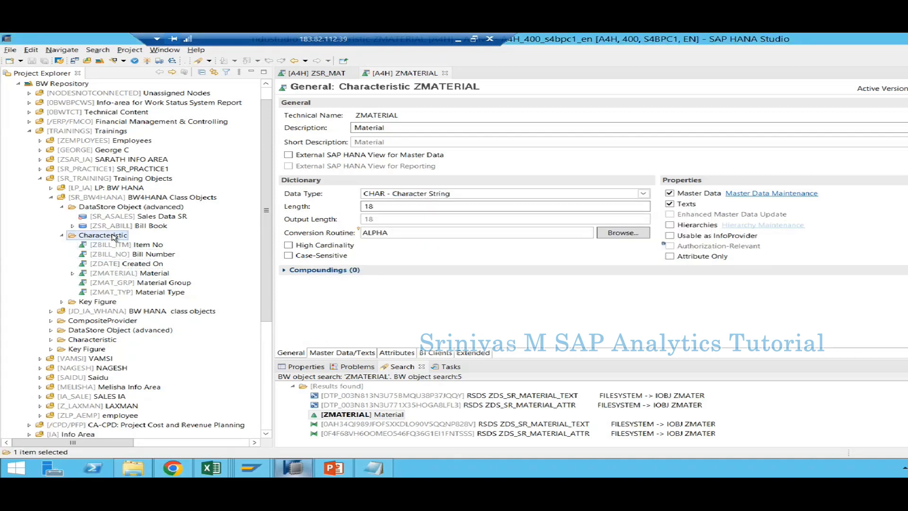
pyautogui.rightClick(113, 235)
pyautogui.moveTo(141, 240)
pyautogui.click(358, 242)
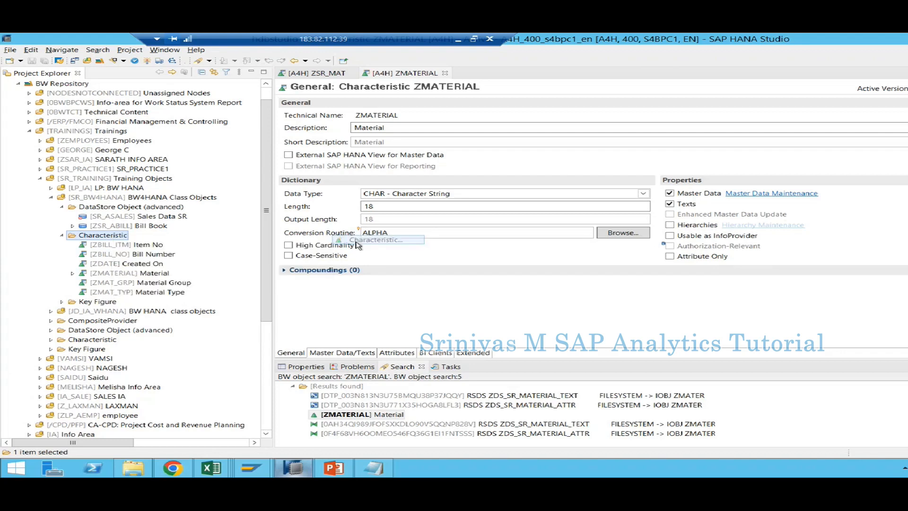
pyautogui.hotkey('ctrl', 'v')
pyautogui.write('C')
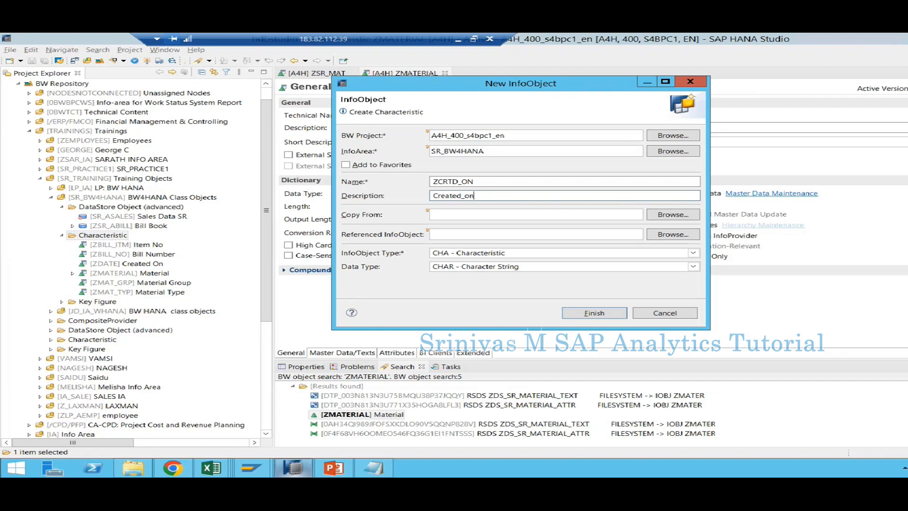
pyautogui.write('reated_O')
pyautogui.click(452, 266)
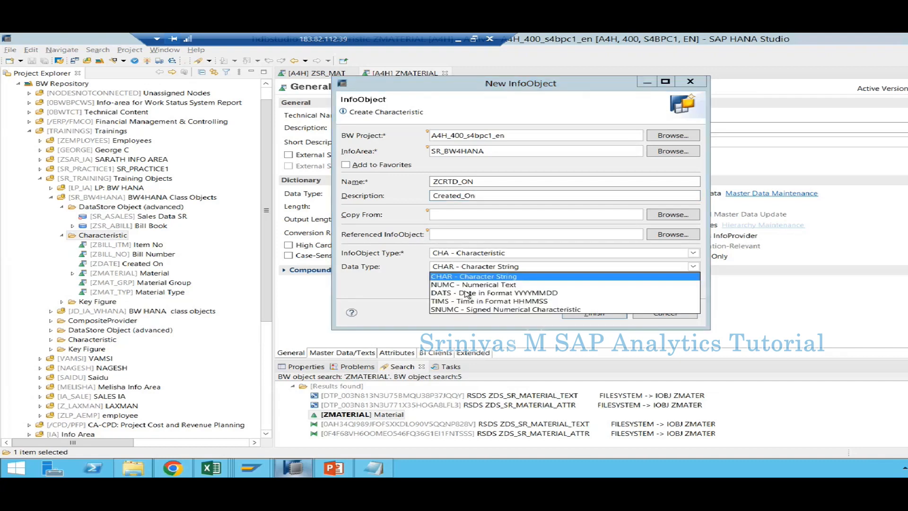
pyautogui.click(467, 293)
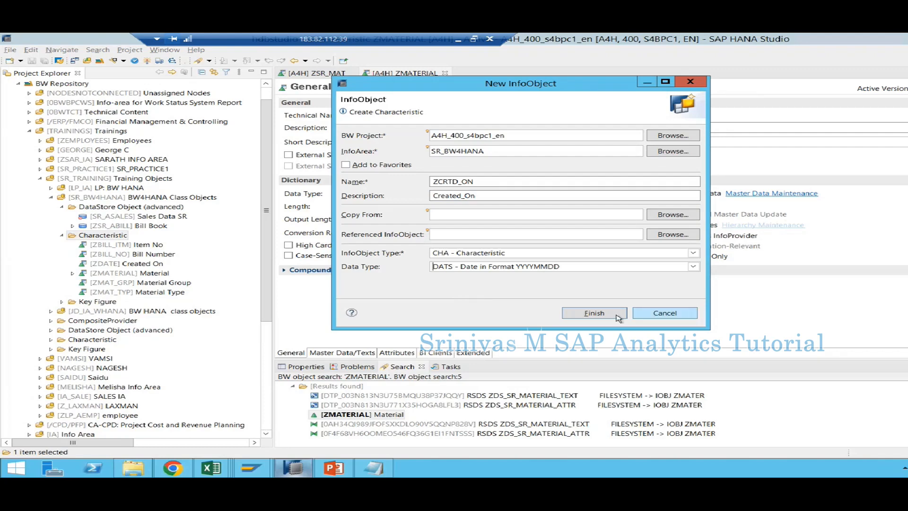
pyautogui.click(592, 313)
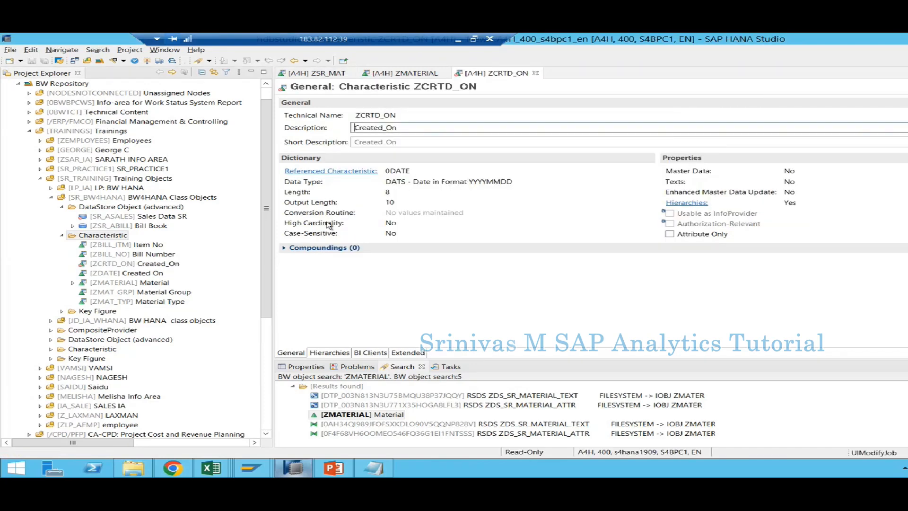
pyautogui.click(147, 61)
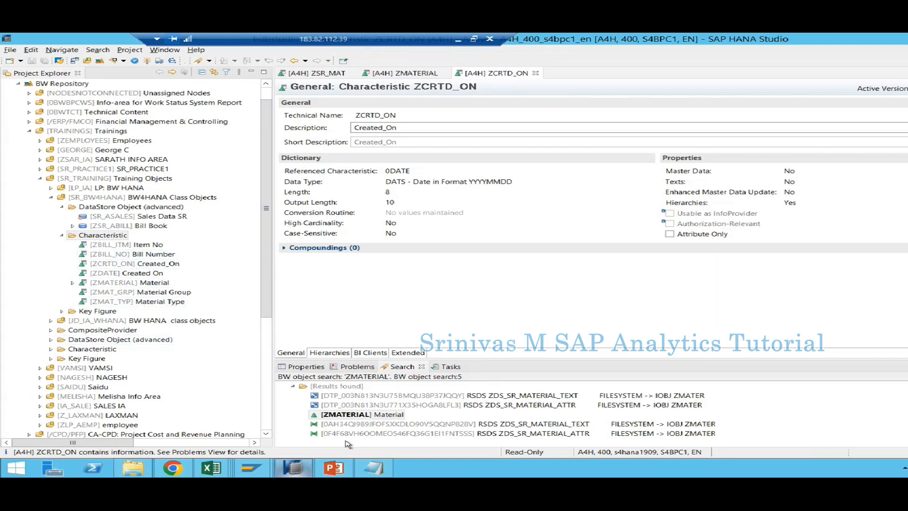
# Copy the InfoObject list in cells G7 to G14 of Sheet15 in the Excel workbook Book1.
pyautogui.moveTo(211, 468)
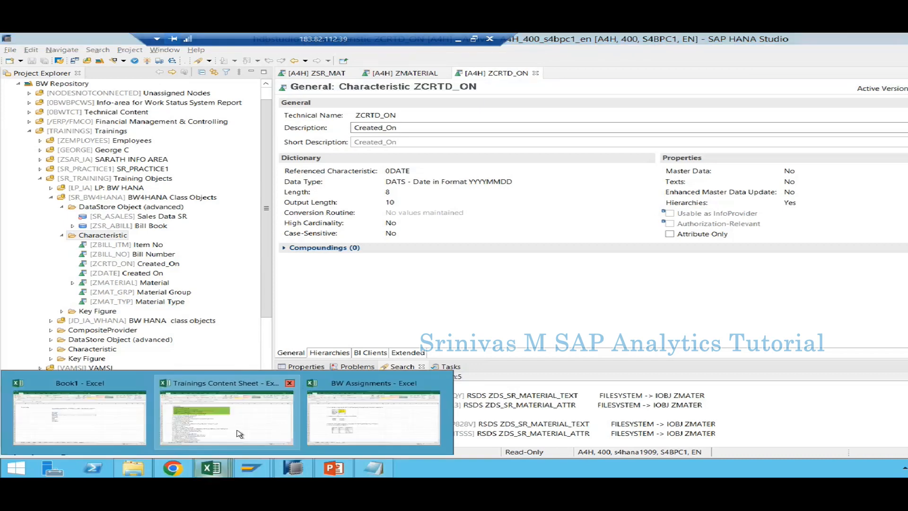
pyautogui.click(123, 421)
pyautogui.moveTo(324, 204); pyautogui.dragTo(326, 272)
pyautogui.hotkey('ctrl', 'c')
# Switch to SAP GUI and open the Data Warehousing Workbench with transaction code /nrsa1.
pyautogui.moveTo(335, 468)
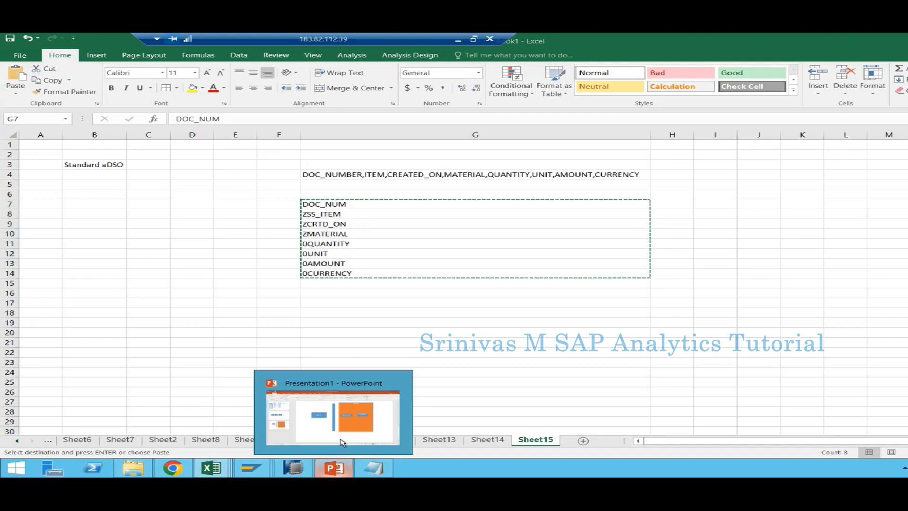
pyautogui.click(343, 442)
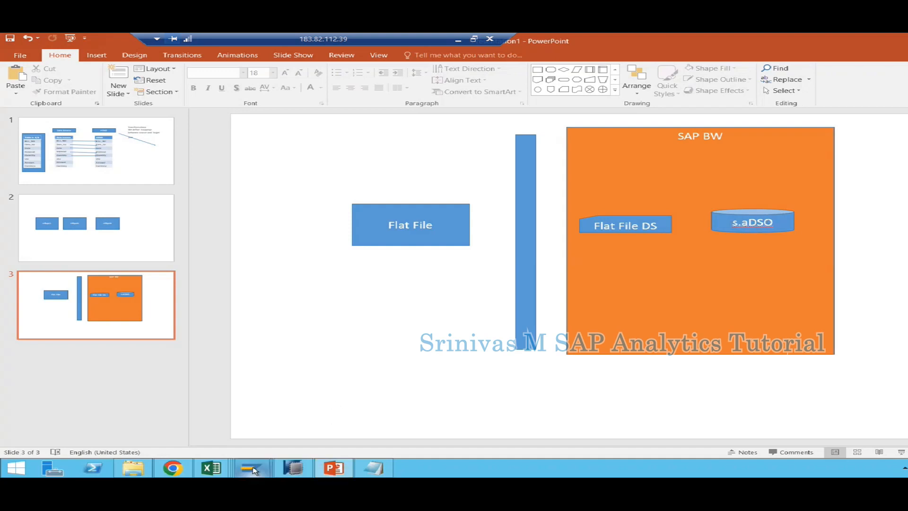
pyautogui.moveTo(255, 469)
pyautogui.click(268, 433)
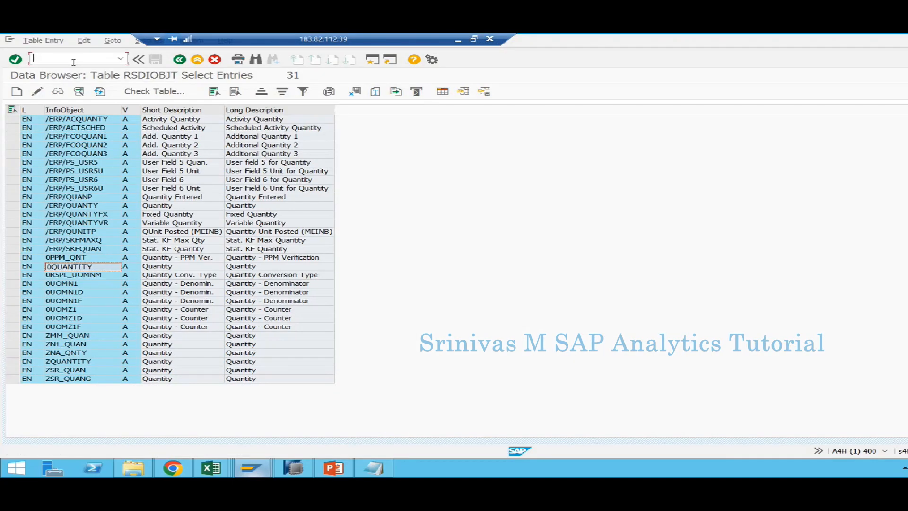
pyautogui.write('/nrsa1')
pyautogui.press('Return')
pyautogui.press('Return')
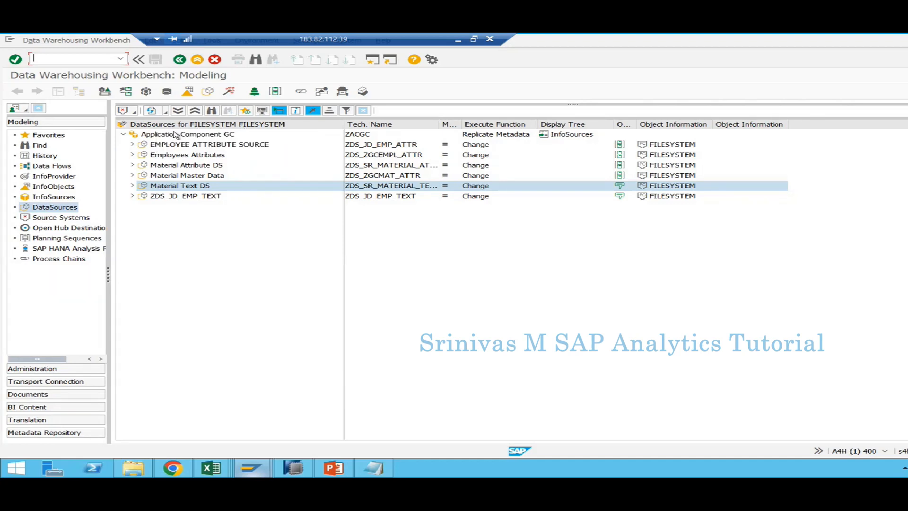
# Create DataSource ZDS_SR_SALES_2 for source system FILESYSTEM under Application Component GC with data type Transaction Data.
pyautogui.rightClick(175, 135)
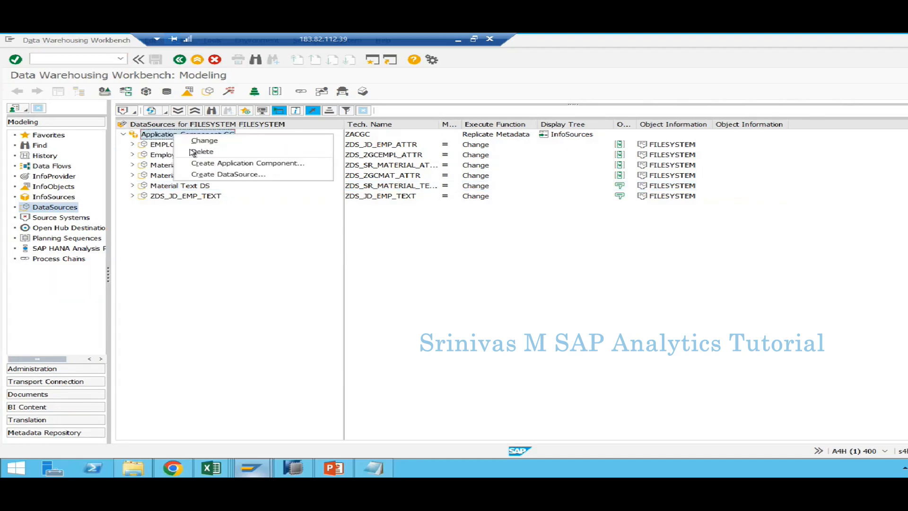
pyautogui.click(218, 175)
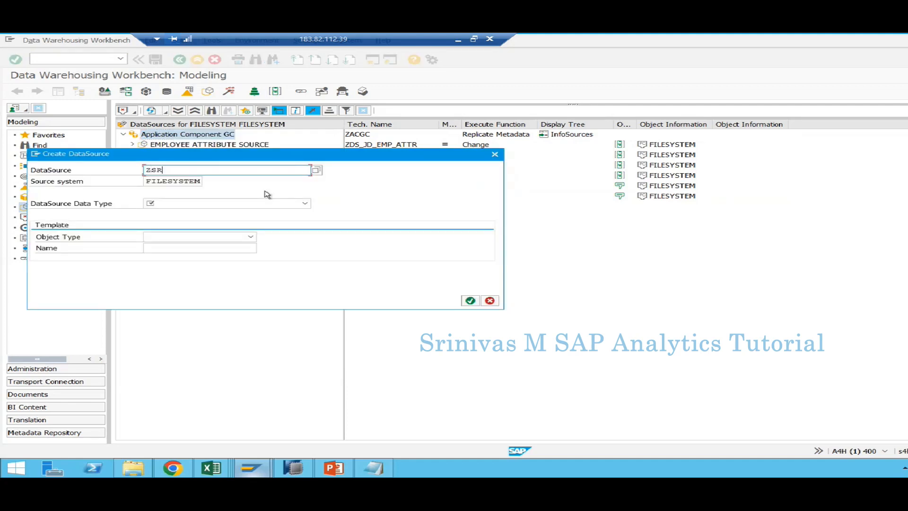
pyautogui.press('BackSpace')
pyautogui.press('BackSpace')
pyautogui.press('BackSpace')
pyautogui.write('DS_SR')
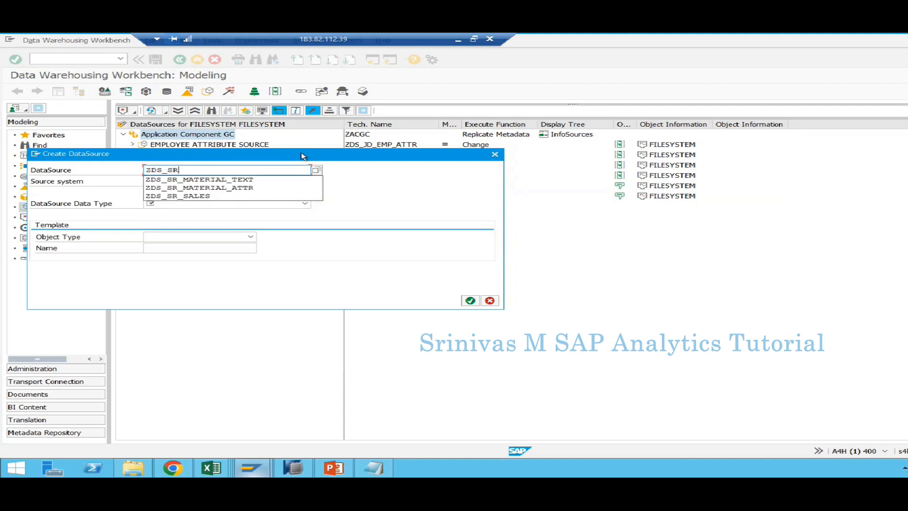
pyautogui.write('_SALES_2')
pyautogui.press('Tab')
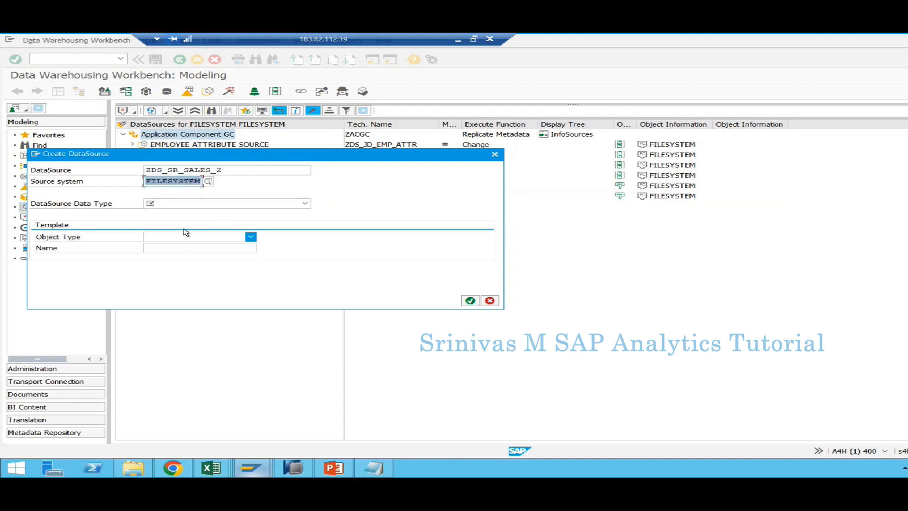
pyautogui.click(221, 203)
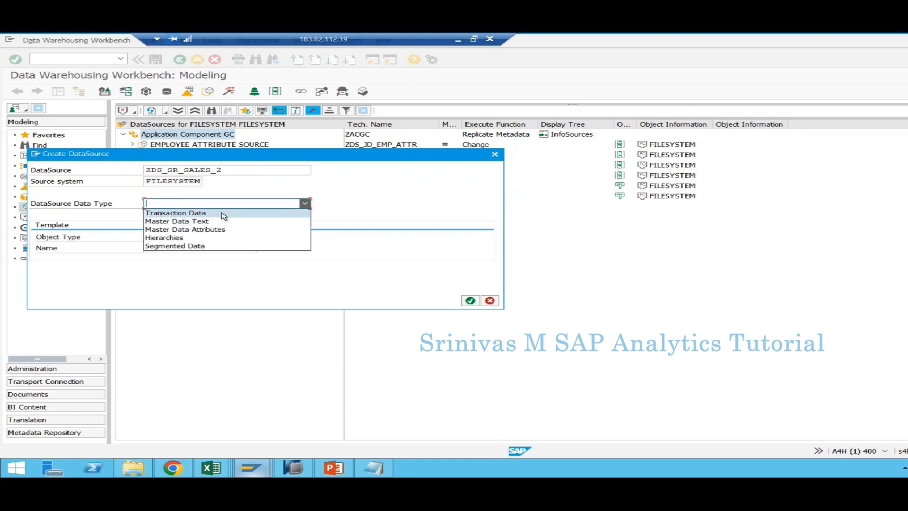
pyautogui.click(179, 214)
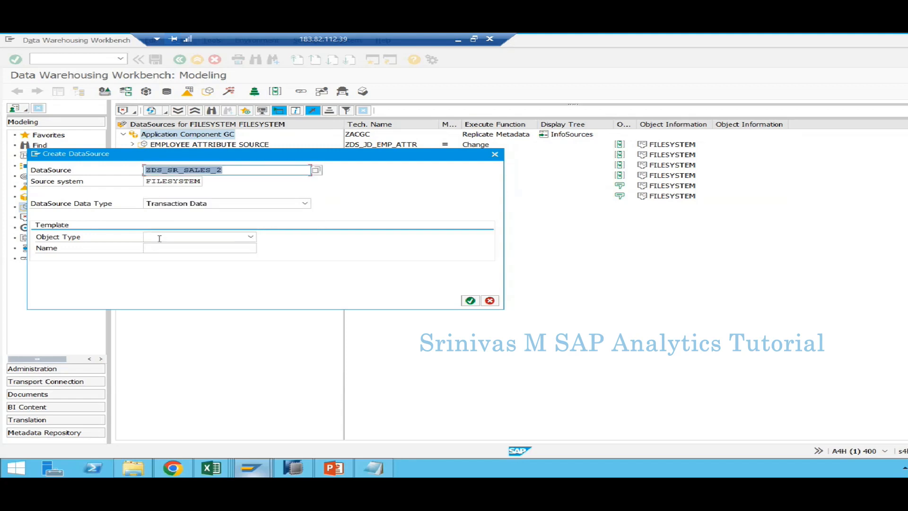
pyautogui.click(470, 300)
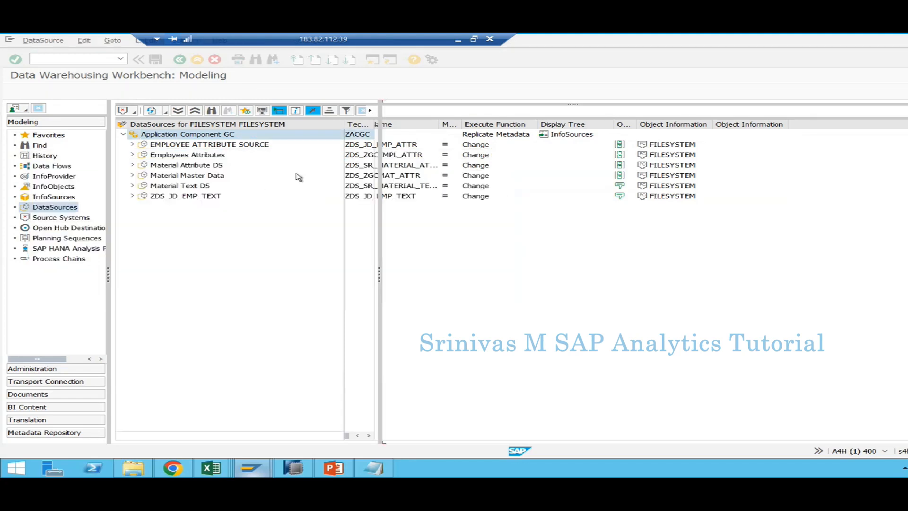
# Enter Sales Data as the DataSource's short, medium and long description.
pyautogui.click(522, 184)
pyautogui.write('Sales Data')
pyautogui.press('Tab')
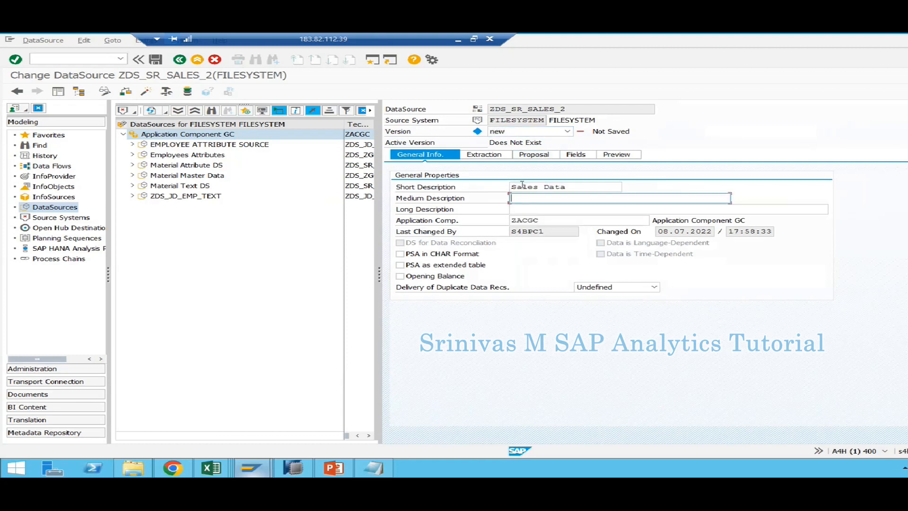
pyautogui.write('Sales Data')
pyautogui.click(568, 210)
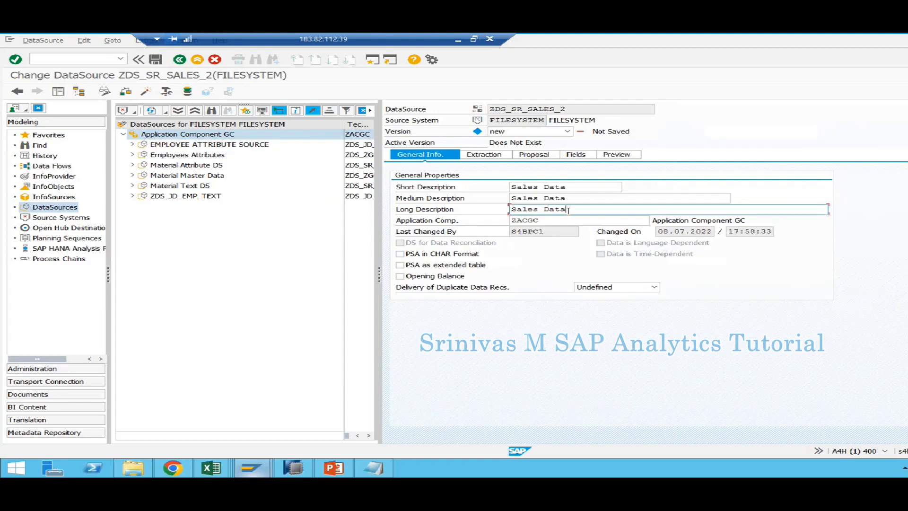
# Set the extraction to read the local file Sales Data 2, ignoring 1 header row, with the data format Separated with Separator (for Example, CSV).
pyautogui.click(487, 155)
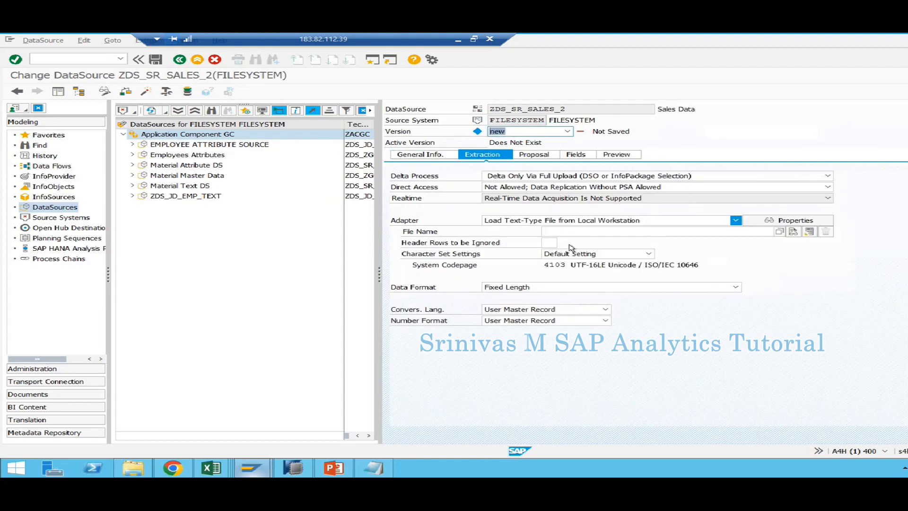
pyautogui.click(779, 232)
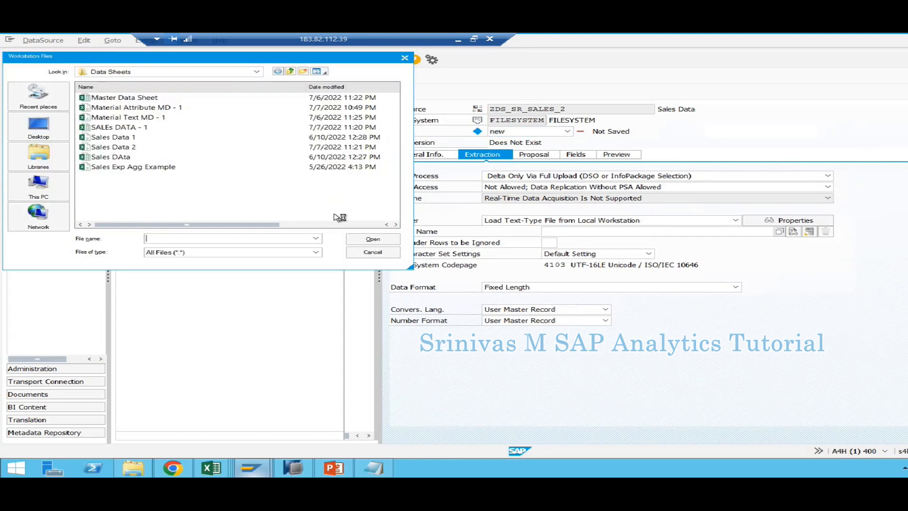
pyautogui.click(113, 147)
pyautogui.click(372, 239)
pyautogui.click(550, 242)
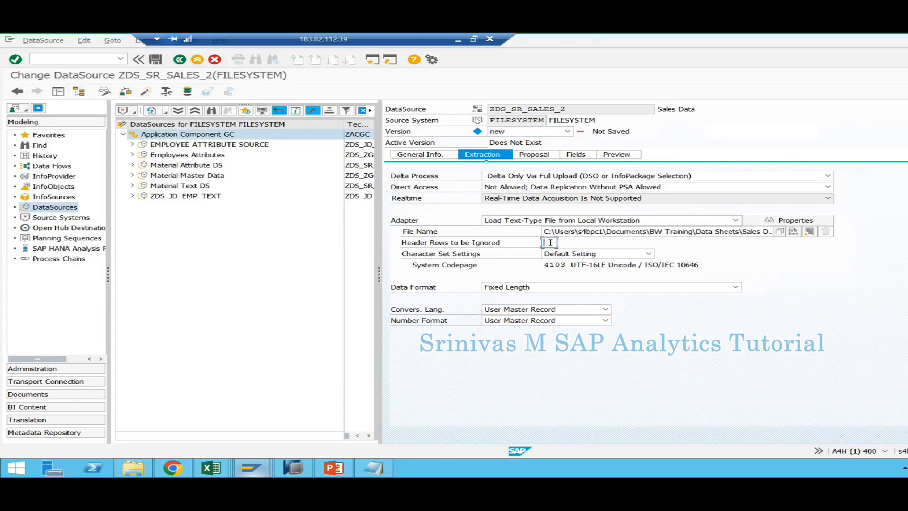
pyautogui.click(549, 287)
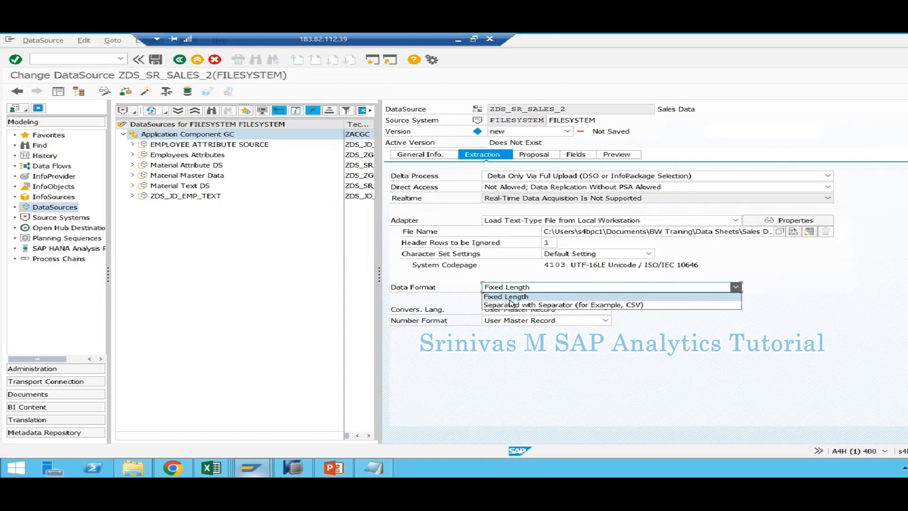
pyautogui.click(559, 307)
pyautogui.click(558, 299)
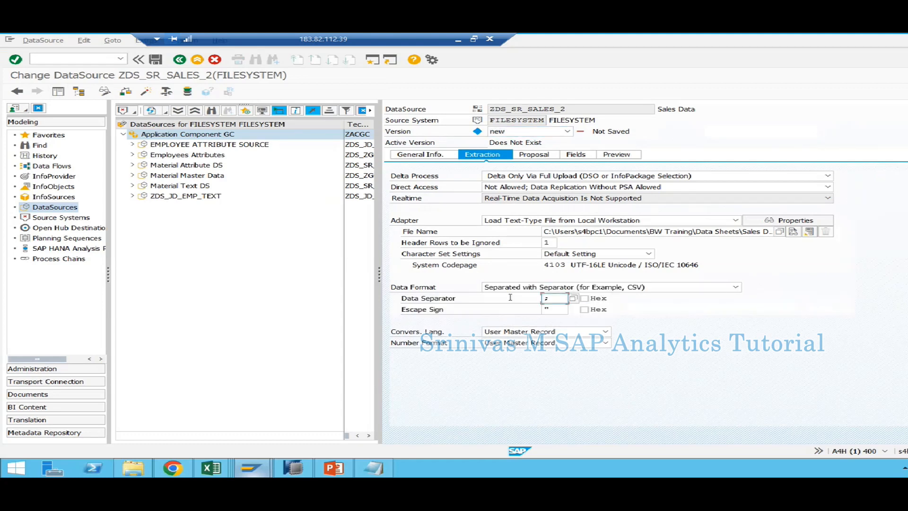
# Load example data from the flat file for the field proposal, allowing access to the file.
pyautogui.click(539, 156)
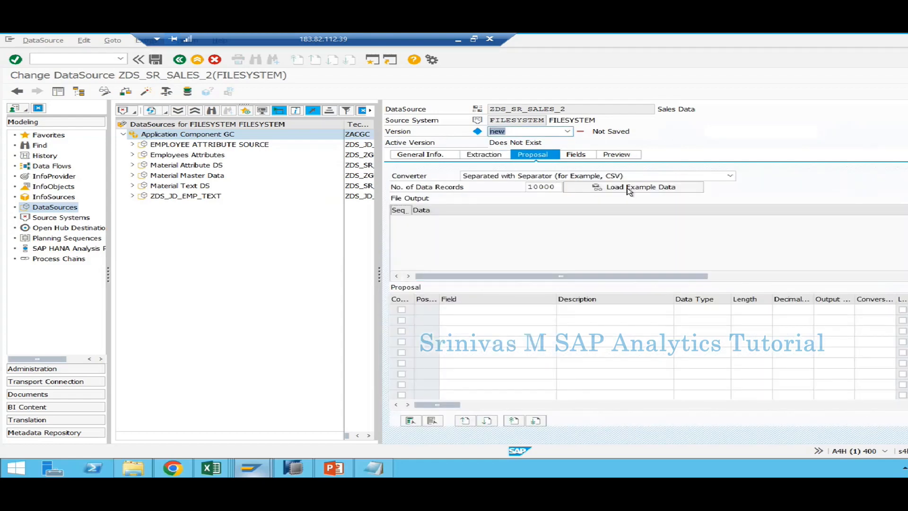
pyautogui.click(628, 187)
pyautogui.click(400, 267)
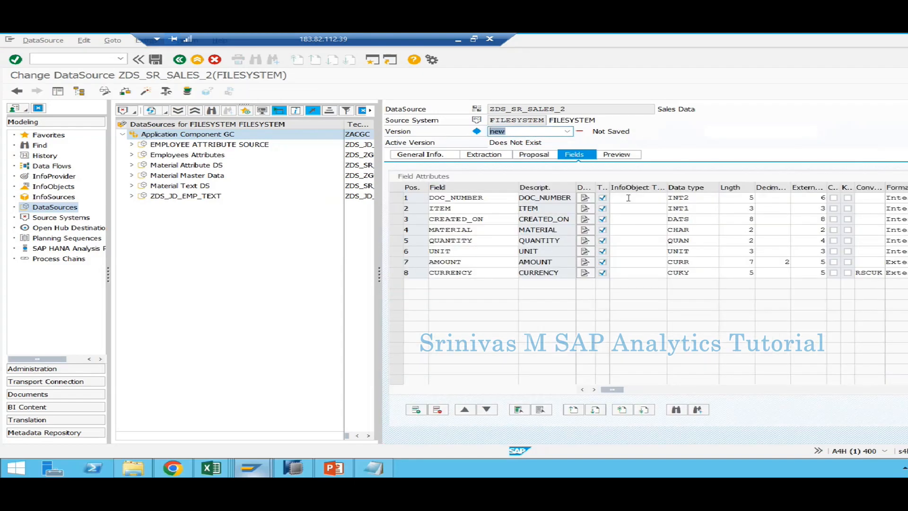
# Paste the copied InfoObject list from DOC_NUM to 0CURRENCY as templates for the eight DataSource fields and check the assignments.
pyautogui.click(628, 198)
pyautogui.hotkey('ctrl', 'v')
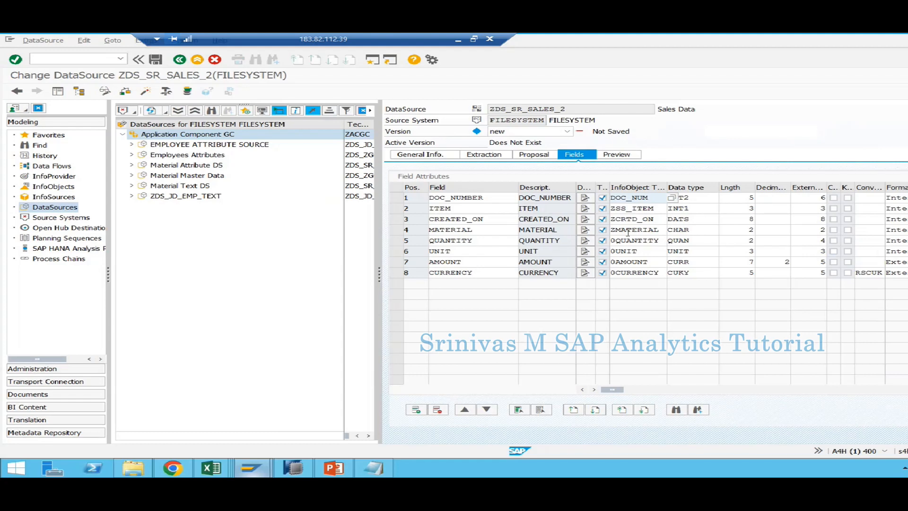
pyautogui.click(463, 197)
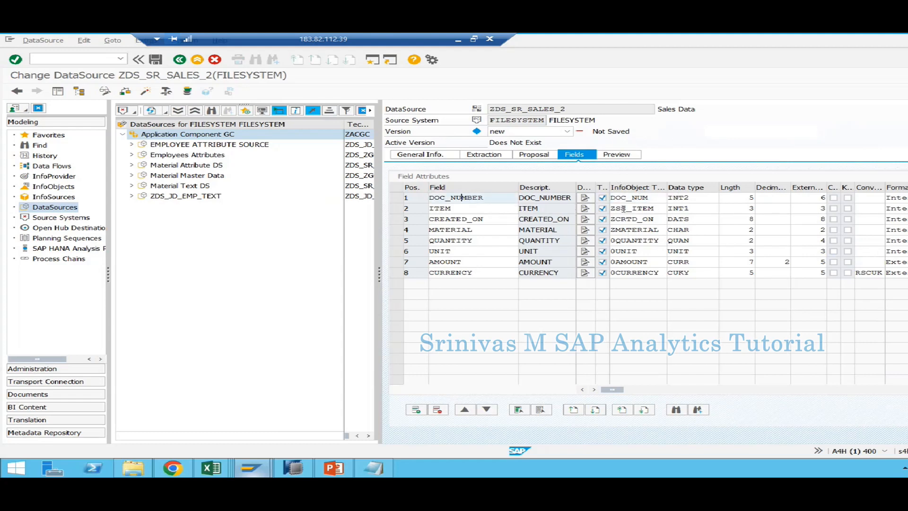
pyautogui.click(653, 262)
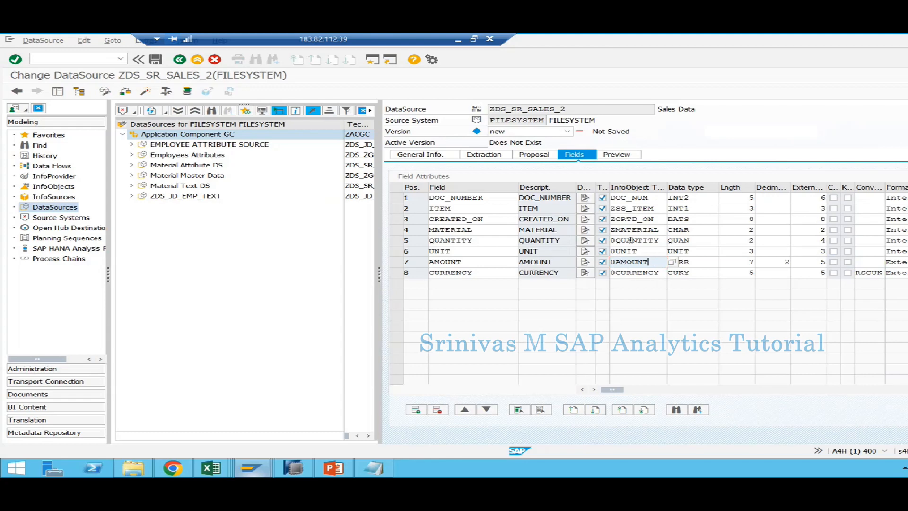
# Copy the field properties from the assigned InfoObjects for all fields, without being asked again in this session.
pyautogui.press('Return')
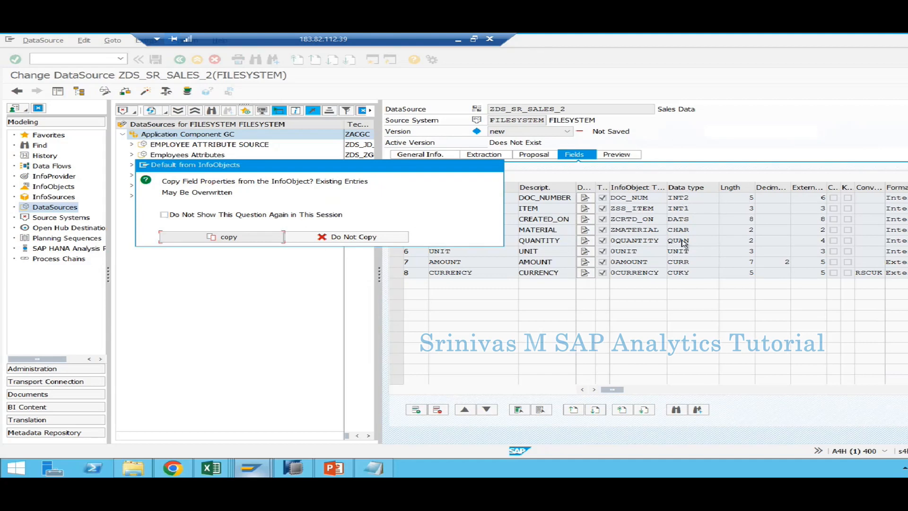
pyautogui.moveTo(374, 468)
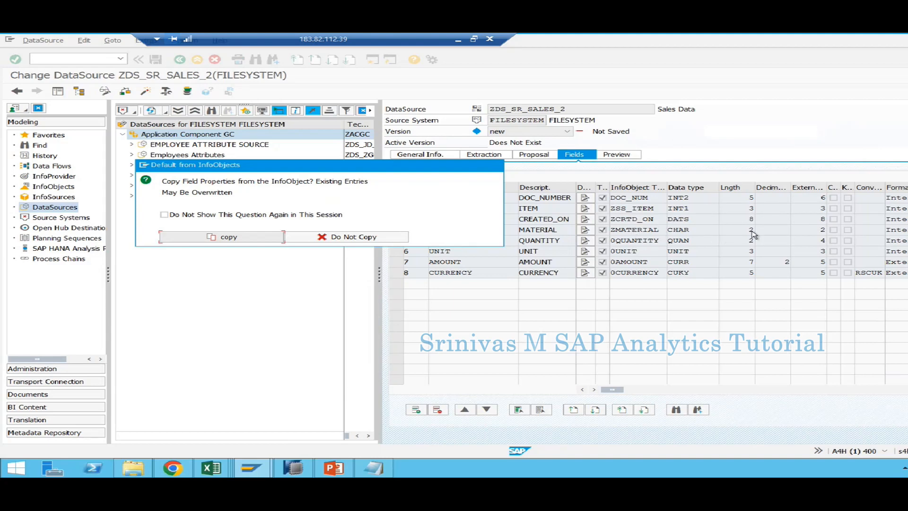
pyautogui.click(238, 215)
pyautogui.click(230, 237)
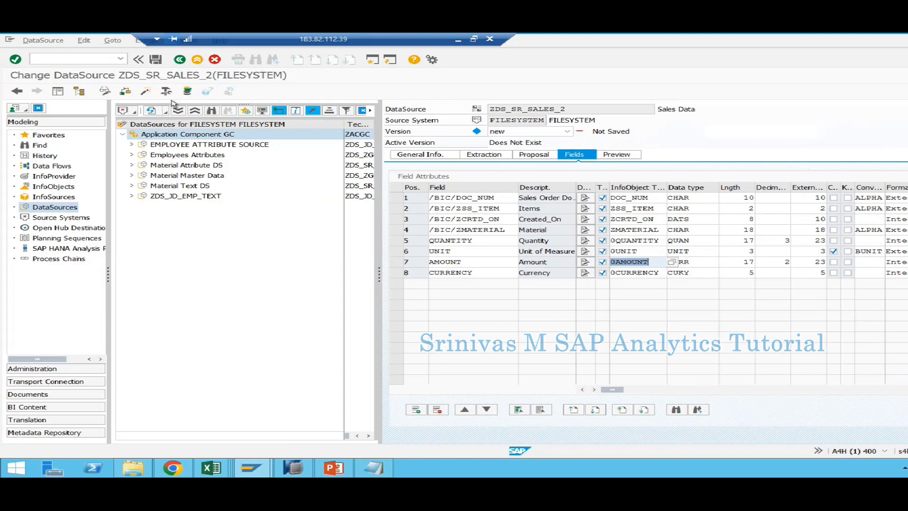
# Activate DataSource ZDS_SR_SALES_2 and leave the activation log.
pyautogui.click(147, 92)
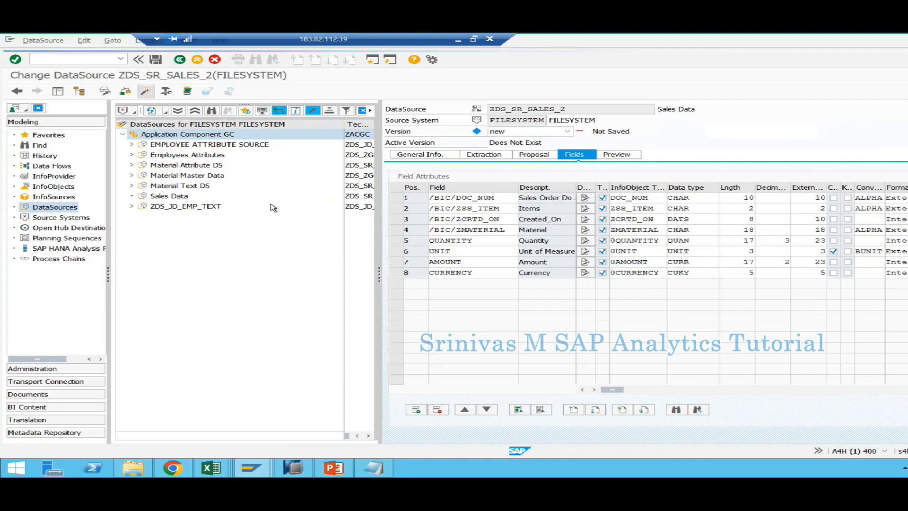
pyautogui.click(289, 256)
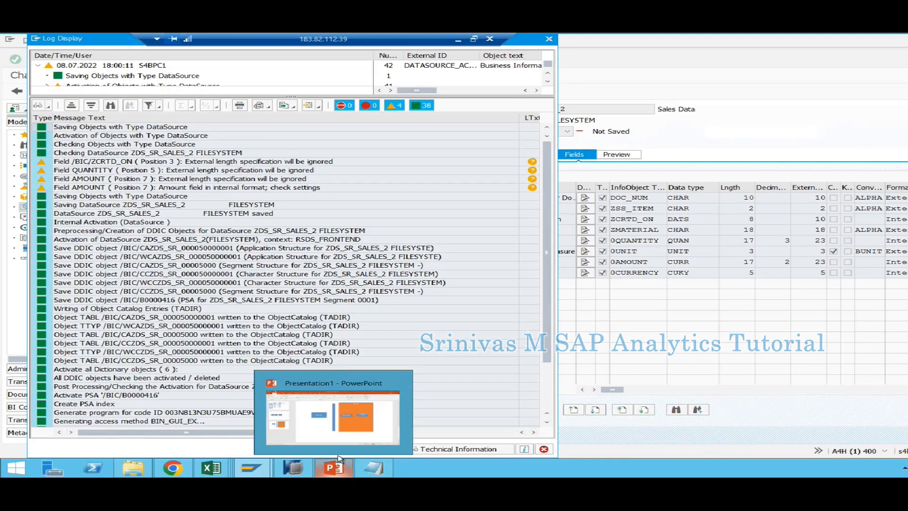
pyautogui.click(341, 448)
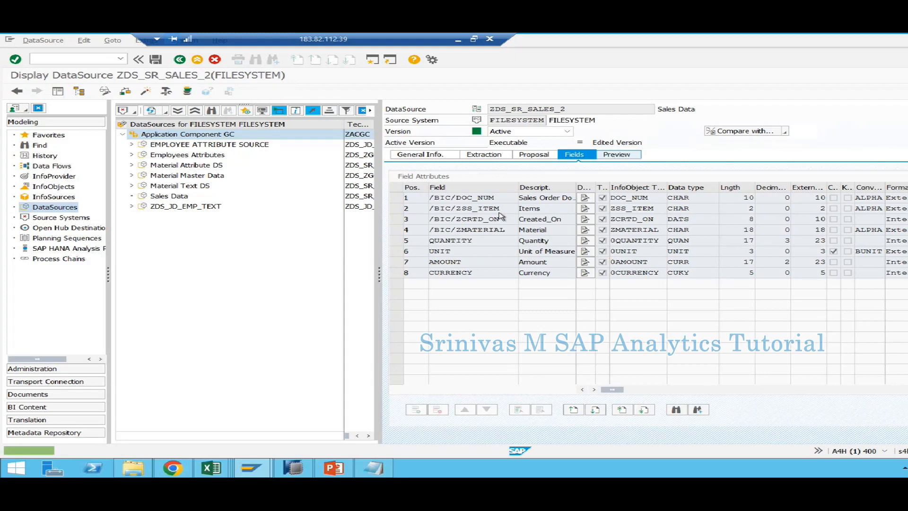
# Read the preview data of ZDS_SR_SALES_2, allowing access to Sales Data 2.csv, and examine the columns and records.
pyautogui.click(614, 156)
pyautogui.click(621, 179)
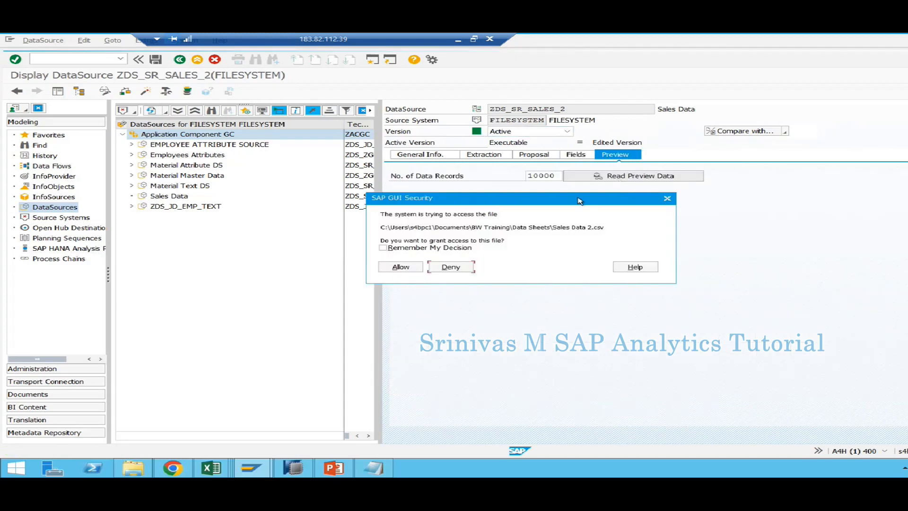
pyautogui.click(402, 267)
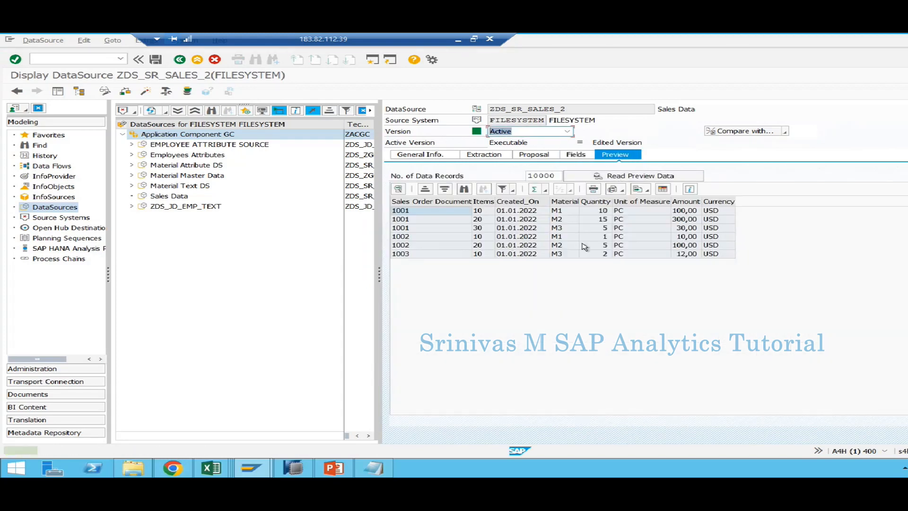
pyautogui.moveTo(433, 202); pyautogui.dragTo(718, 202)
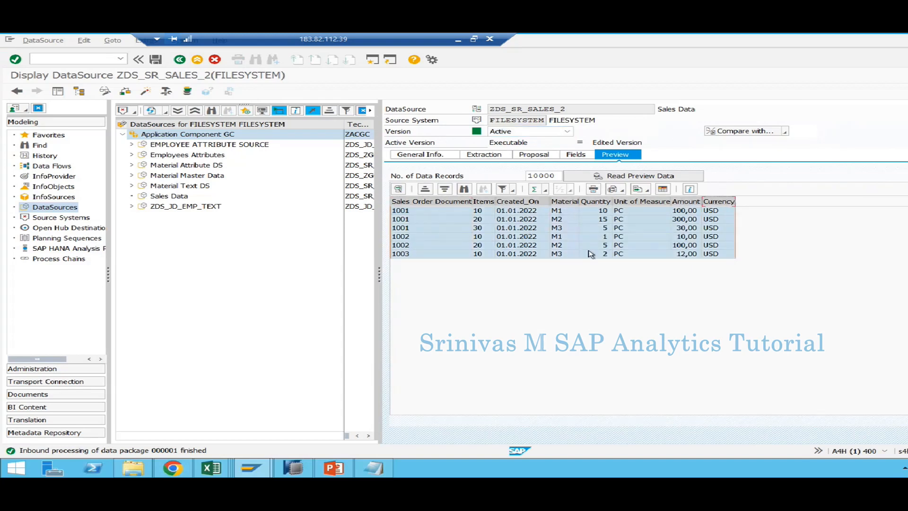
pyautogui.click(666, 238)
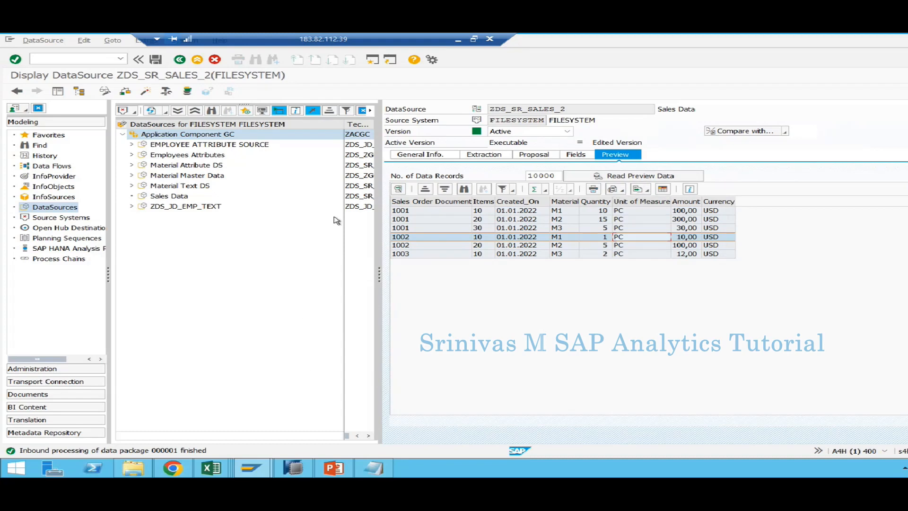
# Switch to SAP HANA Studio and start a new advanced DataStore Object in the InfoArea SR_BW4HANA.
pyautogui.click(335, 468)
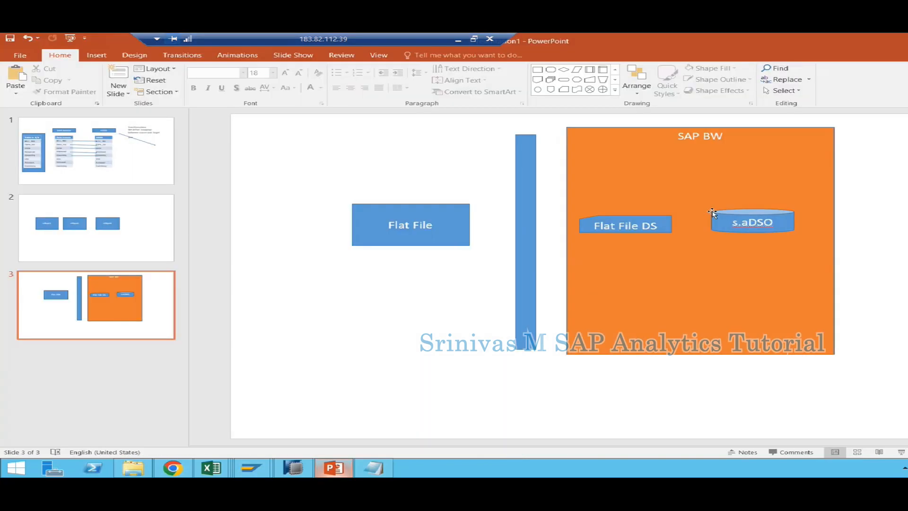
pyautogui.click(297, 468)
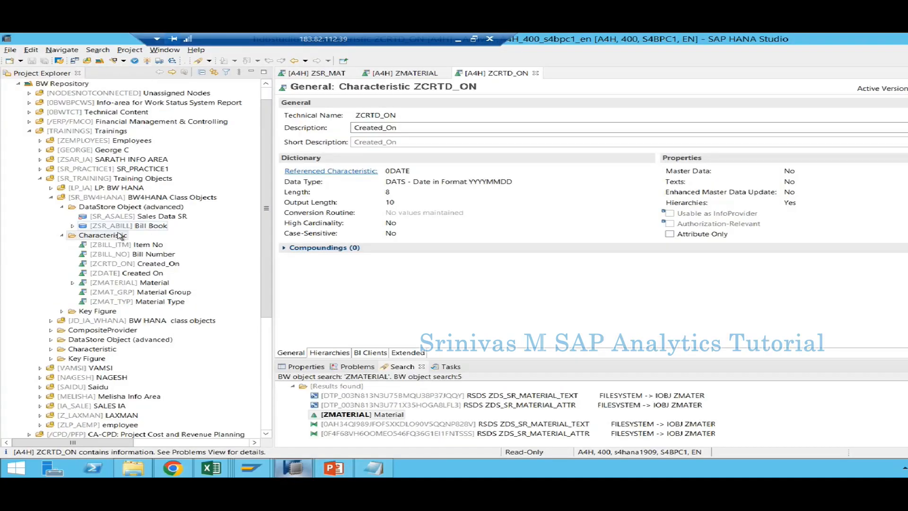
pyautogui.click(61, 236)
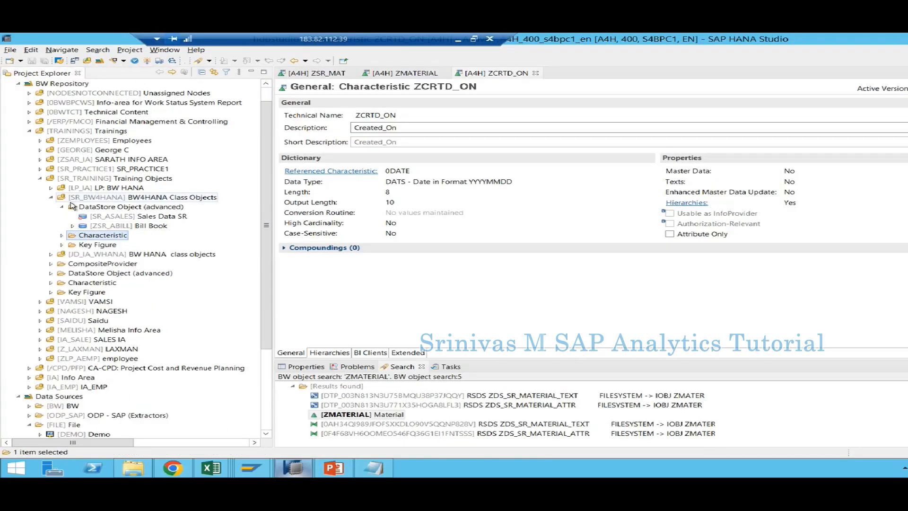
pyautogui.click(61, 208)
pyautogui.click(121, 197)
pyautogui.rightClick(120, 197)
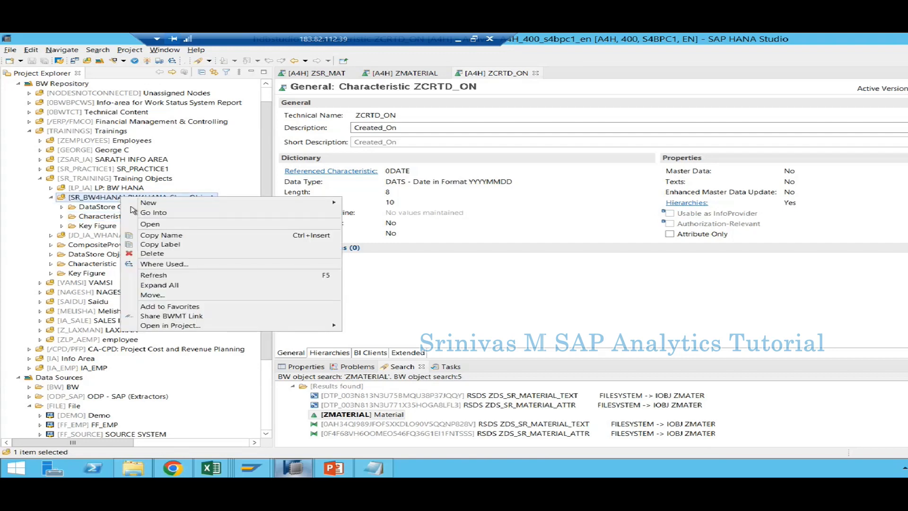
pyautogui.moveTo(179, 206)
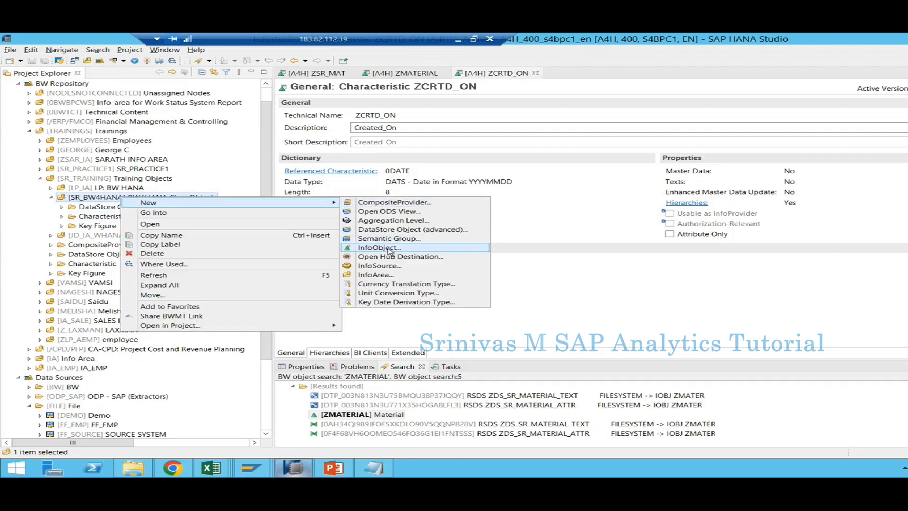
pyautogui.click(390, 230)
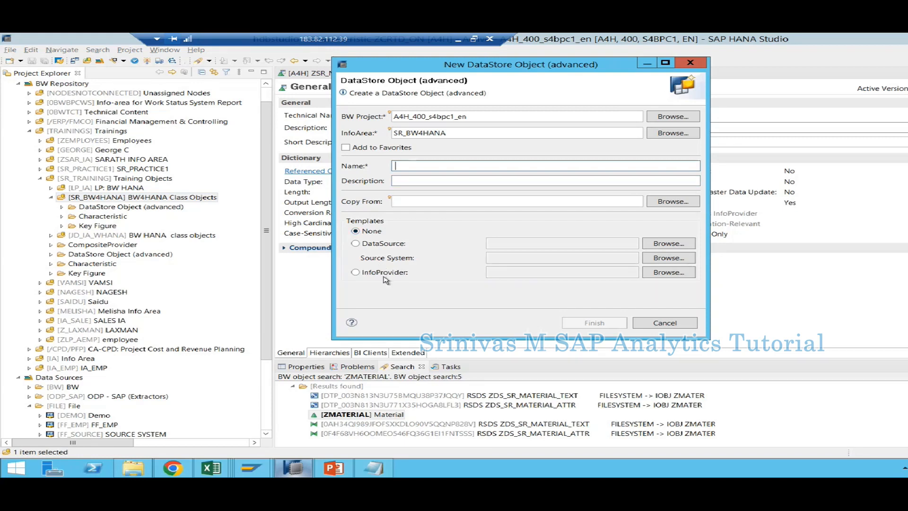
# Enter SR_ASALES as the name and Sales aDSO as the description of the new DataStore Object.
pyautogui.write('SR_A')
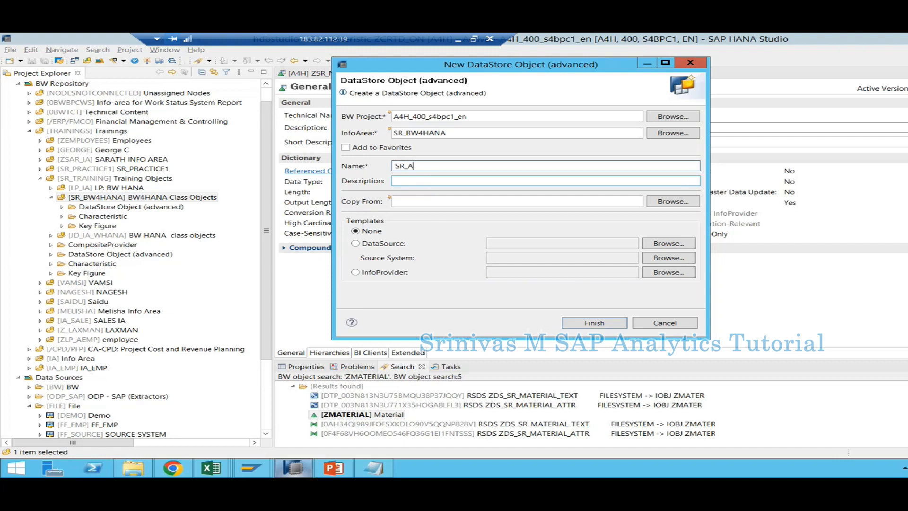
pyautogui.write('SALES')
pyautogui.click(414, 182)
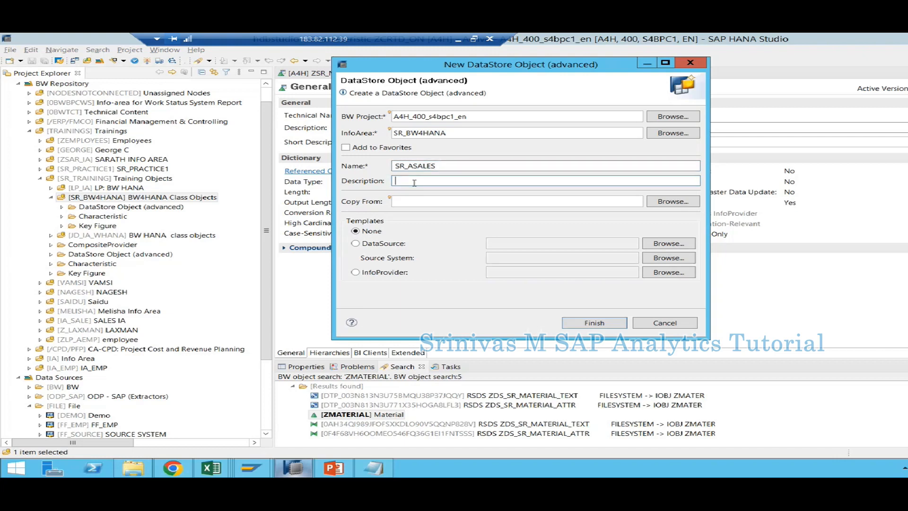
pyautogui.write('Sales aDSO')
pyautogui.moveTo(403, 166); pyautogui.dragTo(389, 165)
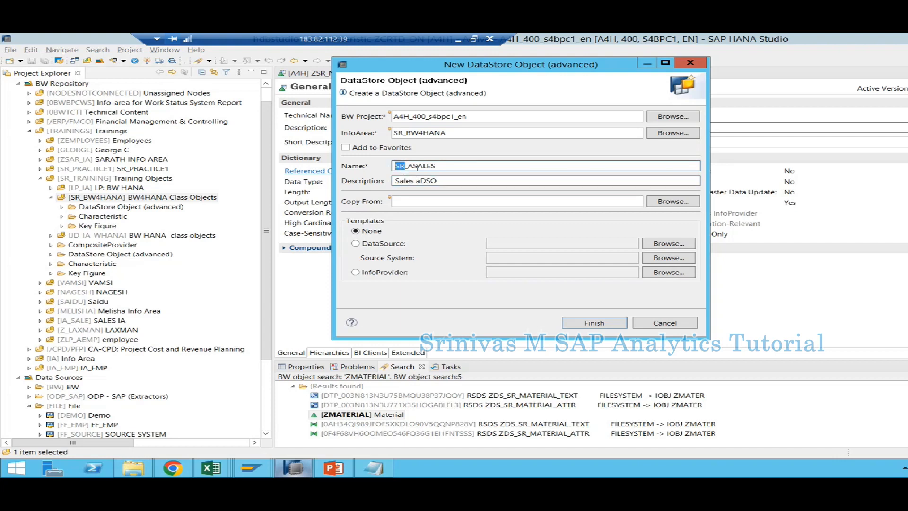
pyautogui.moveTo(407, 165); pyautogui.dragTo(416, 165)
pyautogui.moveTo(414, 165); pyautogui.dragTo(453, 164)
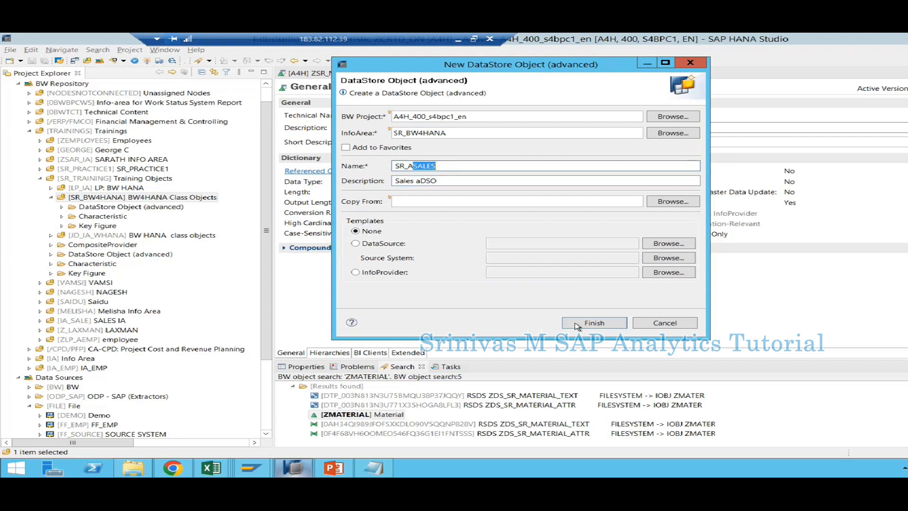
pyautogui.click(471, 168)
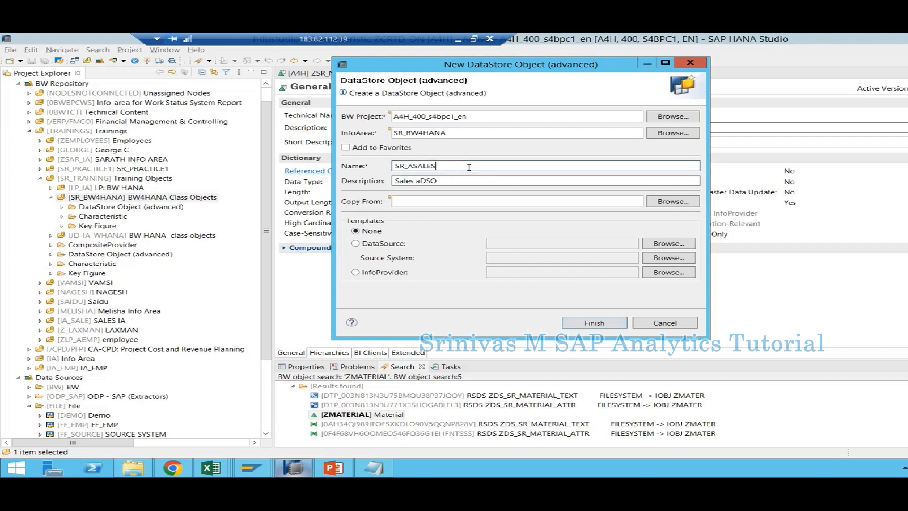
# Change the DataStore Object's name to SR_ASALS1 and finish creating it.
pyautogui.click(576, 327)
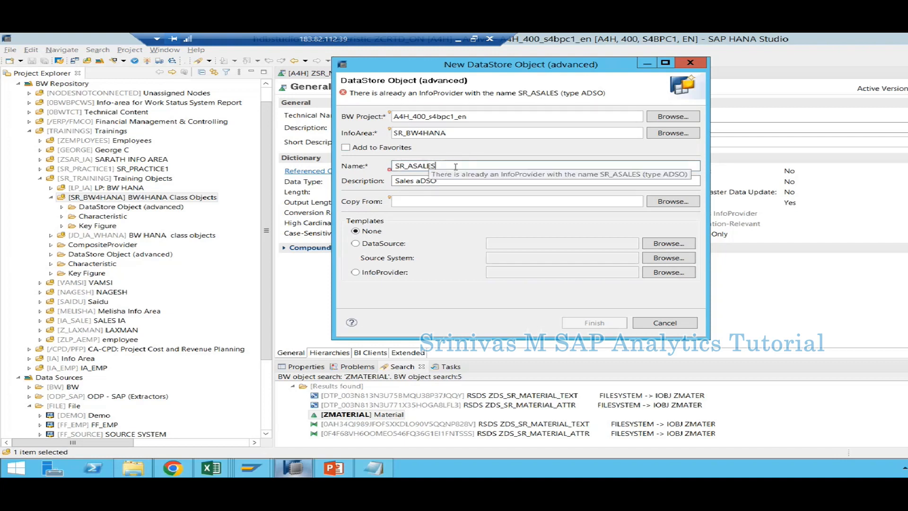
pyautogui.press('BackSpace')
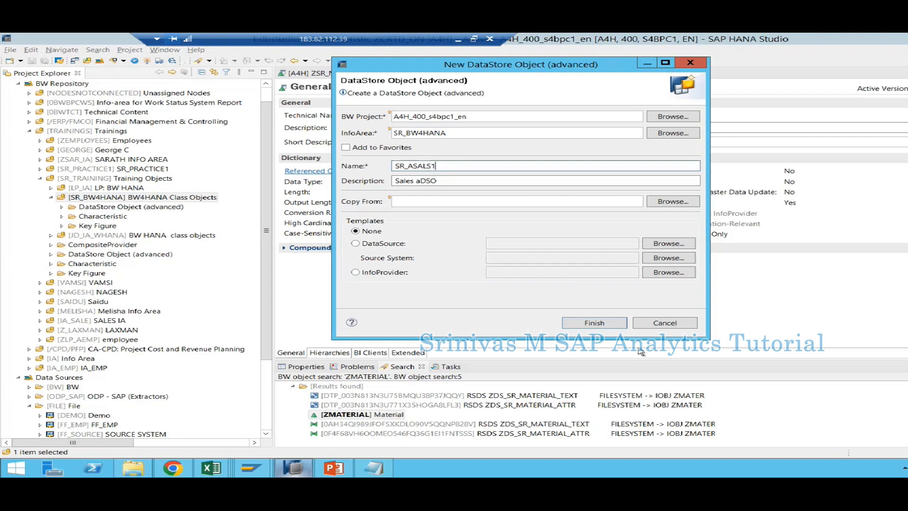
pyautogui.click(594, 324)
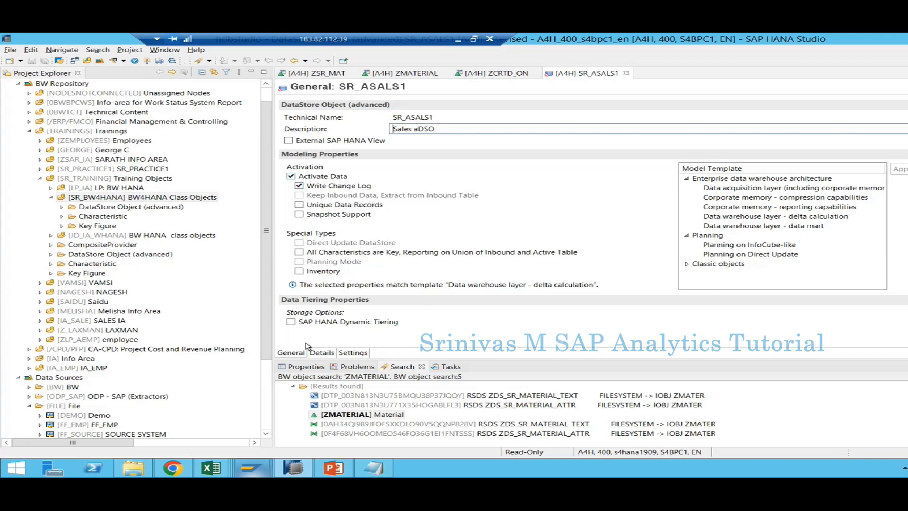
# Start adding InfoObjects to the aDSO's fields and select DOC_NUM, copying its name from the list in Book1.
pyautogui.click(323, 355)
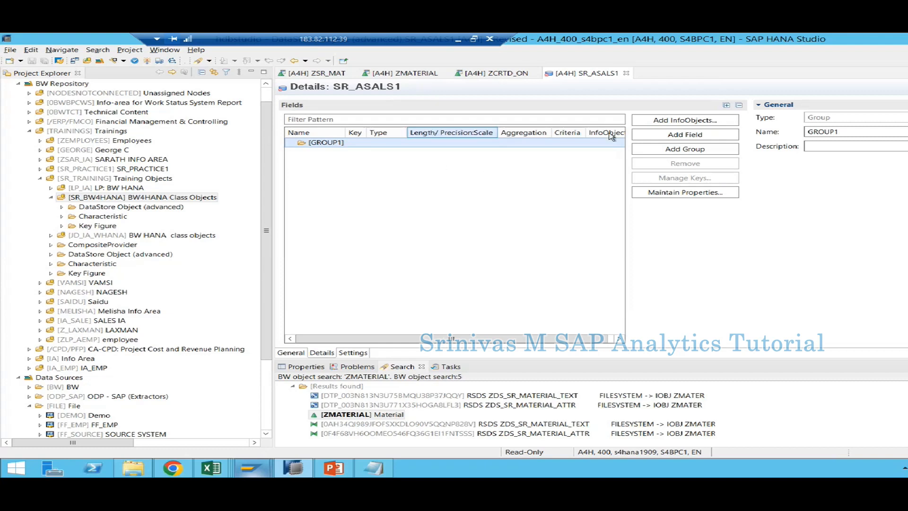
pyautogui.click(665, 122)
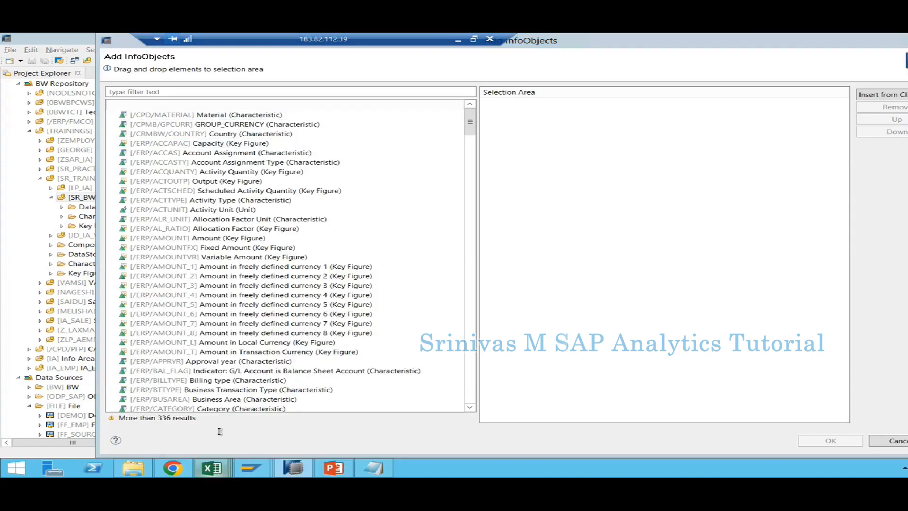
pyautogui.moveTo(211, 468)
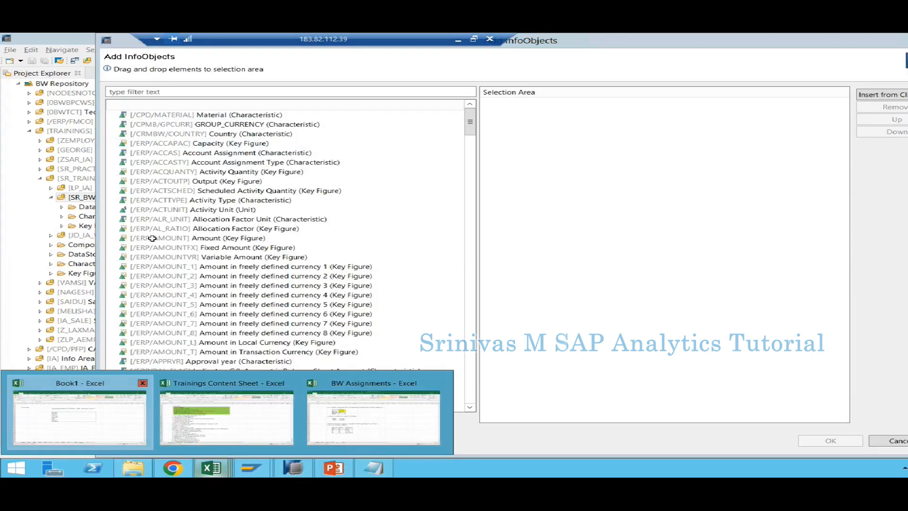
pyautogui.click(83, 411)
pyautogui.click(365, 204)
pyautogui.hotkey('ctrl', 'c')
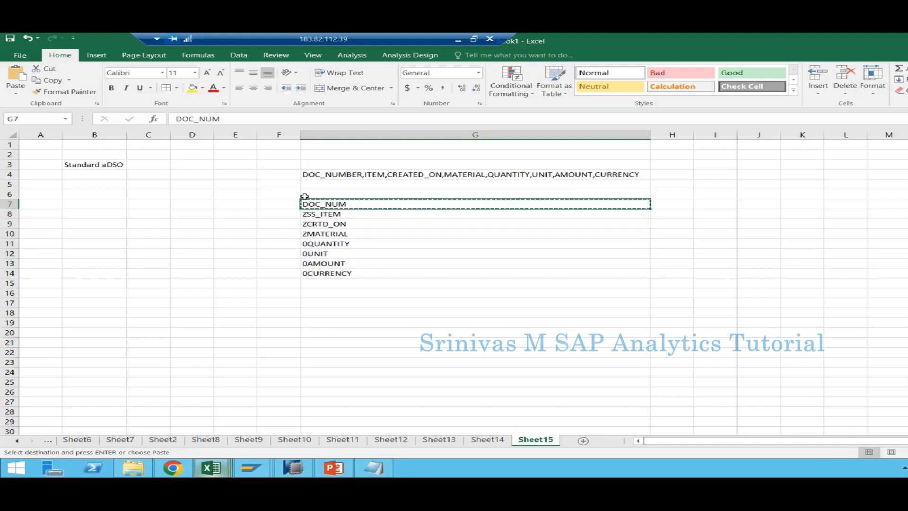
pyautogui.hotkey('alt', 'Tab')
pyautogui.click(190, 91)
pyautogui.hotkey('ctrl', 'v')
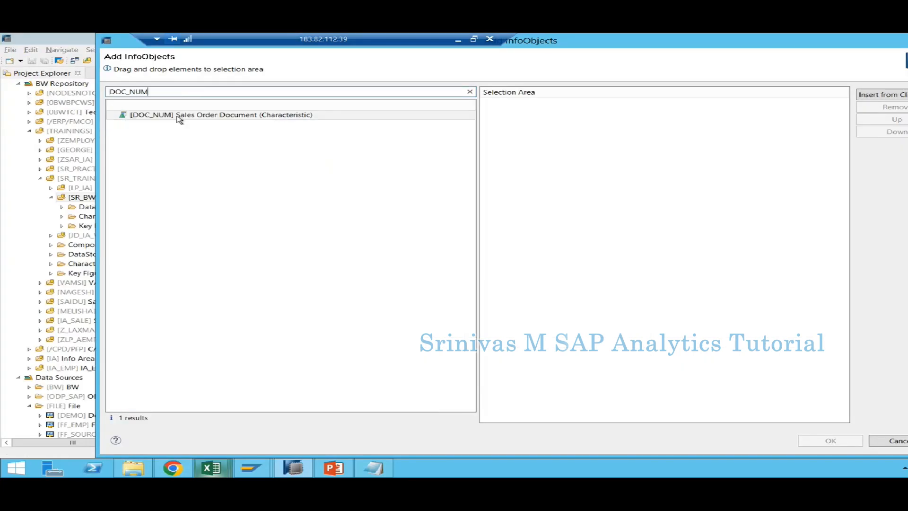
pyautogui.doubleClick(180, 115)
# Copy ZSS_ITEM from the Excel list, find that InfoObject and add it to the selection area.
pyautogui.hotkey('alt', 'Tab')
pyautogui.click(324, 213)
pyautogui.hotkey('ctrl', 'c')
pyautogui.hotkey('alt', 'Tab')
pyautogui.doubleClick(166, 92)
pyautogui.hotkey('ctrl', 'v')
pyautogui.doubleClick(164, 115)
# Copy ZCRTD_ON from the Excel list, find that InfoObject and add it to the selection area.
pyautogui.hotkey('alt', 'Tab')
pyautogui.click(330, 226)
pyautogui.hotkey('ctrl', 'c')
pyautogui.hotkey('alt', 'Tab')
pyautogui.doubleClick(162, 92)
pyautogui.hotkey('ctrl', 'v')
pyautogui.doubleClick(146, 117)
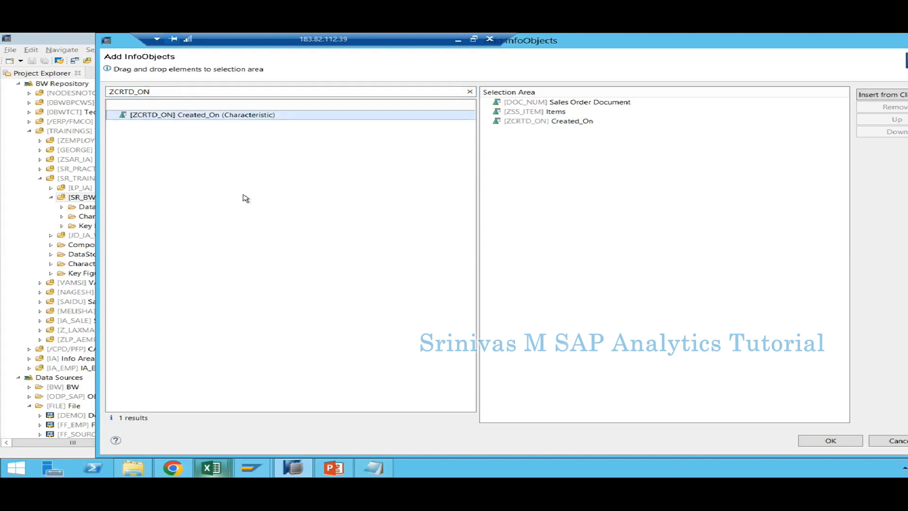
# Copy ZMATERIAL from the Excel list, find that InfoObject and add it to the selection area.
pyautogui.hotkey('alt', 'Tab')
pyautogui.click(323, 235)
pyautogui.hotkey('ctrl', 'c')
pyautogui.hotkey('alt', 'Tab')
pyautogui.doubleClick(162, 92)
pyautogui.hotkey('ctrl', 'v')
pyautogui.doubleClick(173, 117)
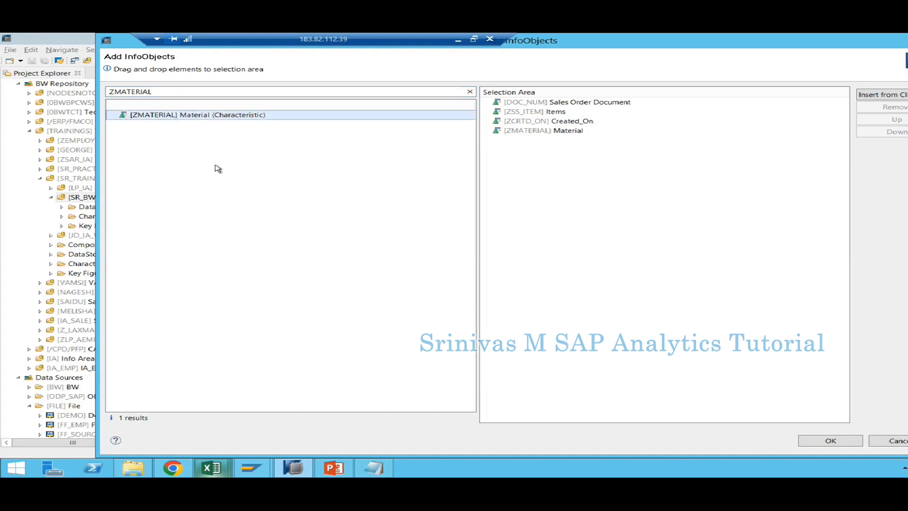
# Copy 0QUANTITY from the Excel list, find that key figure and add it to the selection area.
pyautogui.hotkey('alt', 'Tab')
pyautogui.click(332, 243)
pyautogui.hotkey('ctrl', 'c')
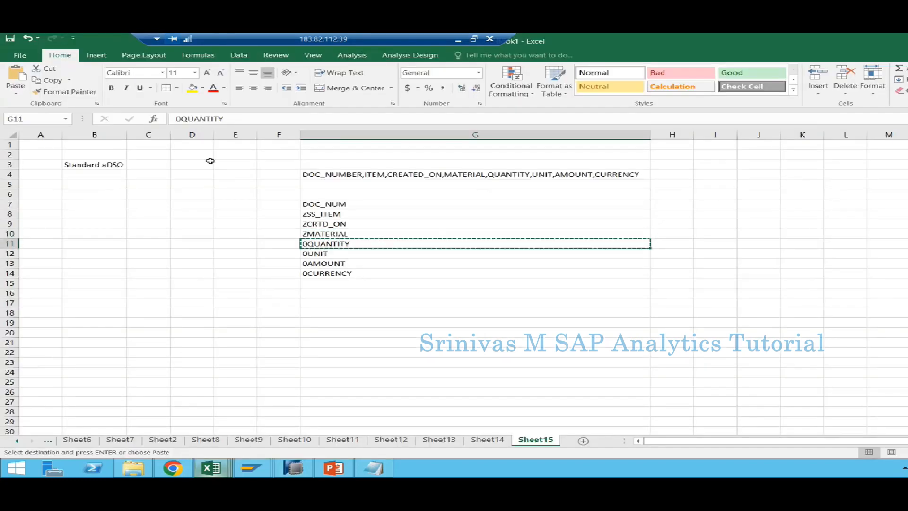
pyautogui.hotkey('alt', 'Tab')
pyautogui.doubleClick(158, 92)
pyautogui.hotkey('ctrl', 'v')
pyautogui.doubleClick(156, 117)
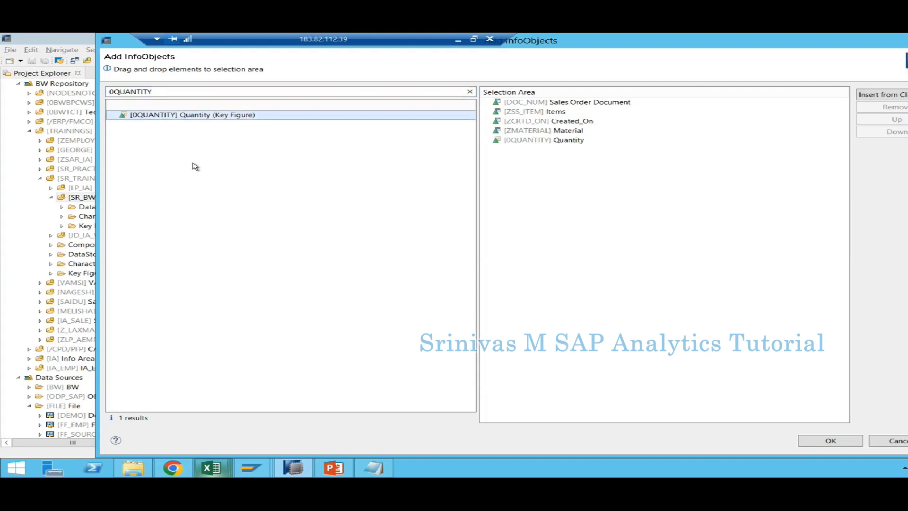
# Copy 0UNIT from the Excel list, find that unit InfoObject and add it to the selection area.
pyautogui.hotkey('alt', 'Tab')
pyautogui.click(336, 255)
pyautogui.hotkey('ctrl', 'c')
pyautogui.hotkey('alt', 'Tab')
pyautogui.doubleClick(166, 90)
pyautogui.hotkey('ctrl', 'v')
pyautogui.doubleClick(152, 117)
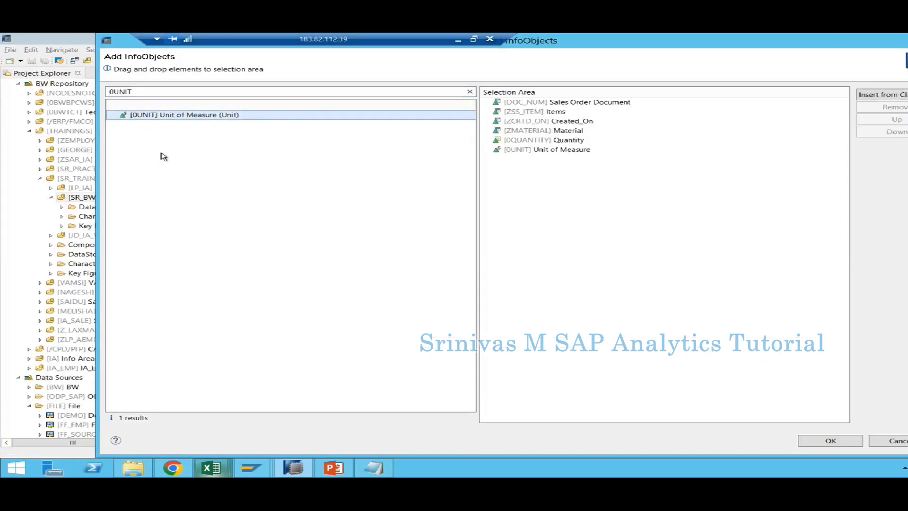
# Copy 0AMOUNT from the Excel list, find that key figure and add it to the selection area.
pyautogui.hotkey('alt', 'Tab')
pyautogui.click(313, 260)
pyautogui.hotkey('ctrl', 'c')
pyautogui.hotkey('alt', 'Tab')
pyautogui.doubleClick(120, 91)
pyautogui.hotkey('ctrl', 'v')
pyautogui.doubleClick(156, 118)
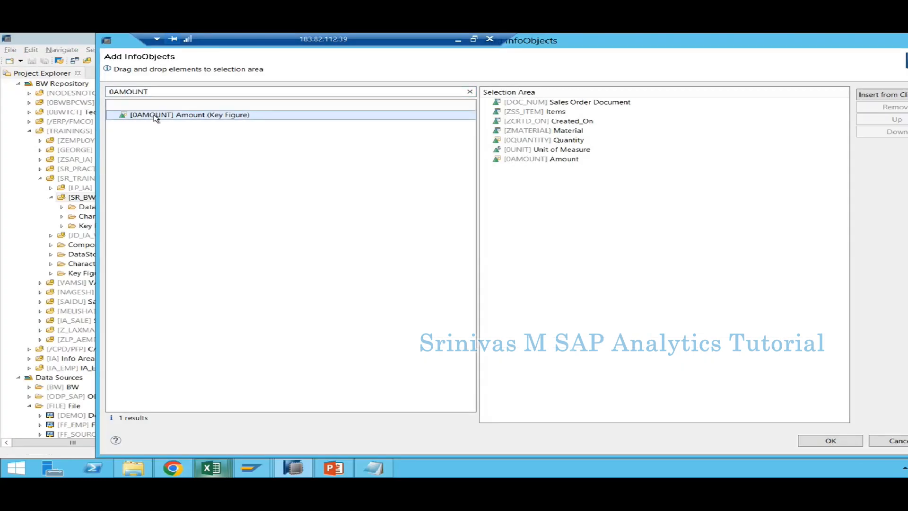
# Add 0CURRENCY from the Excel list to the selection and insert all selected InfoObjects into the aDSO.
pyautogui.hotkey('alt', 'Tab')
pyautogui.click(352, 273)
pyautogui.hotkey('ctrl', 'c')
pyautogui.hotkey('alt', 'Tab')
pyautogui.doubleClick(137, 92)
pyautogui.hotkey('ctrl', 'v')
pyautogui.moveTo(151, 120); pyautogui.dragTo(522, 121)
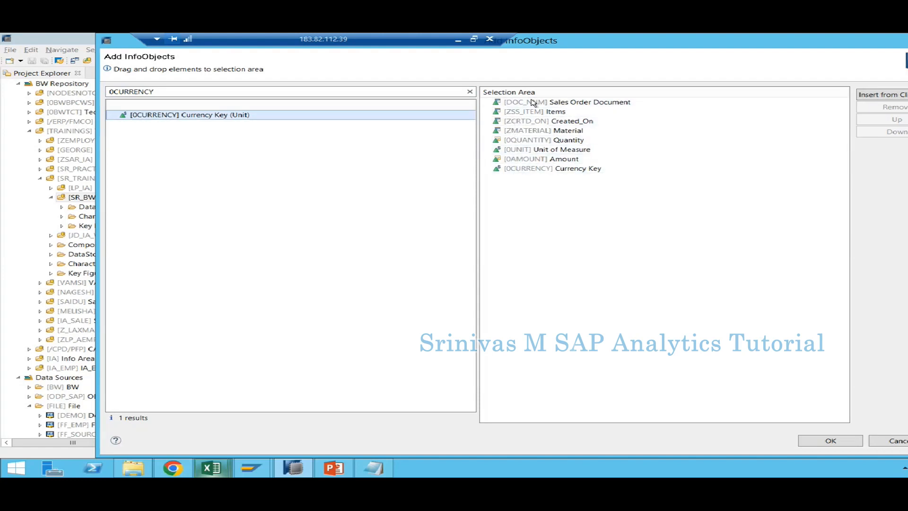
pyautogui.click(830, 441)
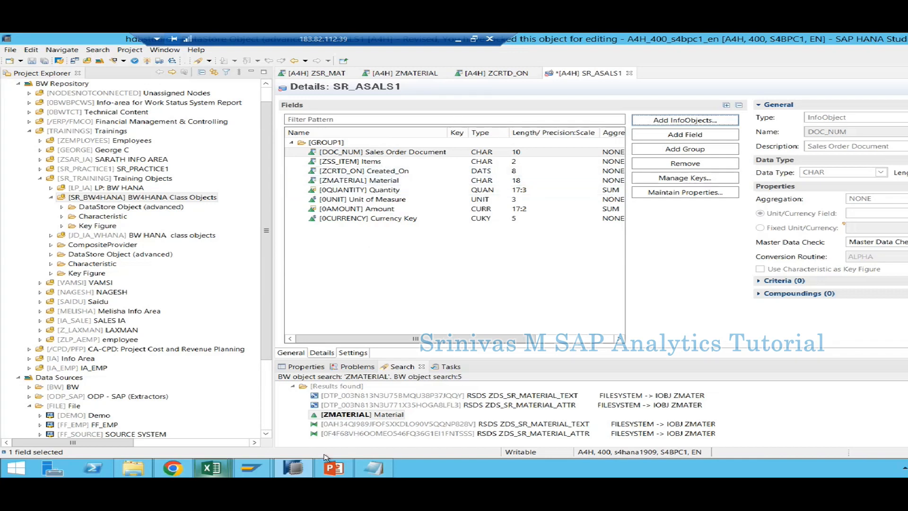
# Define DOC_NUM and ZSS_ITEM as the key fields of the aDSO.
pyautogui.moveTo(249, 474)
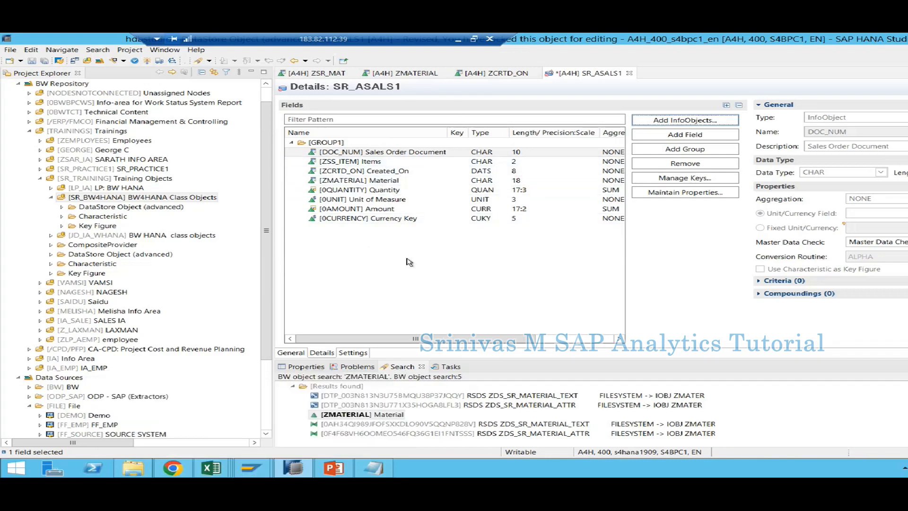
pyautogui.click(686, 178)
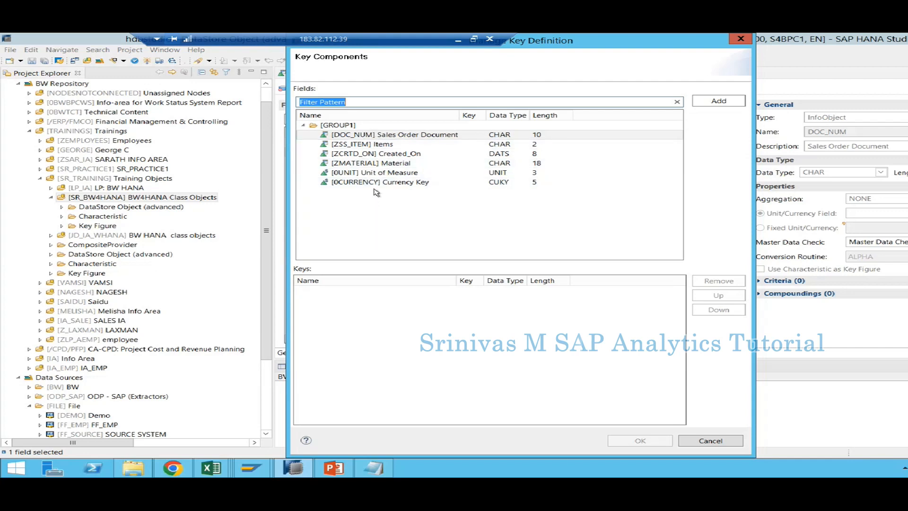
pyautogui.click(359, 138)
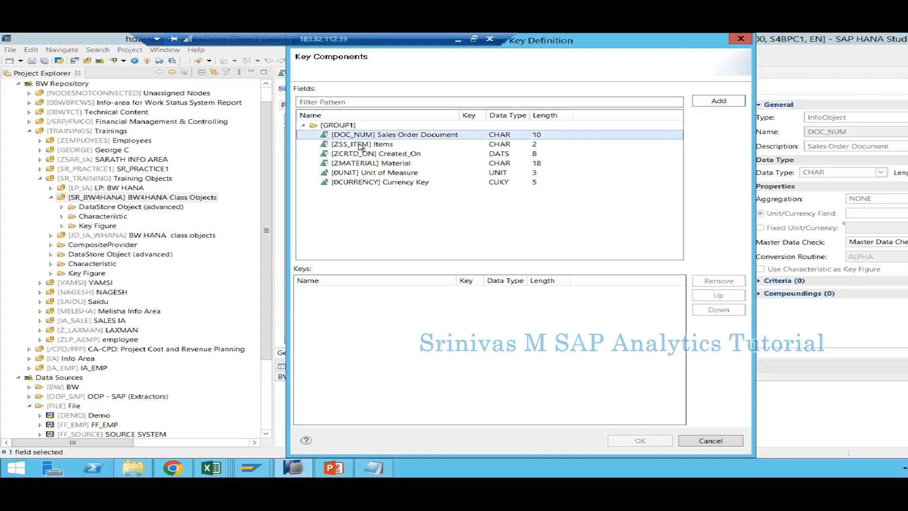
pyautogui.keyDown('ctrl'); pyautogui.click(378, 145); pyautogui.keyUp('ctrl')
pyautogui.click(711, 103)
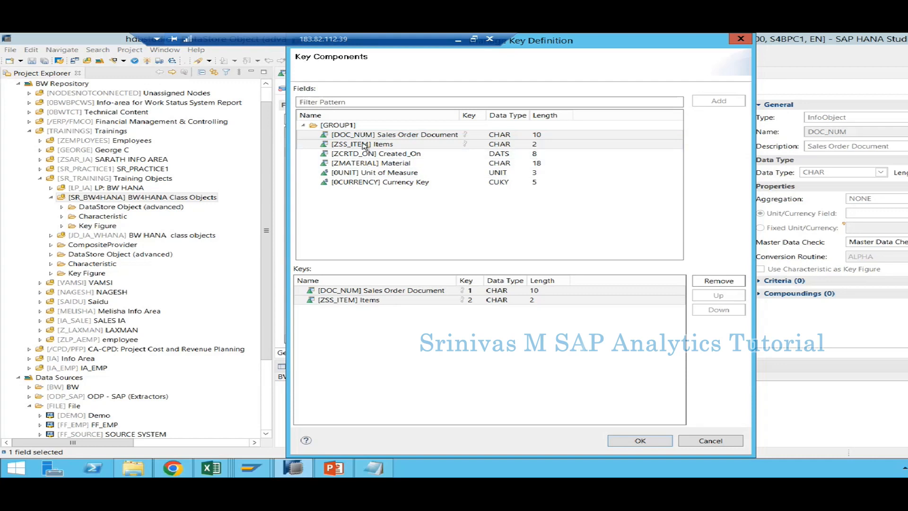
pyautogui.click(449, 145)
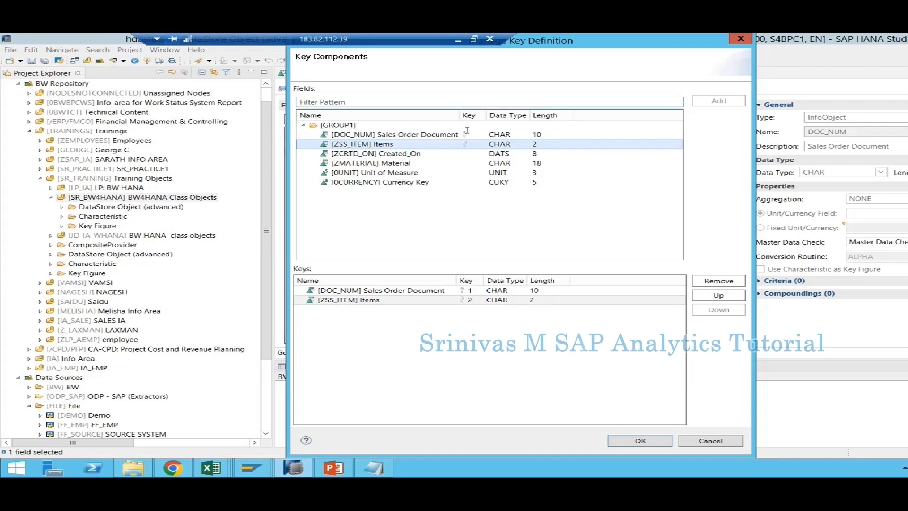
pyautogui.click(636, 440)
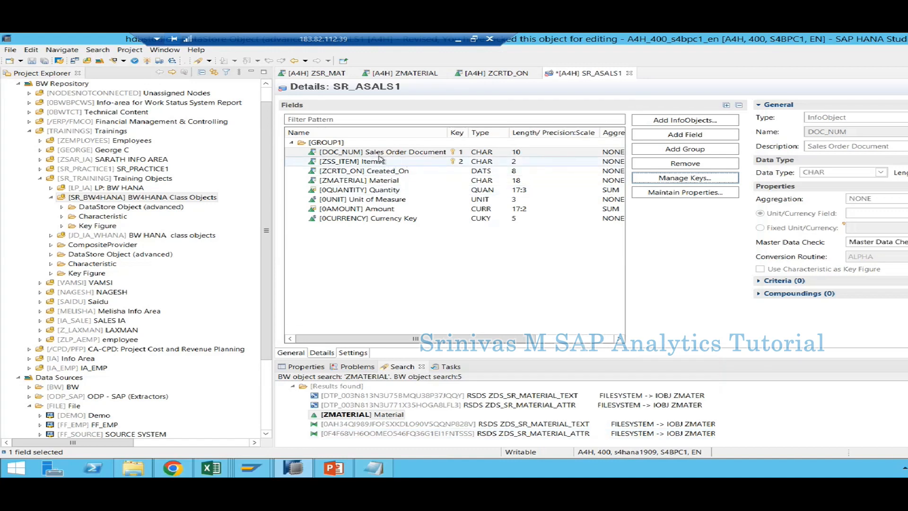
# Activate the aDSO SR_ASALS1.
pyautogui.click(391, 154)
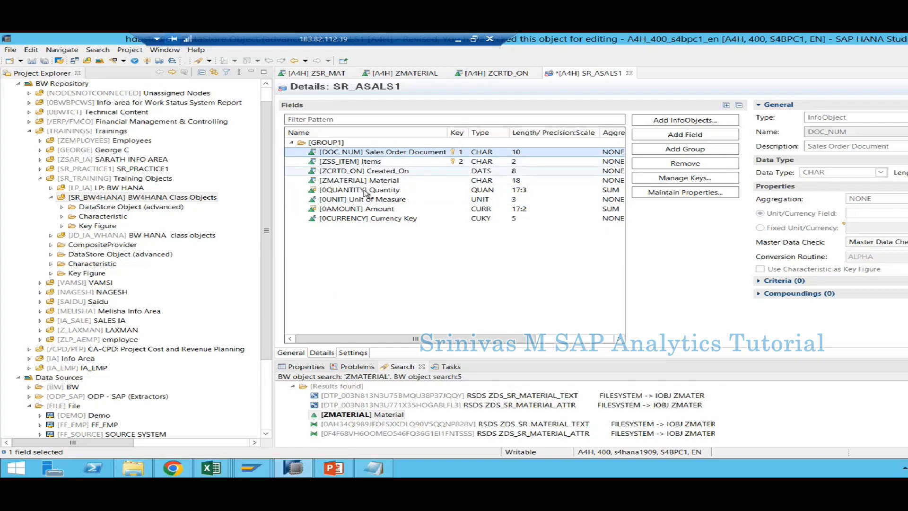
pyautogui.click(148, 61)
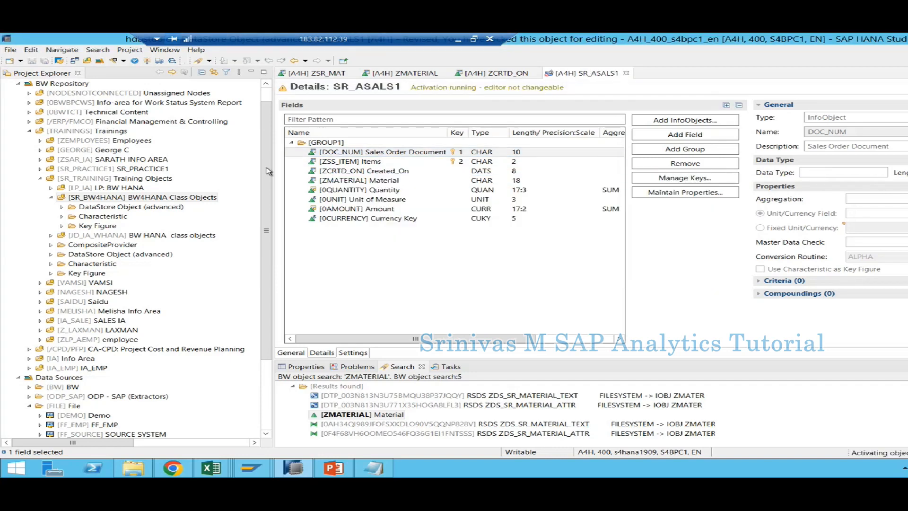
# Select the aDSO SR_ASALS1 in InfoArea SR_BW4HANA and close the ZSR_MAT, ZMATERIAL and ZCRTD_ON editors.
pyautogui.click(62, 207)
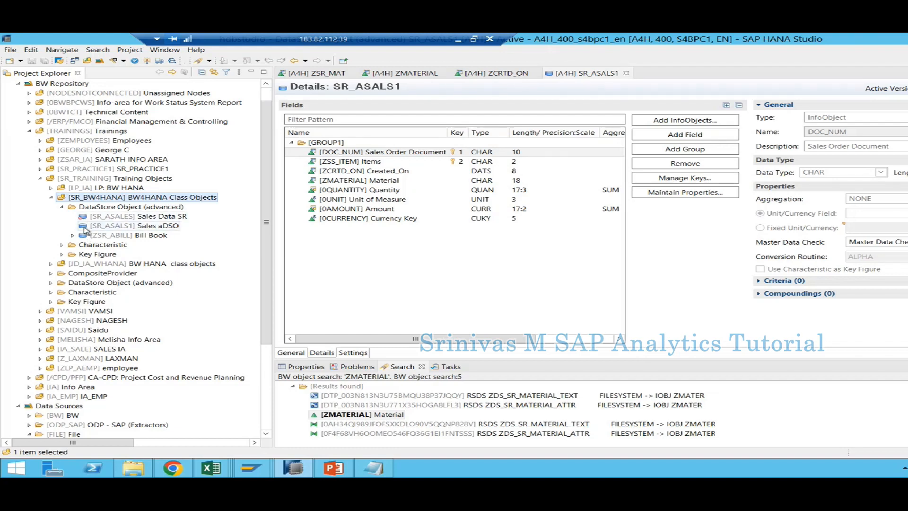
pyautogui.click(111, 227)
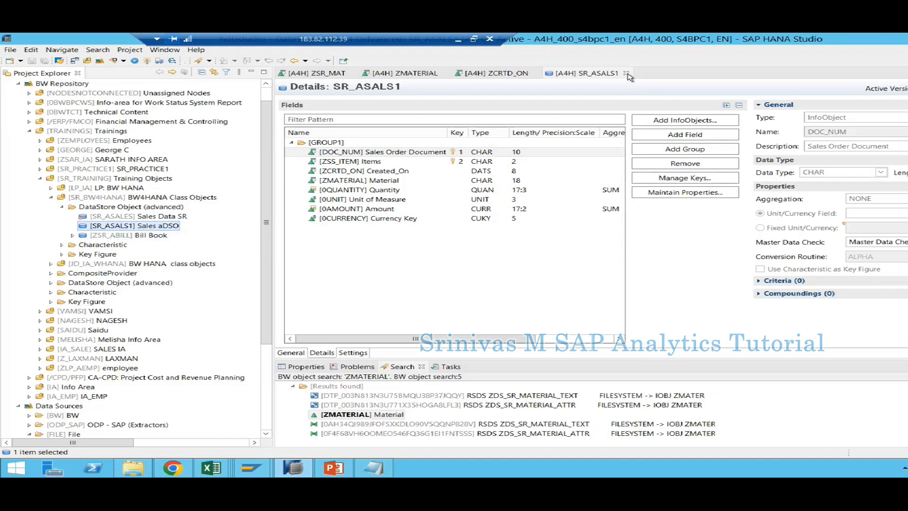
pyautogui.click(352, 73)
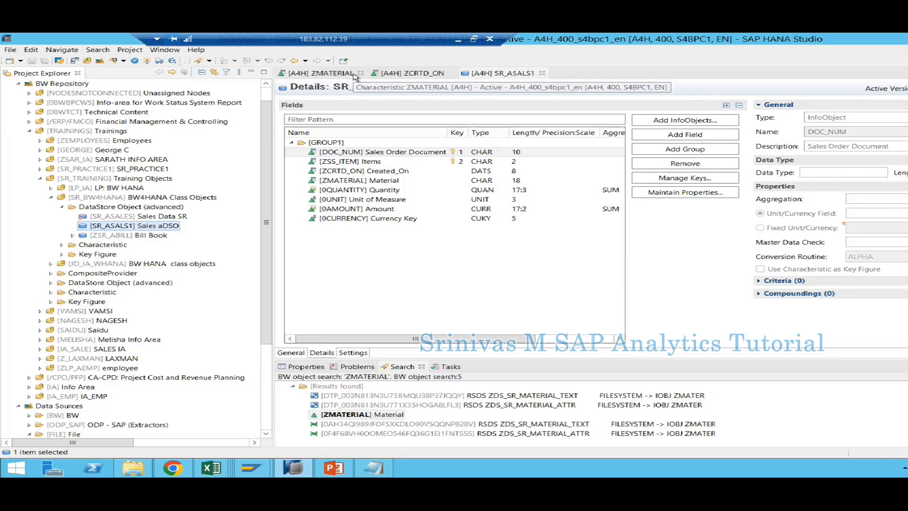
pyautogui.click(355, 76)
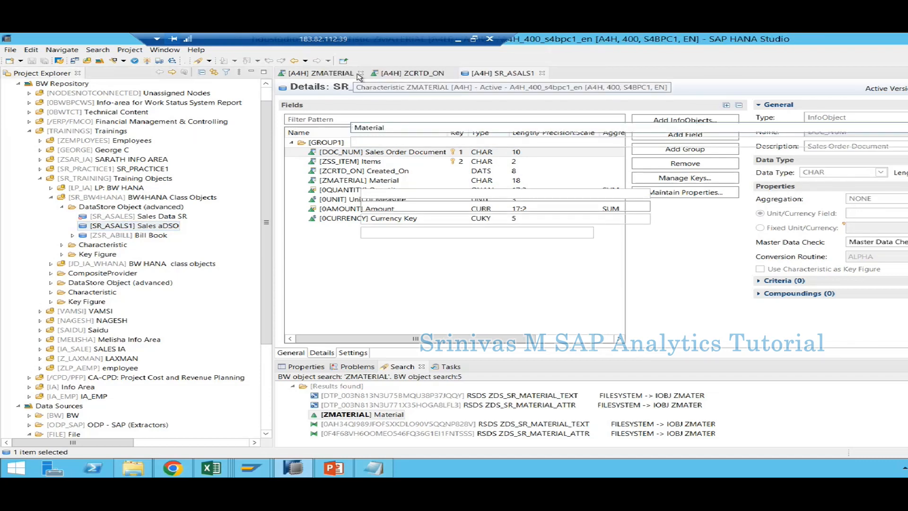
pyautogui.click(360, 74)
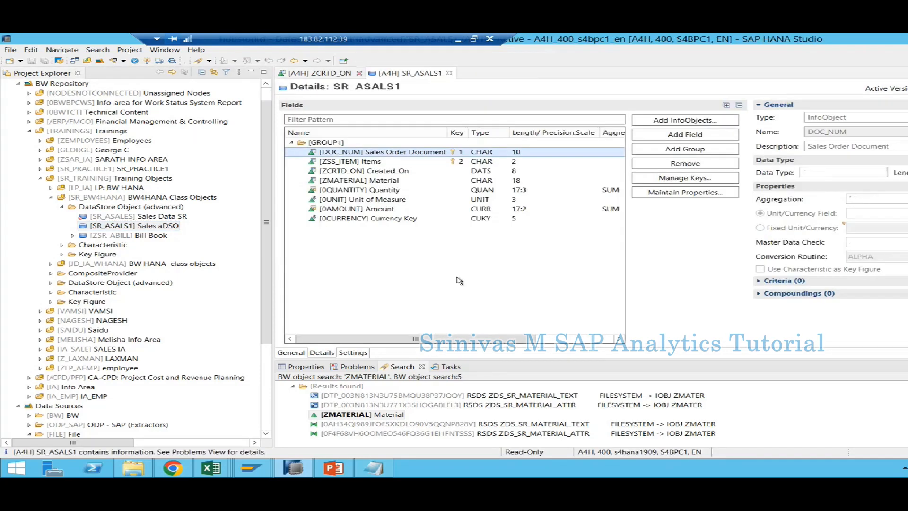
pyautogui.click(361, 73)
# Switch to PowerPoint and review the Flat File DS and s.aDSO shapes in the SAP BW data flow diagram.
pyautogui.click(339, 471)
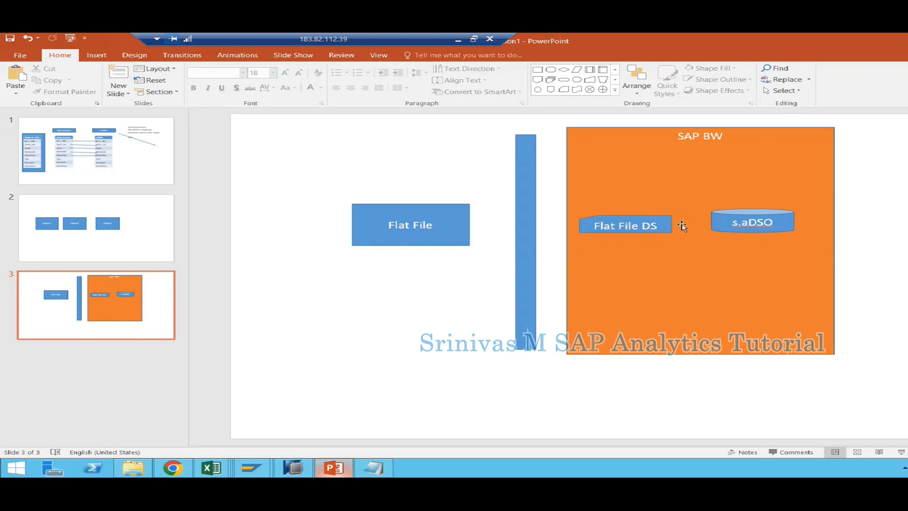
pyautogui.click(652, 232)
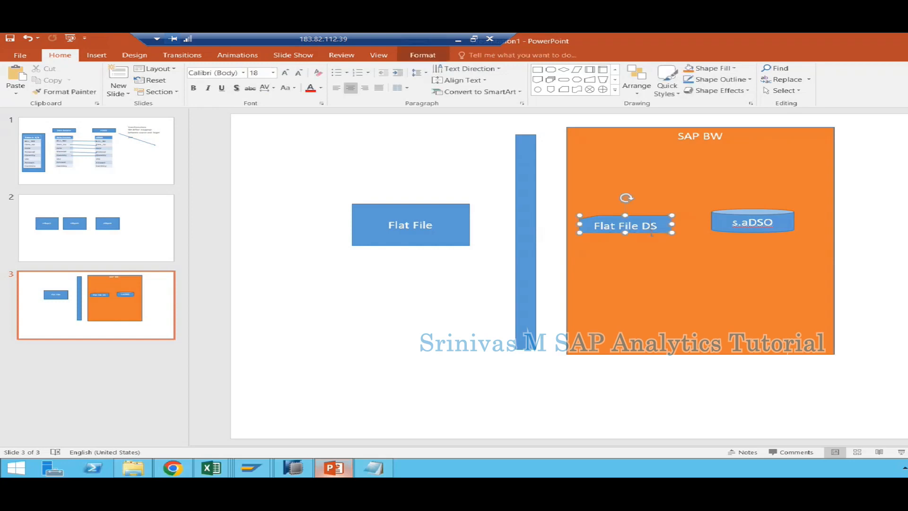
pyautogui.click(743, 231)
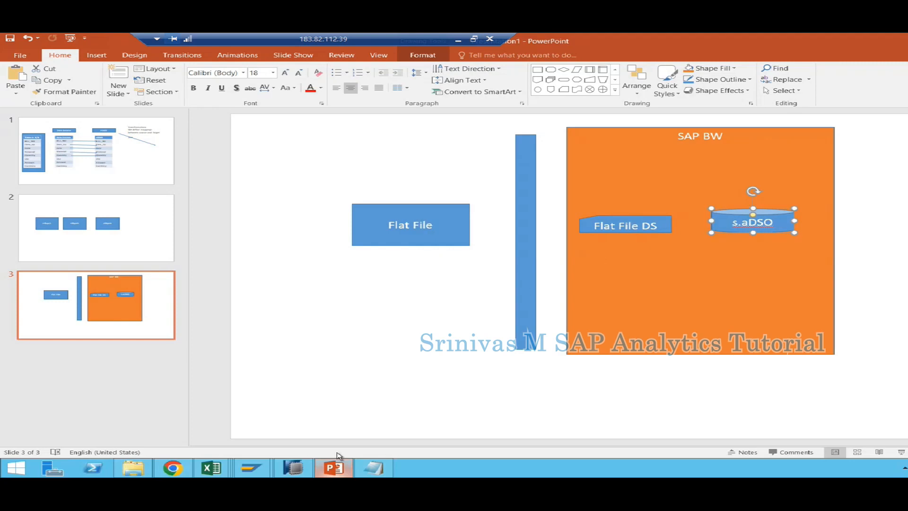
# Switch back to SAP HANA Studio and start creating a transformation with the aDSO SR_ASALS1 as target.
pyautogui.click(295, 468)
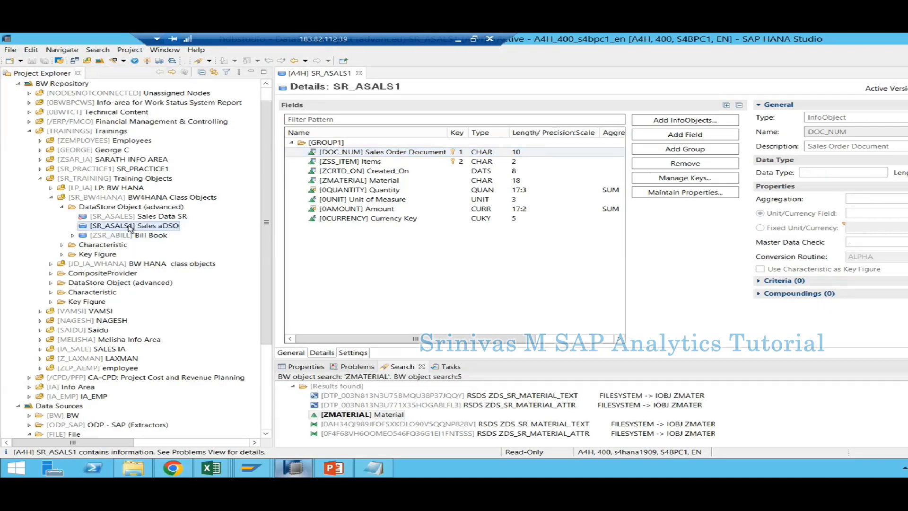
pyautogui.rightClick(130, 227)
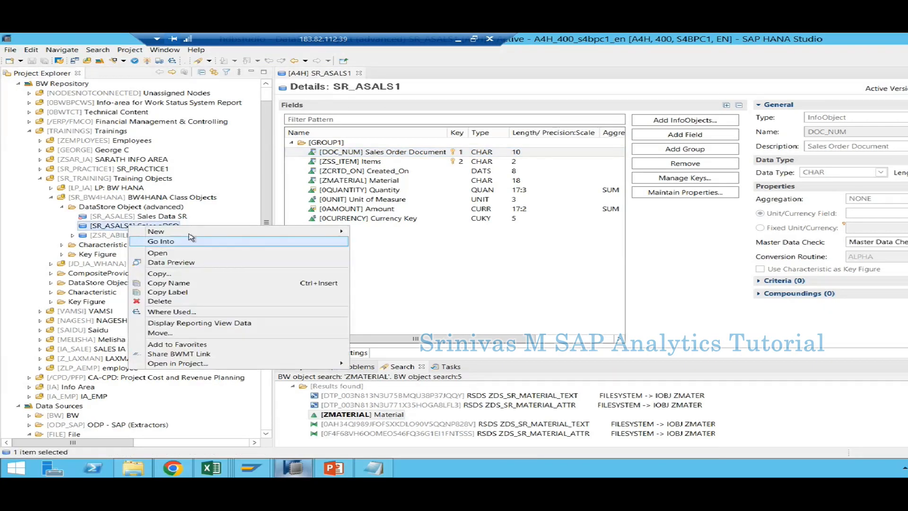
pyautogui.moveTo(193, 232)
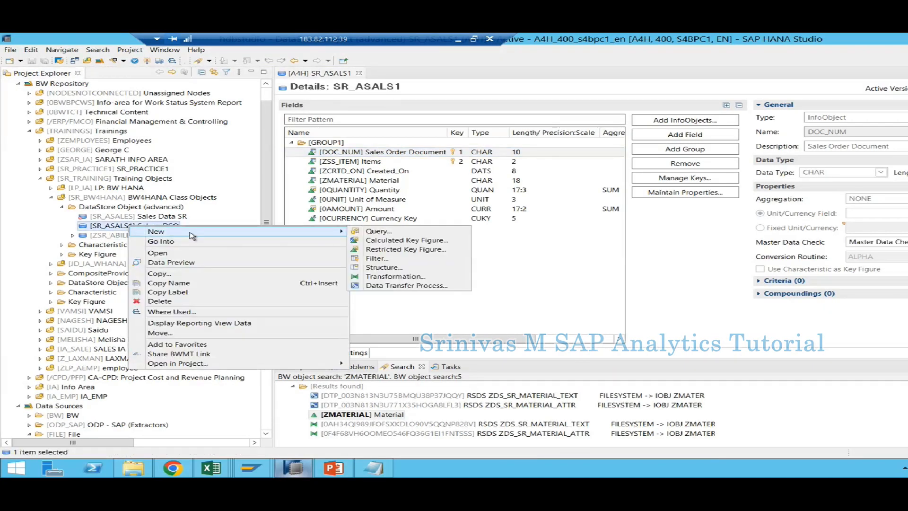
pyautogui.click(394, 276)
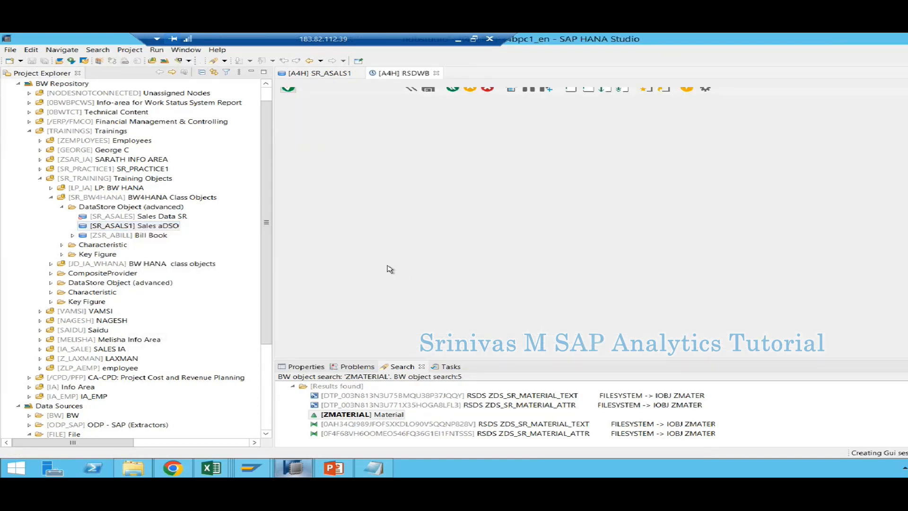
pyautogui.click(594, 342)
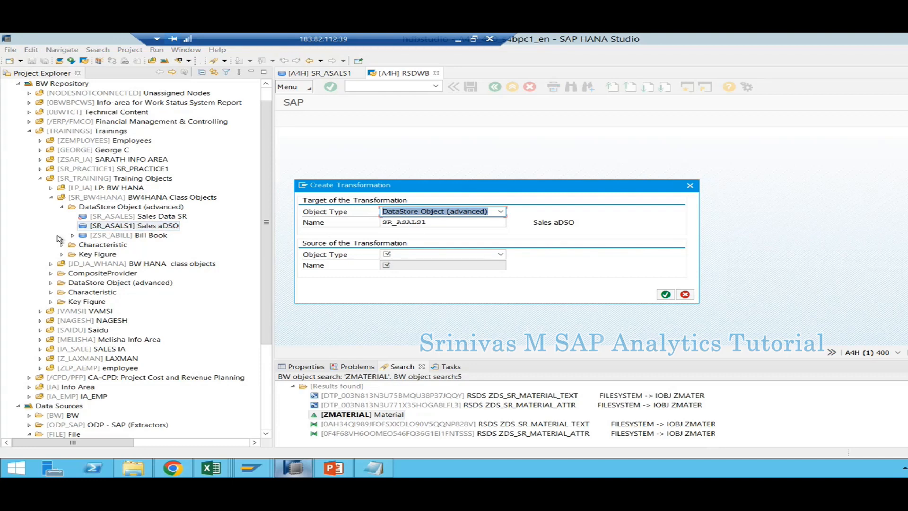
# Create the transformation into SR_ASALS1 with DataSource ZDS_SR_SALES_2 from source system FILESYSTEM as its source.
pyautogui.click(405, 255)
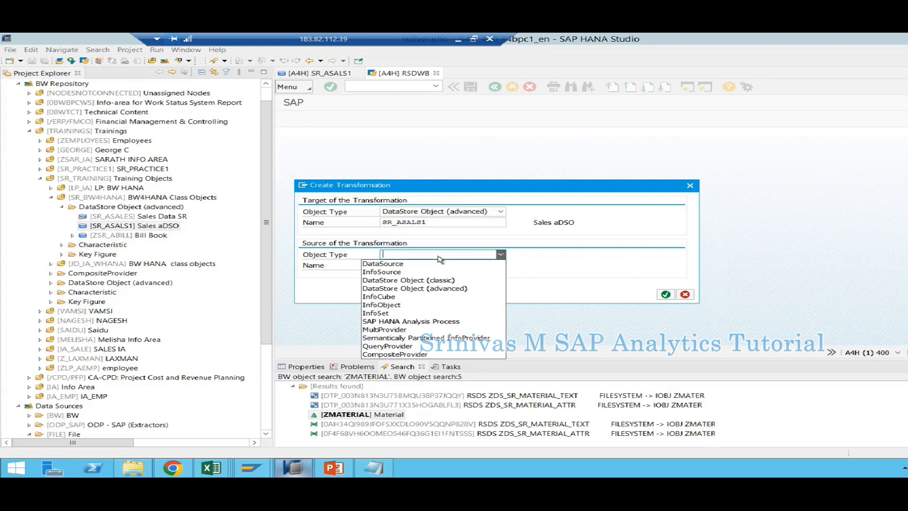
pyautogui.click(382, 264)
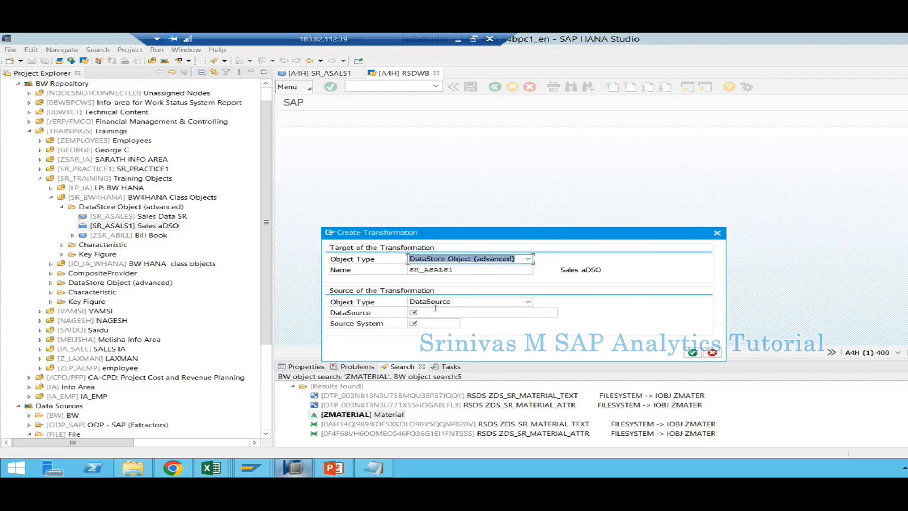
pyautogui.click(481, 308)
pyautogui.click(563, 312)
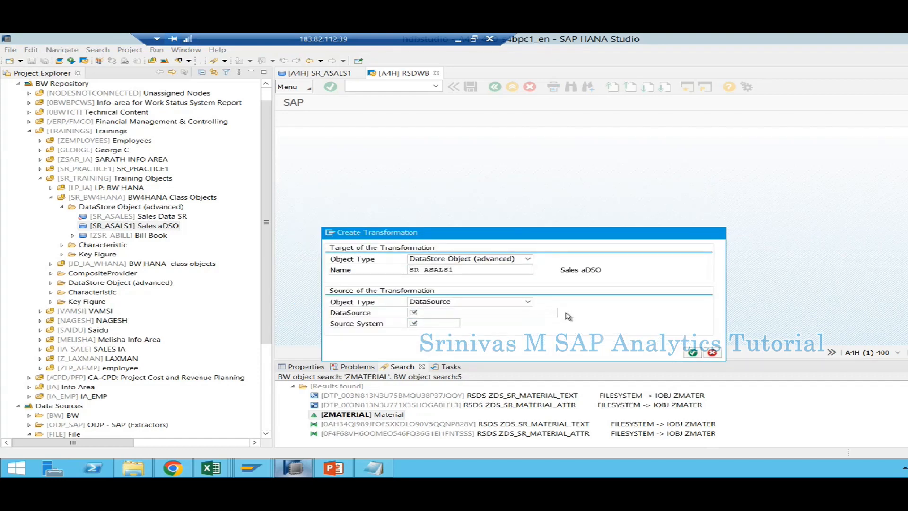
pyautogui.click(245, 468)
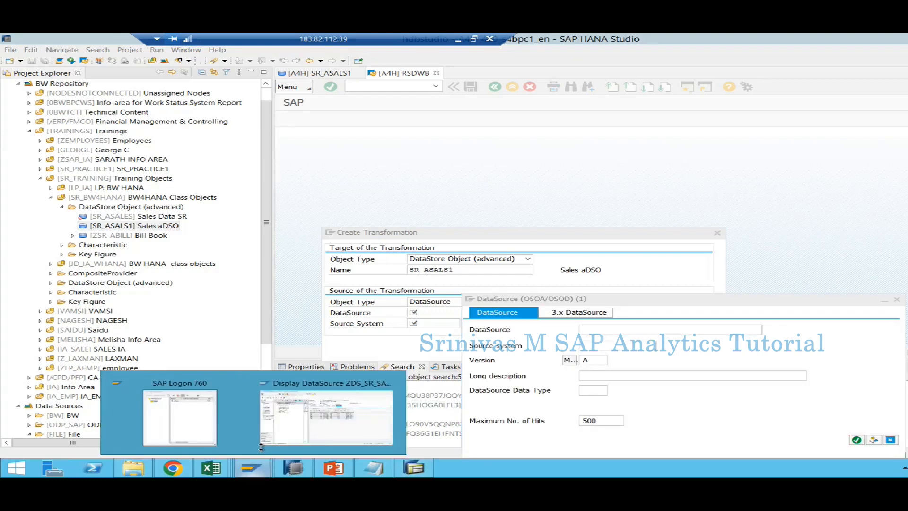
pyautogui.click(326, 416)
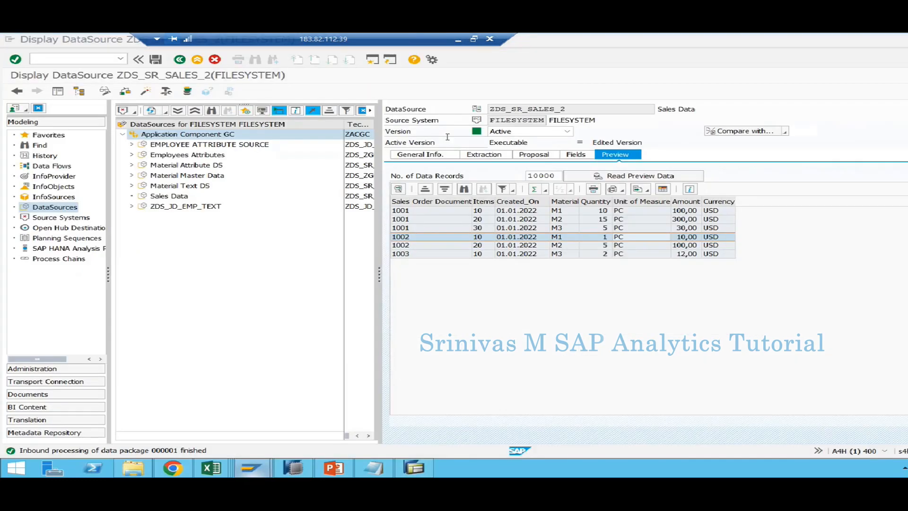
pyautogui.hotkey('alt', 'Tab')
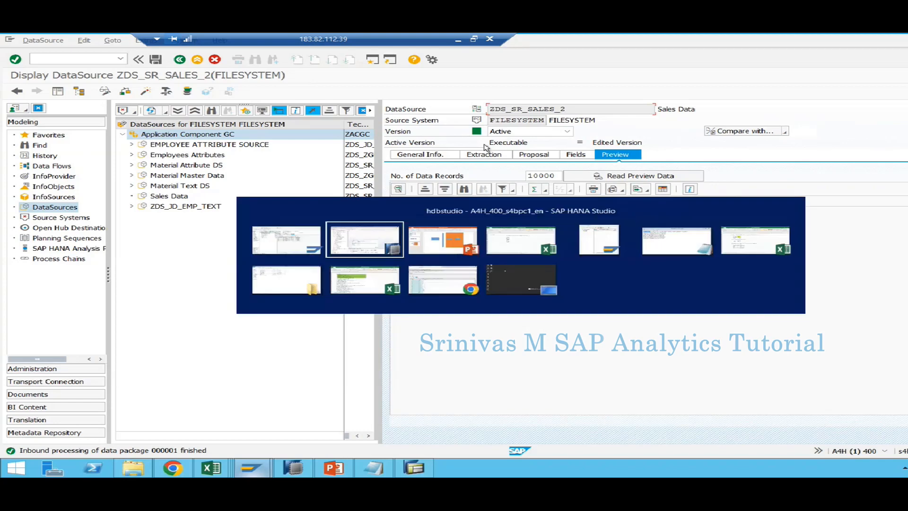
pyautogui.write('ZDS_SR_SALES_2')
pyautogui.press('Return')
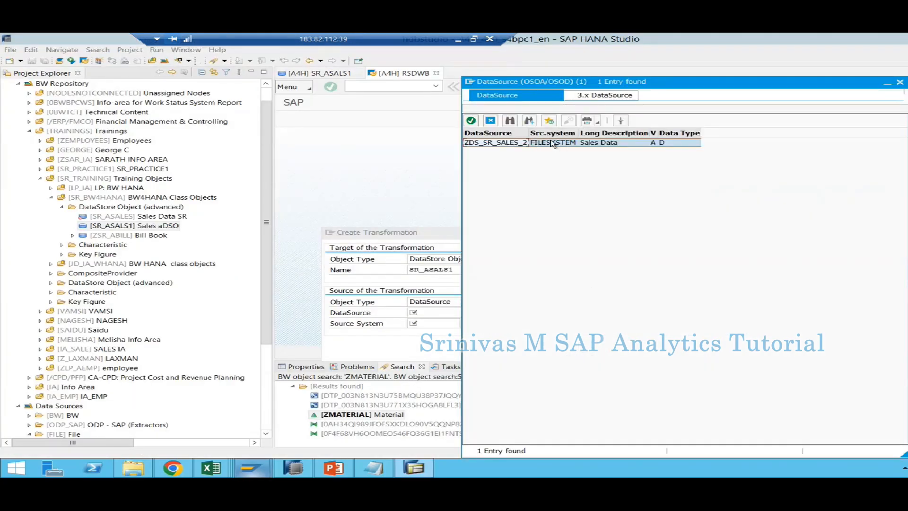
pyautogui.doubleClick(550, 143)
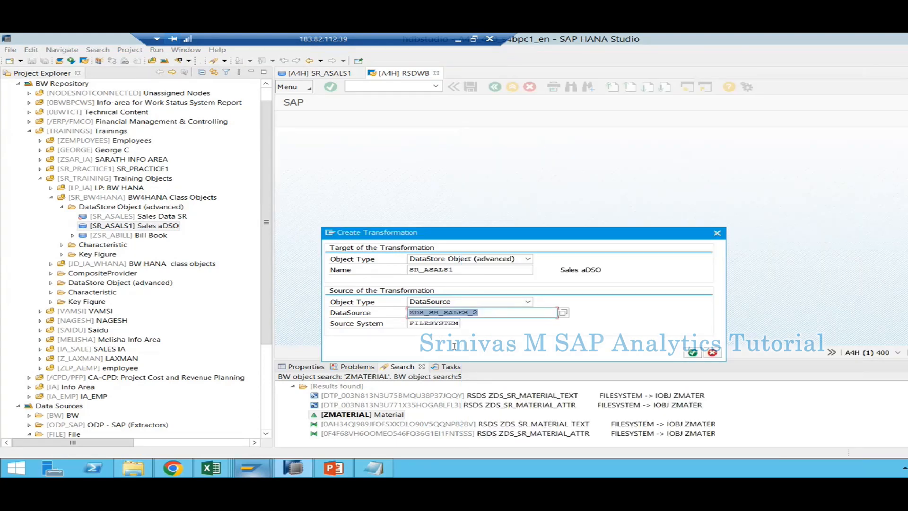
pyautogui.click(692, 353)
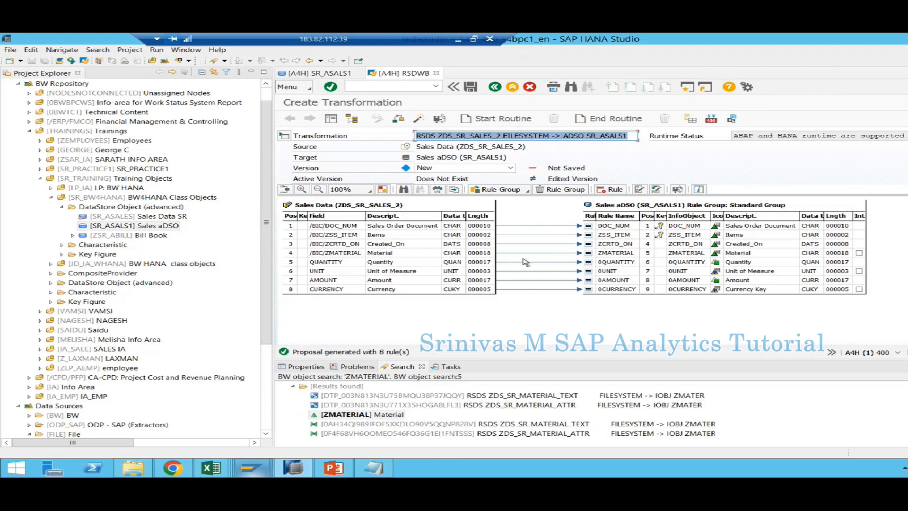
# Activate the transformation from ZDS_SR_SALES_2 to SR_ASALS1 and check the Sales Order Document field mapping.
pyautogui.click(419, 118)
pyautogui.click(514, 245)
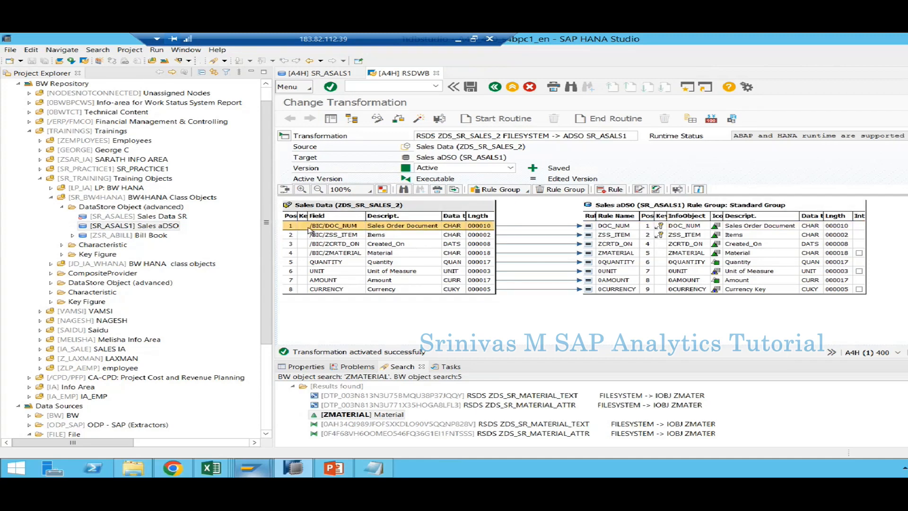
pyautogui.click(615, 227)
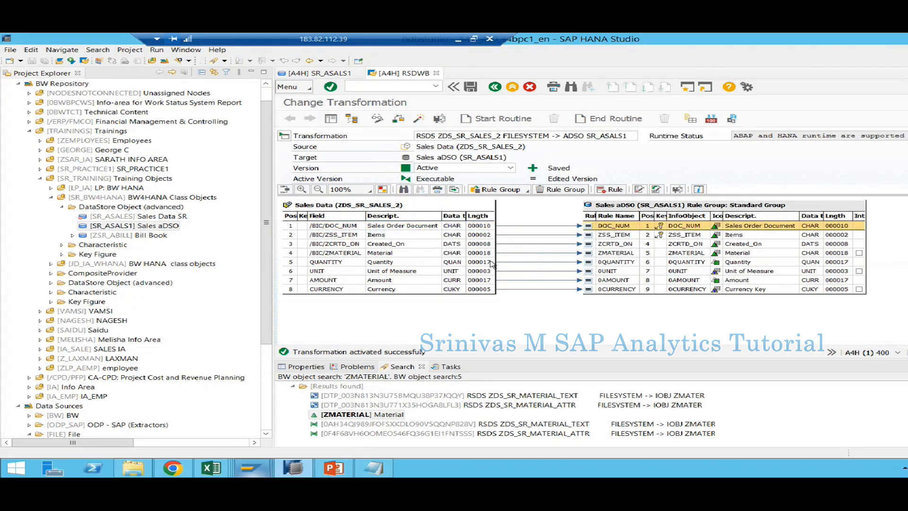
# Refresh the SR_BW4HANA InfoArea and select the new transformation beneath the Sales aDSO object.
pyautogui.click(102, 207)
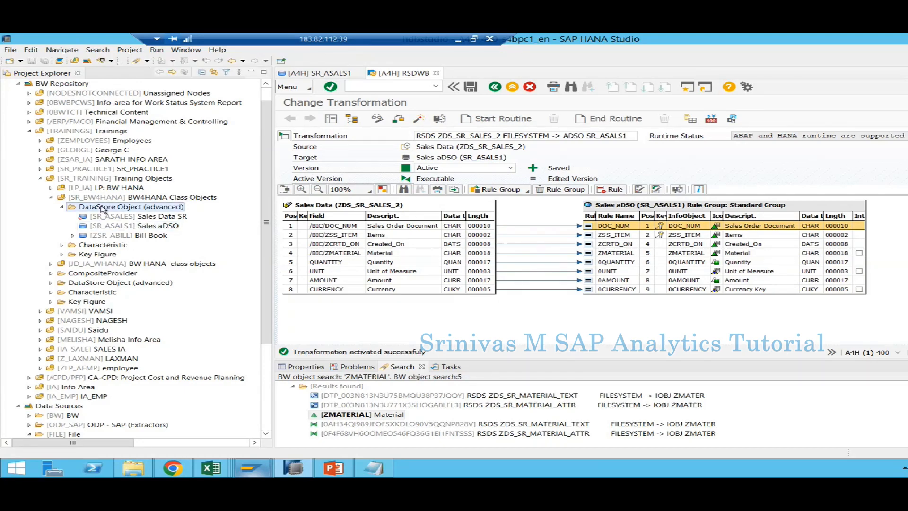
pyautogui.rightClick(103, 208)
pyautogui.click(102, 197)
pyautogui.rightClick(103, 198)
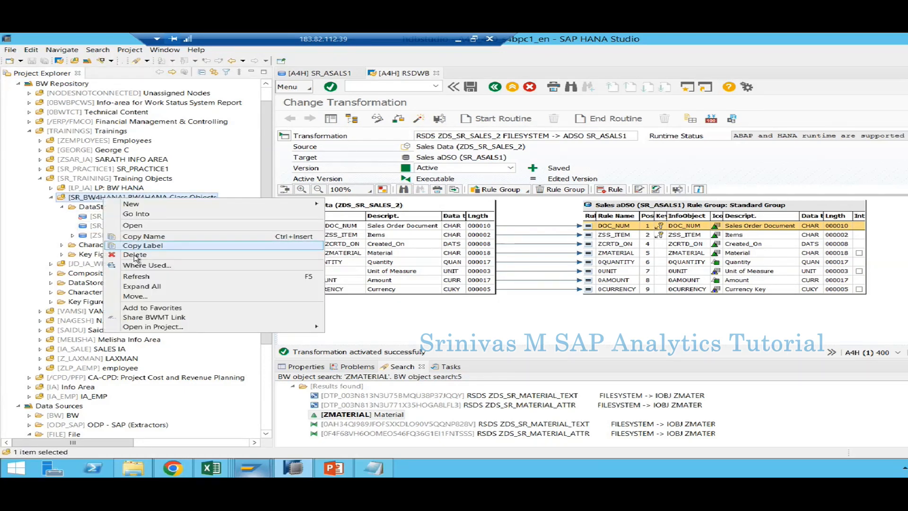
pyautogui.click(136, 276)
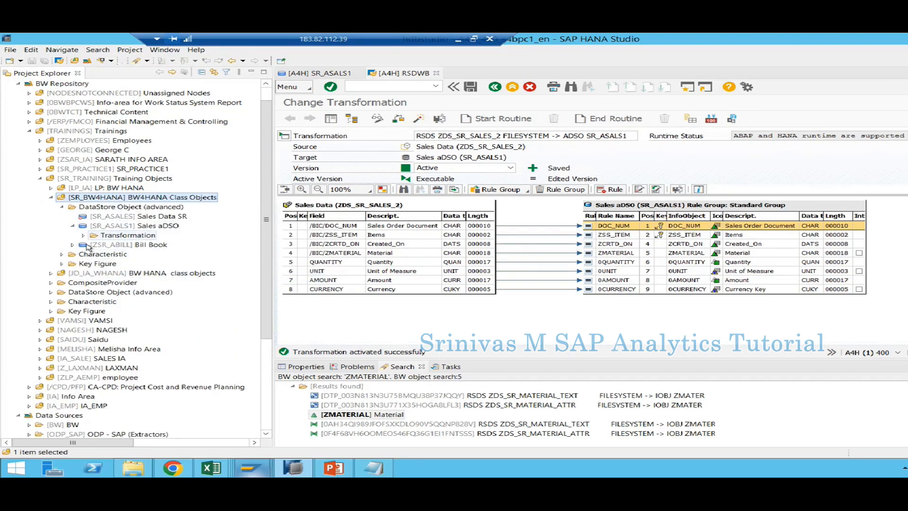
pyautogui.click(84, 238)
pyautogui.click(137, 244)
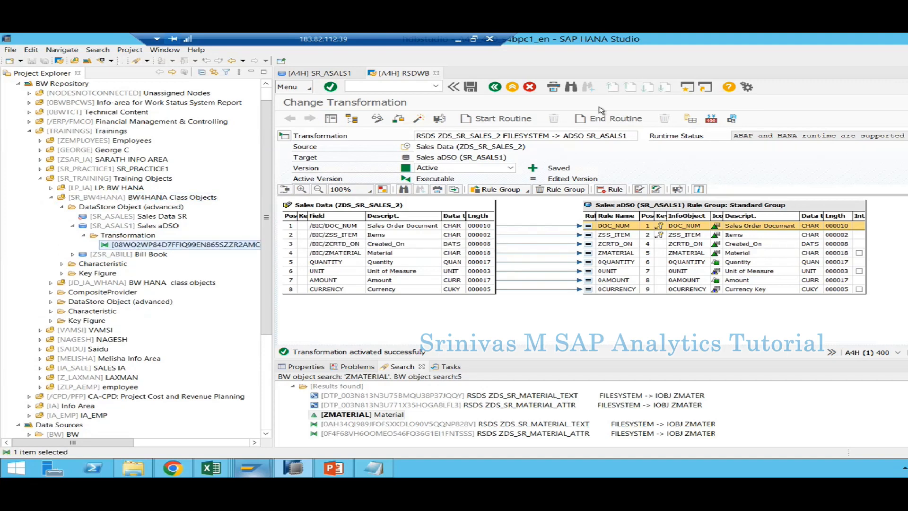
# Close the open editors and create a standard data transfer process from the selected Sales aDSO transformation.
pyautogui.click(436, 73)
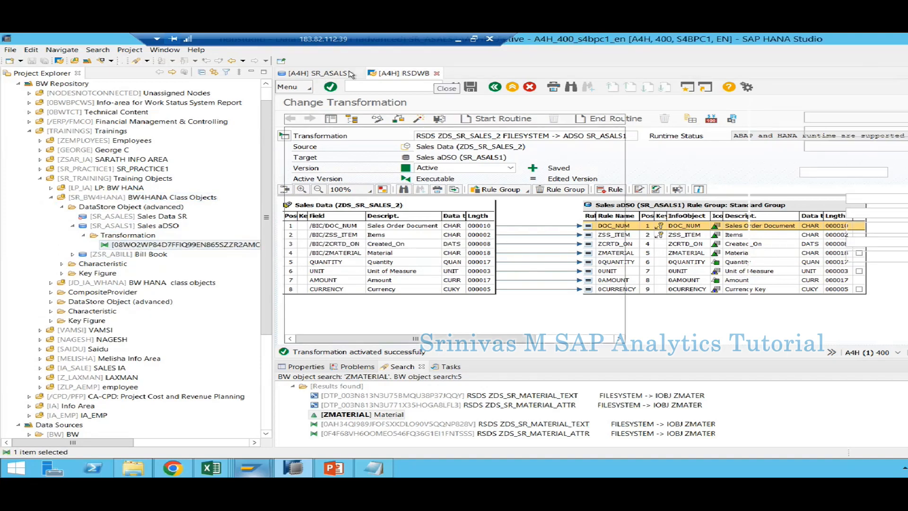
pyautogui.click(359, 74)
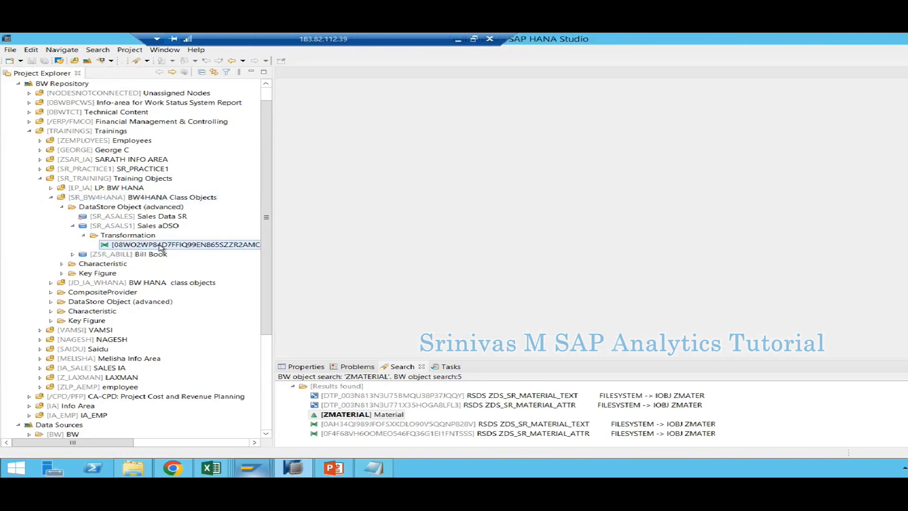
pyautogui.rightClick(160, 245)
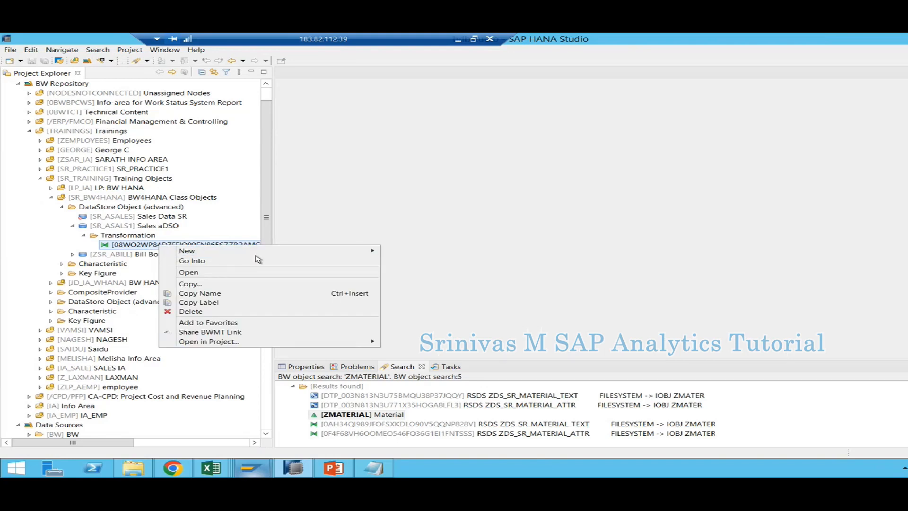
pyautogui.moveTo(245, 253)
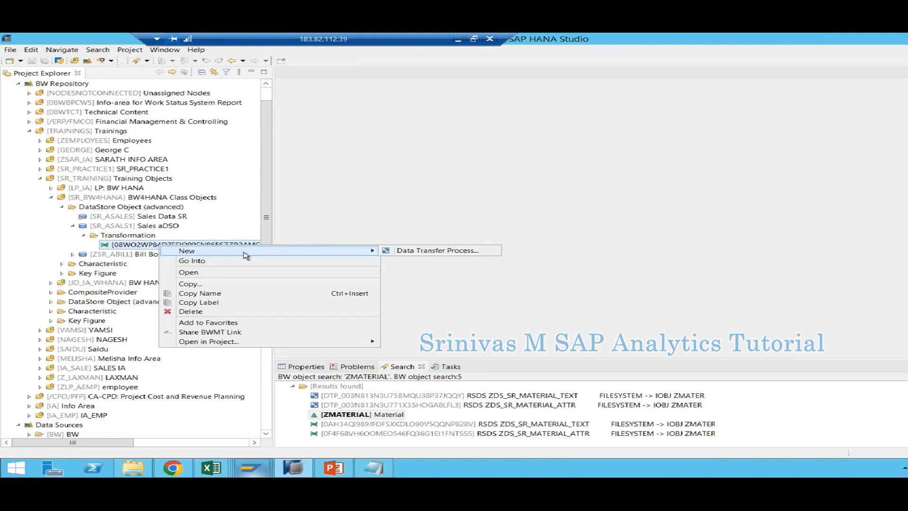
pyautogui.click(399, 252)
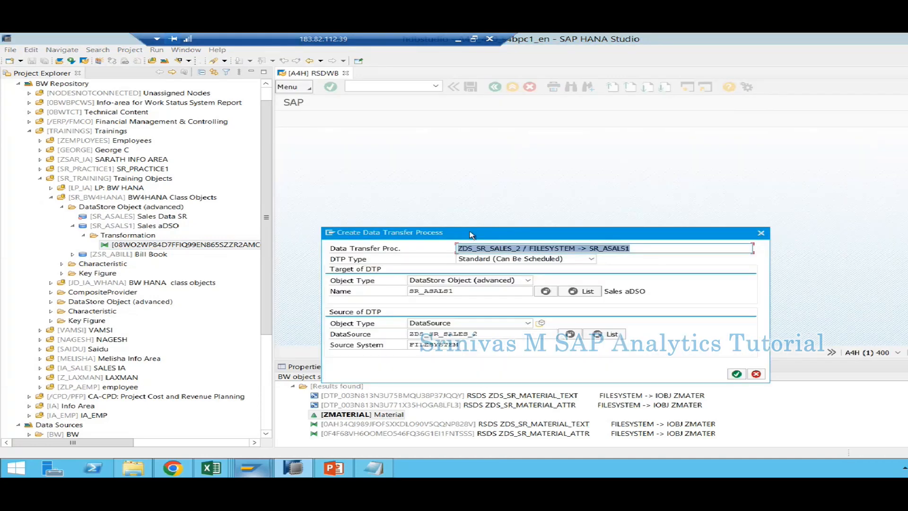
pyautogui.moveTo(529, 222); pyautogui.dragTo(525, 143)
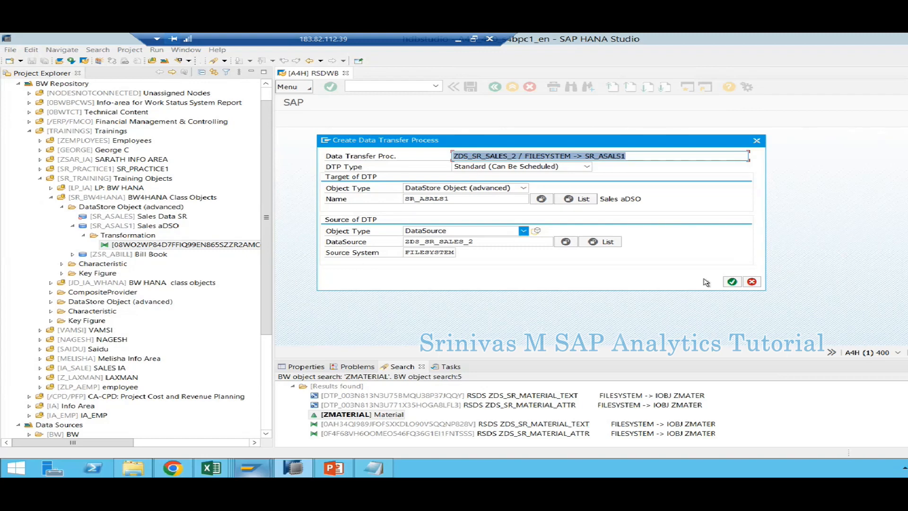
pyautogui.click(734, 282)
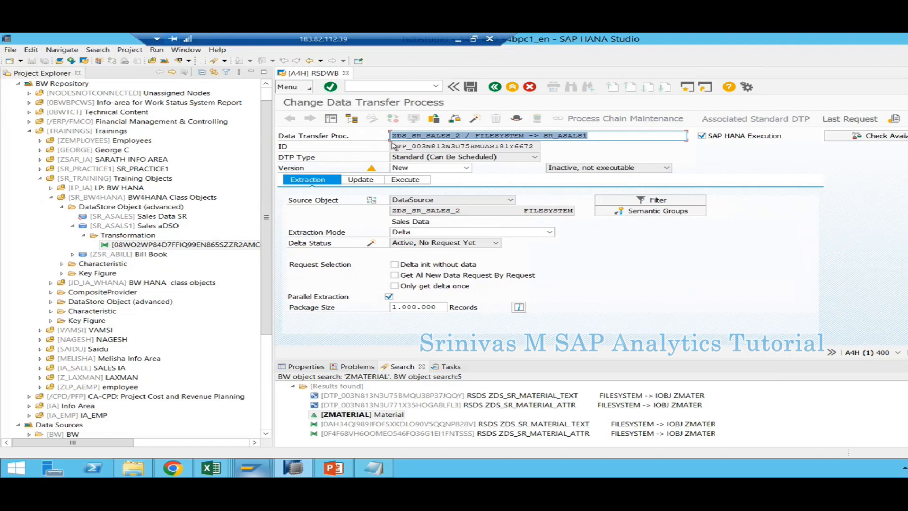
pyautogui.click(455, 136)
pyautogui.moveTo(602, 136); pyautogui.dragTo(389, 136)
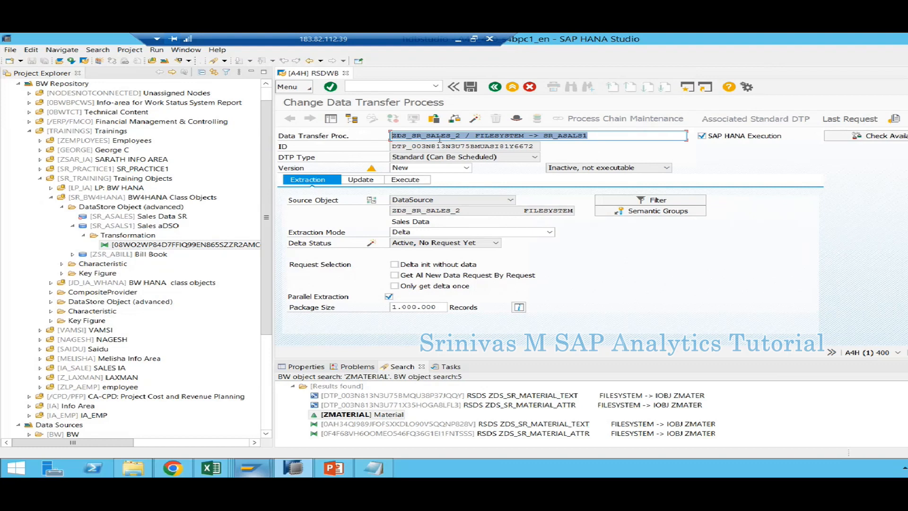
pyautogui.click(604, 138)
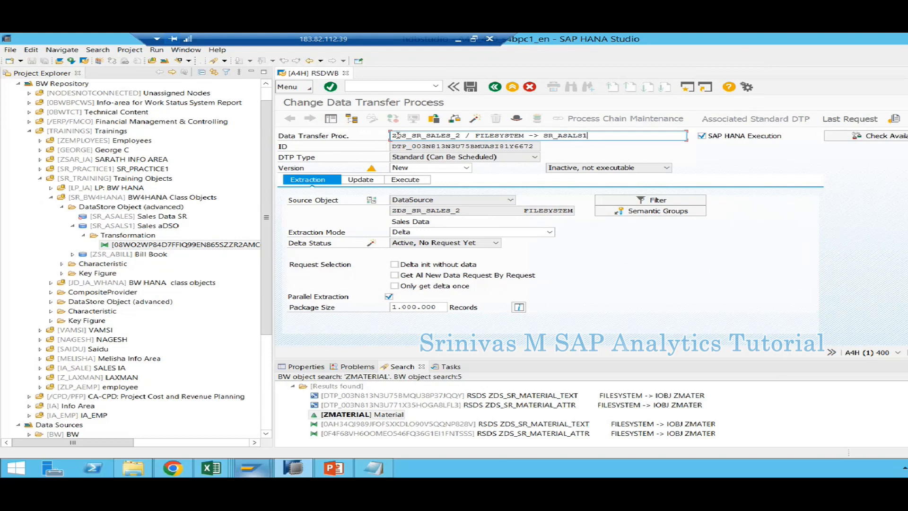
pyautogui.moveTo(394, 136); pyautogui.dragTo(546, 135)
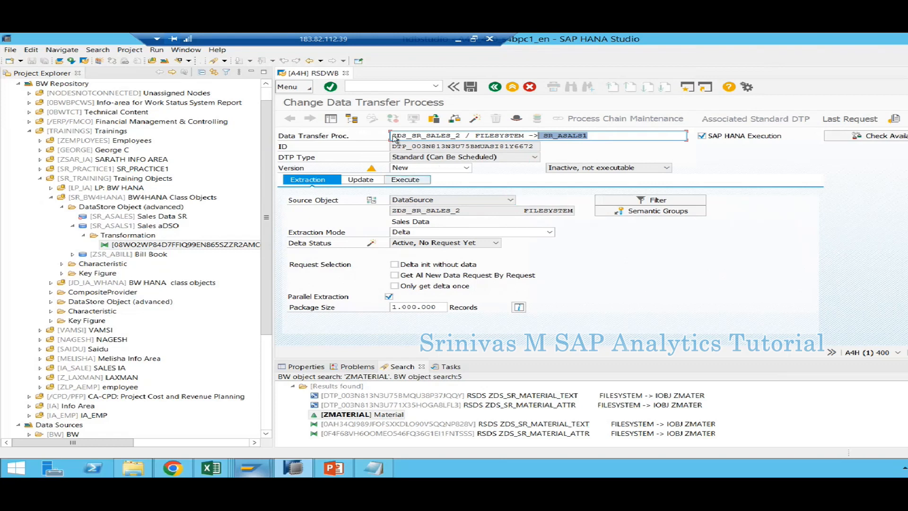
pyautogui.click(601, 136)
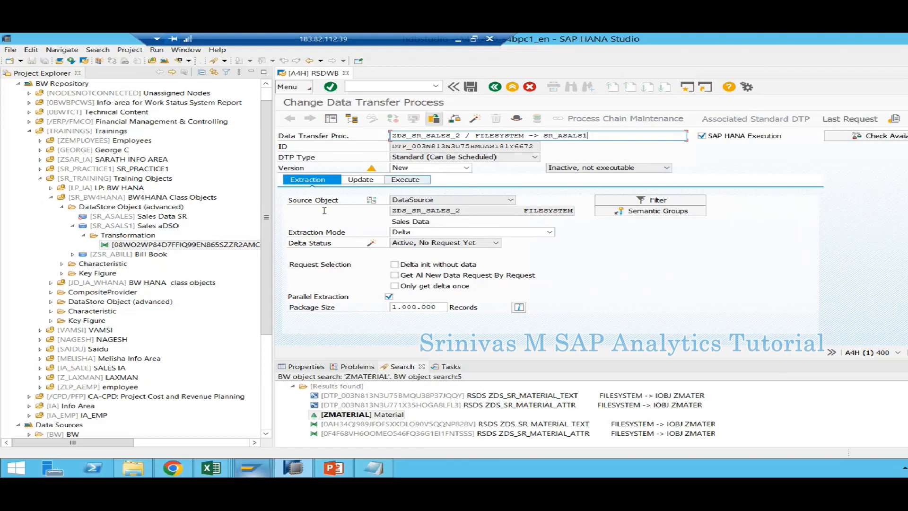
# Set the extraction mode to Full and extract data directly from the source system without PSA, accepting the SAP HANA incompatibility.
pyautogui.click(428, 235)
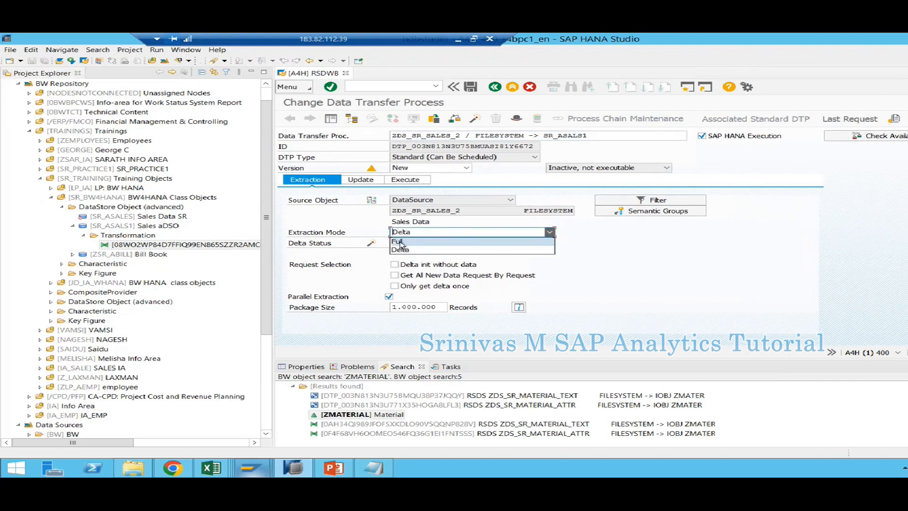
pyautogui.click(399, 242)
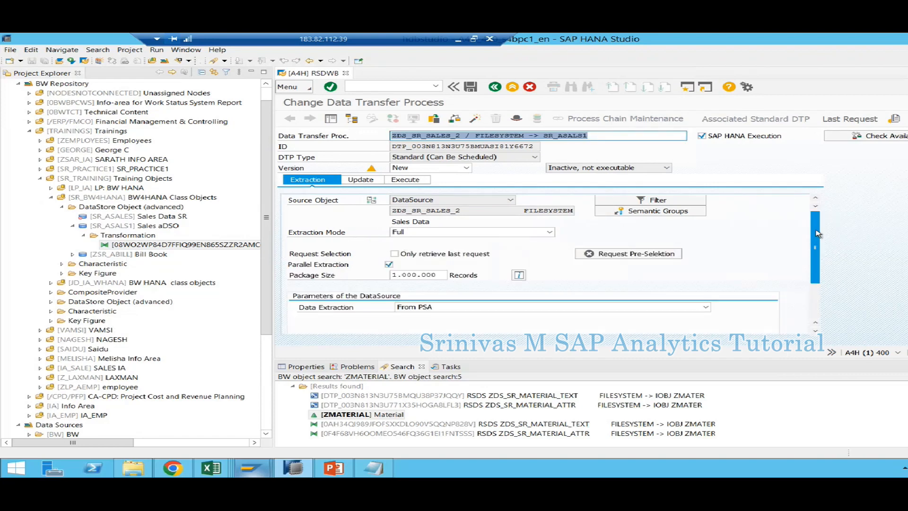
pyautogui.scroll(-3, 817, 242)
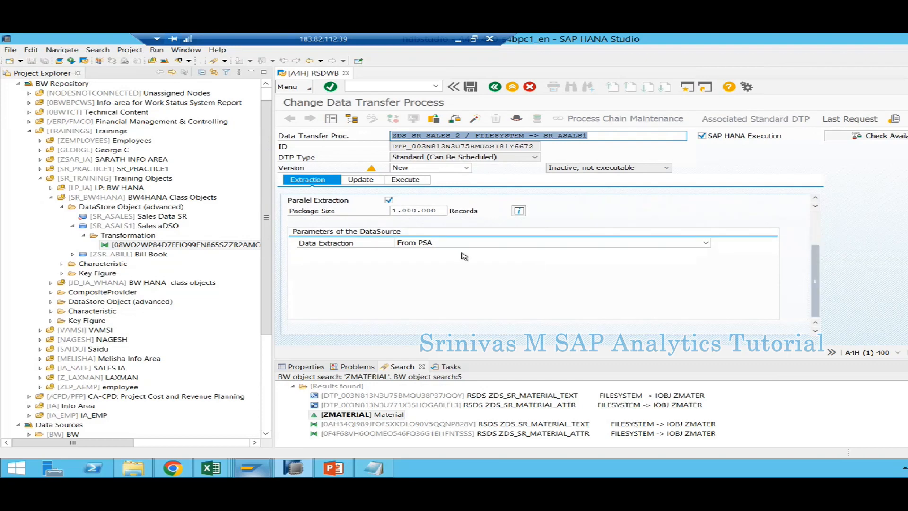
pyautogui.click(451, 247)
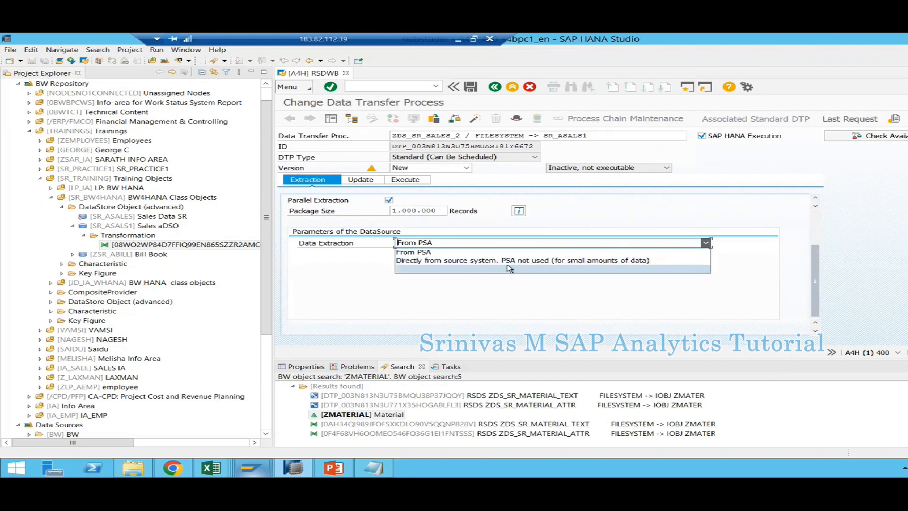
pyautogui.click(437, 265)
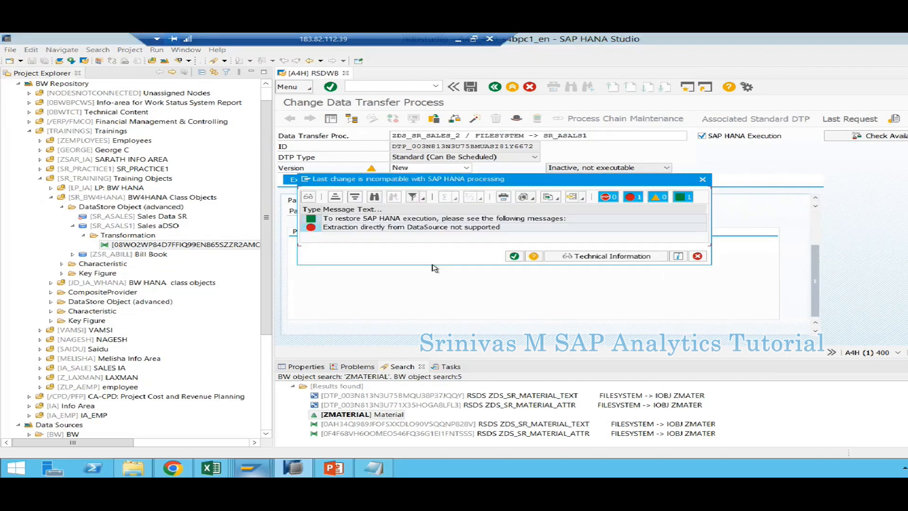
pyautogui.click(514, 256)
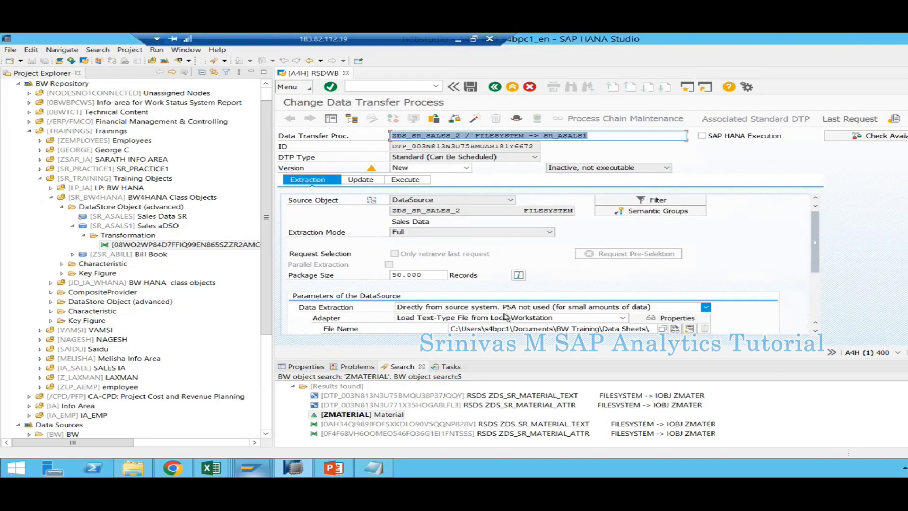
# Review the DataSource file parameters, activate the data transfer process and open its execution settings.
pyautogui.moveTo(813, 248); pyautogui.dragTo(812, 282)
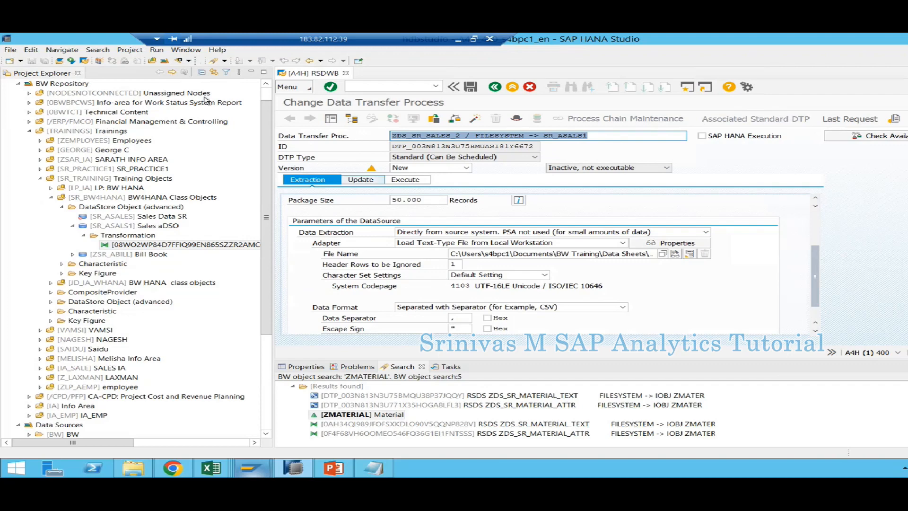
pyautogui.click(478, 118)
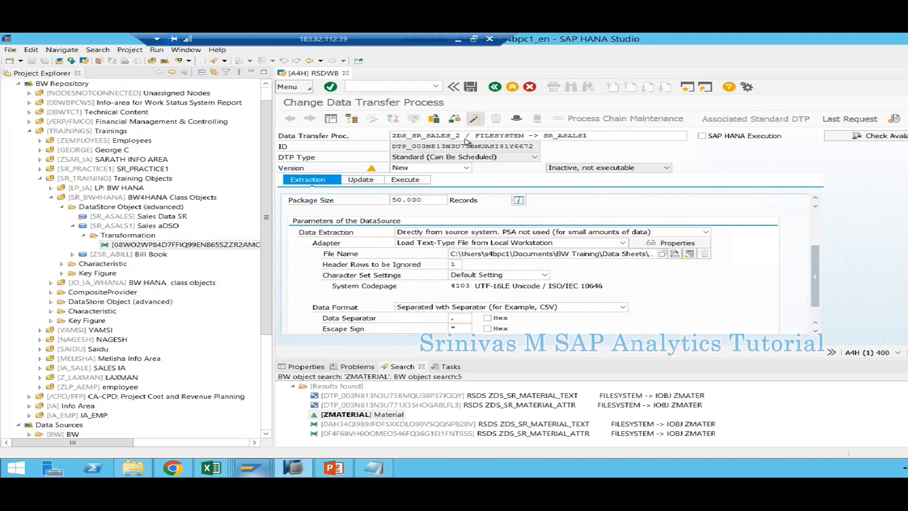
pyautogui.click(406, 179)
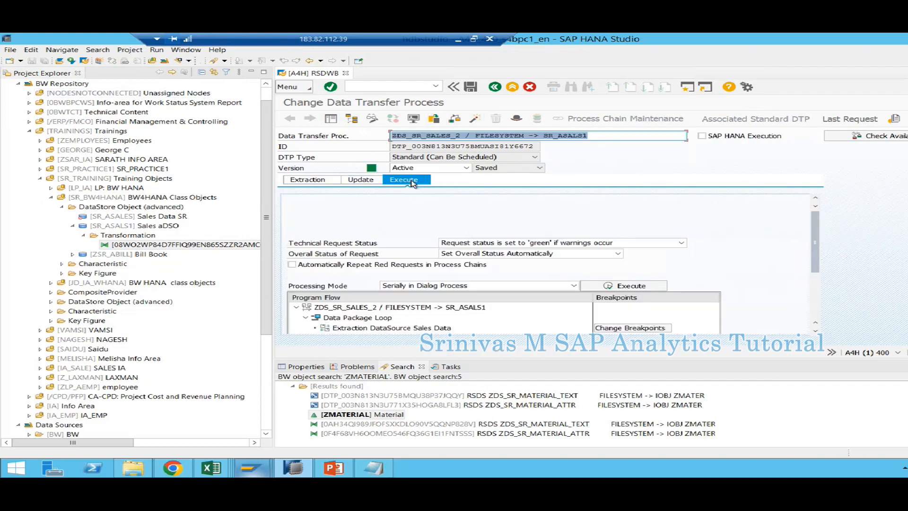
# Execute the data transfer process serially in dialog, allow access to Sales Data 2.csv and open the request monitor.
pyautogui.click(614, 288)
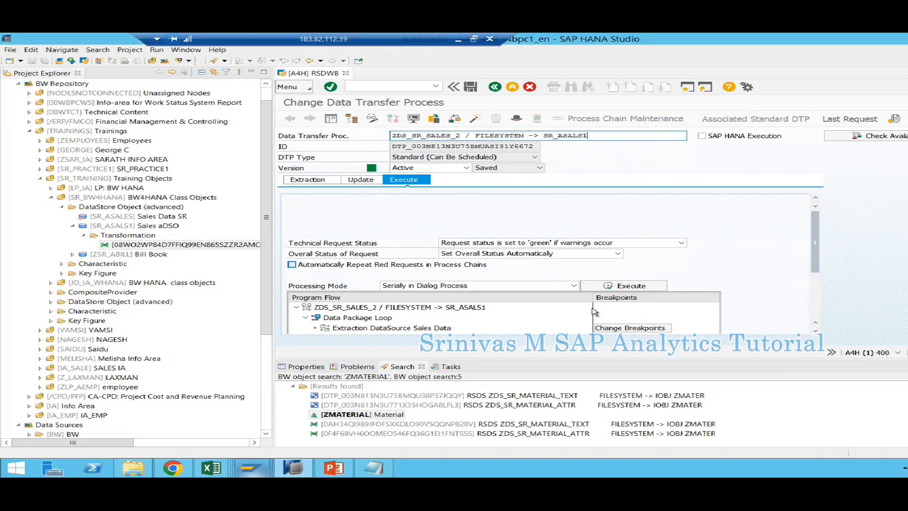
pyautogui.click(333, 468)
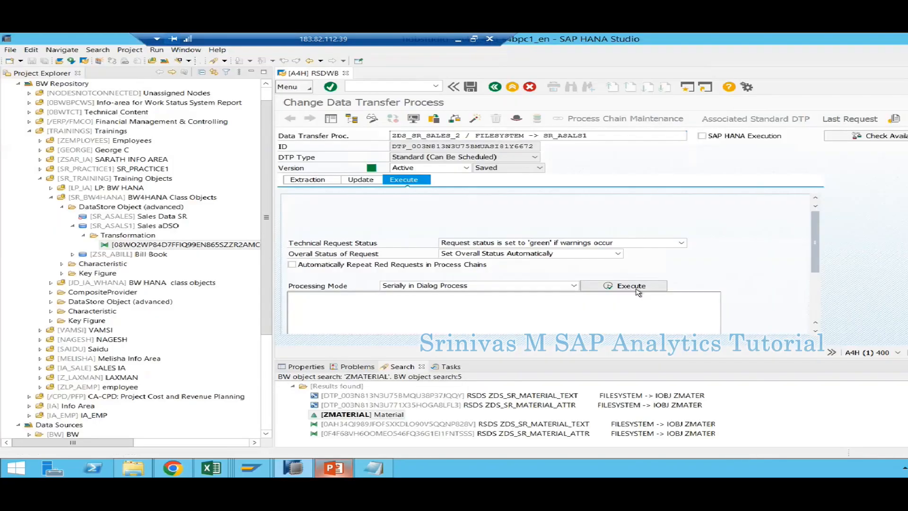
pyautogui.click(634, 286)
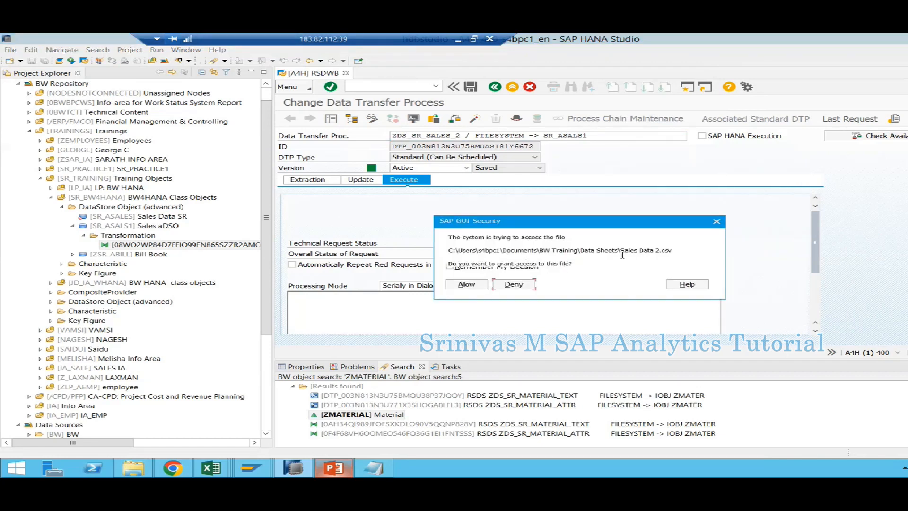
pyautogui.click(480, 285)
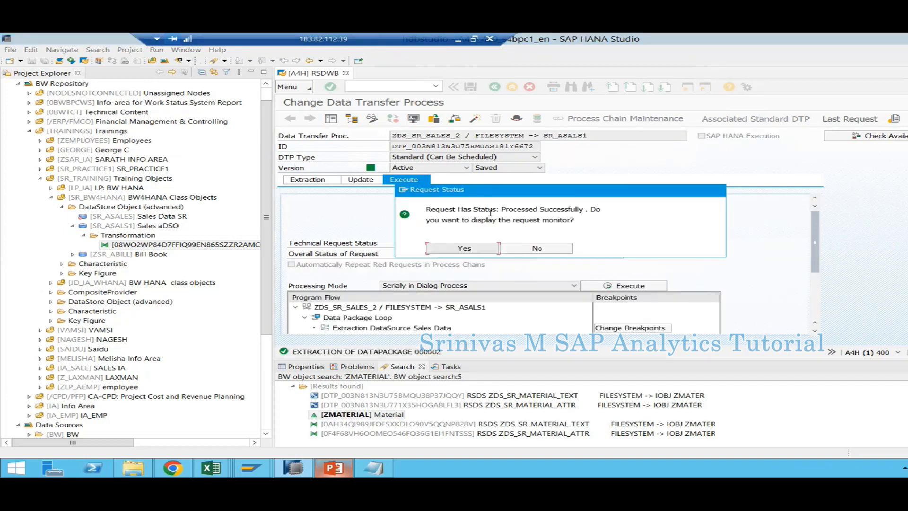
pyautogui.click(457, 249)
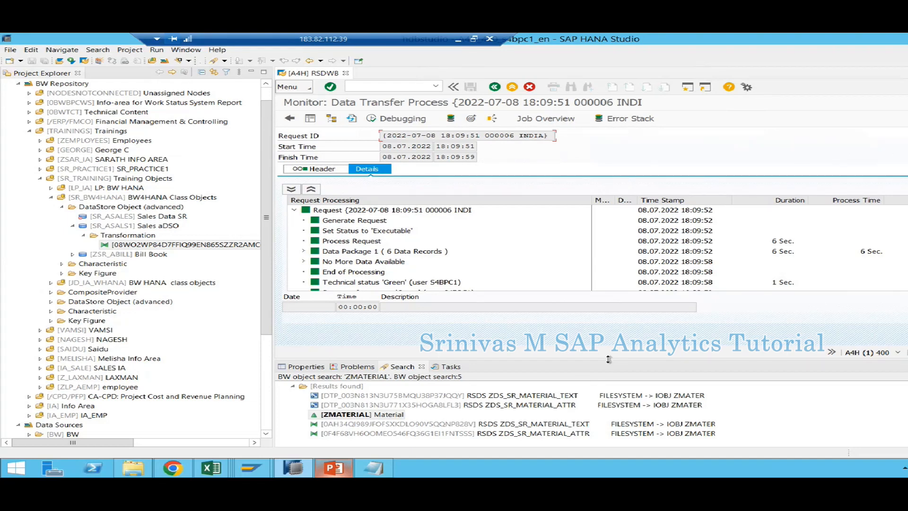
# Review the load request's processing details, time stamps and request ID in the enlarged monitor.
pyautogui.moveTo(606, 359); pyautogui.dragTo(606, 380)
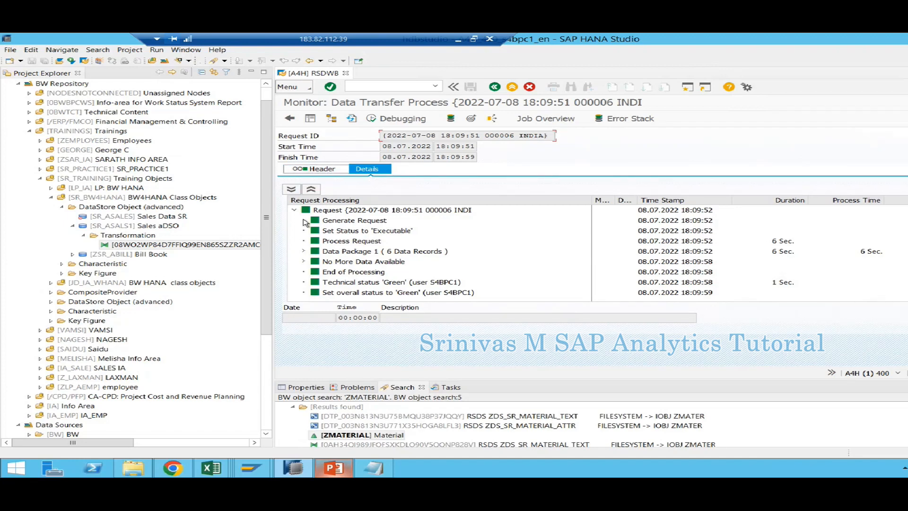
pyautogui.click(364, 168)
pyautogui.click(658, 213)
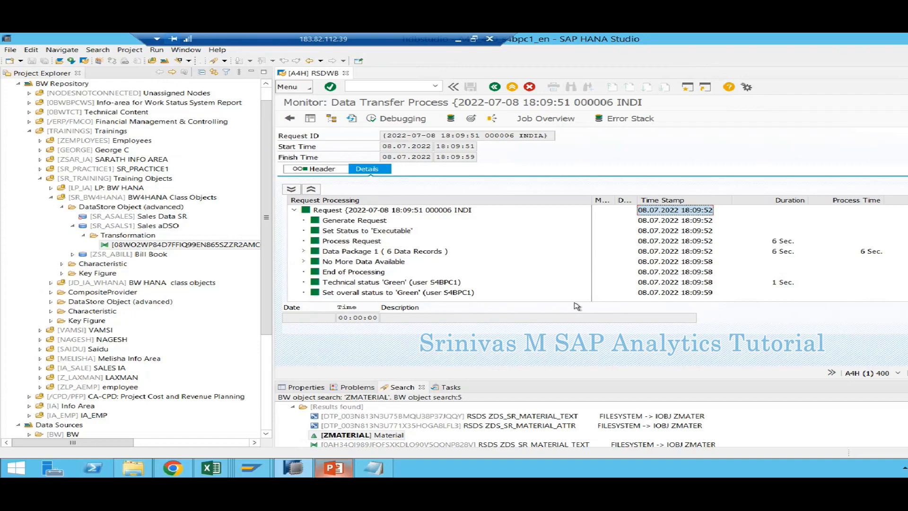
pyautogui.click(669, 292)
pyautogui.click(321, 169)
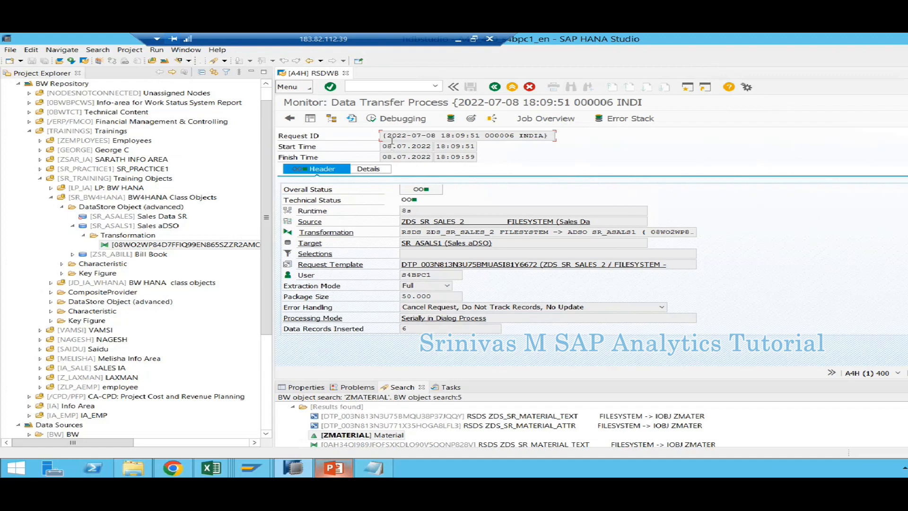
pyautogui.moveTo(385, 133); pyautogui.dragTo(571, 132)
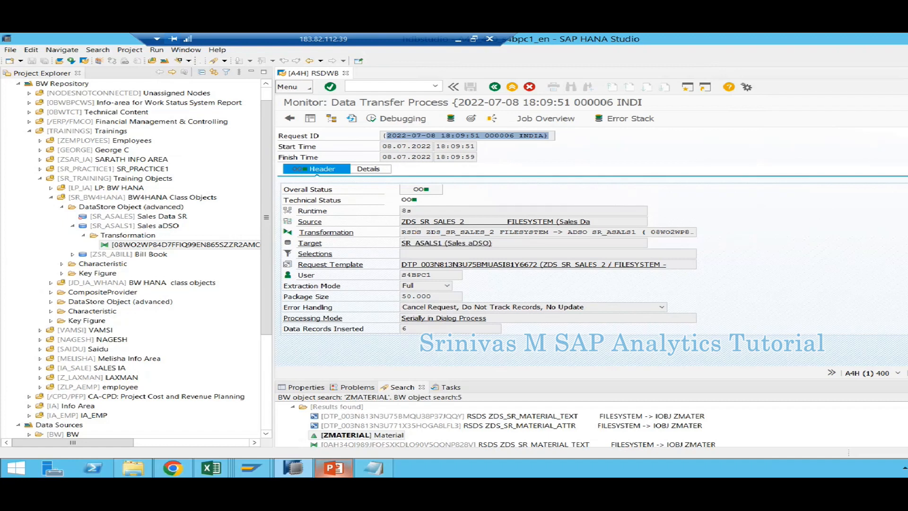
# Inspect the overall status options without changing them, and check the request's target and extraction mode choices.
pyautogui.click(420, 190)
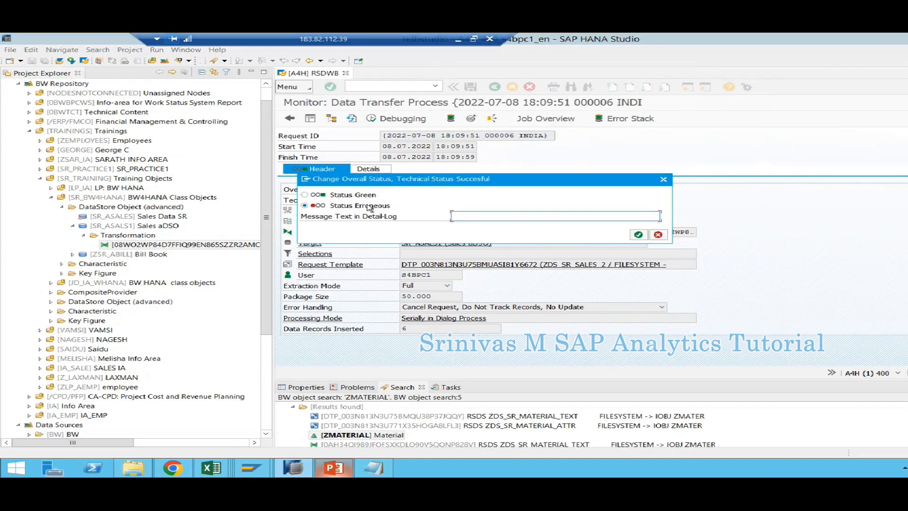
pyautogui.click(657, 235)
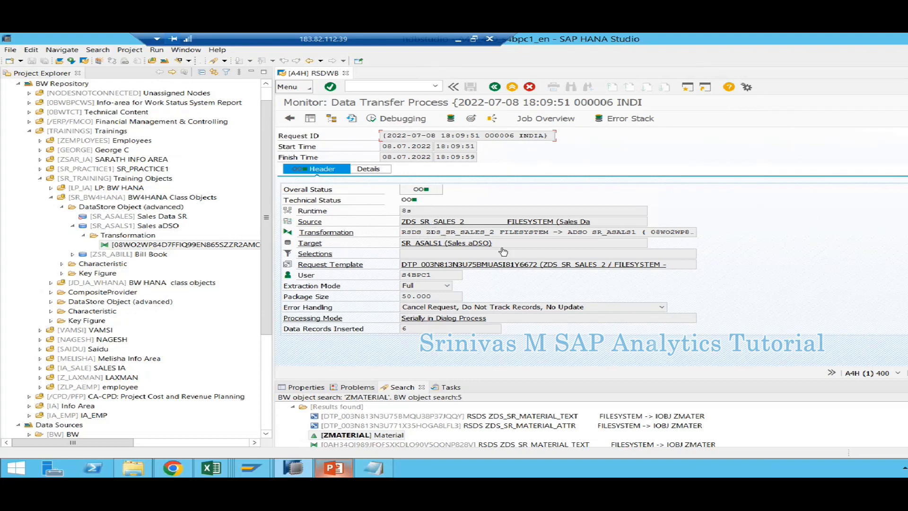
pyautogui.moveTo(492, 242); pyautogui.dragTo(399, 243)
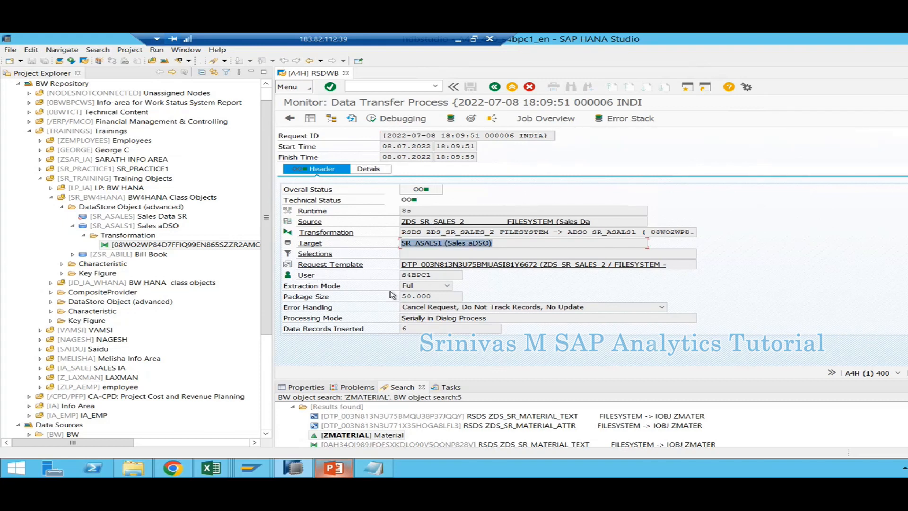
pyautogui.click(447, 285)
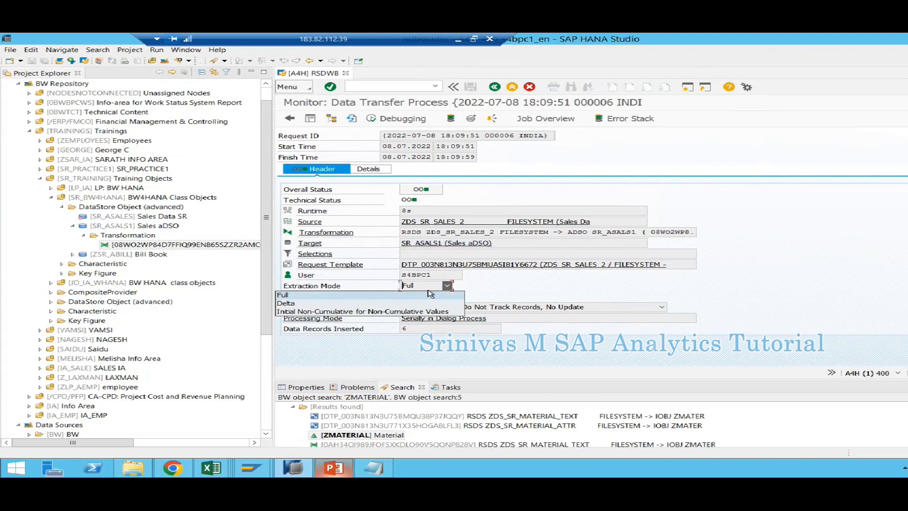
pyautogui.click(431, 293)
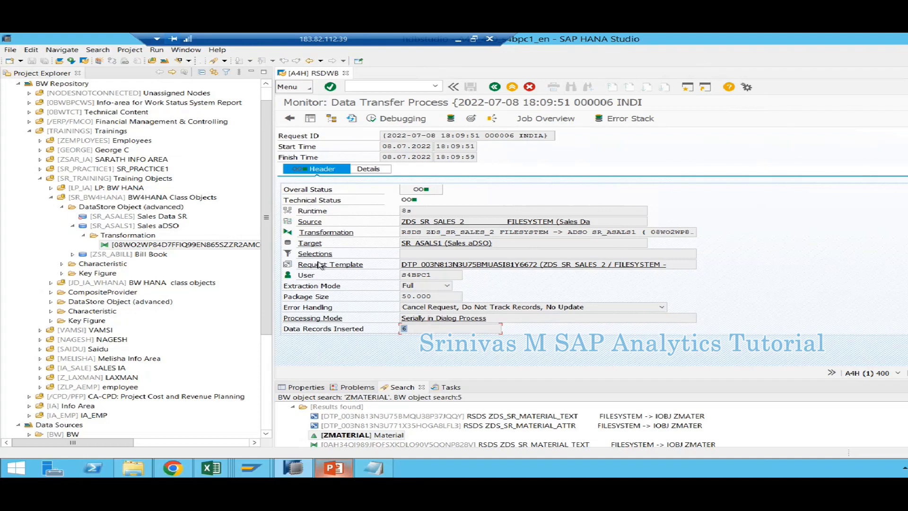
# Check the inserted record count and open request management for the target SR_ASALS1, dismissing the Internet Explorer security notice.
pyautogui.click(407, 326)
pyautogui.click(472, 120)
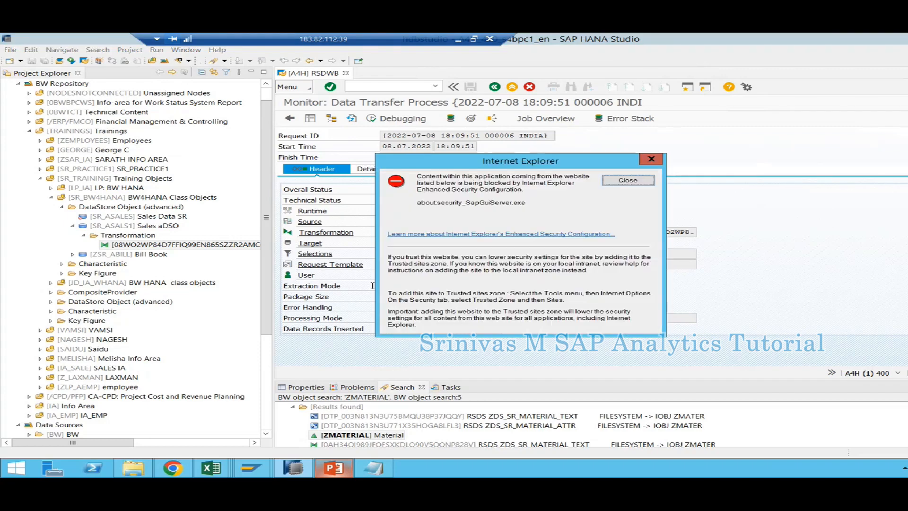
pyautogui.click(627, 181)
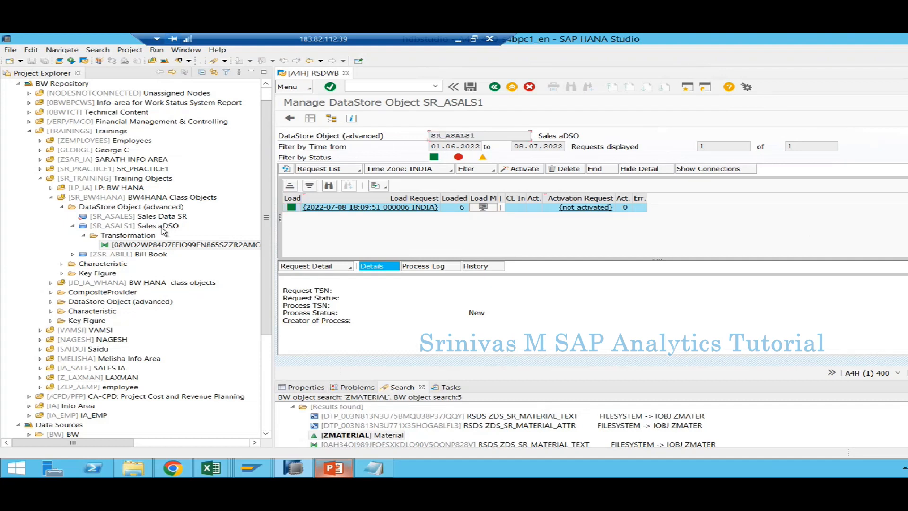
# Switch to the SAP GUI session displaying DataSource ZDS_SR_SALES_2 and start transaction RSMNG with /nrsmng.
pyautogui.moveTo(263, 460)
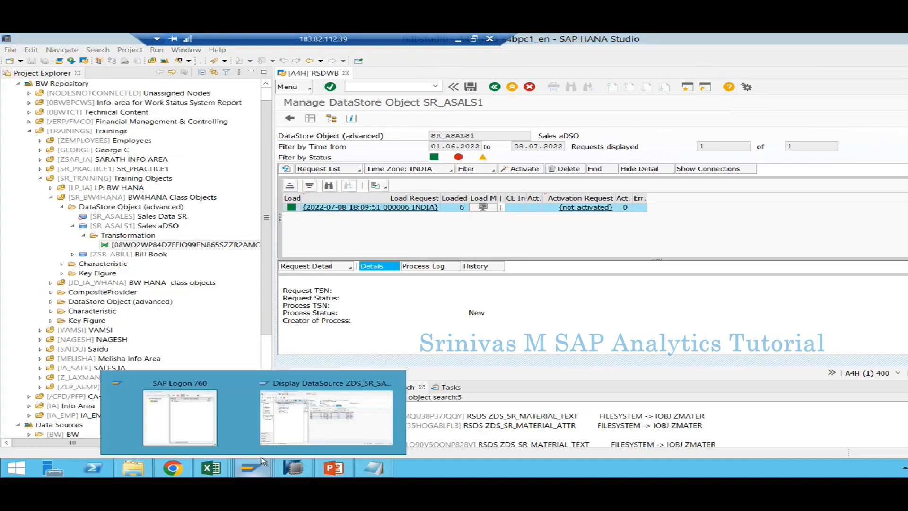
pyautogui.click(326, 416)
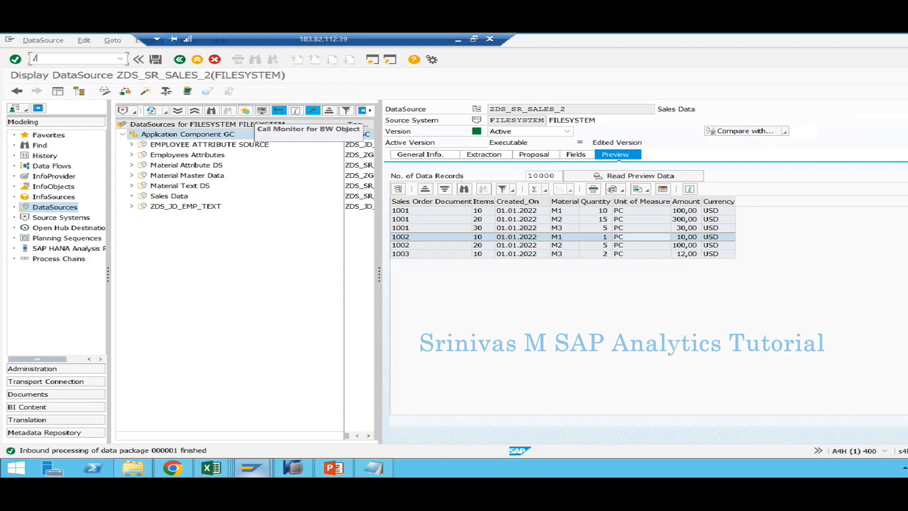
pyautogui.write('/nrsmng')
pyautogui.press('Return')
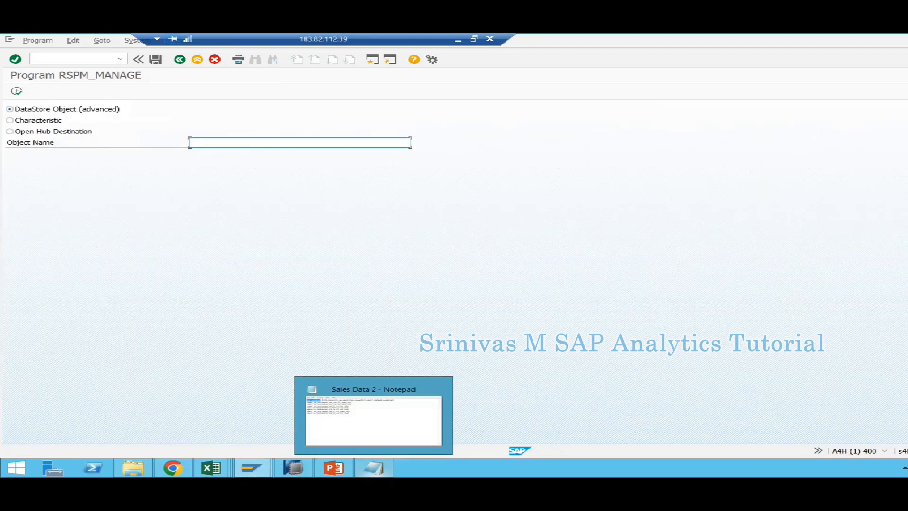
# Record the transaction code RSMNG in cell G19 of Sheet15 in the Excel workbook Book1.
pyautogui.moveTo(216, 470)
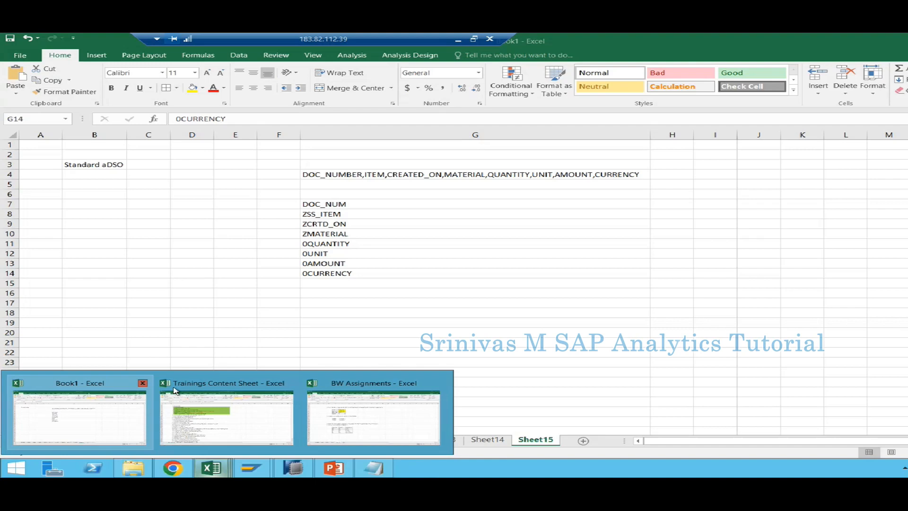
pyautogui.click(137, 423)
pyautogui.click(362, 325)
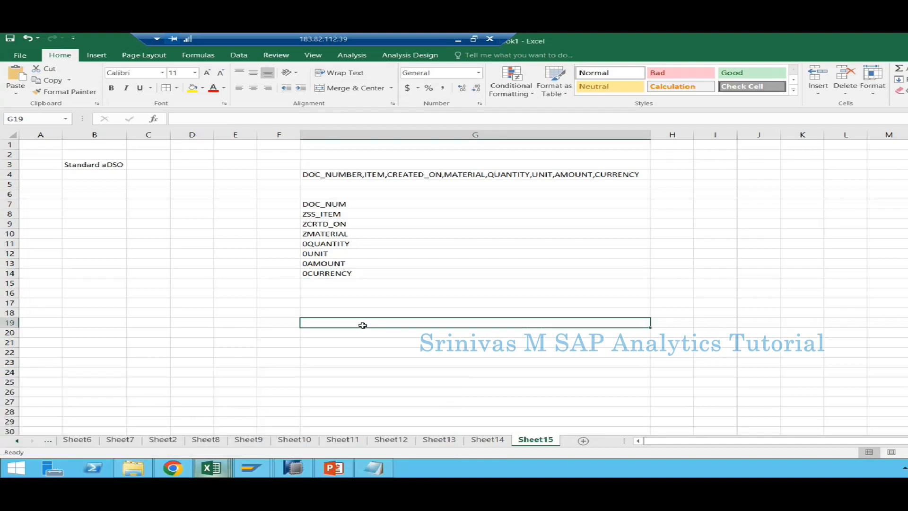
pyautogui.write('RSMNG')
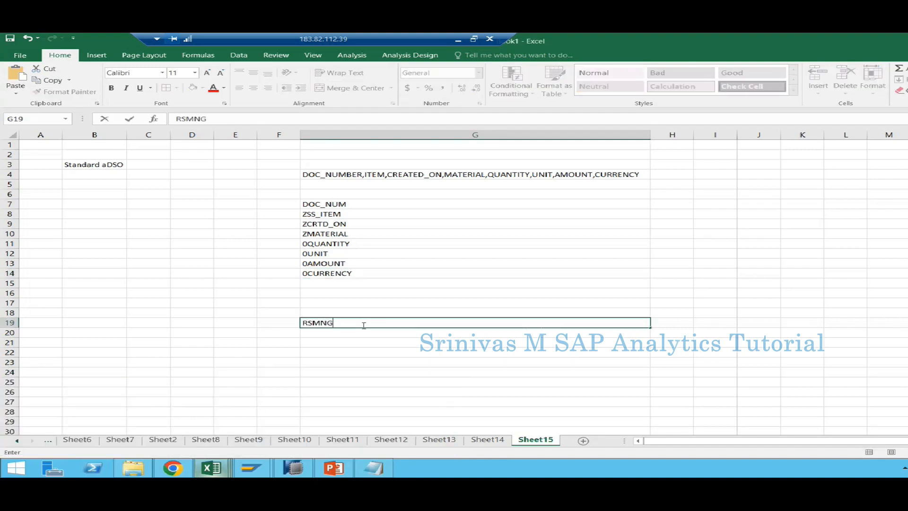
pyautogui.hotkey('ctrl', 'Return')
pyautogui.press('Up')
pyautogui.click(340, 323)
pyautogui.keyDown('ctrl'); pyautogui.scroll(3, 340, 331); pyautogui.keyUp('ctrl')
pyautogui.scroll(-2, 365, 367)
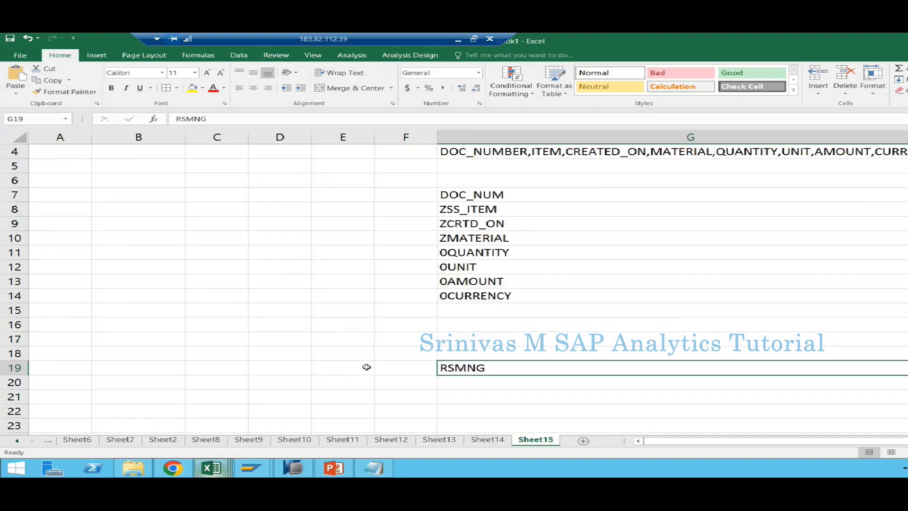
# Return to SAP GUI and open request management for the advanced DataStore object SR_ASALS1, closing the security notice.
pyautogui.hotkey('alt', 'Tab')
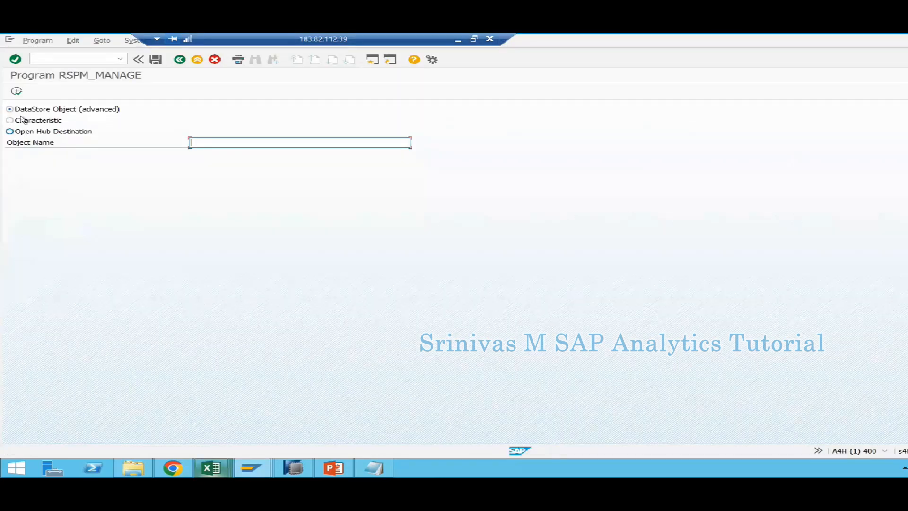
pyautogui.click(9, 110)
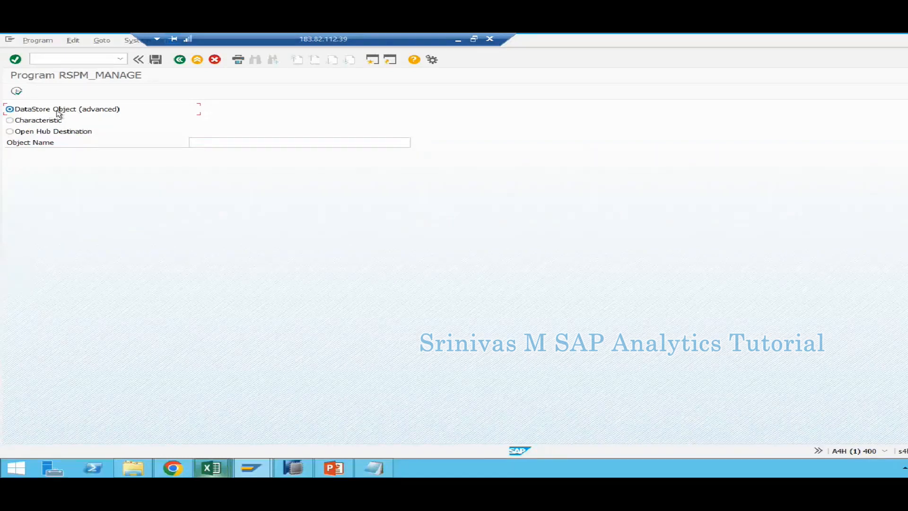
pyautogui.click(239, 141)
pyautogui.write('SR_ASALS1')
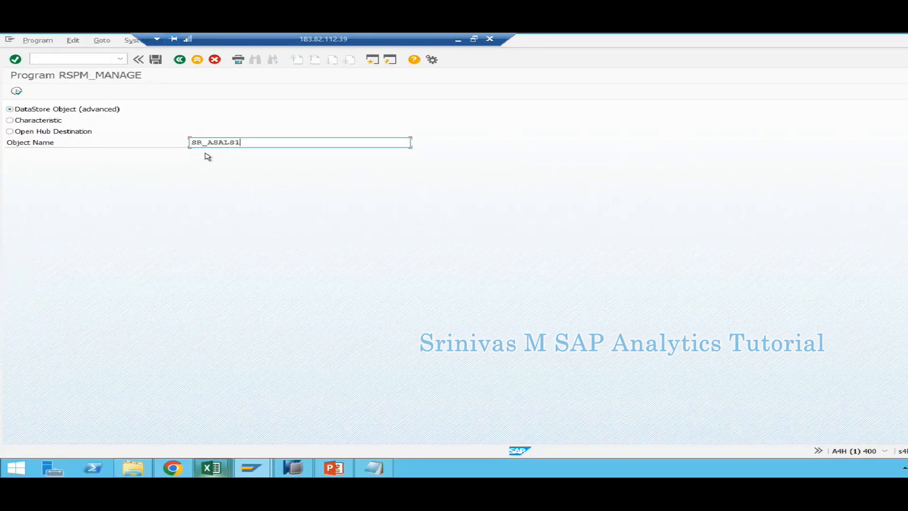
pyautogui.click(16, 91)
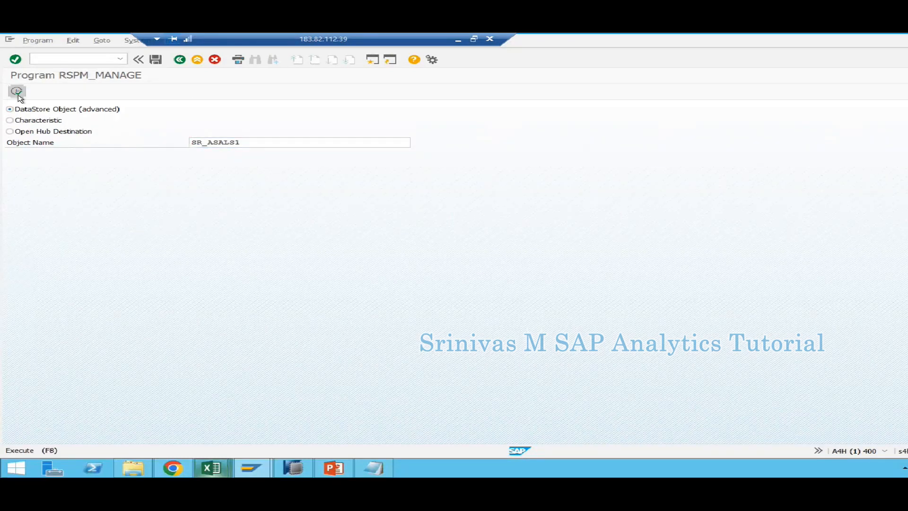
pyautogui.click(361, 324)
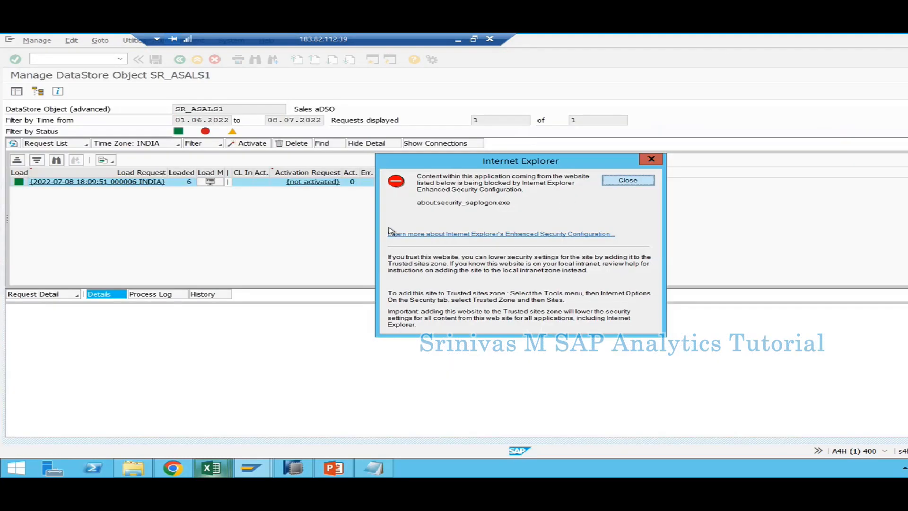
pyautogui.click(629, 183)
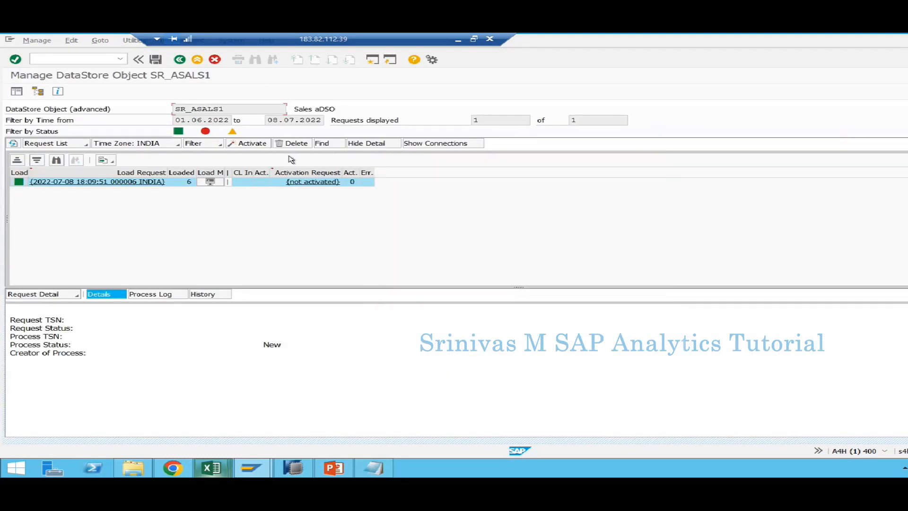
# Compare the SR_ASALS1 management view with SAP HANA Studio and examine the load request's details and activation columns.
pyautogui.click(306, 463)
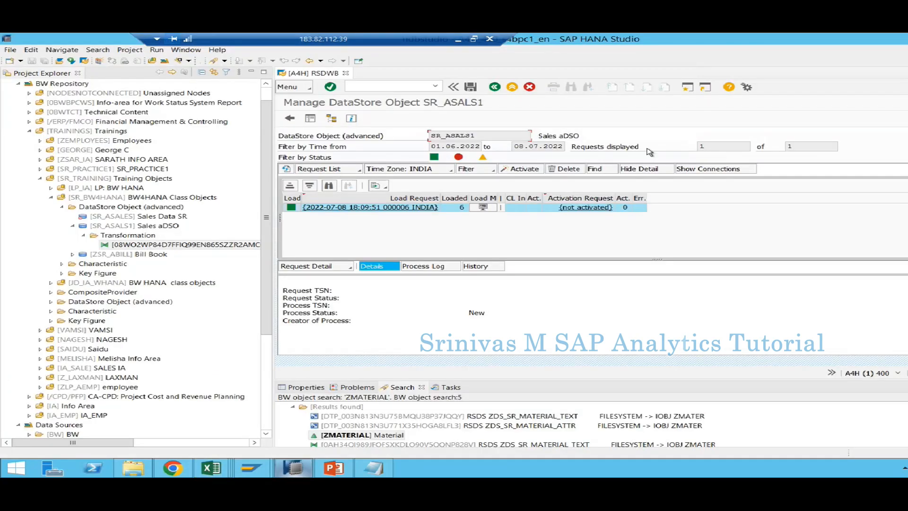
pyautogui.hotkey('alt', 'Tab')
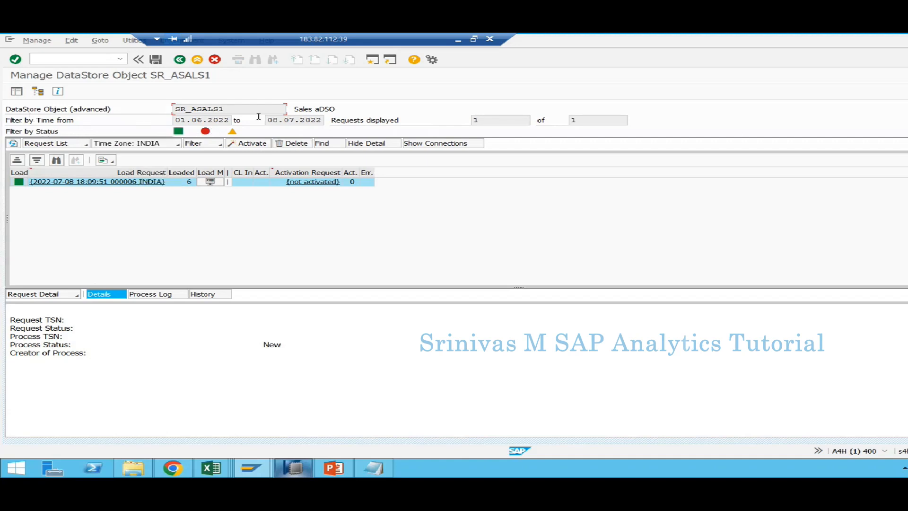
pyautogui.moveTo(240, 107); pyautogui.dragTo(162, 109)
pyautogui.click(190, 184)
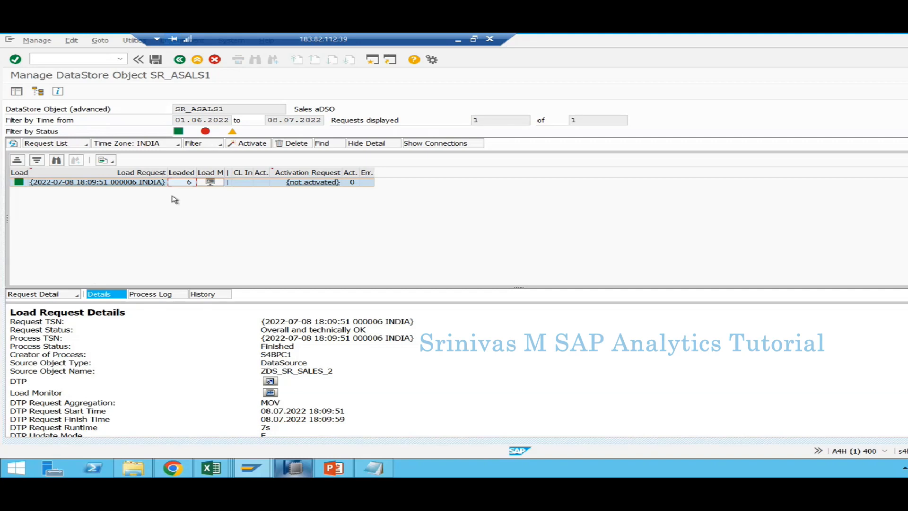
pyautogui.click(249, 184)
# Review the flat file to s.aDSO flow in PowerPoint and the Standard aDSO table notes on Sheet14 of the Excel workbook Book1.
pyautogui.click(324, 469)
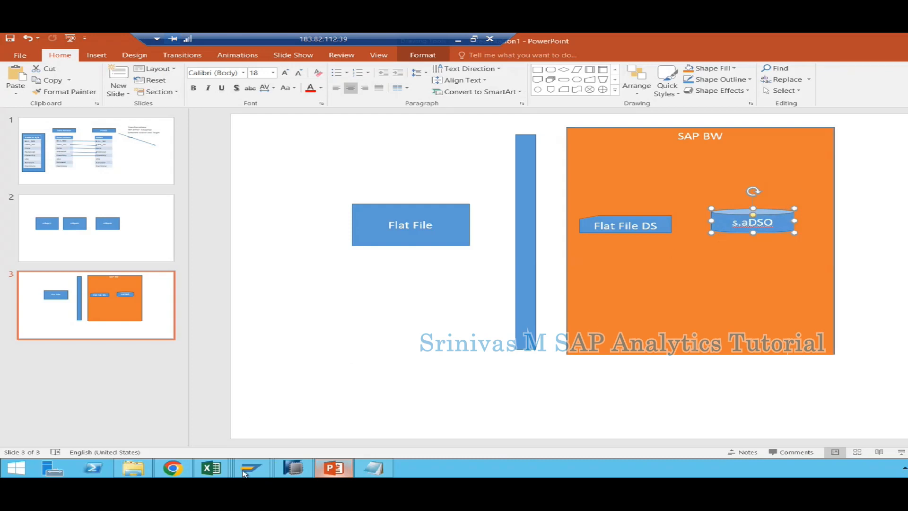
pyautogui.moveTo(211, 468)
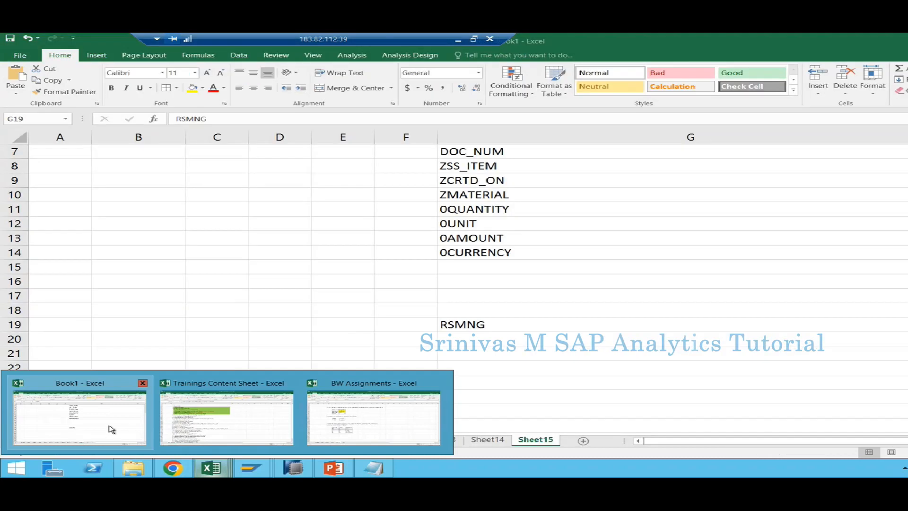
pyautogui.click(112, 429)
pyautogui.scroll(2, 348, 237)
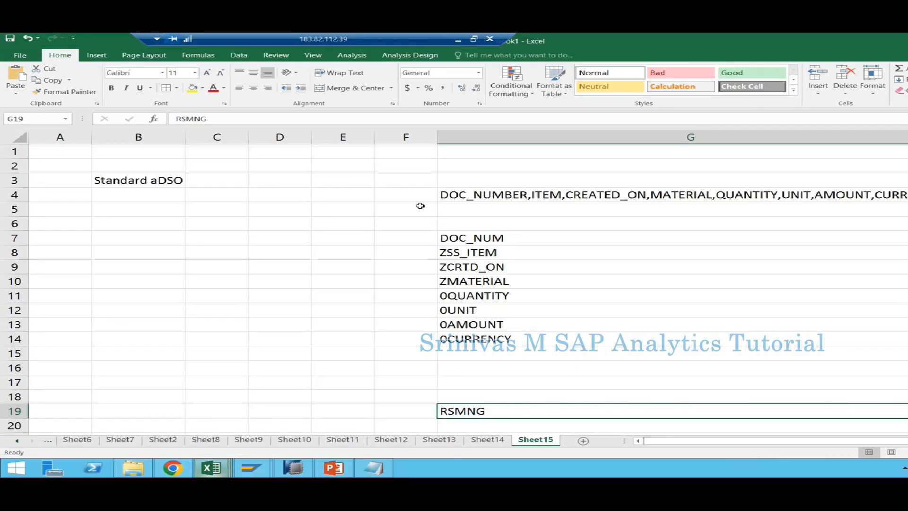
pyautogui.click(475, 438)
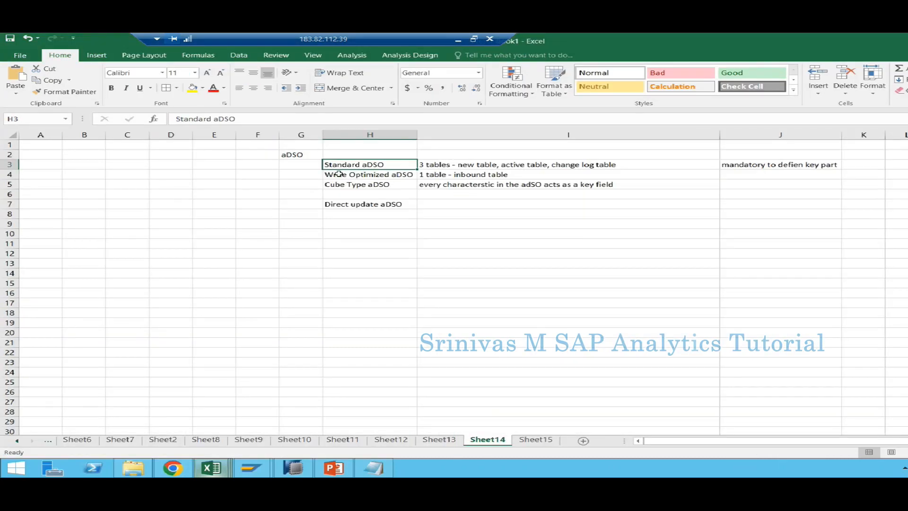
pyautogui.click(462, 163)
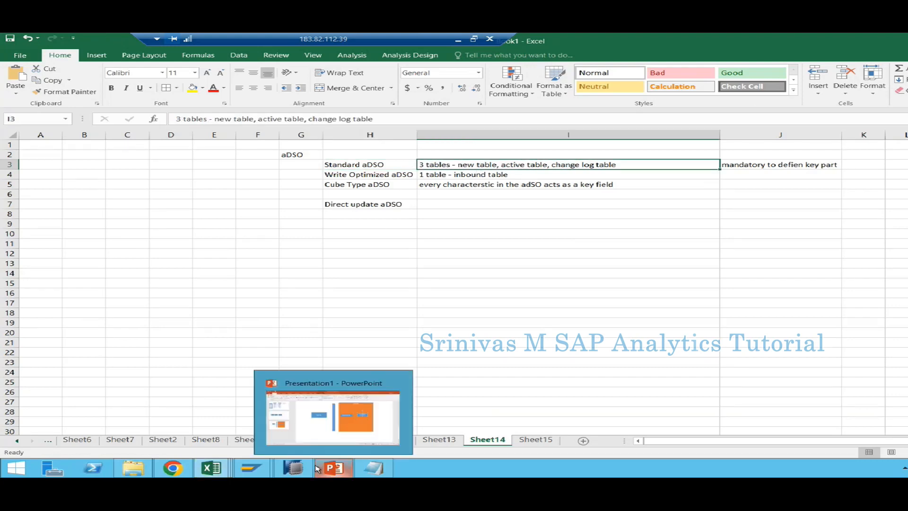
pyautogui.click(333, 468)
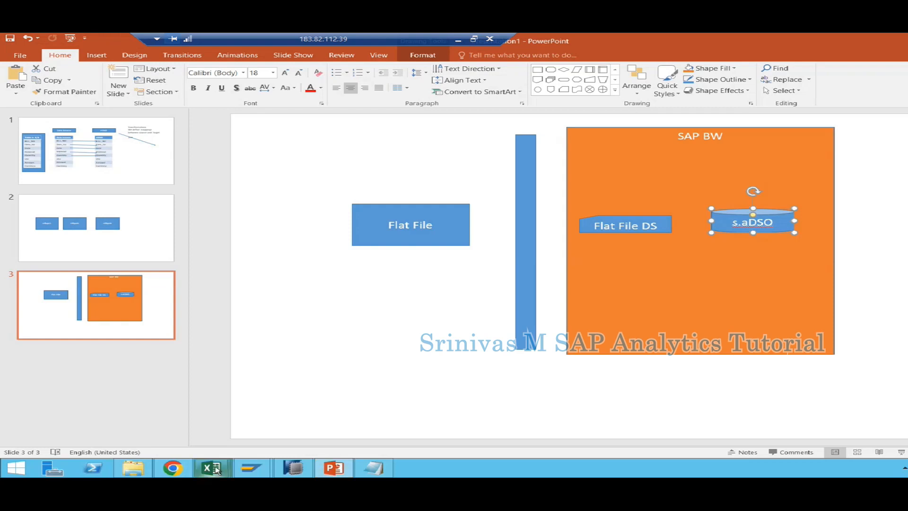
pyautogui.moveTo(211, 468)
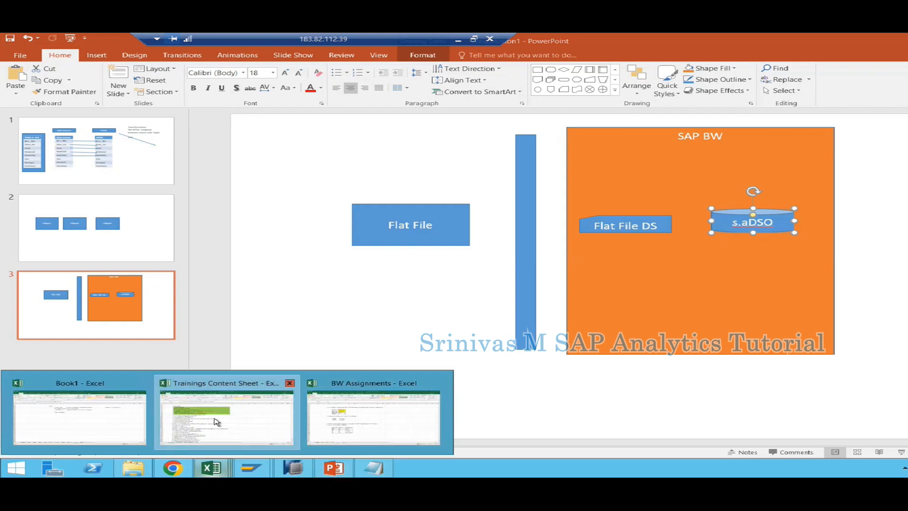
pyautogui.click(79, 416)
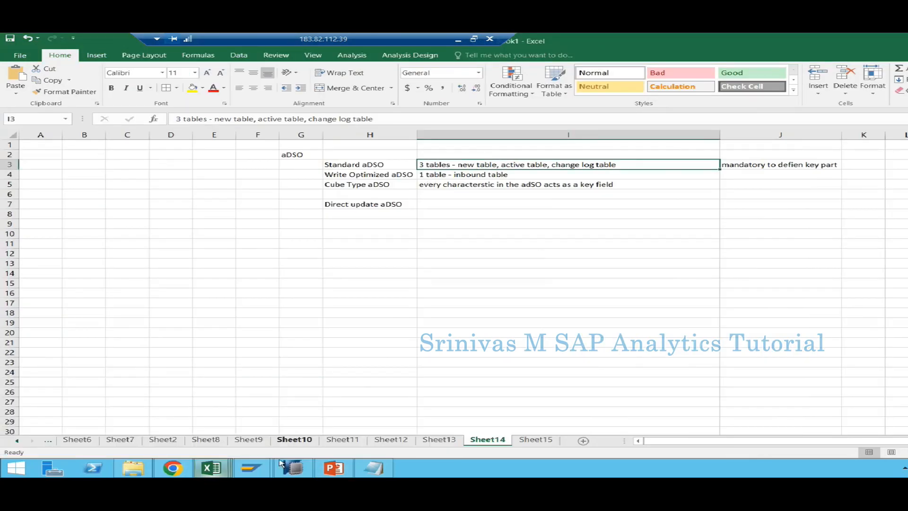
# Return to the SR_ASALS1 management view in SAP GUI and list all new data records in table /BIC/ASR_ASALS11.
pyautogui.moveTo(257, 467)
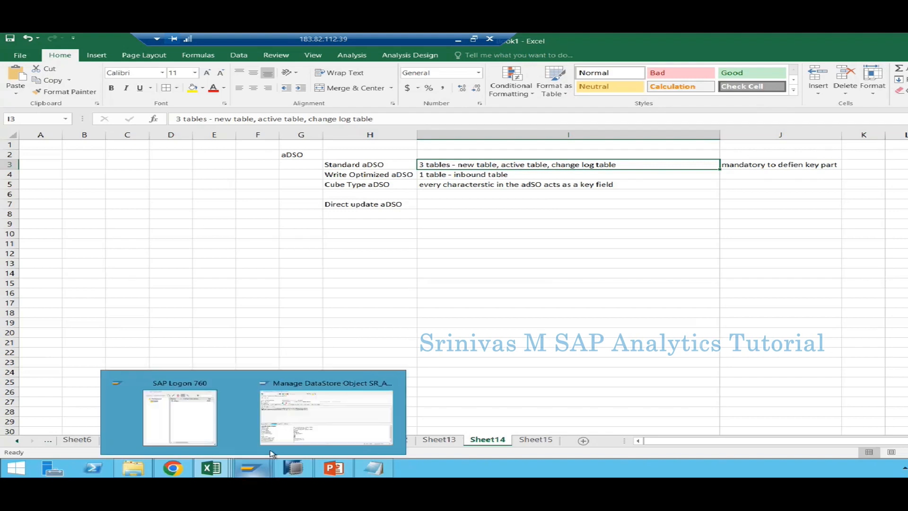
pyautogui.click(286, 431)
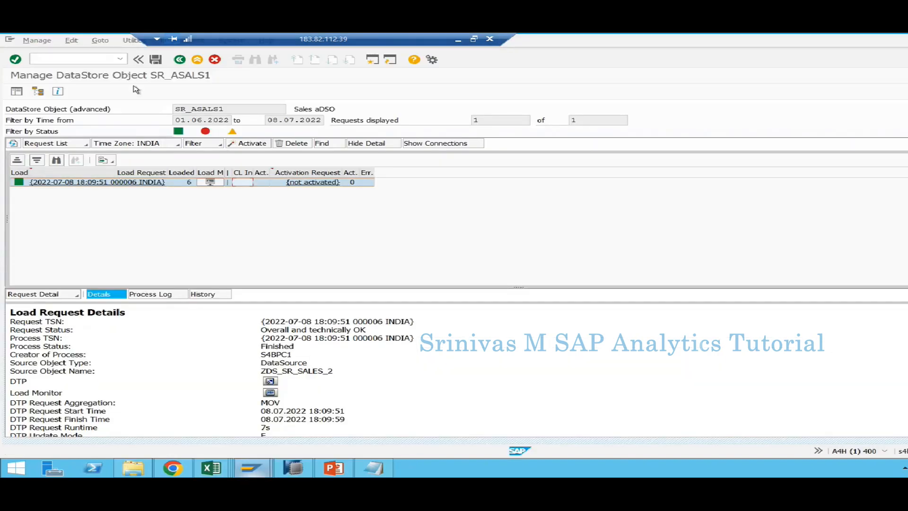
pyautogui.click(130, 42)
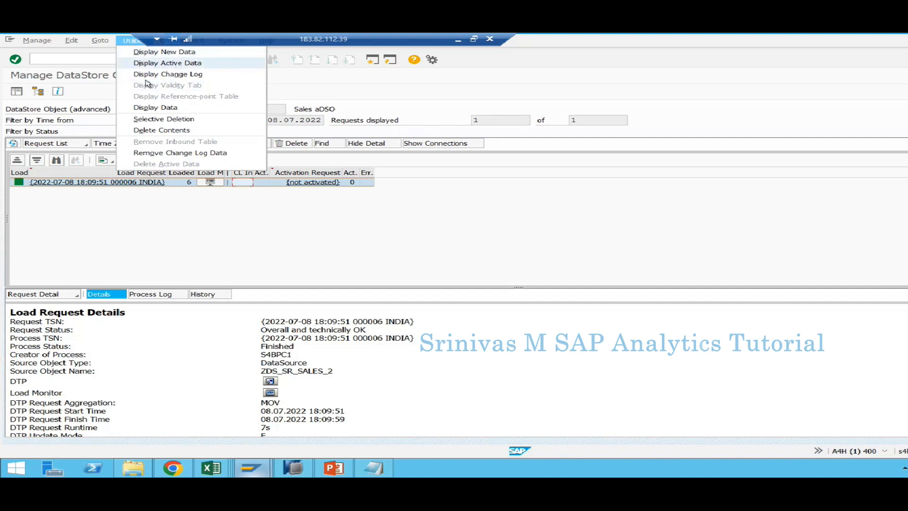
pyautogui.click(164, 53)
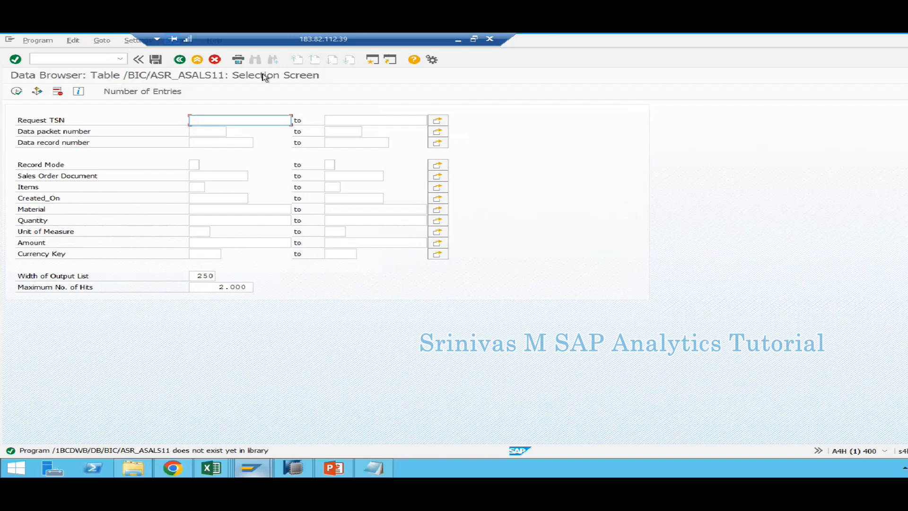
pyautogui.click(17, 91)
pyautogui.click(328, 146)
pyautogui.click(319, 163)
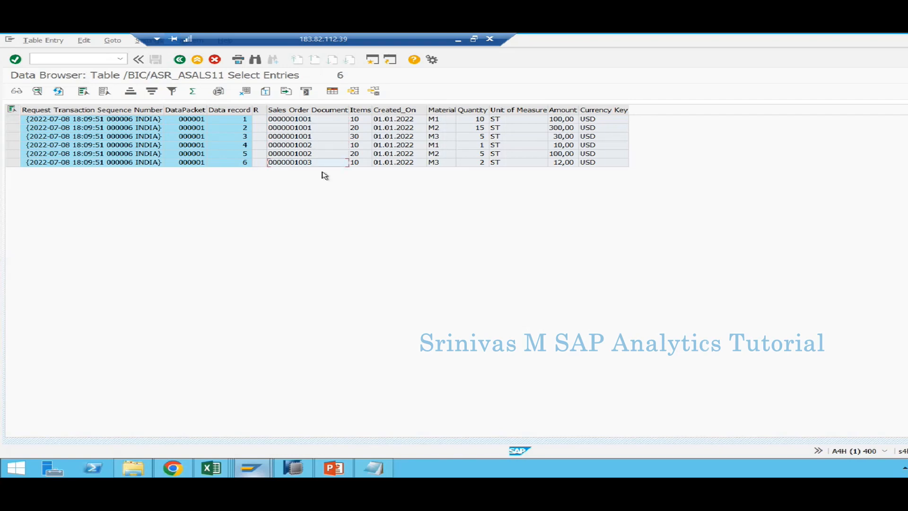
# Examine the request, data packet, record number and sales columns of the new data records, then return to the management view.
pyautogui.click(316, 120)
pyautogui.click(330, 468)
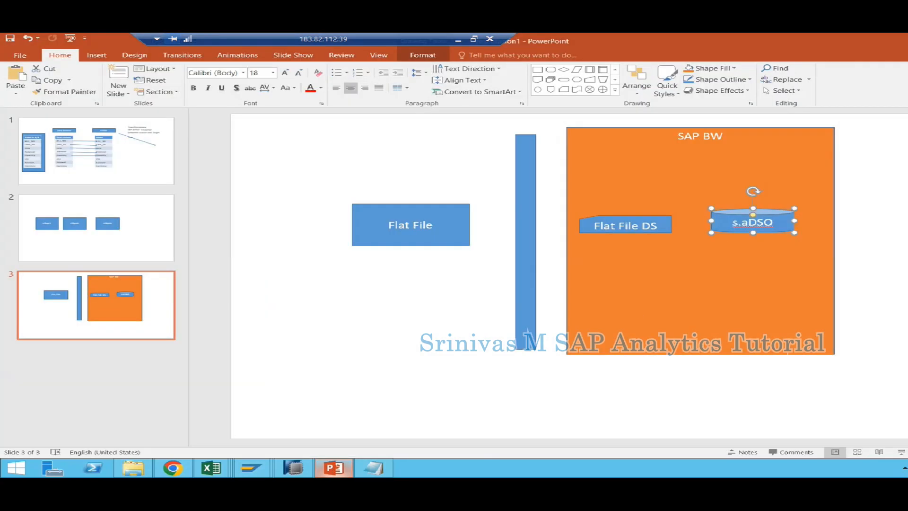
pyautogui.hotkey('alt', 'Tab')
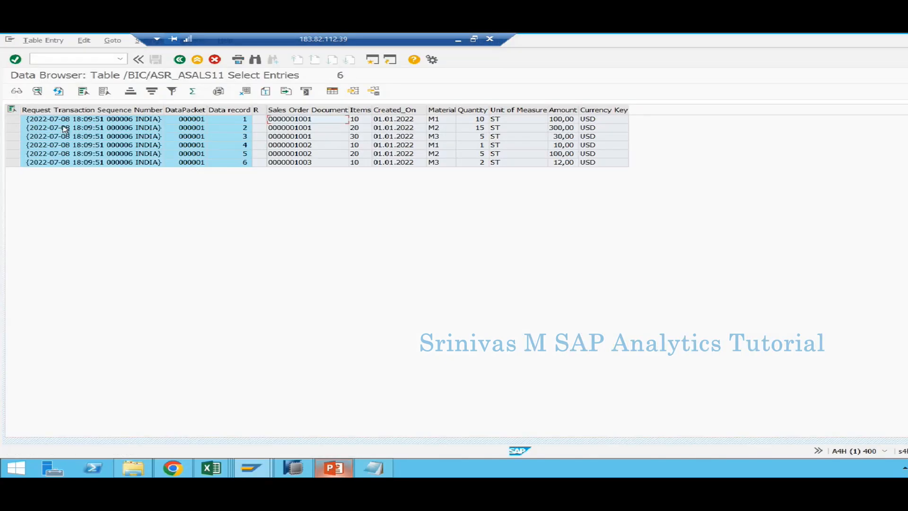
pyautogui.moveTo(14, 118); pyautogui.dragTo(14, 163)
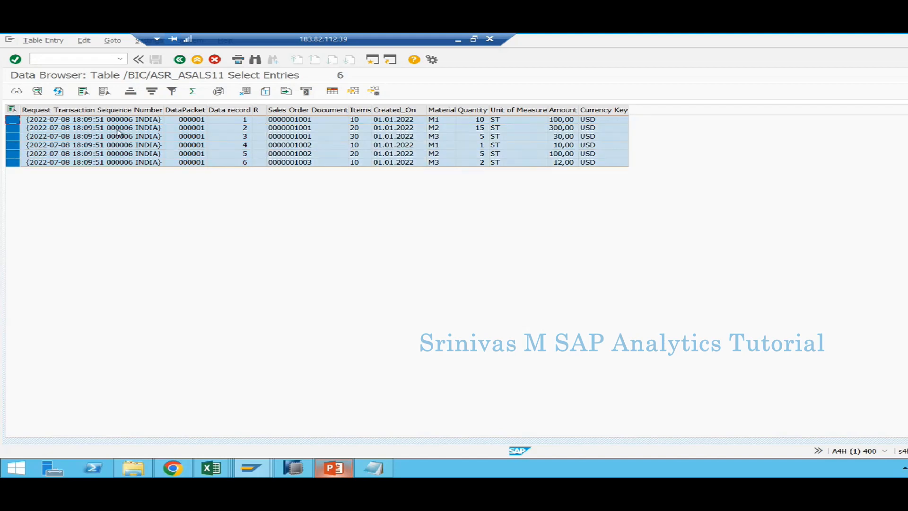
pyautogui.click(137, 129)
pyautogui.click(296, 129)
pyautogui.moveTo(307, 112); pyautogui.dragTo(595, 111)
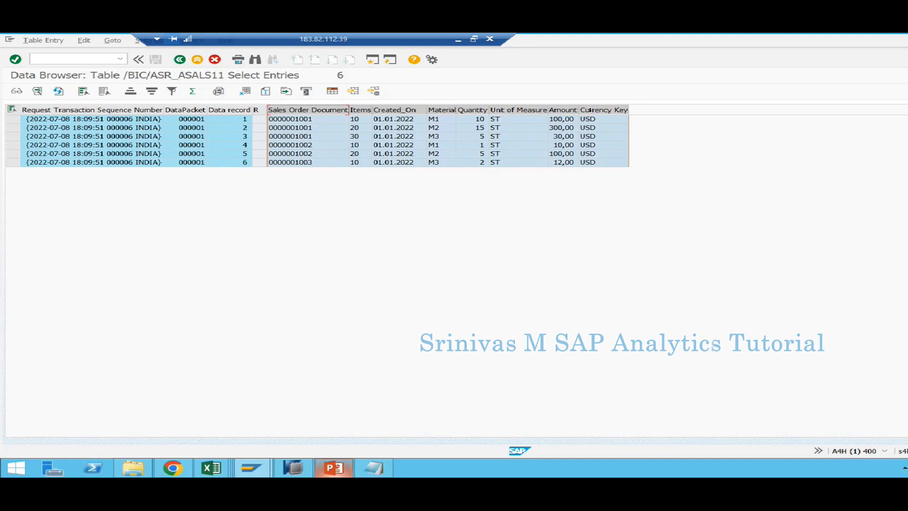
pyautogui.click(86, 122)
pyautogui.click(73, 129)
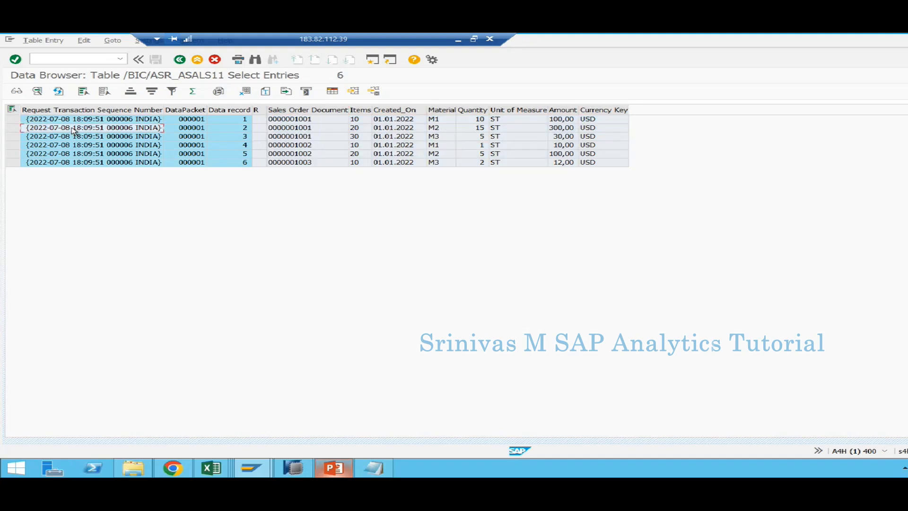
pyautogui.click(226, 110)
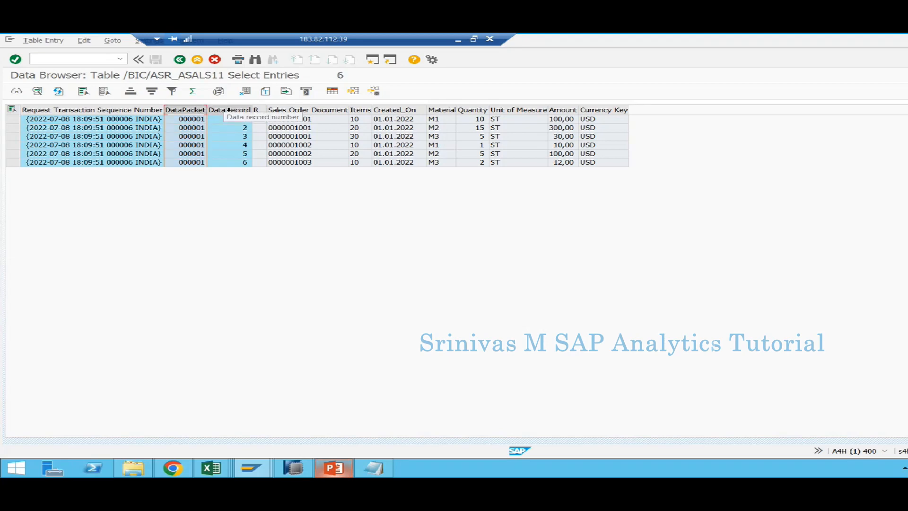
pyautogui.click(180, 60)
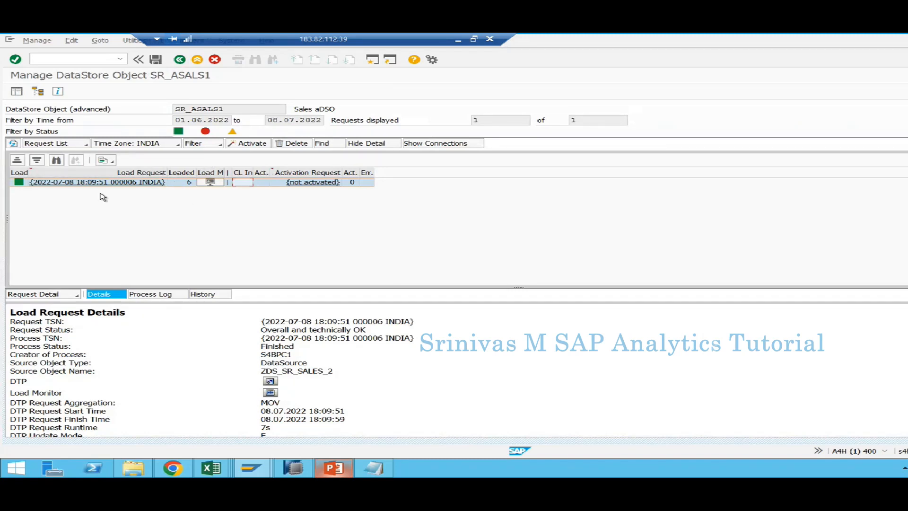
# Activate the load request of SR_ASALS1 with background activation enabled and request-by-request activation off.
pyautogui.click(187, 182)
pyautogui.click(258, 145)
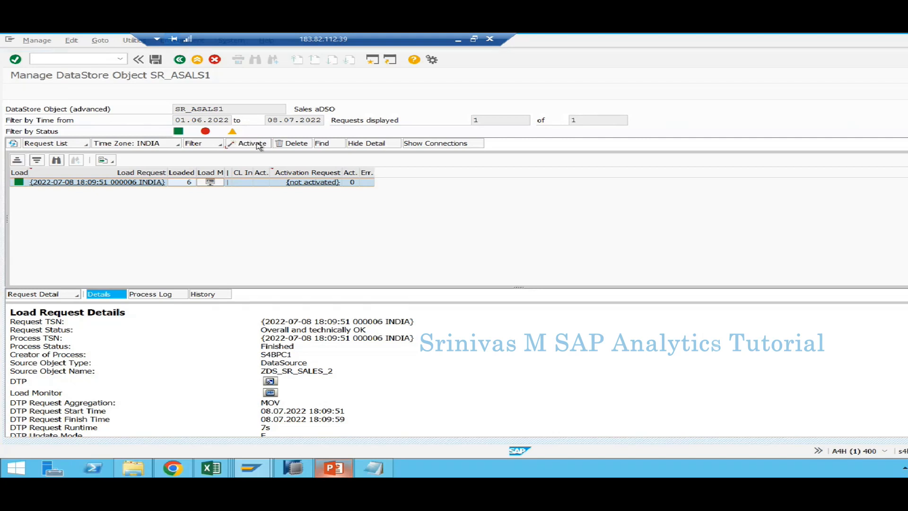
pyautogui.moveTo(174, 161); pyautogui.dragTo(355, 162)
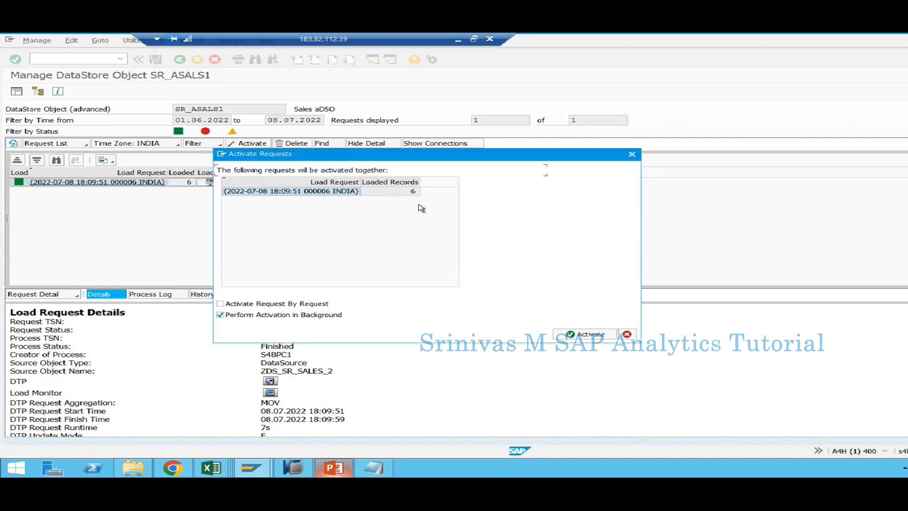
pyautogui.click(350, 193)
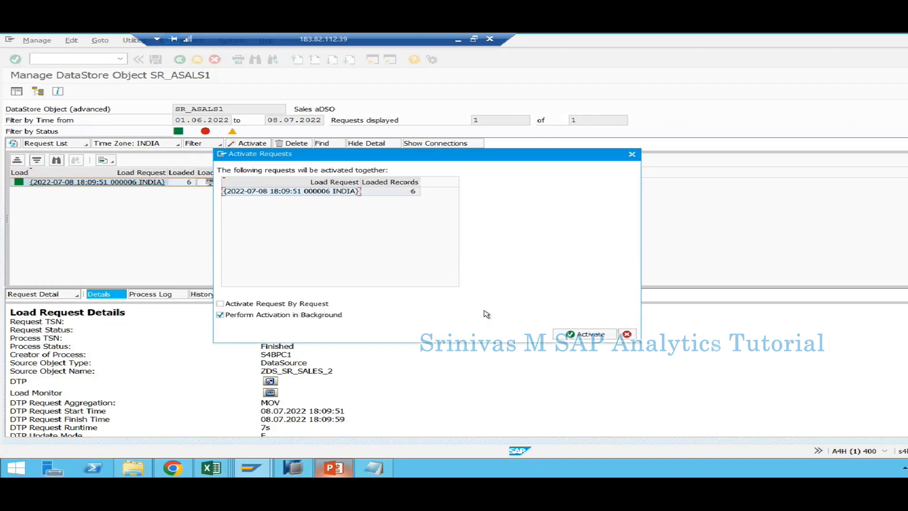
pyautogui.click(570, 337)
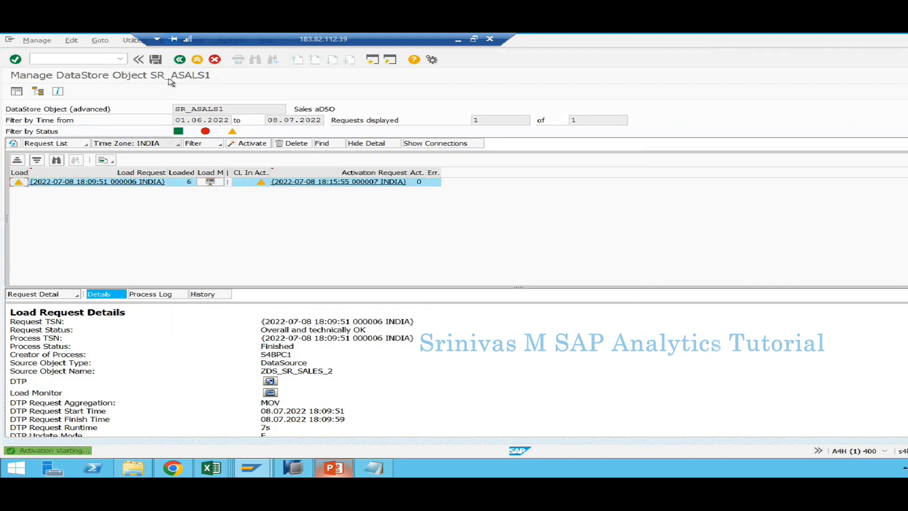
# Check the number of entries in the active data table /BIC/ASR_ASALS12 and return to the management view.
pyautogui.click(128, 41)
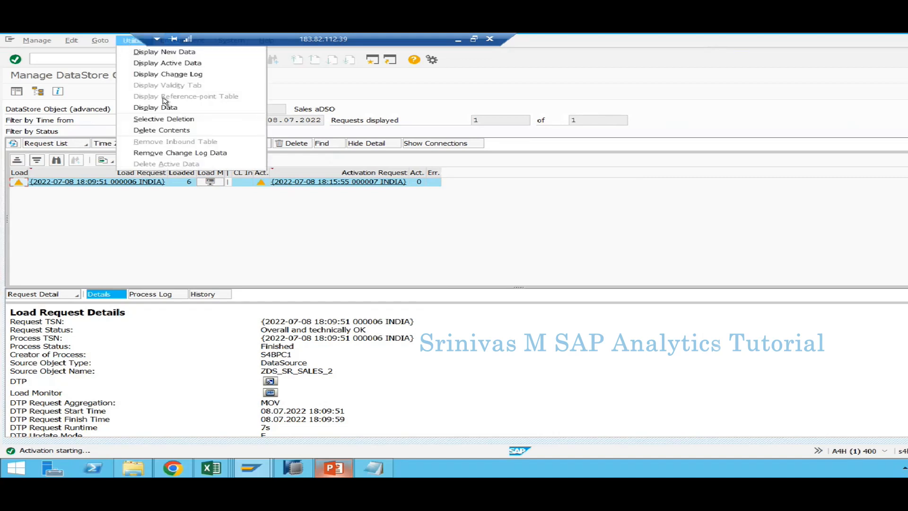
pyautogui.click(167, 62)
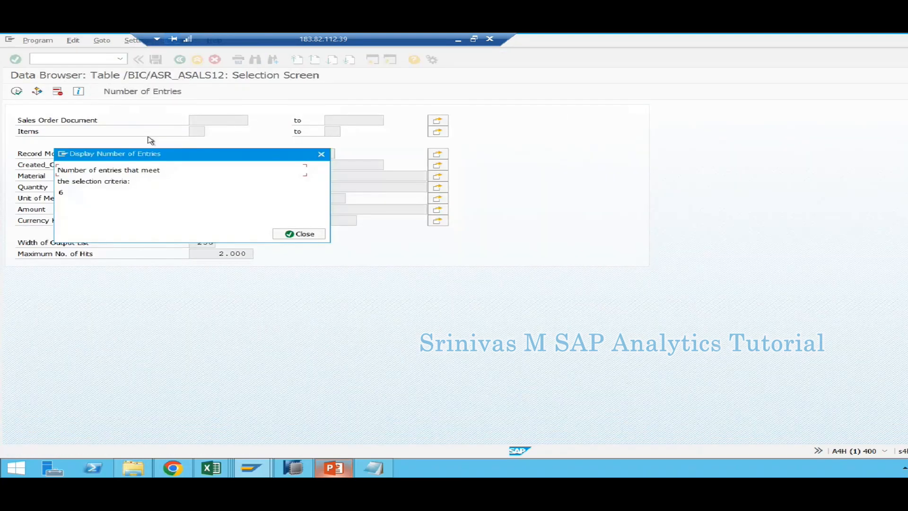
pyautogui.press('Return')
pyautogui.click(180, 60)
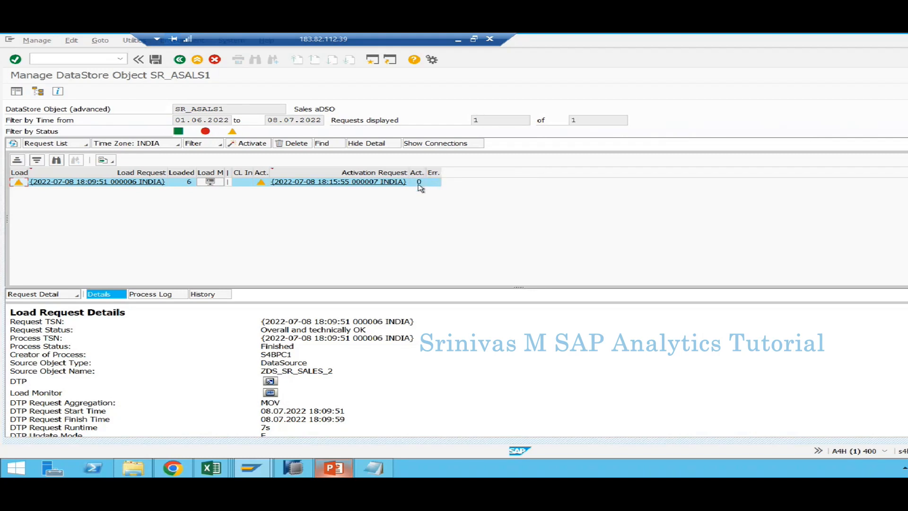
# Refresh the request list and check the new data table /BIC/ASR_ASALS11 for remaining entries after activation.
pyautogui.click(12, 143)
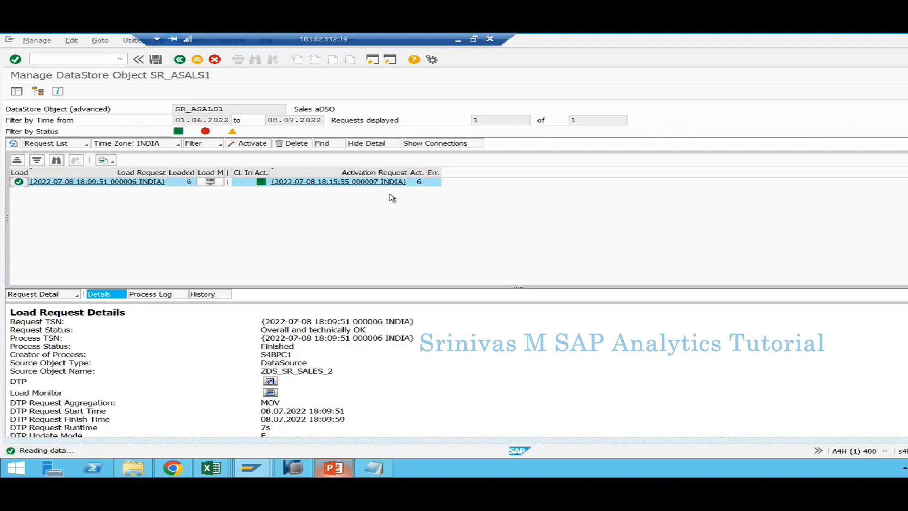
pyautogui.click(178, 183)
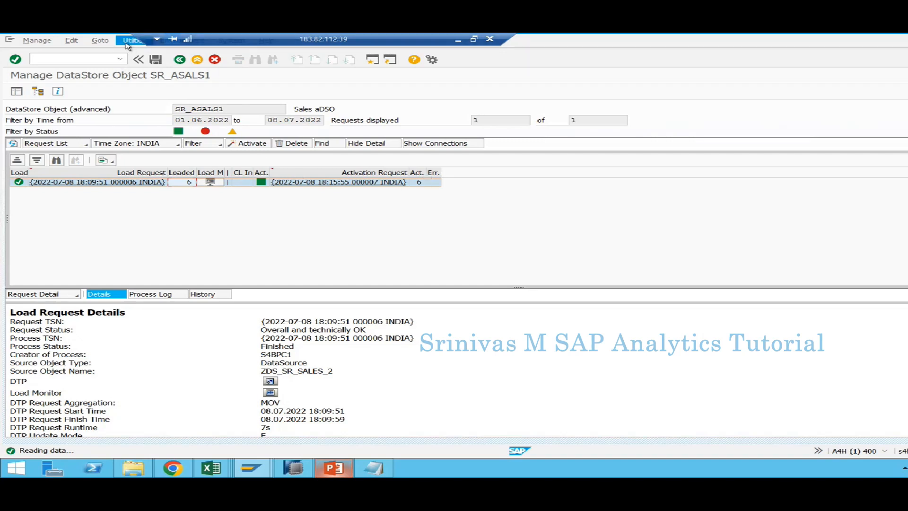
pyautogui.click(127, 41)
pyautogui.click(156, 50)
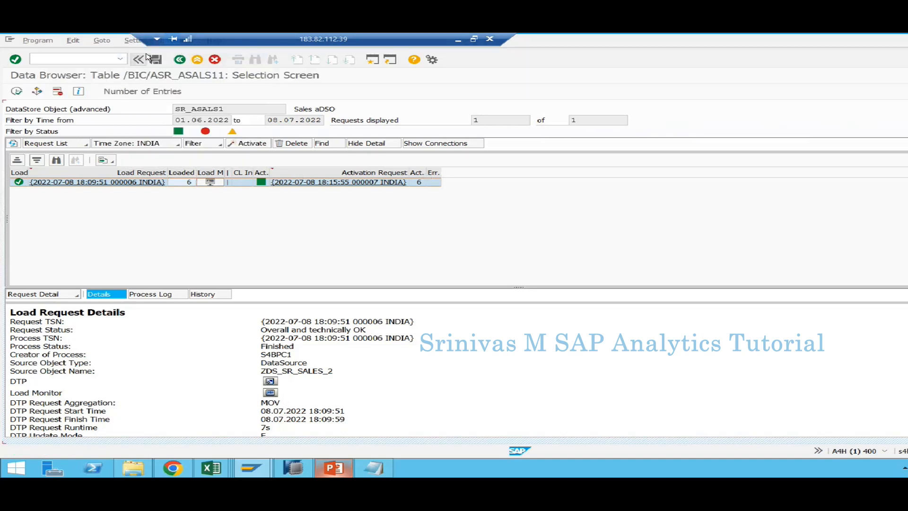
pyautogui.click(142, 91)
pyautogui.click(308, 235)
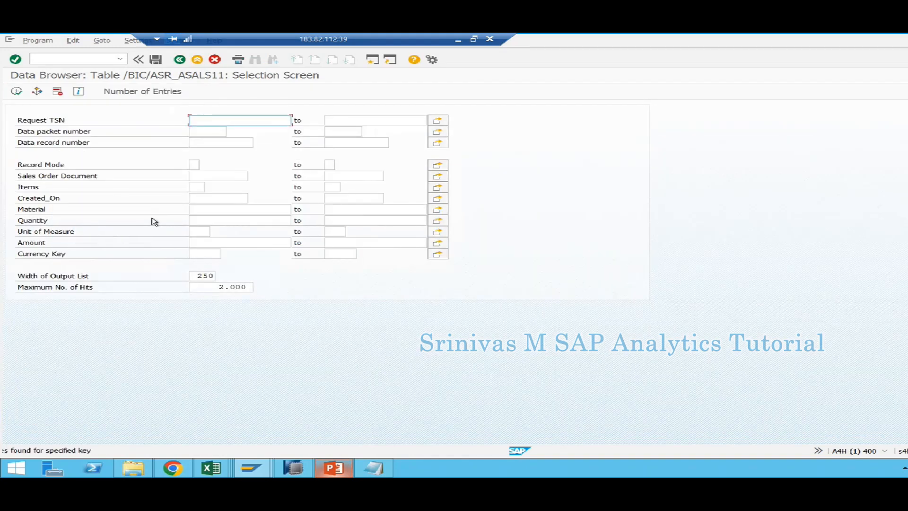
pyautogui.click(188, 61)
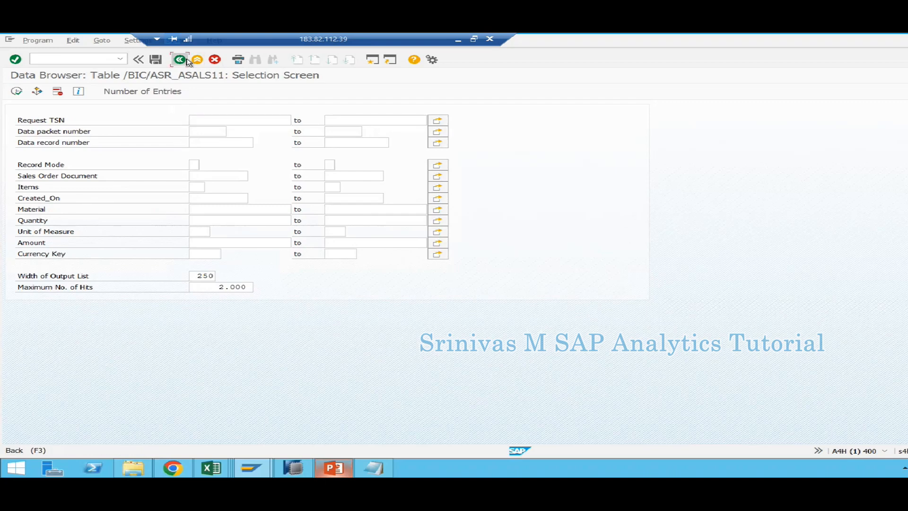
# Display all active data records of SR_ASALS1 in table /BIC/ASR_ASALS12.
pyautogui.click(129, 41)
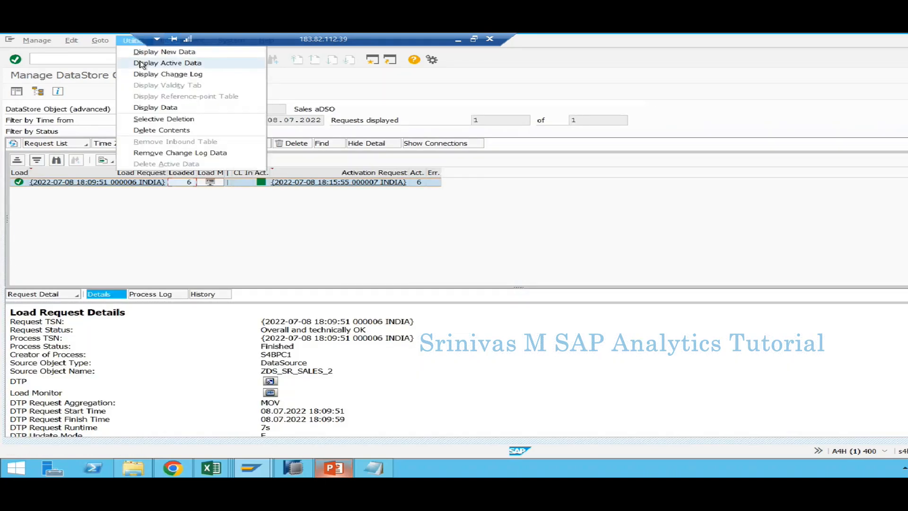
pyautogui.click(141, 64)
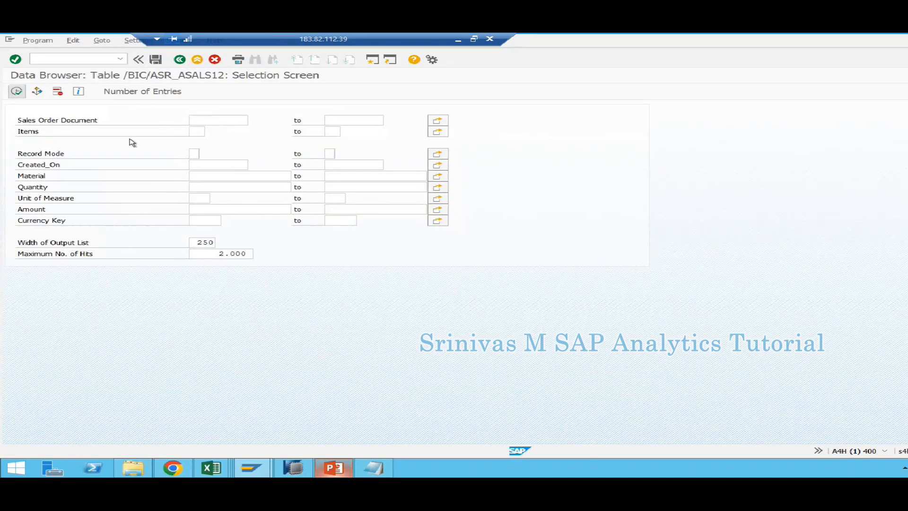
pyautogui.press('F8')
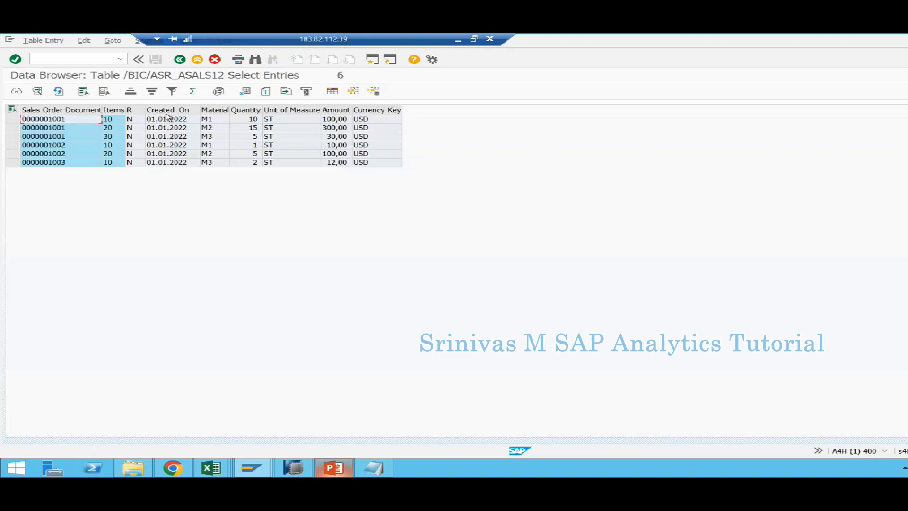
# Examine the key and data columns of active data table /BIC/ASR_ASALS12, consulting the data flow slide in PowerPoint before returning to SAP.
pyautogui.moveTo(167, 110); pyautogui.dragTo(375, 109)
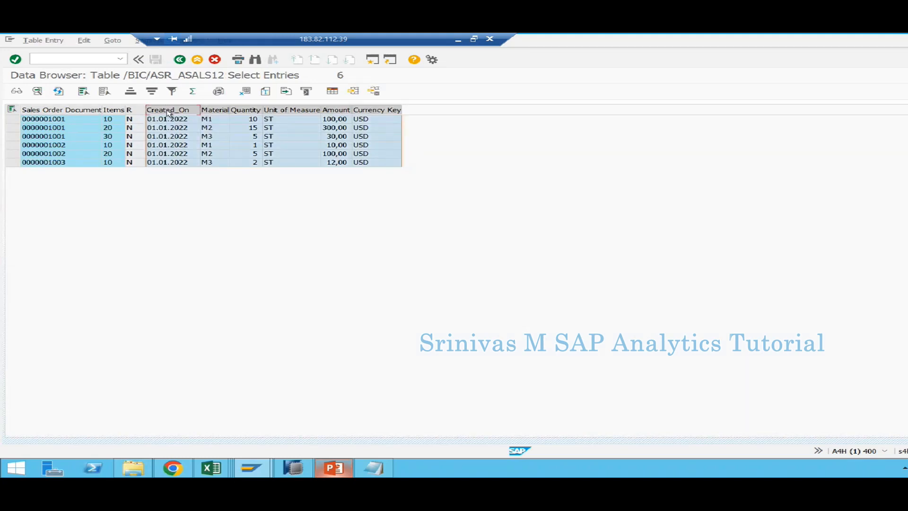
pyautogui.click(88, 112)
pyautogui.click(87, 146)
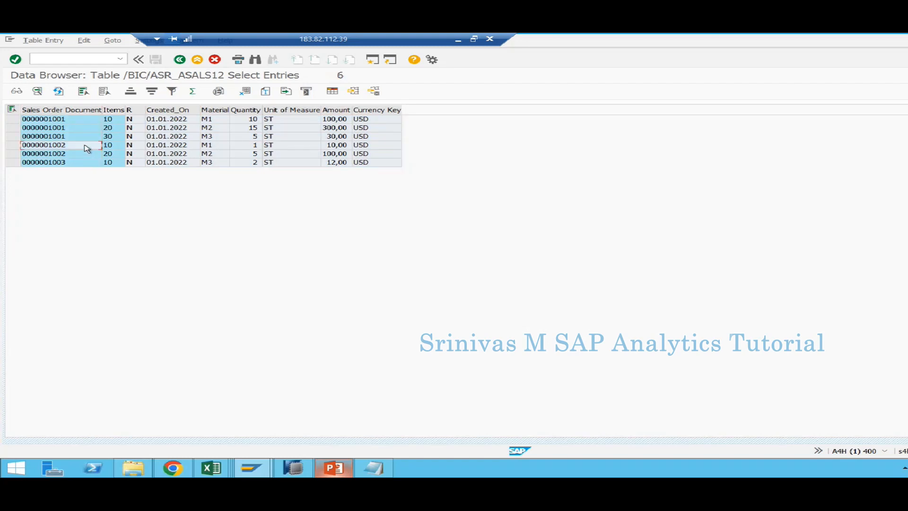
pyautogui.click(112, 110)
pyautogui.moveTo(168, 111); pyautogui.dragTo(397, 114)
pyautogui.click(358, 137)
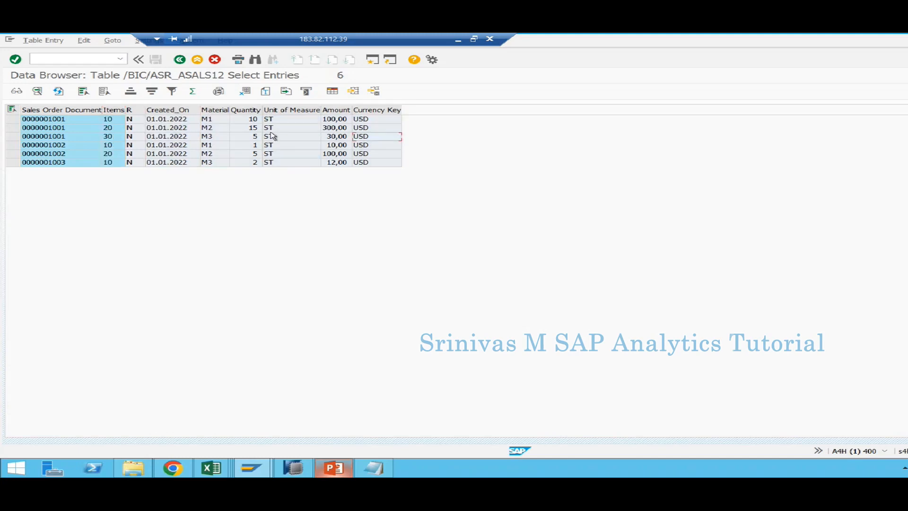
pyautogui.click(333, 468)
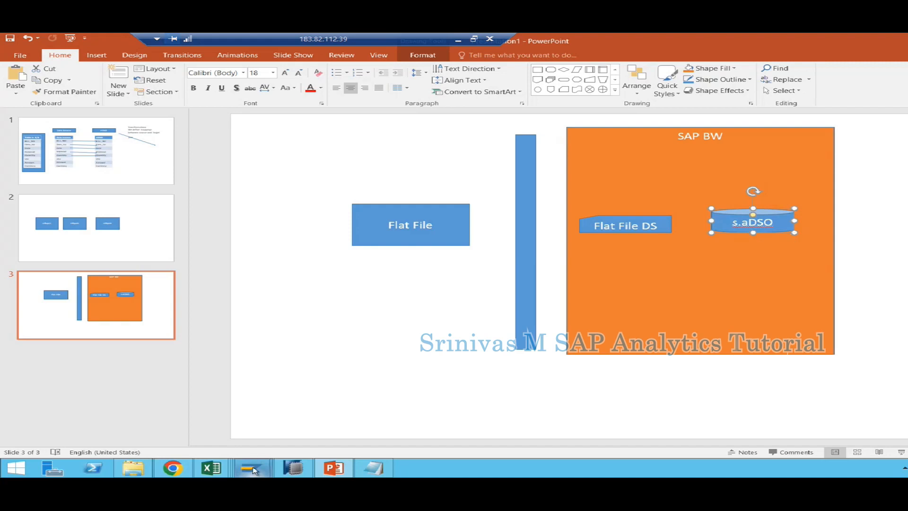
pyautogui.moveTo(254, 469)
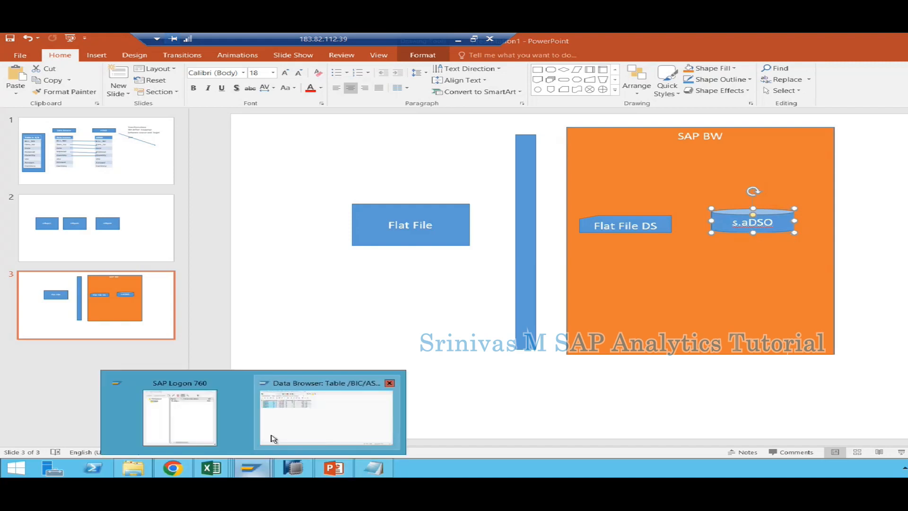
pyautogui.click(272, 438)
# Go back to the management view and display all change log records of SR_ASALS1 in table /BIC/ASR_ASALS13.
pyautogui.click(138, 163)
pyautogui.click(181, 60)
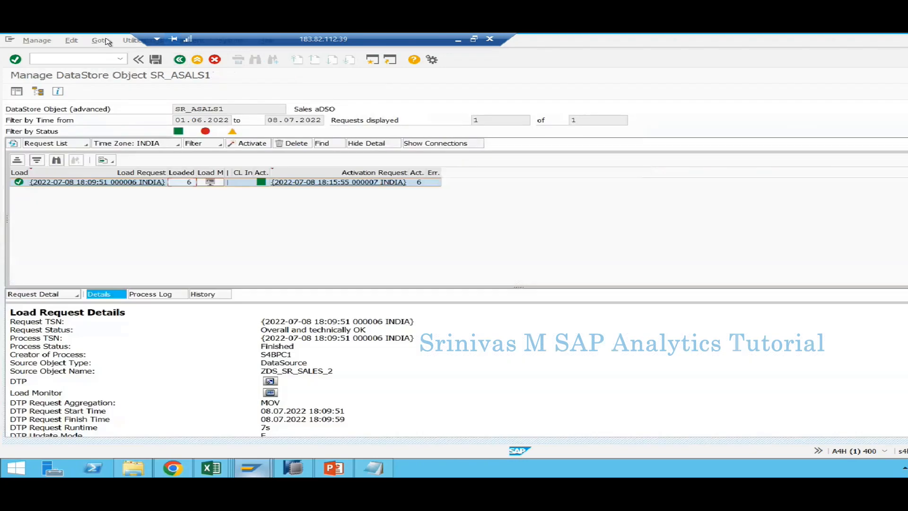
pyautogui.click(130, 41)
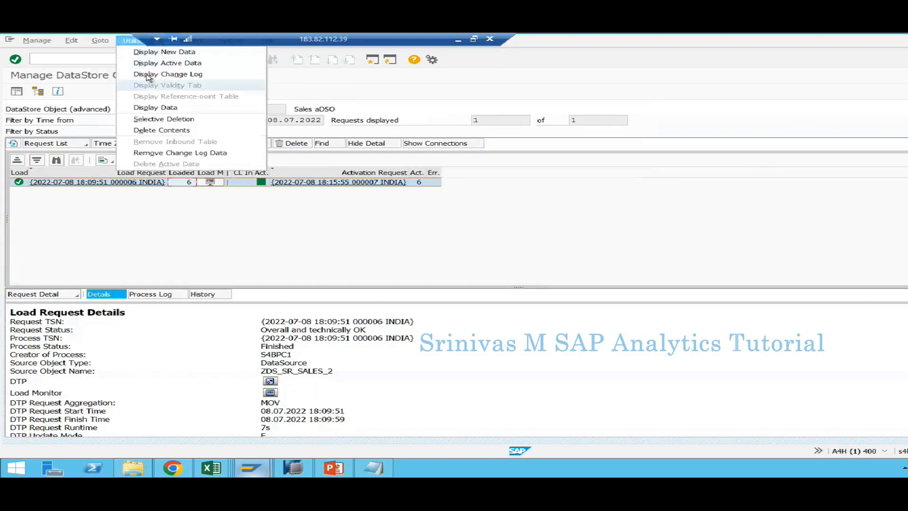
pyautogui.click(165, 76)
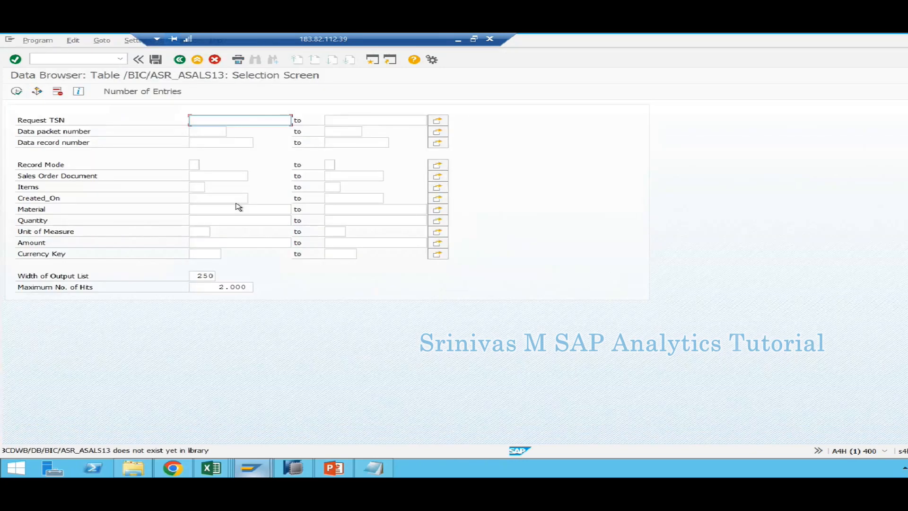
pyautogui.click(16, 91)
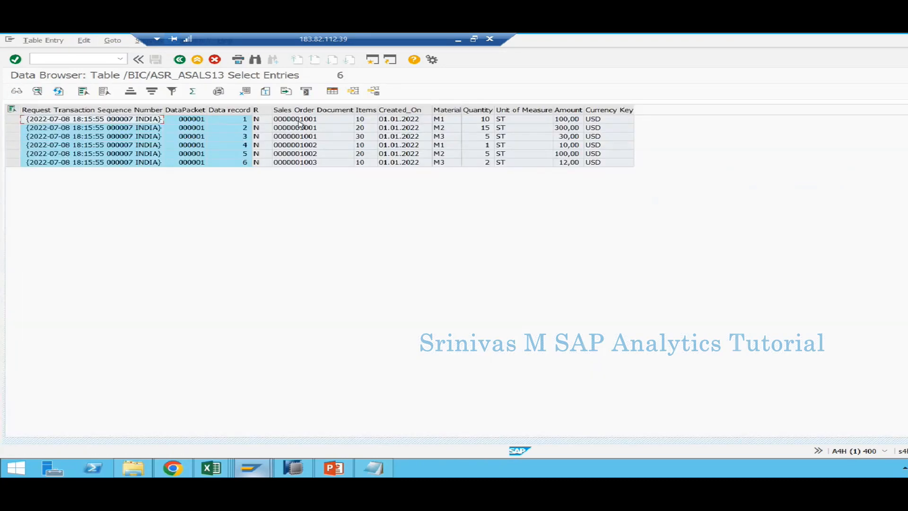
# Examine the change log's sales fields from Sales Order Document through Currency Key.
pyautogui.click(313, 110)
pyautogui.moveTo(410, 111); pyautogui.dragTo(605, 111)
pyautogui.click(303, 130)
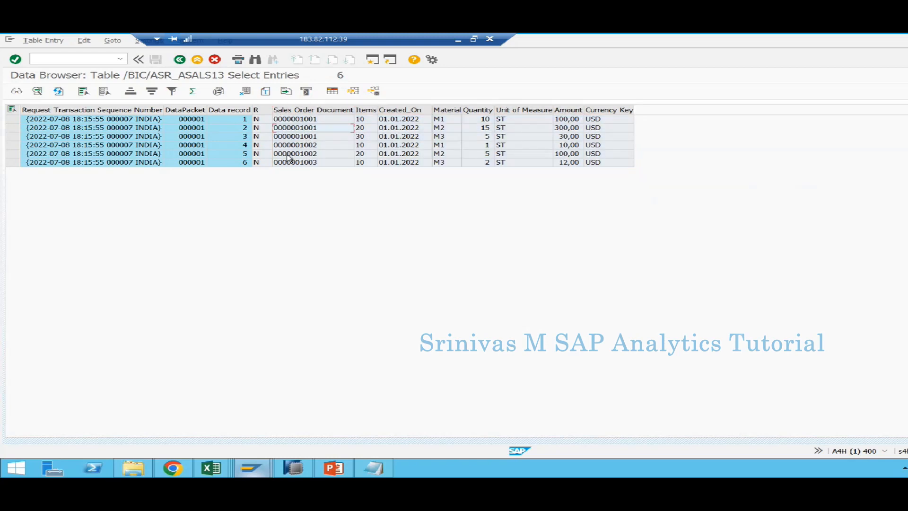
pyautogui.moveTo(268, 110); pyautogui.dragTo(600, 113)
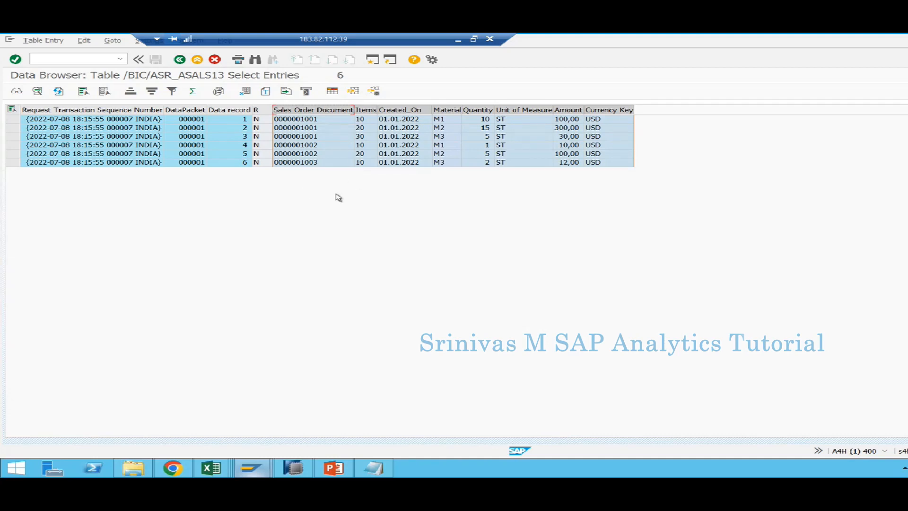
pyautogui.click(304, 131)
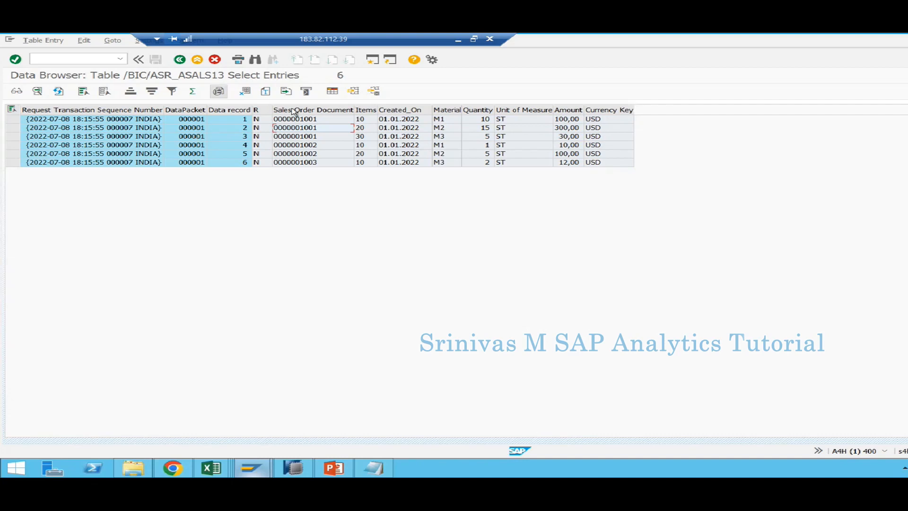
pyautogui.moveTo(340, 112); pyautogui.dragTo(614, 114)
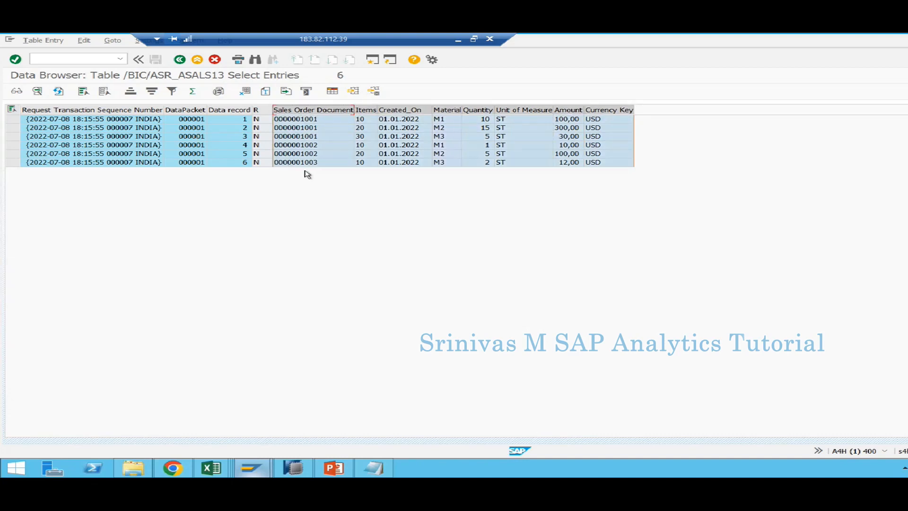
pyautogui.click(299, 138)
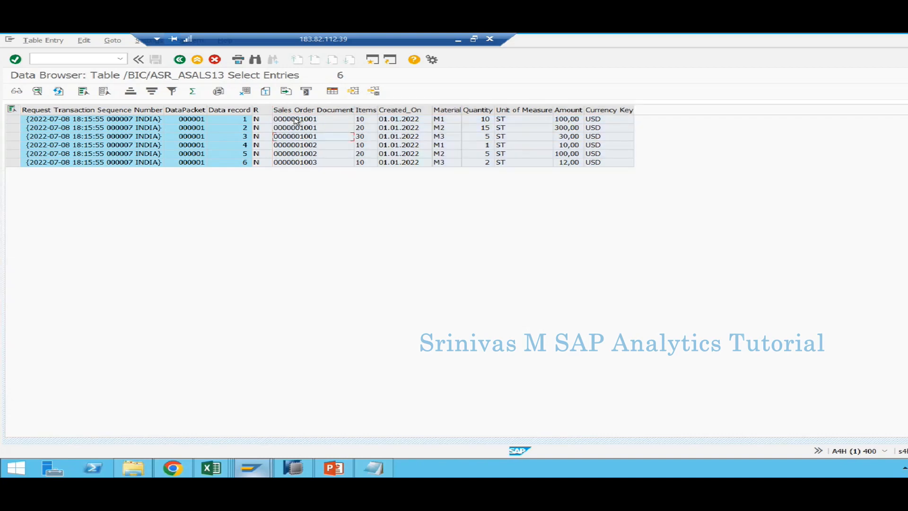
# Widen the record mode column and look up its possible values from the first change log record.
pyautogui.click(259, 110)
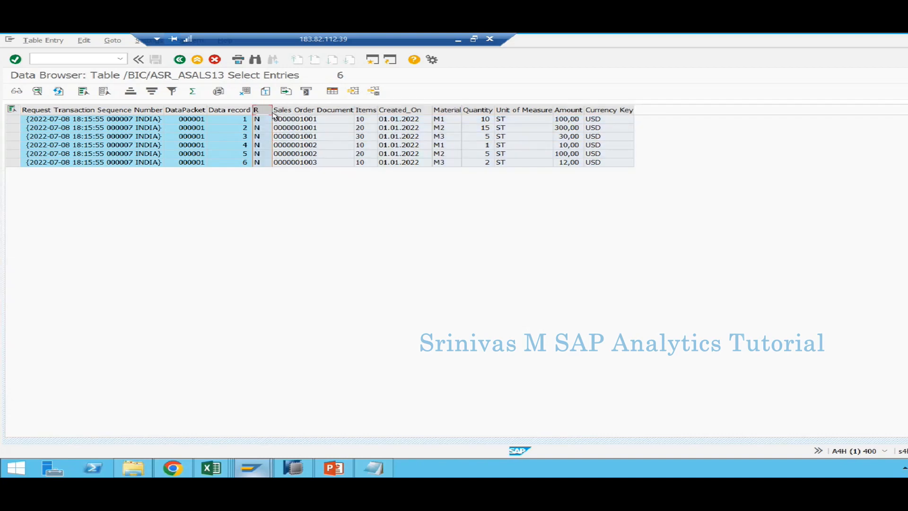
pyautogui.moveTo(329, 112); pyautogui.dragTo(331, 113)
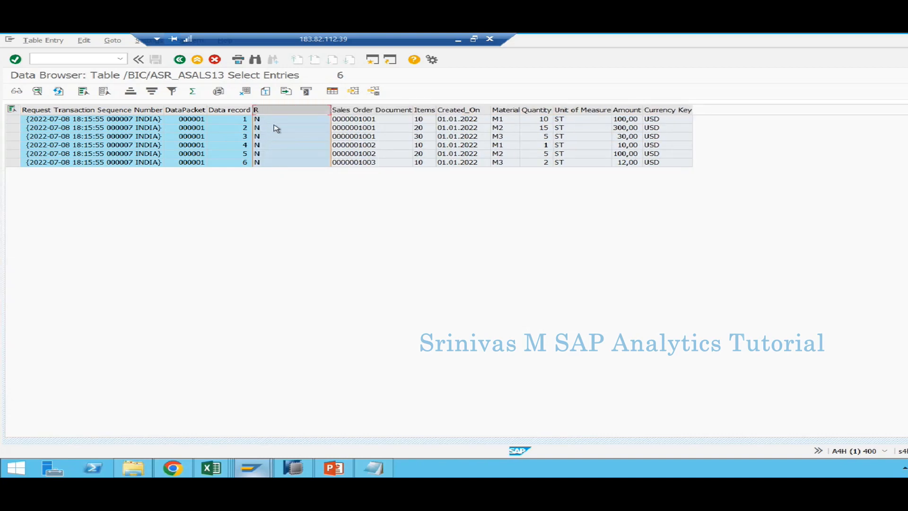
pyautogui.click(272, 127)
pyautogui.click(323, 119)
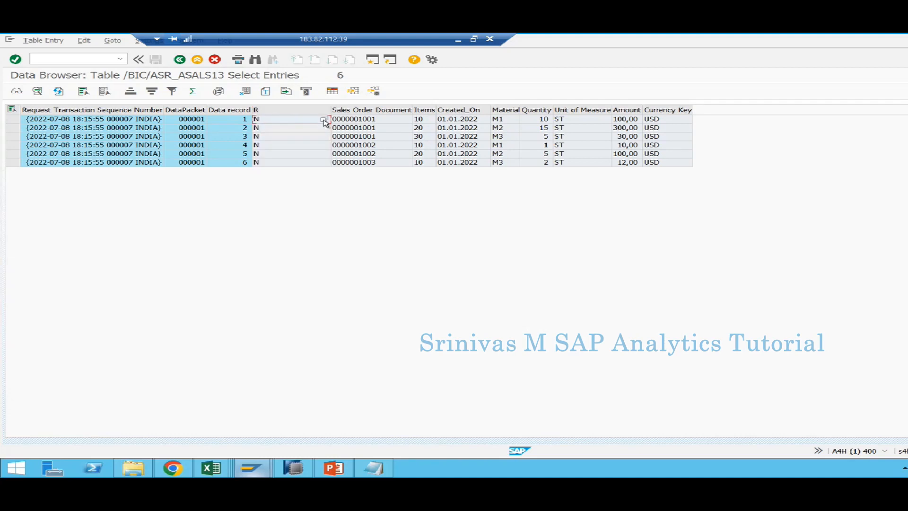
pyautogui.click(324, 120)
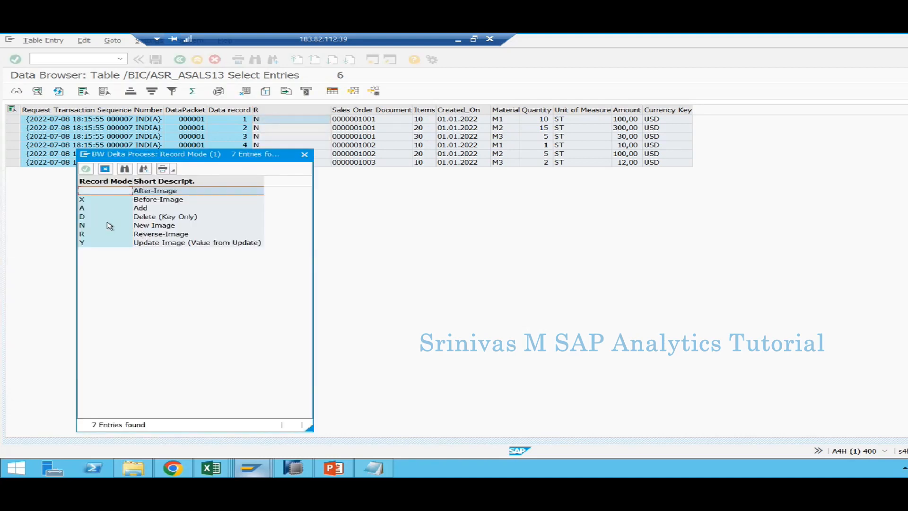
pyautogui.click(308, 155)
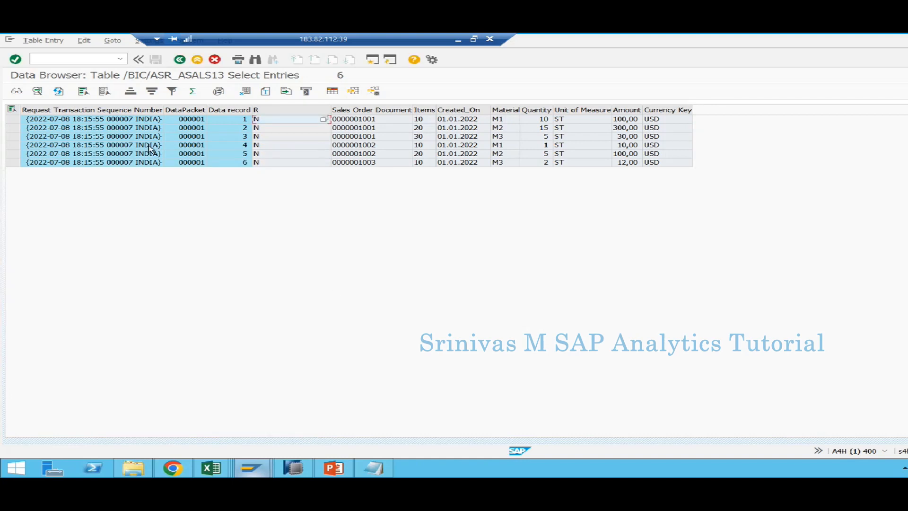
pyautogui.click(12, 119)
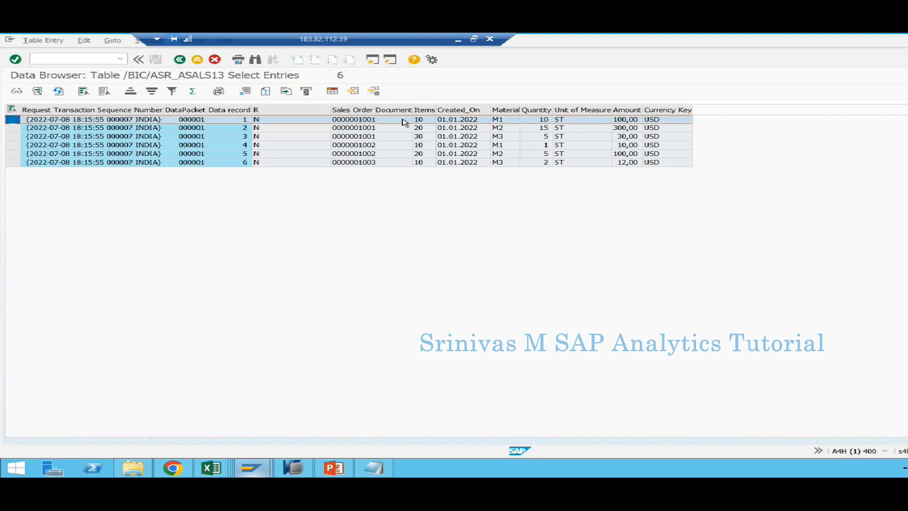
pyautogui.click(582, 162)
pyautogui.click(265, 120)
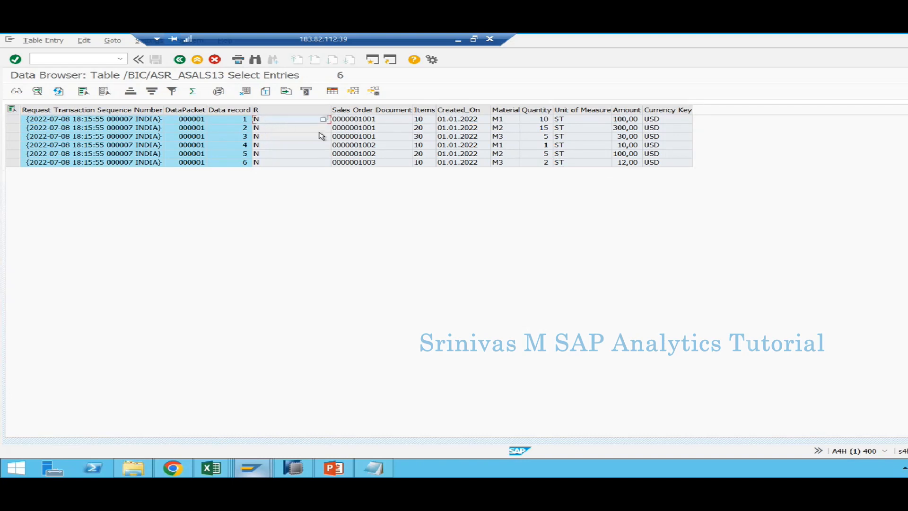
# Return to the SR_ASALS1 management view, then switch to PowerPoint and review the SAP BW data flow slide.
pyautogui.click(179, 60)
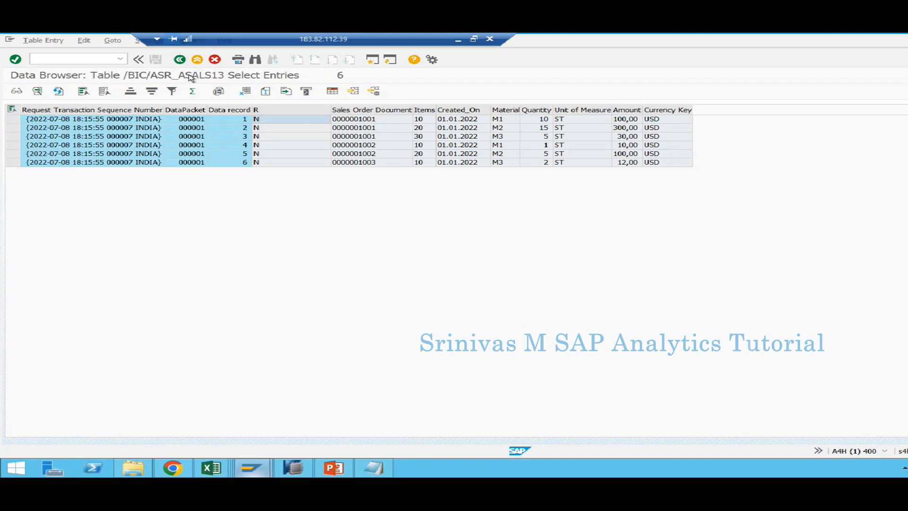
pyautogui.click(178, 61)
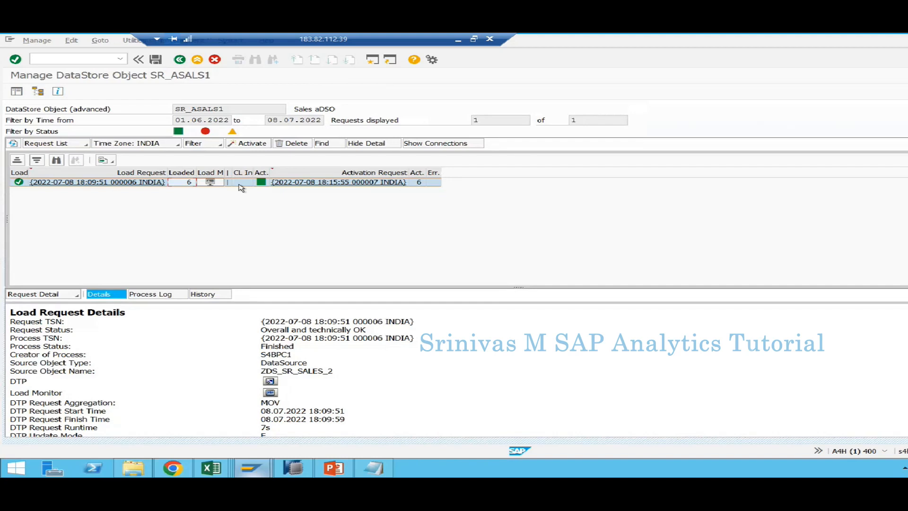
pyautogui.click(238, 184)
pyautogui.moveTo(334, 468)
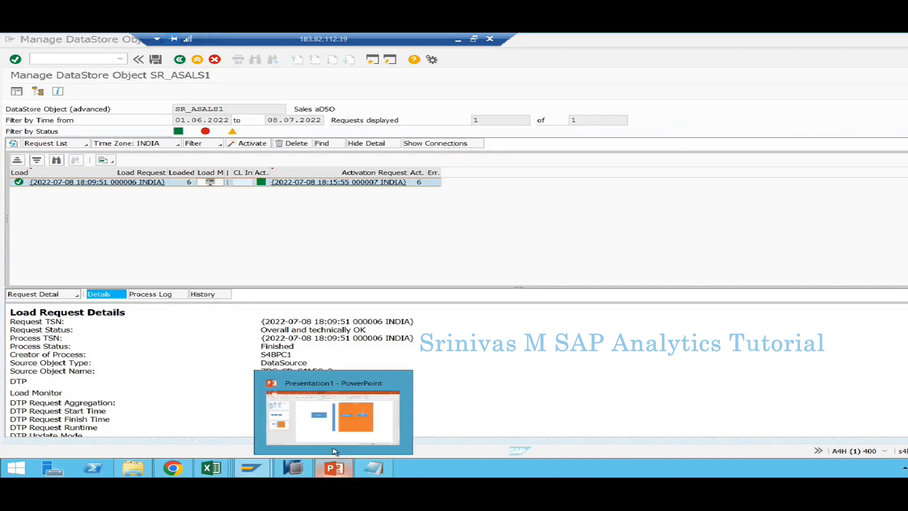
pyautogui.click(333, 451)
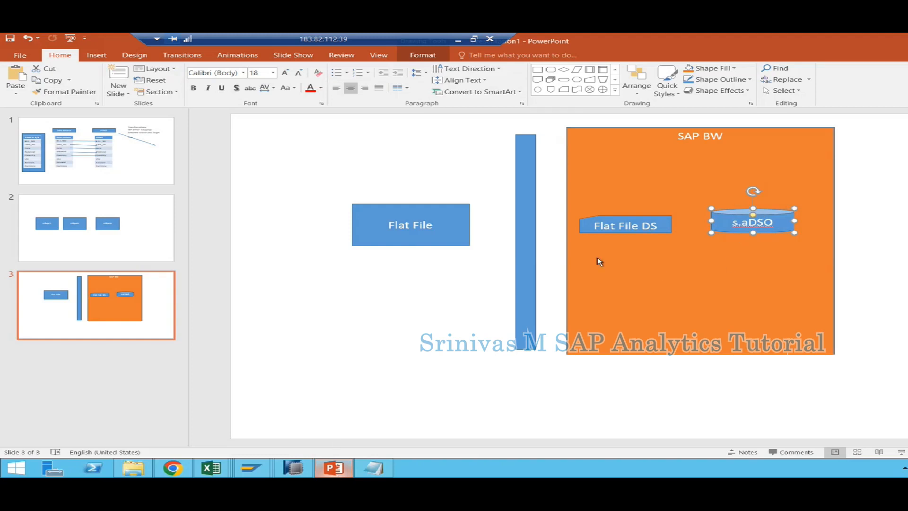
pyautogui.click(702, 184)
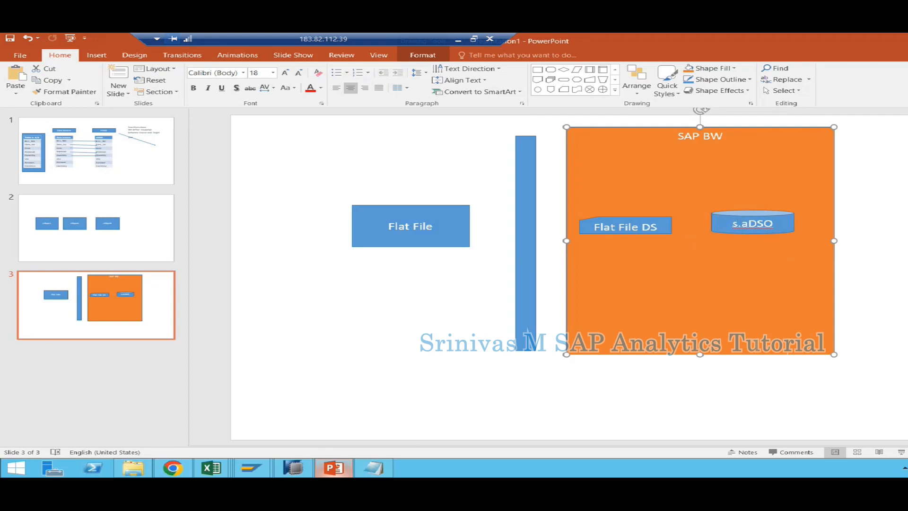
# Switch to the BW Assignments workbook in Excel and add a new worksheet after Sheet5.
pyautogui.moveTo(211, 463)
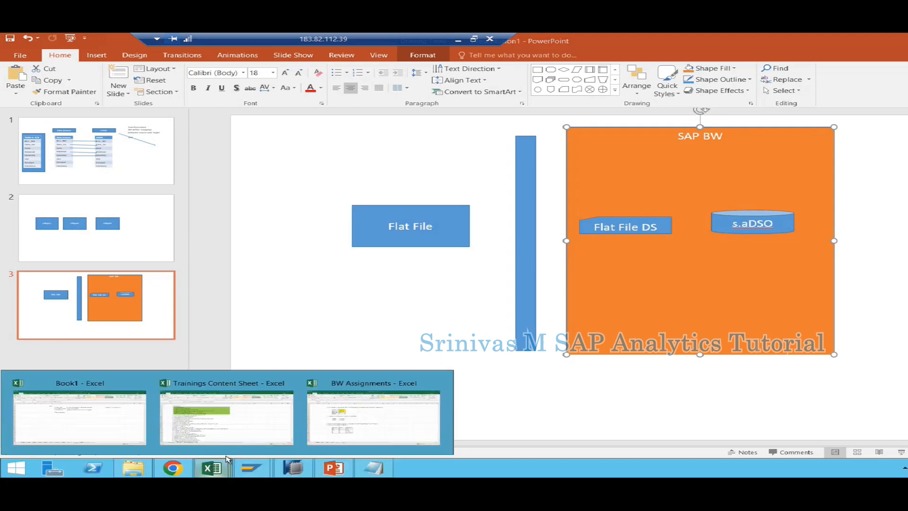
pyautogui.click(327, 407)
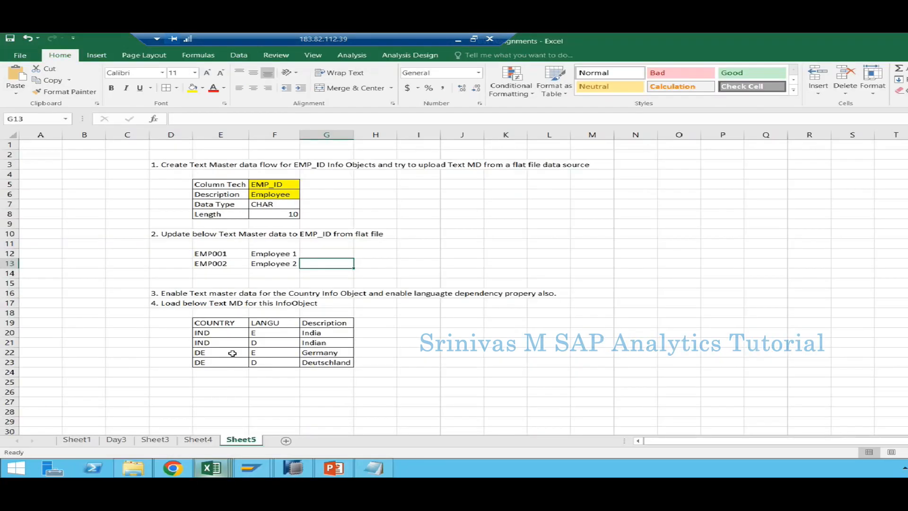
pyautogui.moveTo(286, 460)
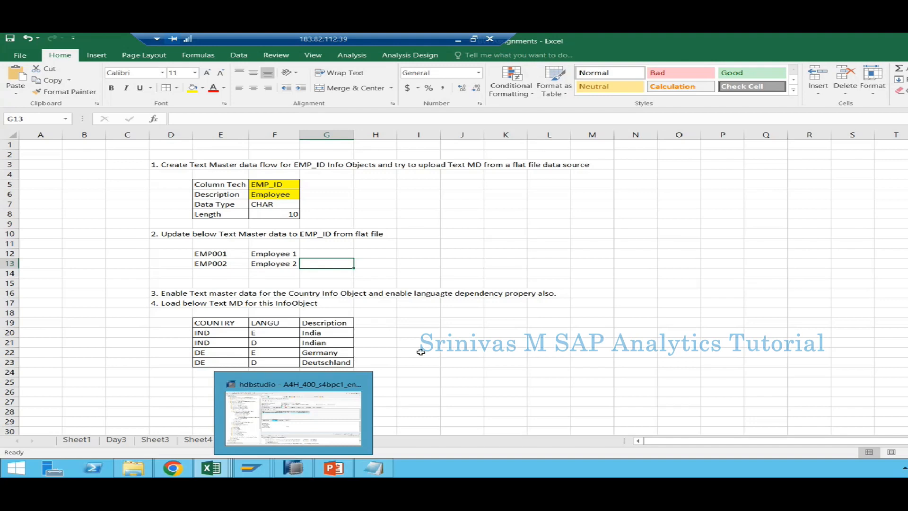
pyautogui.click(419, 352)
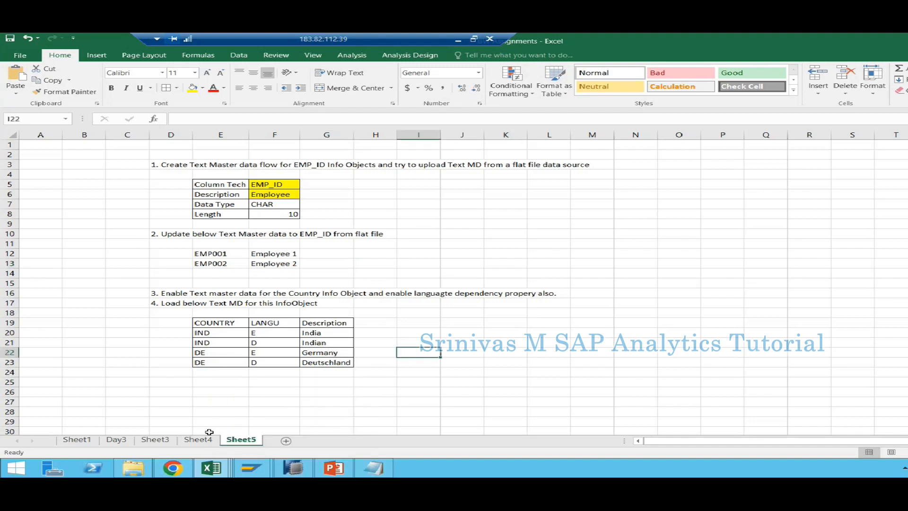
pyautogui.click(285, 440)
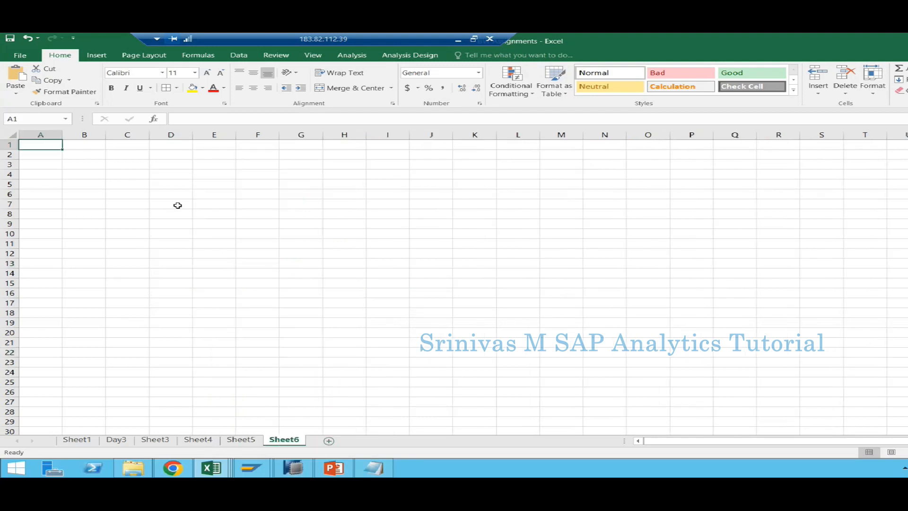
# Enter the assignment heading "1. Employee Transactional data aDSO" in cell D3 of Sheet6.
pyautogui.click(180, 164)
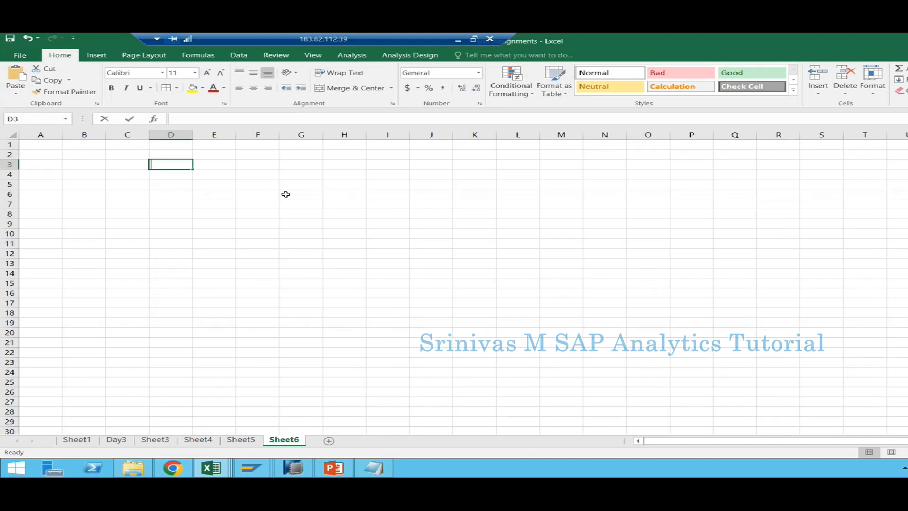
pyautogui.write('1.')
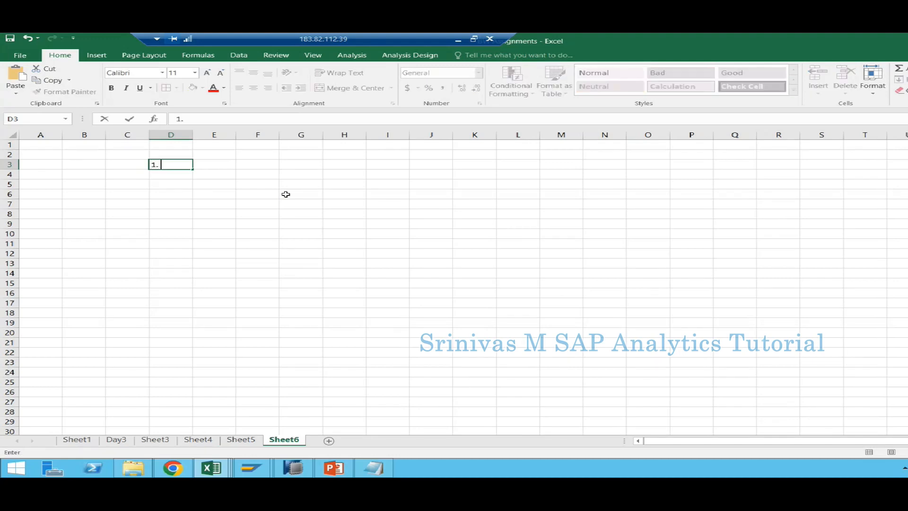
pyautogui.click(240, 439)
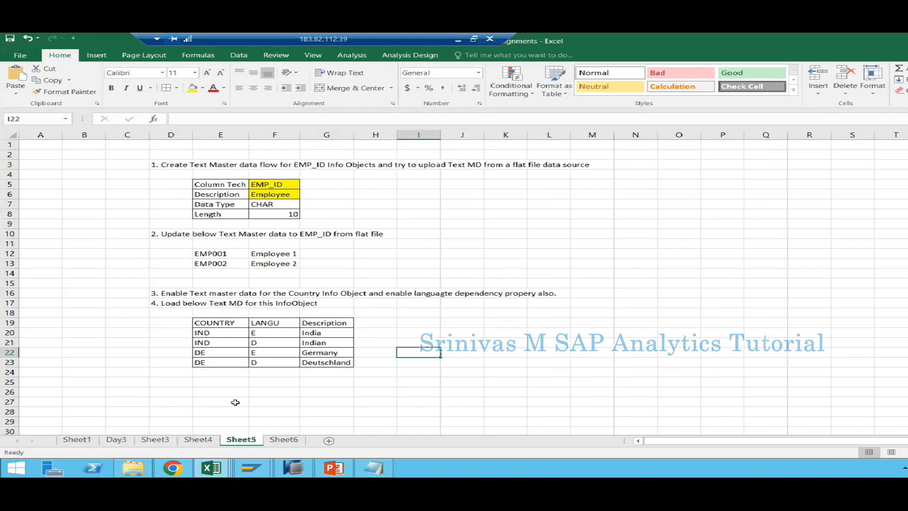
pyautogui.click(282, 439)
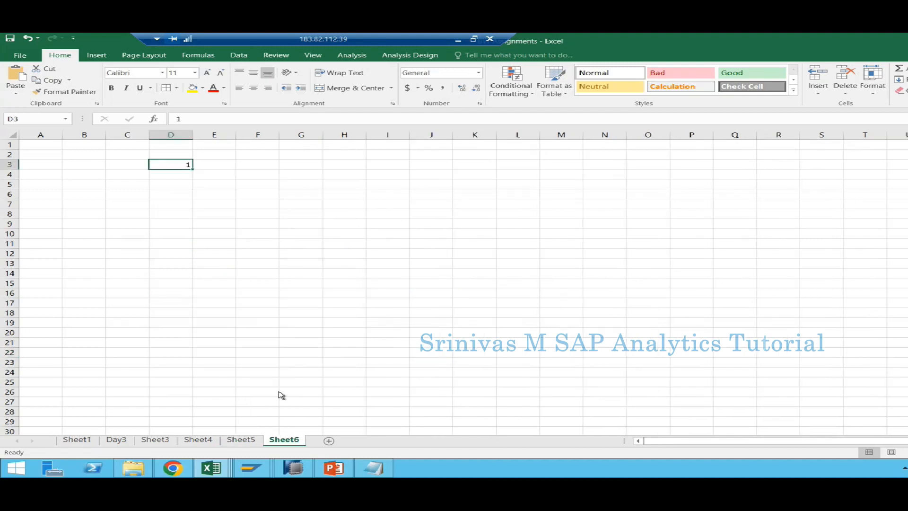
pyautogui.click(208, 119)
pyautogui.write('. Empl')
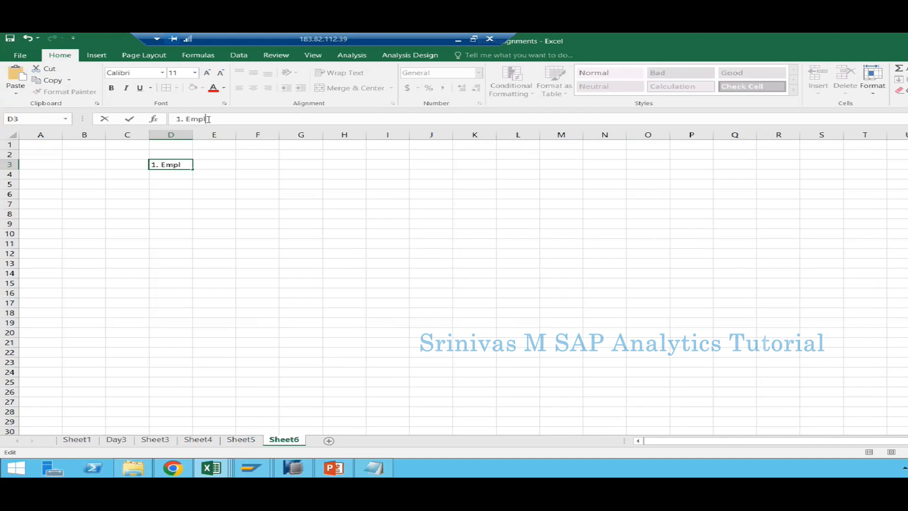
pyautogui.write('oyee Transaction al data aDSO')
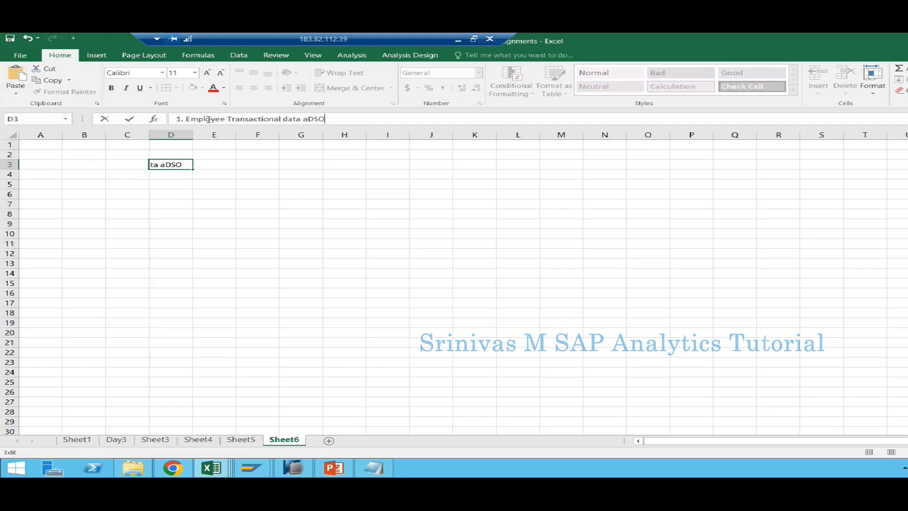
pyautogui.press('Return')
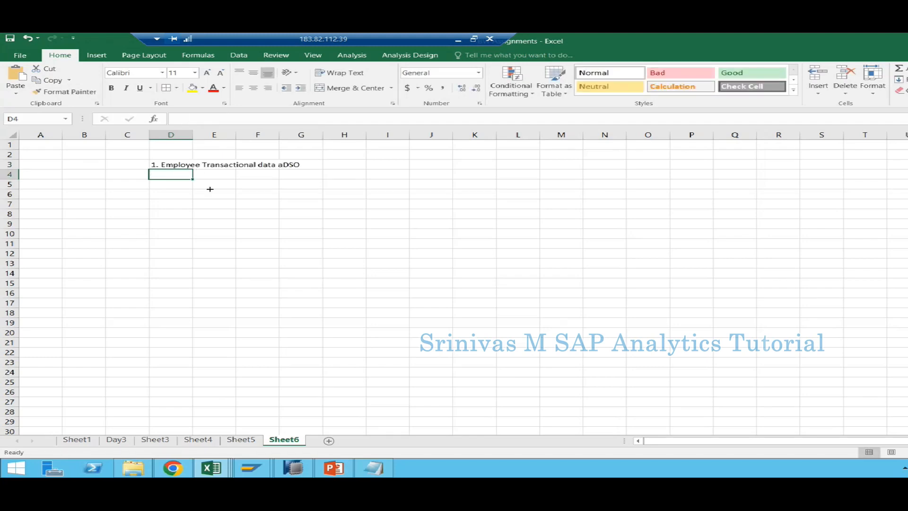
# Enter EMP_ID as the first column header in cell E5, below the assignment heading.
pyautogui.click(207, 184)
pyautogui.write('EMP')
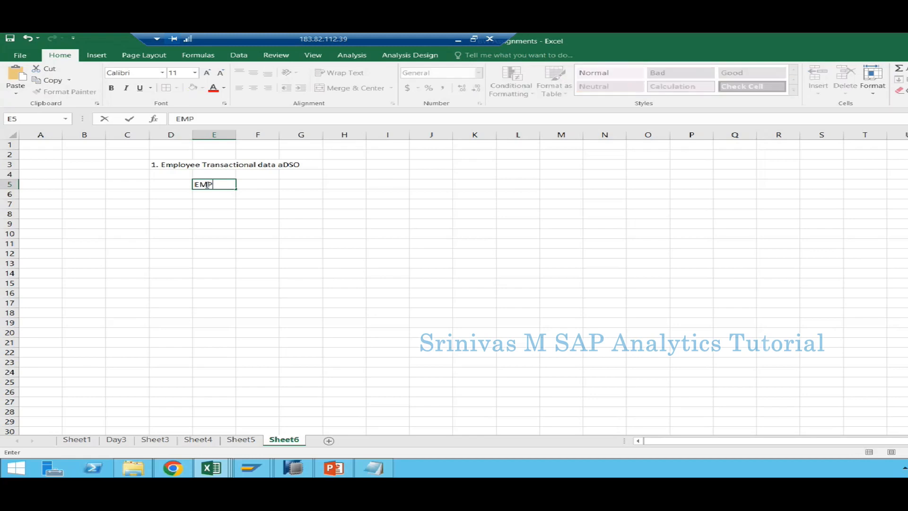
pyautogui.write('_ID')
pyautogui.press('Tab')
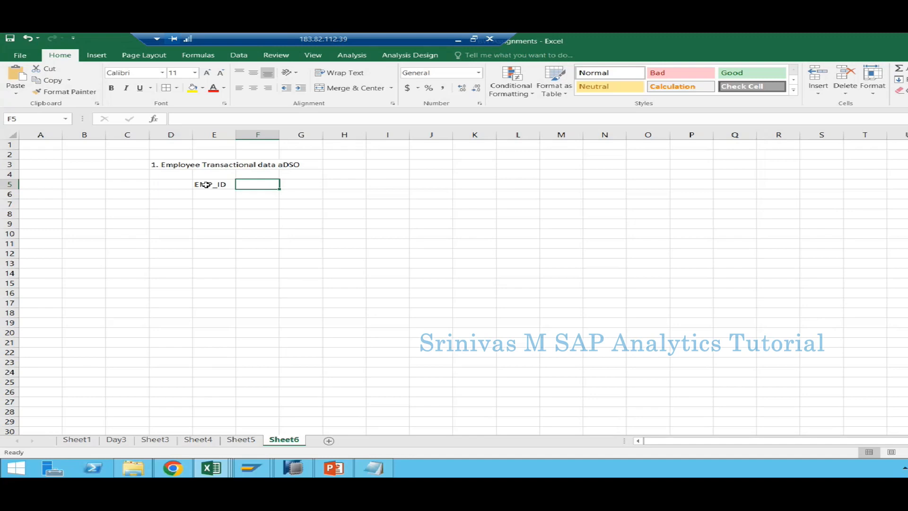
pyautogui.write('CALMONTH')
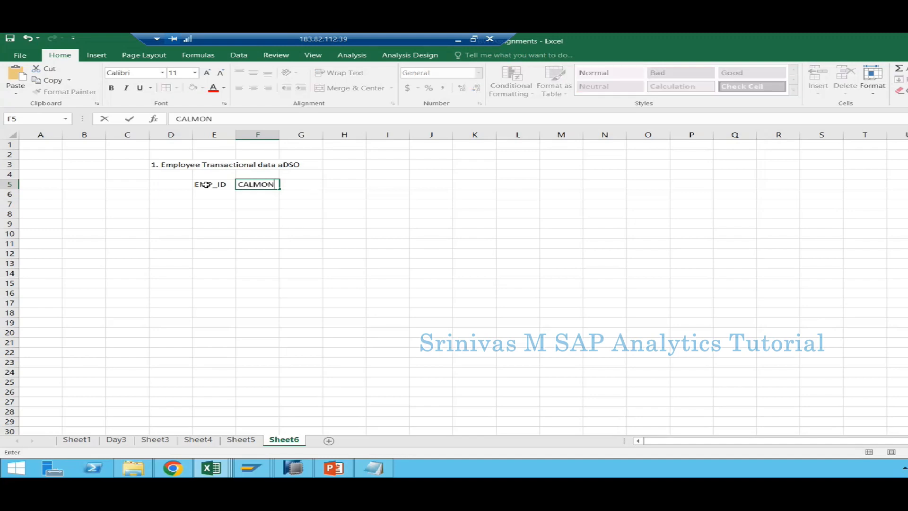
pyautogui.press('BackSpace')
pyautogui.press('BackSpace')
pyautogui.press('BackSpace')
pyautogui.press('BackSpace')
pyautogui.press('BackSpace')
pyautogui.press('BackSpace')
pyautogui.press('BackSpace')
pyautogui.write('C')
pyautogui.press('BackSpace')
pyautogui.write('ALMONTH')
pyautogui.press('BackSpace')
pyautogui.press('BackSpace')
pyautogui.press('BackSpace')
pyautogui.press('BackSpace')
pyautogui.press('BackSpace')
pyautogui.press('BackSpace')
pyautogui.press('BackSpace')
pyautogui.write('Dat')
pyautogui.press('BackSpace')
pyautogui.press('BackSpace')
pyautogui.press('BackSpace')
# Add the column headers DATE, STATUS and HOURS in cells F5 to H5.
pyautogui.write('DATE')
pyautogui.press('Tab')
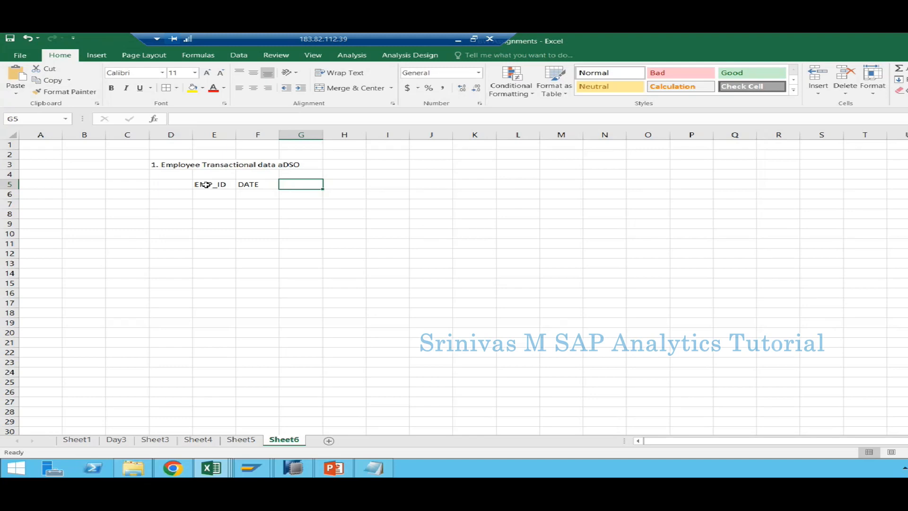
pyautogui.write('A')
pyautogui.press('BackSpace')
pyautogui.write('STATUS')
pyautogui.press('Tab')
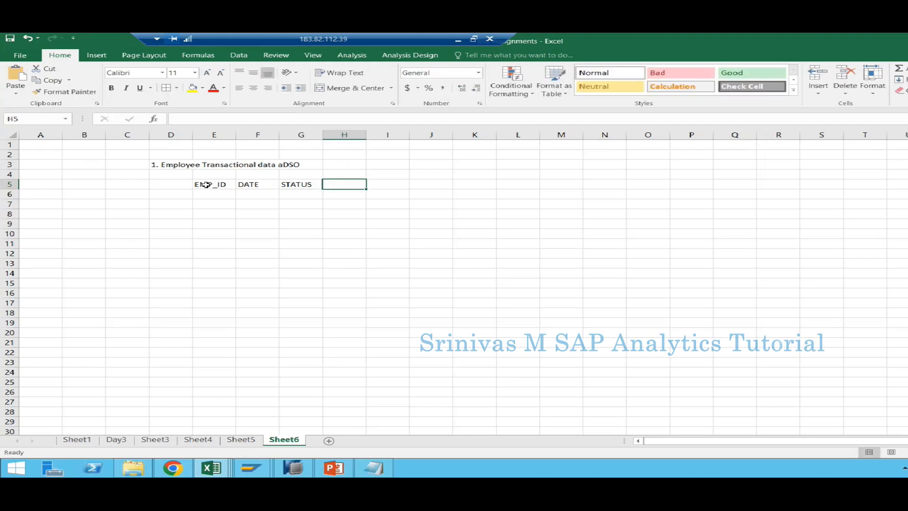
pyautogui.click(305, 192)
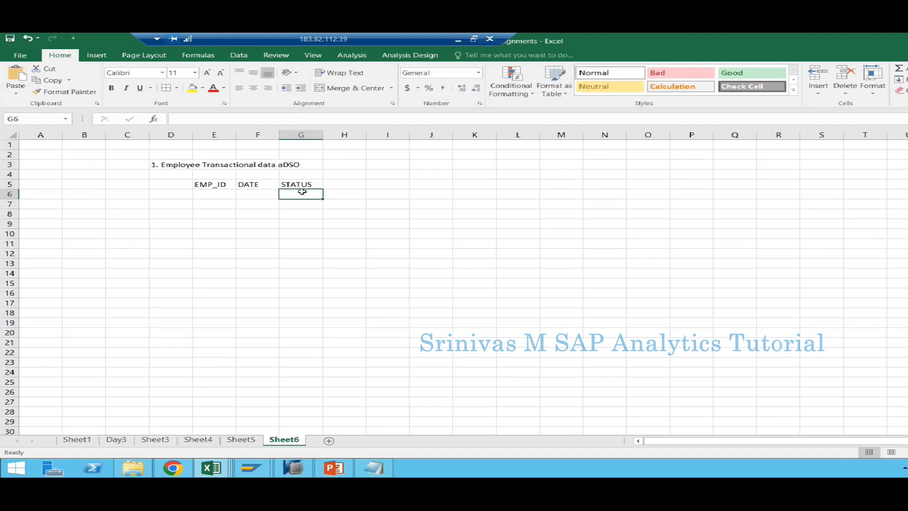
pyautogui.click(335, 183)
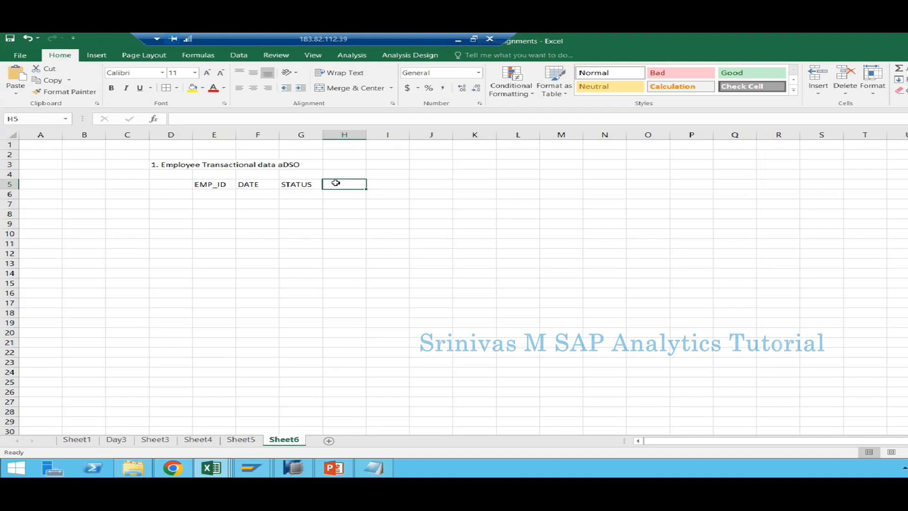
pyautogui.write('HOURS')
pyautogui.press('Return')
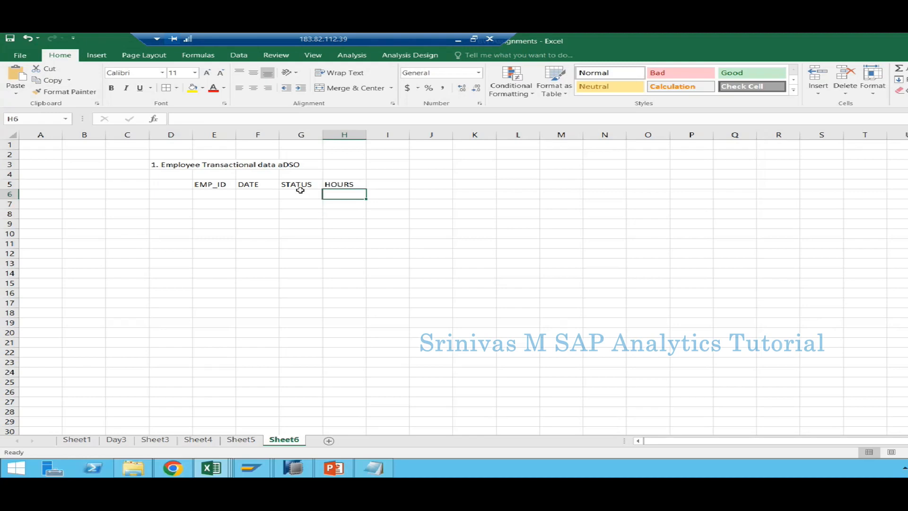
pyautogui.click(293, 185)
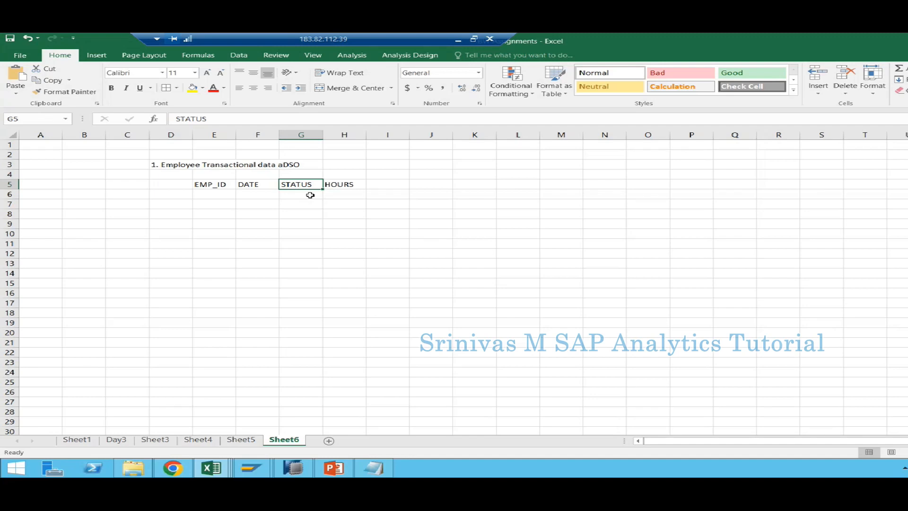
pyautogui.click(308, 195)
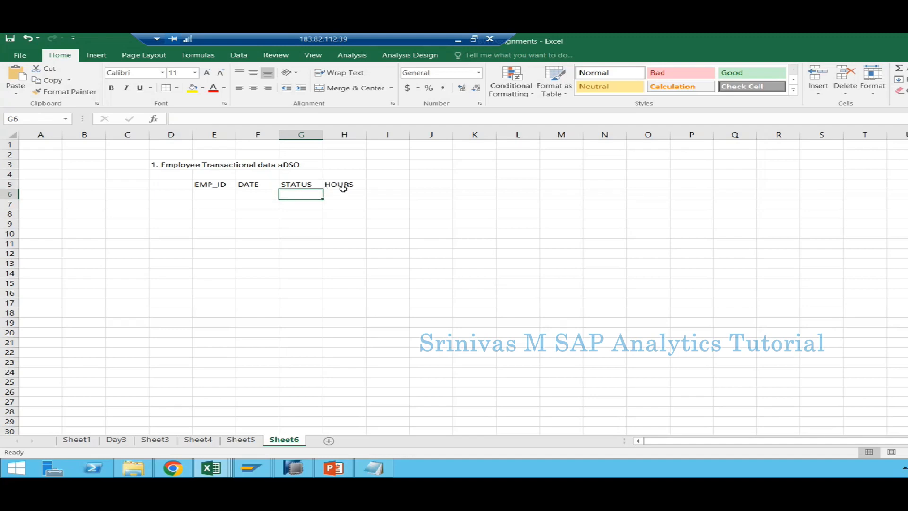
pyautogui.click(343, 189)
pyautogui.click(383, 186)
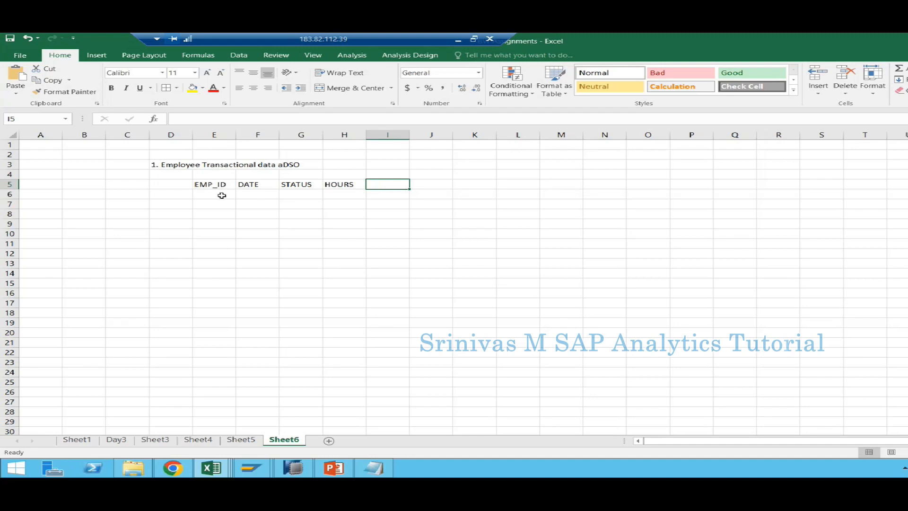
# Highlight the EMP_ID and DATE header cells with a yellow fill.
pyautogui.click(210, 185)
pyautogui.moveTo(210, 185); pyautogui.dragTo(238, 188)
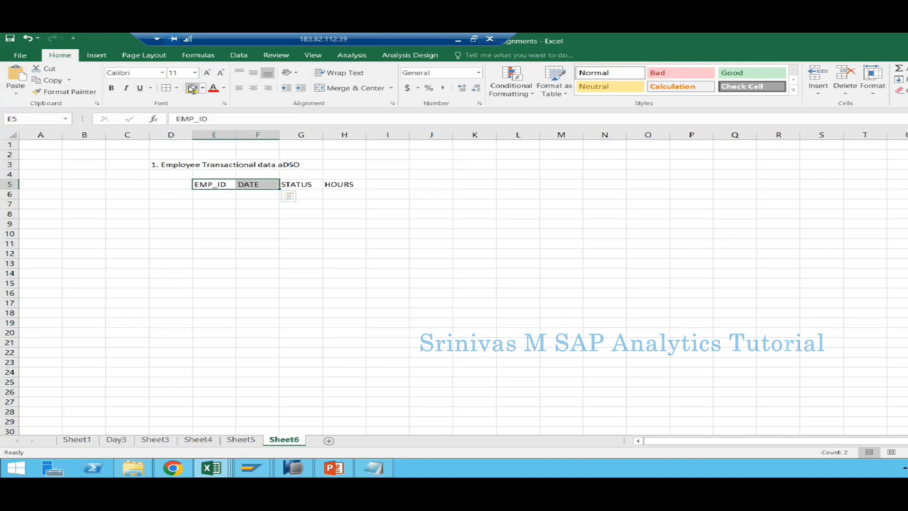
pyautogui.click(192, 88)
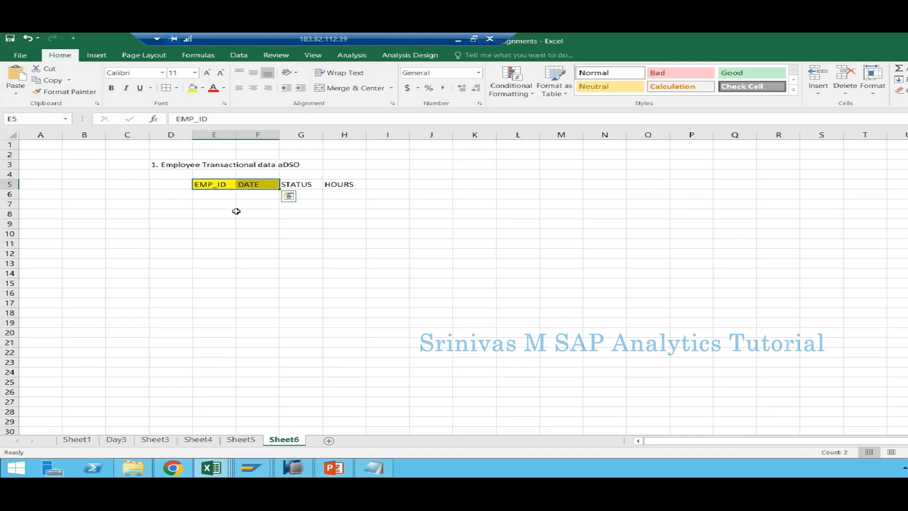
pyautogui.click(237, 212)
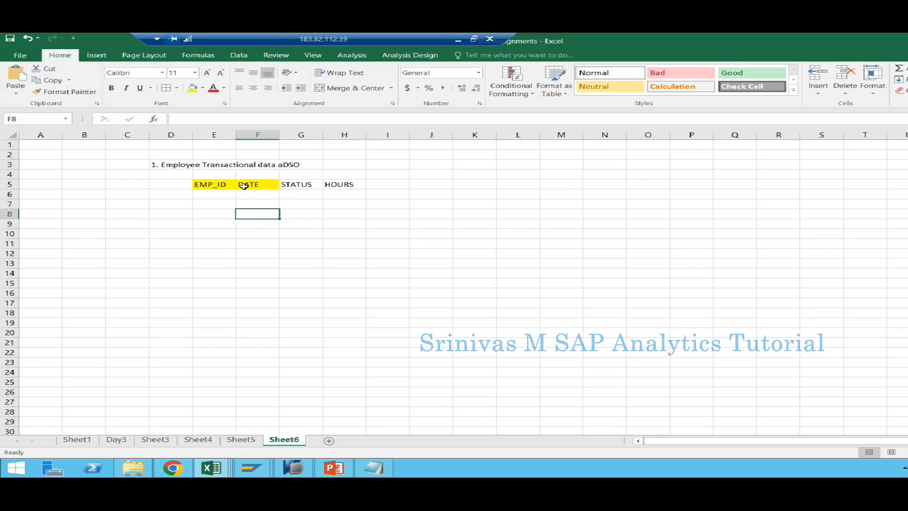
# Enter the data types CHAR, DATS, CHAR and DECIMAL in row 6 beneath EMP_ID, DATE, STATUS and HOURS.
pyautogui.click(216, 193)
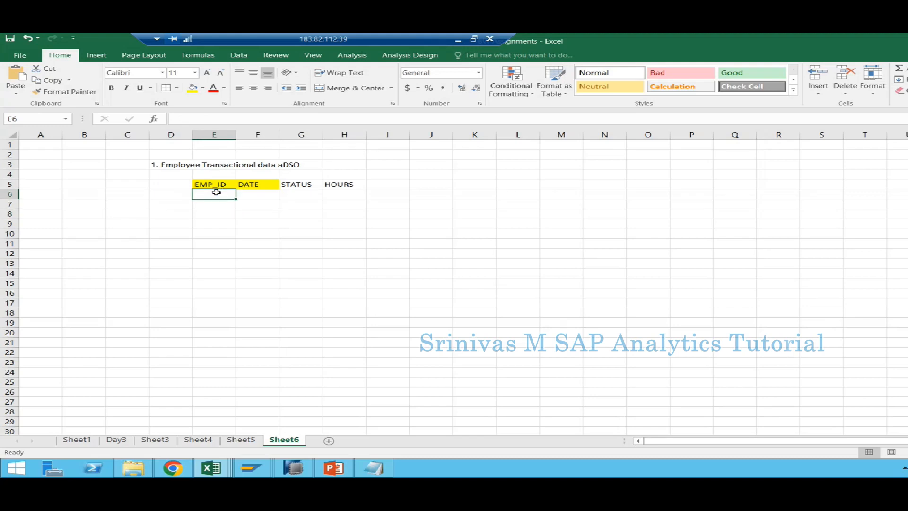
pyautogui.write('CHAR')
pyautogui.press('Tab')
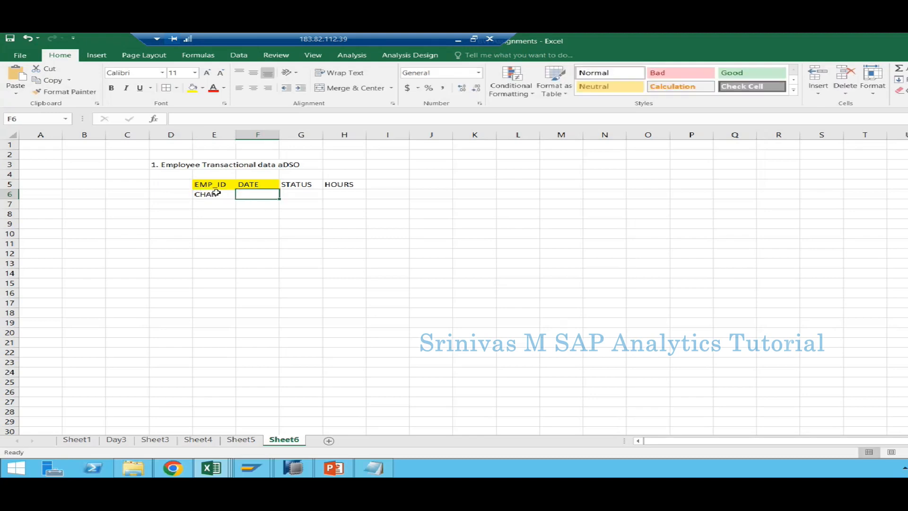
pyautogui.write('DATS')
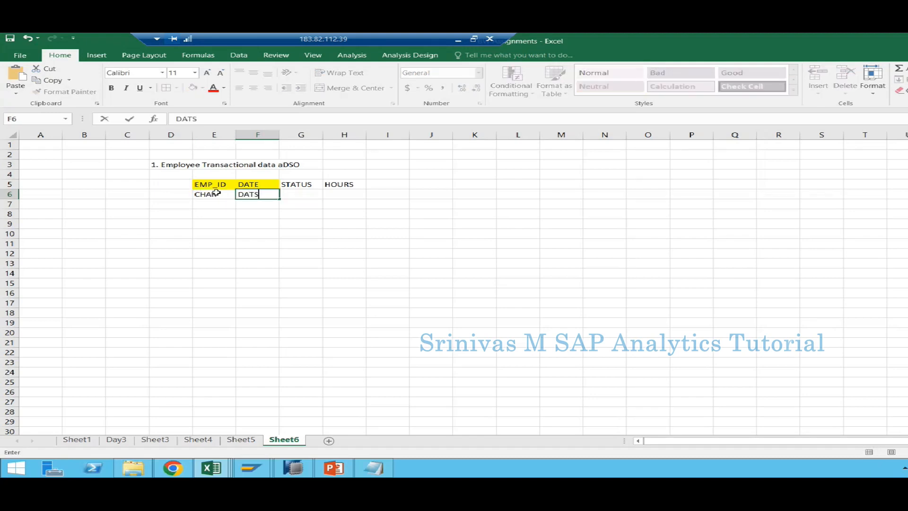
pyautogui.press('Tab')
pyautogui.write('CHAR')
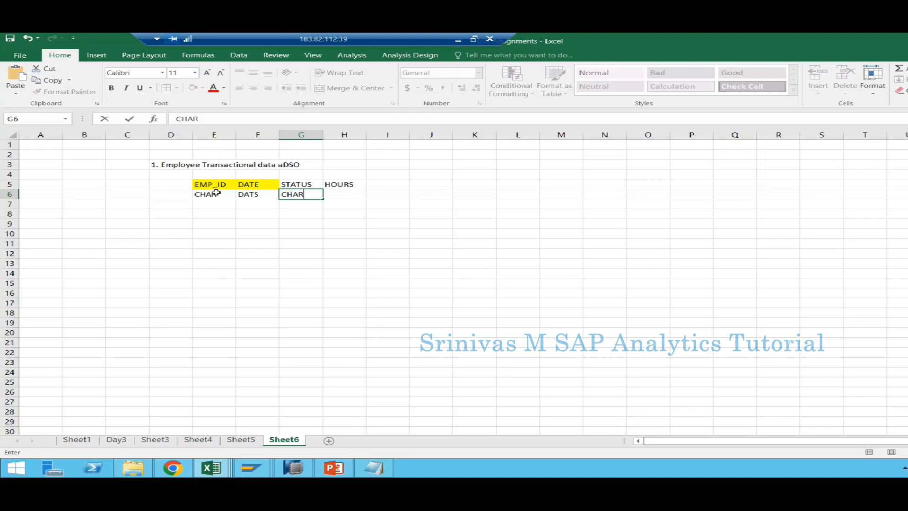
pyautogui.press('Tab')
pyautogui.write('N')
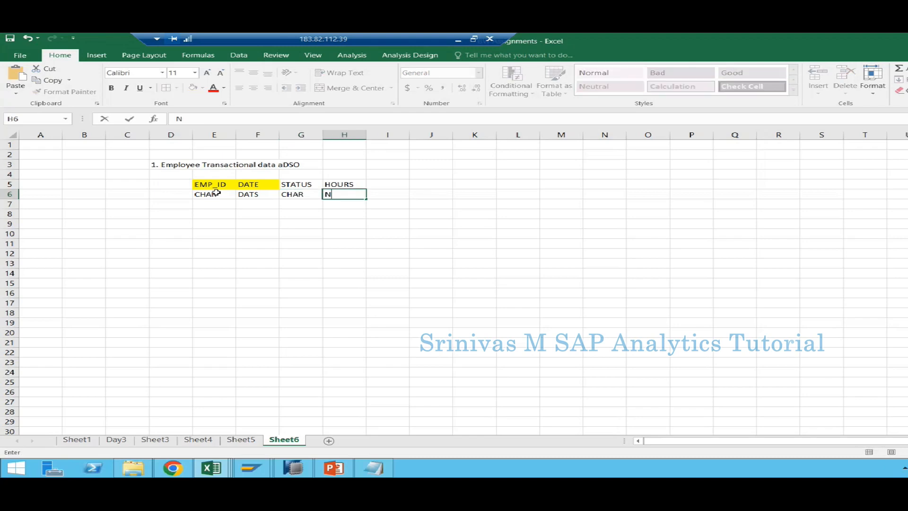
pyautogui.press('BackSpace')
pyautogui.write('DECIMAL')
pyautogui.press('Return')
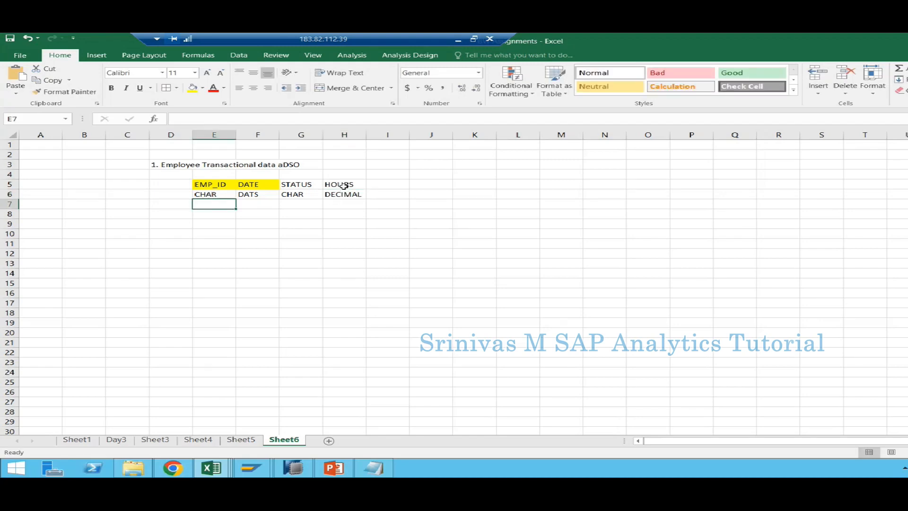
# Enter the field lengths in row 7: 10 under EMP_ID, as on Sheet5, and 1 under STATUS.
pyautogui.click(344, 194)
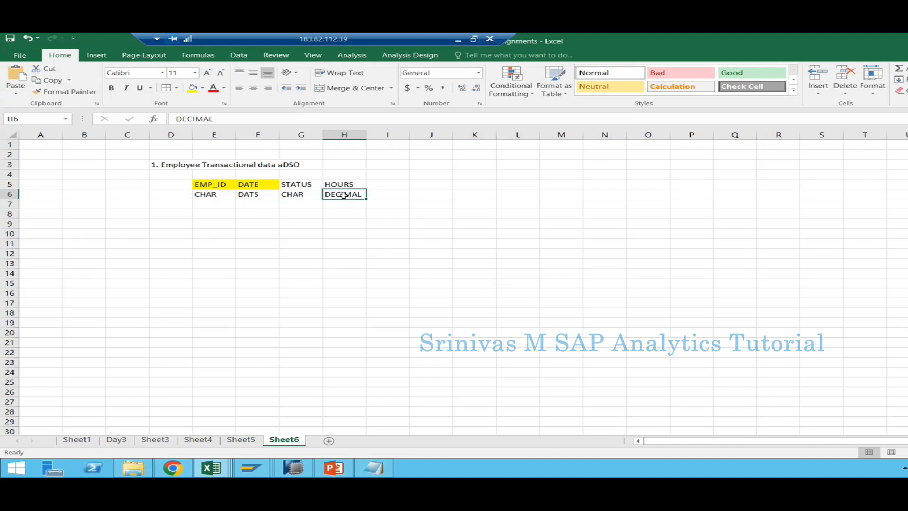
pyautogui.click(213, 207)
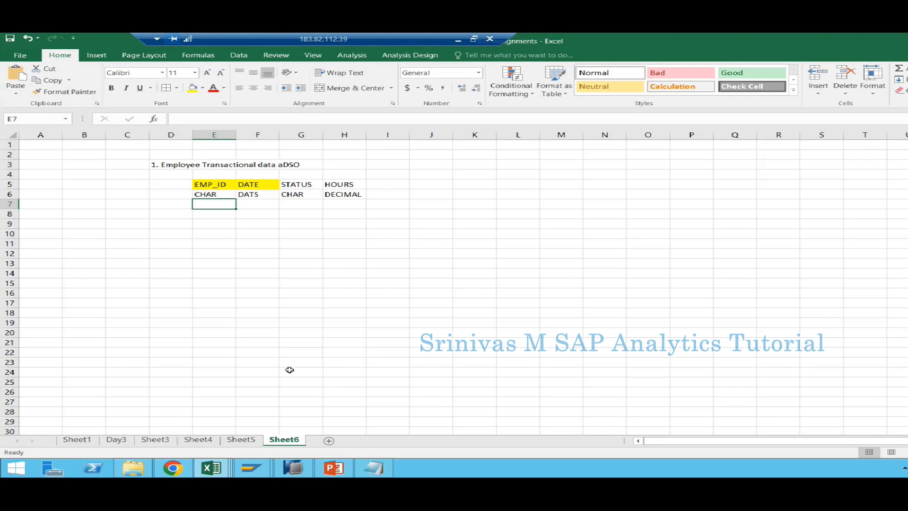
pyautogui.click(242, 440)
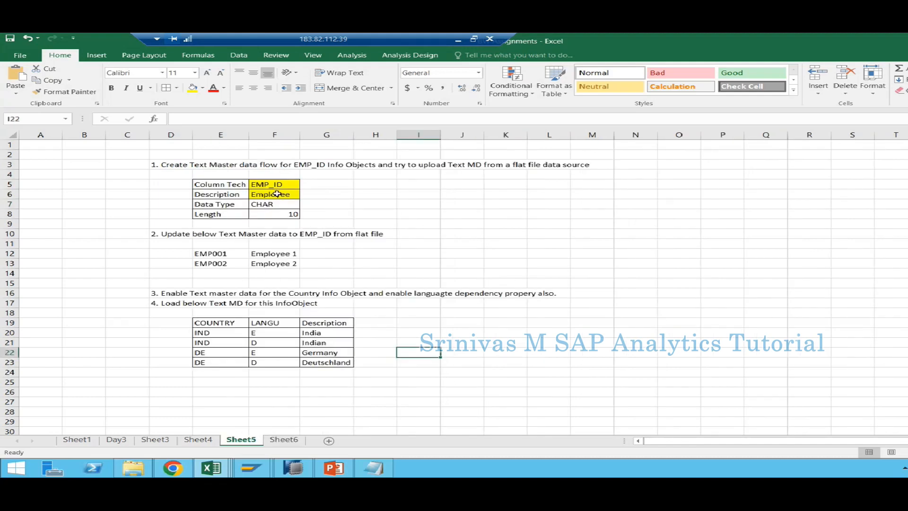
pyautogui.click(283, 440)
pyautogui.write('10')
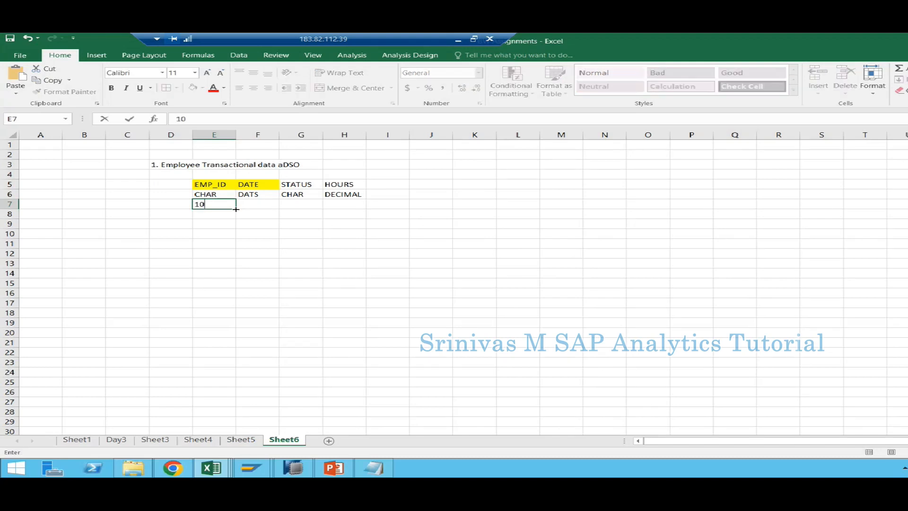
pyautogui.press('Tab')
pyautogui.press('Tab')
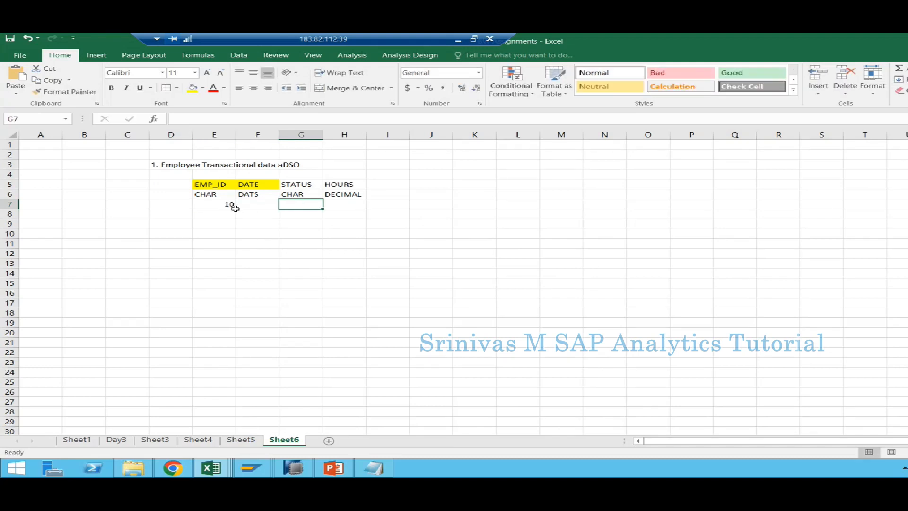
pyautogui.write('1')
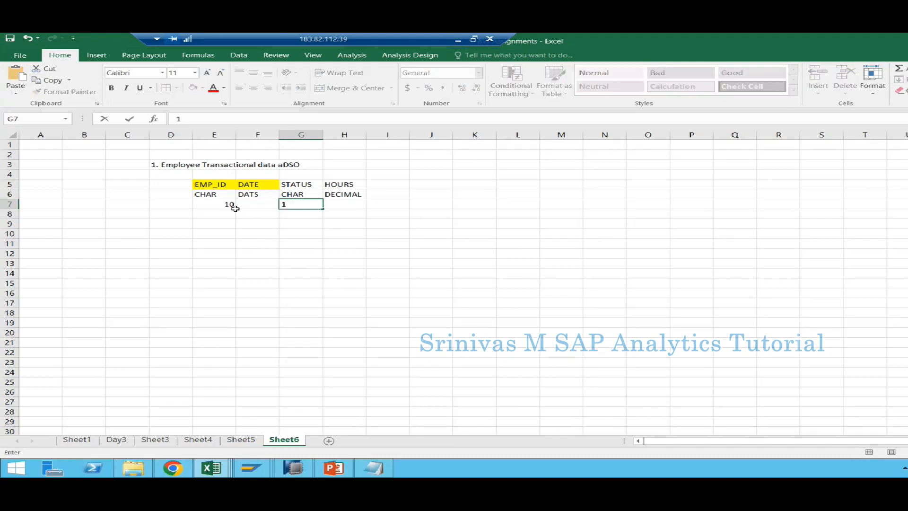
pyautogui.press('Tab')
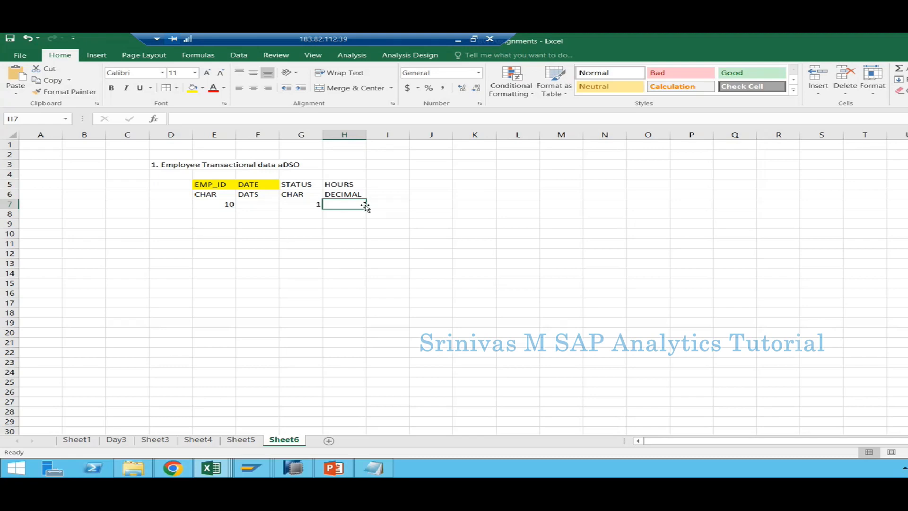
# Enter 5,2 as the DECIMAL length for HOURS in cell H7.
pyautogui.write('1')
pyautogui.press('BackSpace')
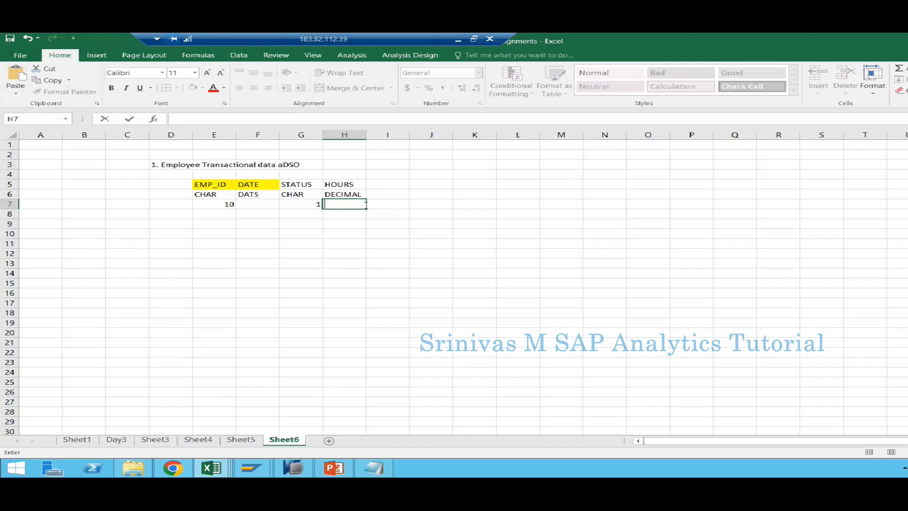
pyautogui.press('BackSpace')
pyautogui.press('BackSpace')
pyautogui.press('BackSpace')
pyautogui.write('5,2')
pyautogui.press('Return')
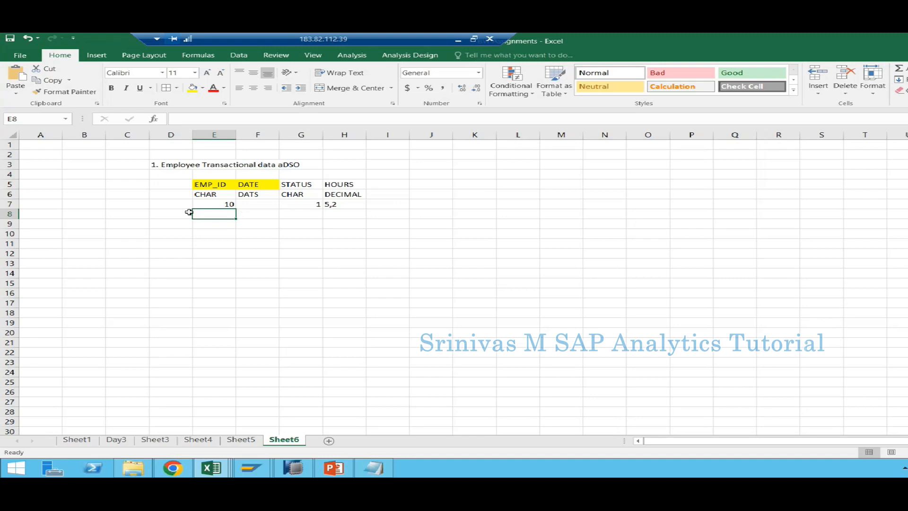
# Rename the DATE column header in cell F5 to ZDATE.
pyautogui.click(177, 202)
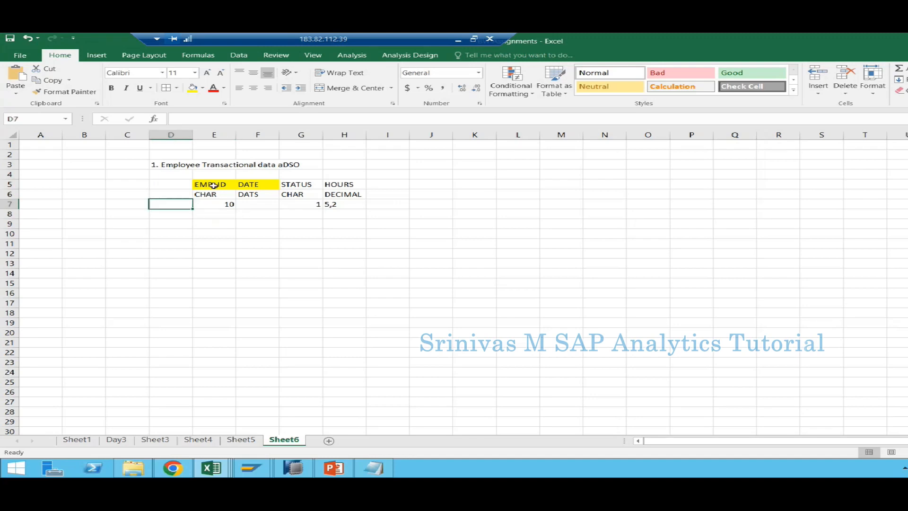
pyautogui.click(212, 184)
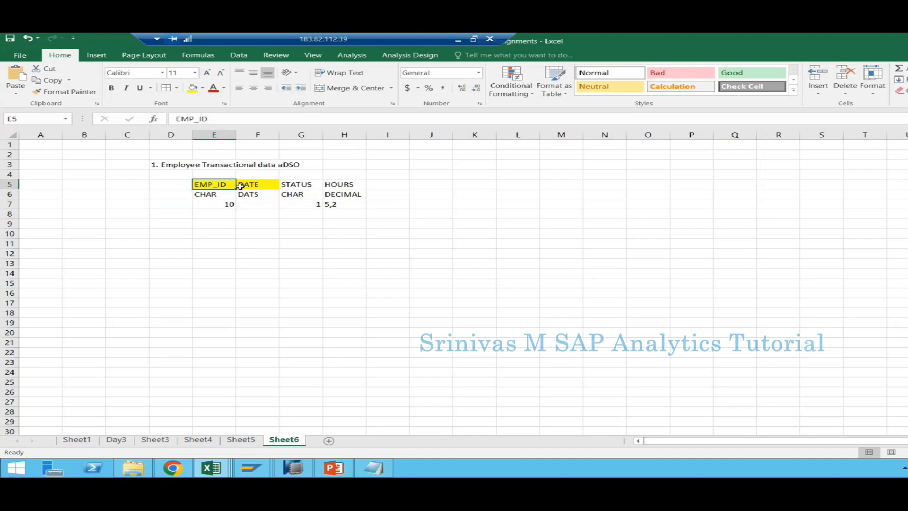
pyautogui.click(241, 185)
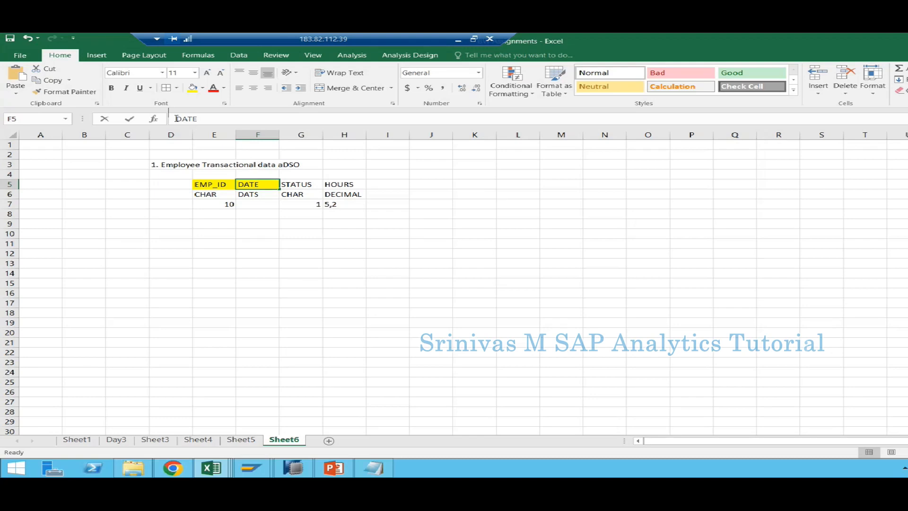
pyautogui.click(175, 118)
pyautogui.write('Z')
pyautogui.press('Tab')
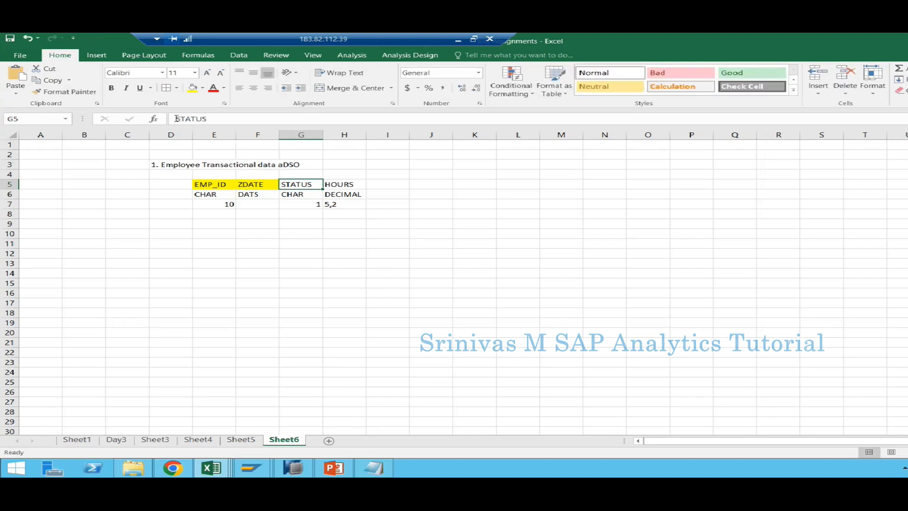
# Prefix the STATUS header in cell G5 with ZXX_ and widen column G to fit it.
pyautogui.click(176, 119)
pyautogui.write('ZXX_')
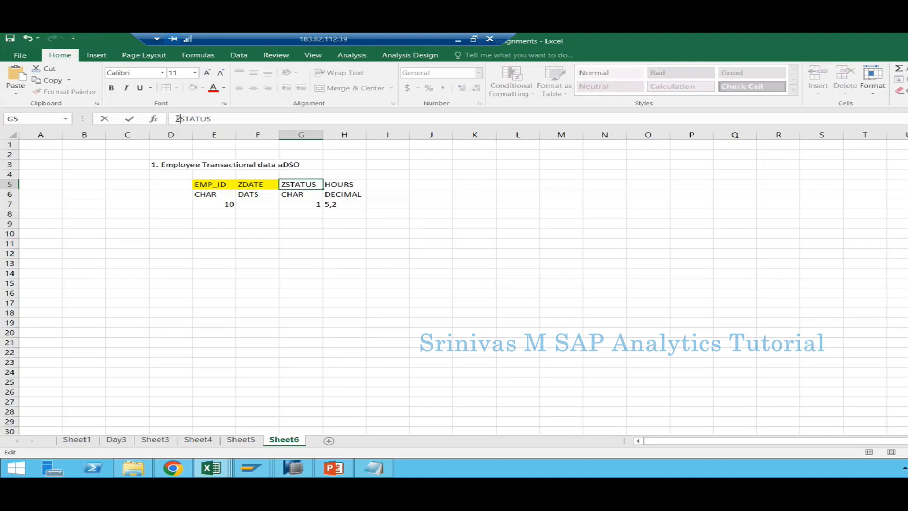
pyautogui.click(258, 194)
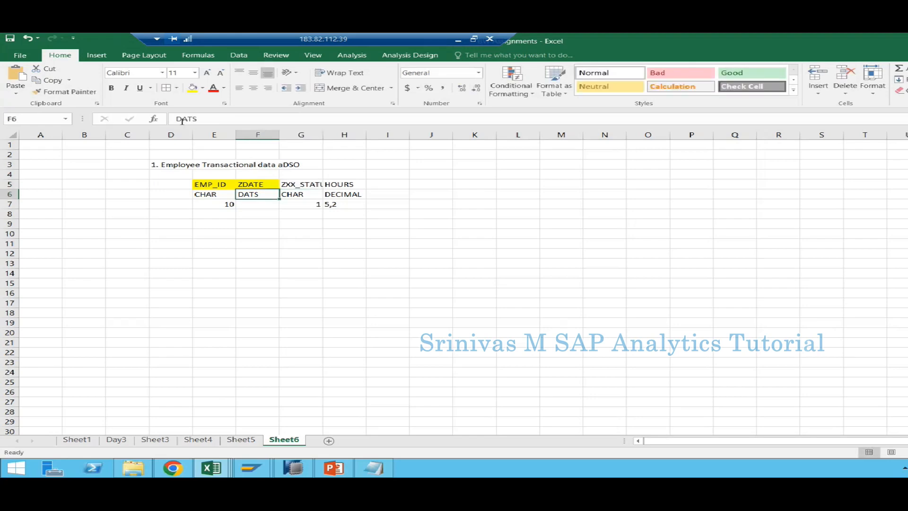
pyautogui.moveTo(322, 136); pyautogui.dragTo(332, 136)
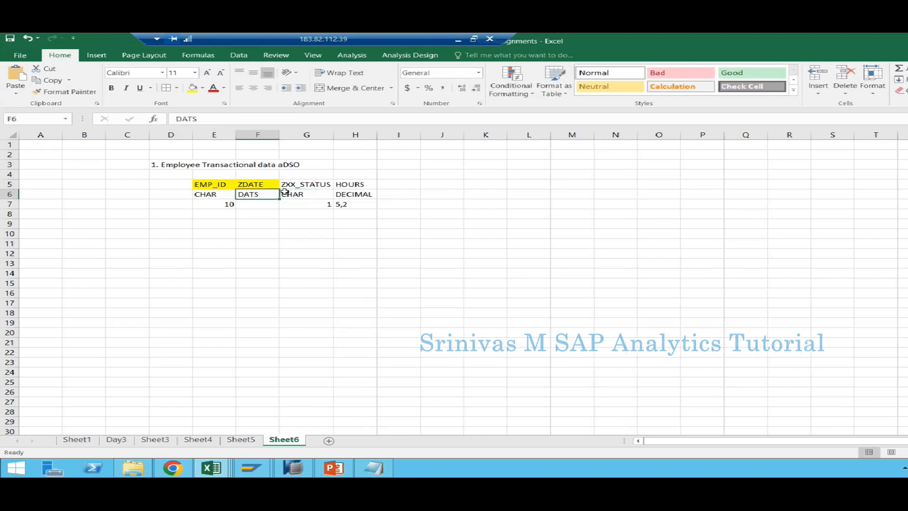
# Shorten the status column header in cell G5 to ZXX_STATS.
pyautogui.click(320, 186)
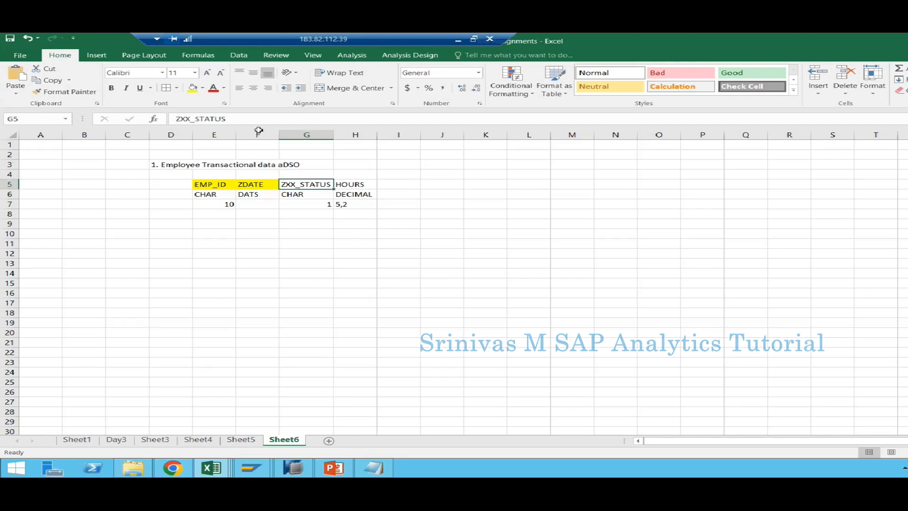
pyautogui.click(224, 118)
pyautogui.press('BackSpace')
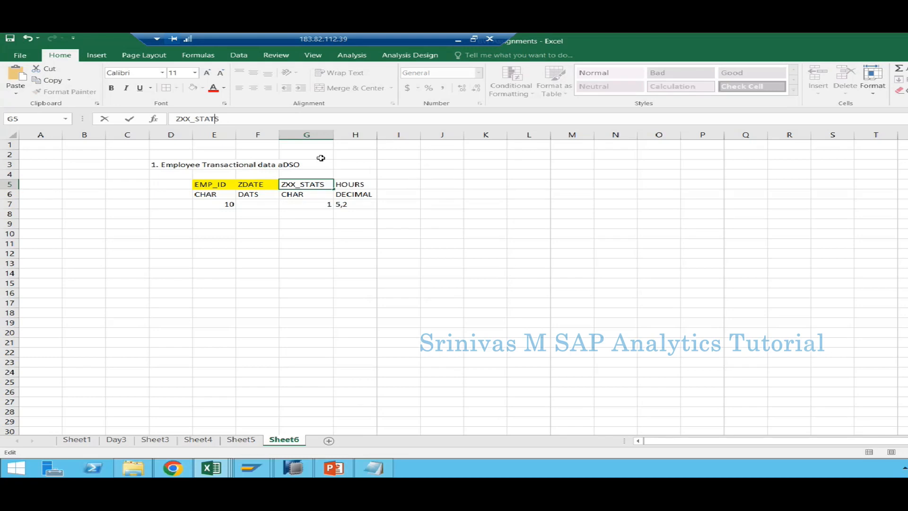
pyautogui.press('Return')
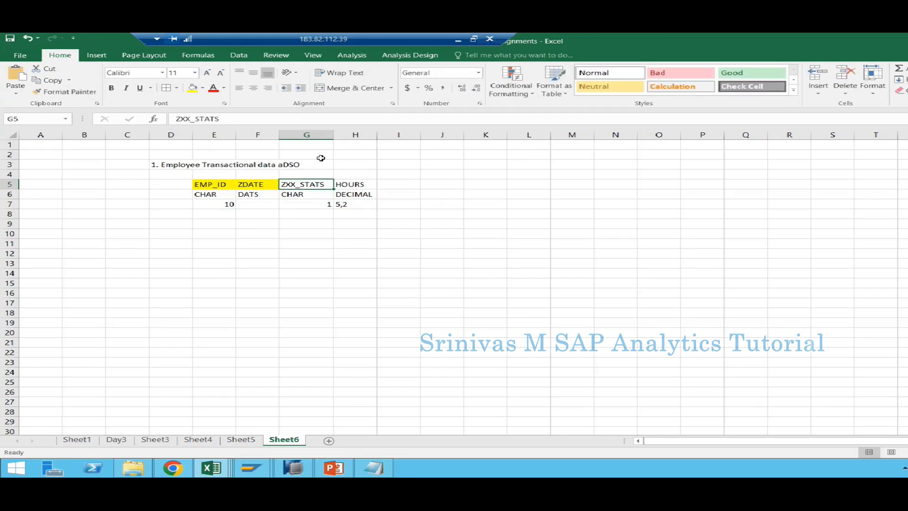
# Rename the HOURS column header in cell H5 to ZXX_HOURS.
pyautogui.click(356, 187)
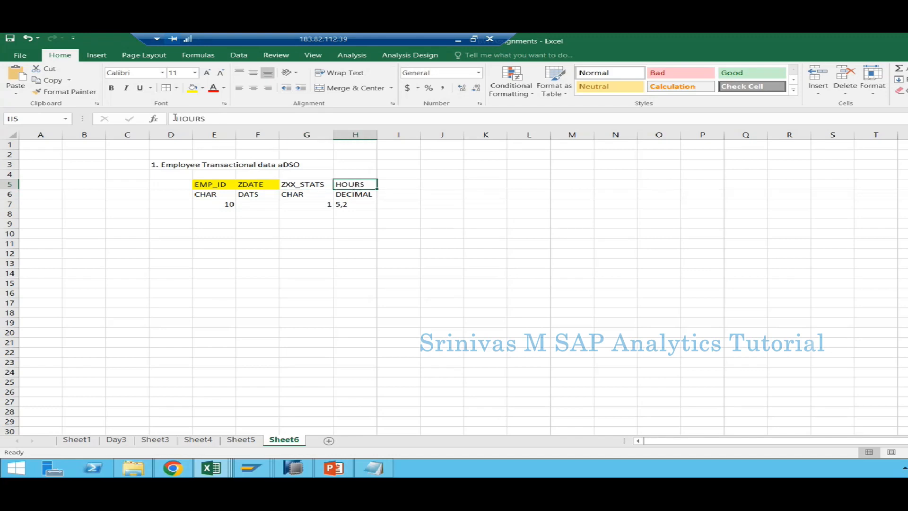
pyautogui.click(175, 118)
pyautogui.write('ZXX')
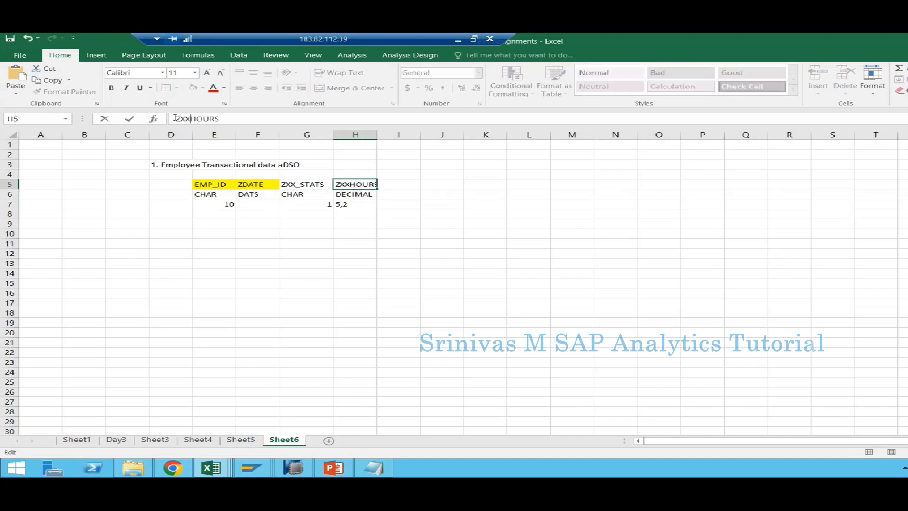
pyautogui.write('_')
pyautogui.press('Right')
pyautogui.press('Right')
pyautogui.press('Return')
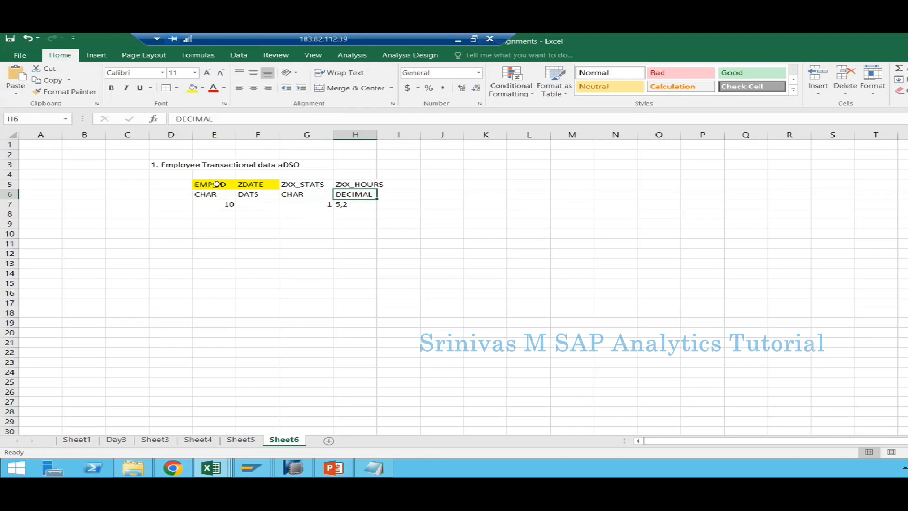
# Reword the heading in D3 to "1. Create a Flat file with the below Employee Transactional data aDSO".
pyautogui.click(172, 165)
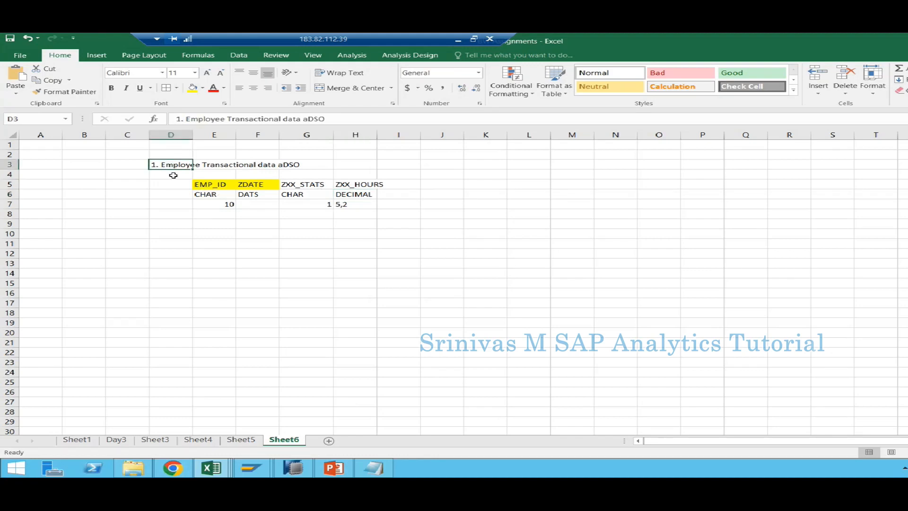
pyautogui.click(188, 118)
pyautogui.write('Create a')
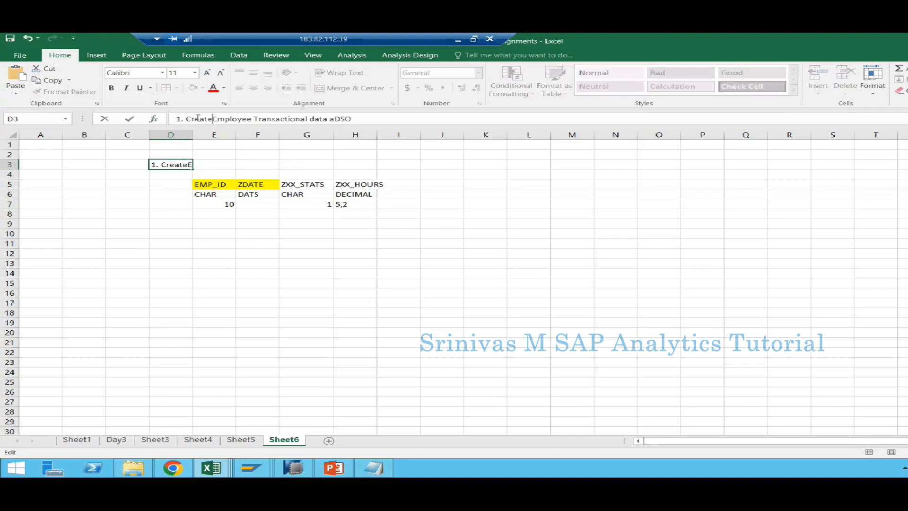
pyautogui.write(' Flat fiel')
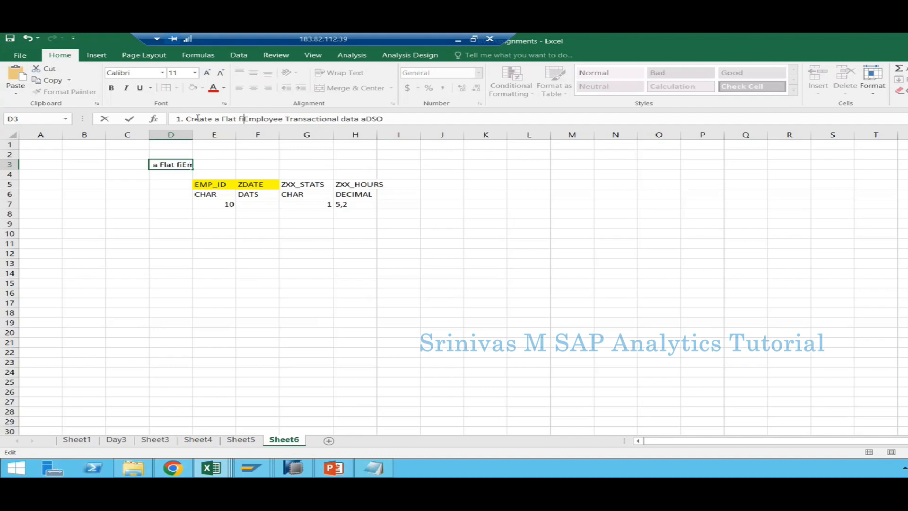
pyautogui.press('BackSpace')
pyautogui.press('BackSpace')
pyautogui.write('le w')
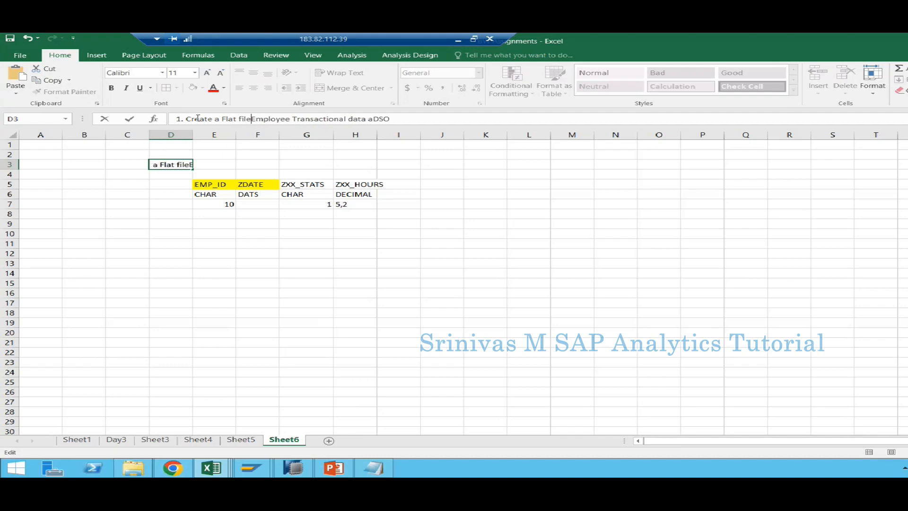
pyautogui.write('ith the below')
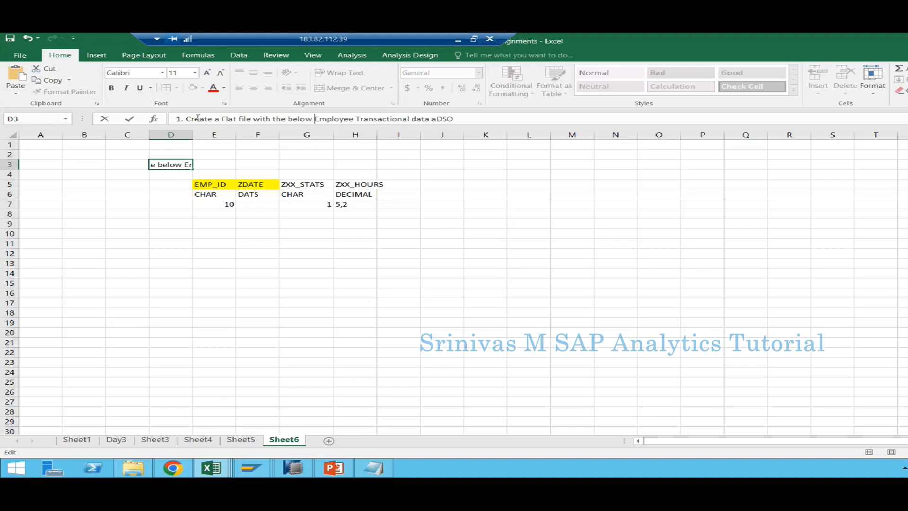
pyautogui.press('Return')
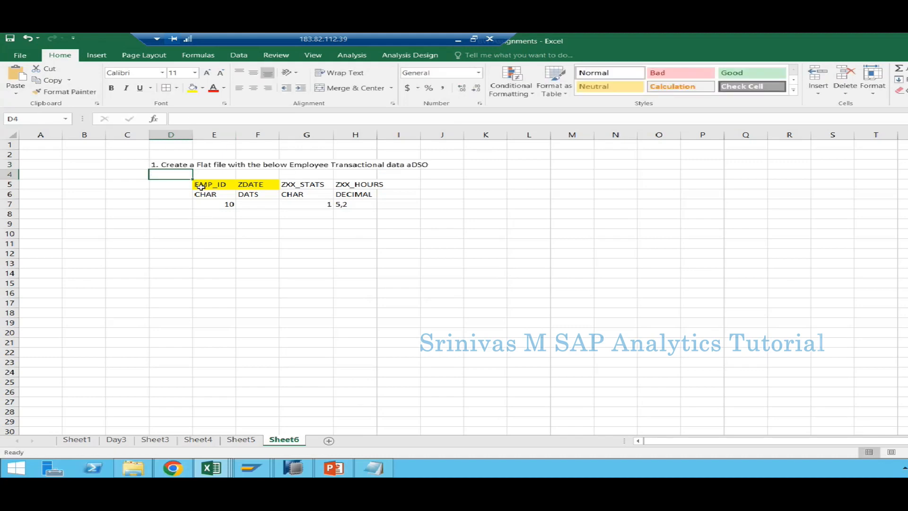
# Move the field definition table from E5:H7 down to start at cell E17.
pyautogui.moveTo(217, 184); pyautogui.dragTo(368, 203)
pyautogui.hotkey('ctrl', 'c')
pyautogui.moveTo(203, 264); pyautogui.dragTo(363, 303)
pyautogui.click(207, 301)
pyautogui.hotkey('ctrl', 'v')
# Copy the column header row from E17:H17 back into row 5, starting at cell E5.
pyautogui.hotkey('ctrl', 'c')
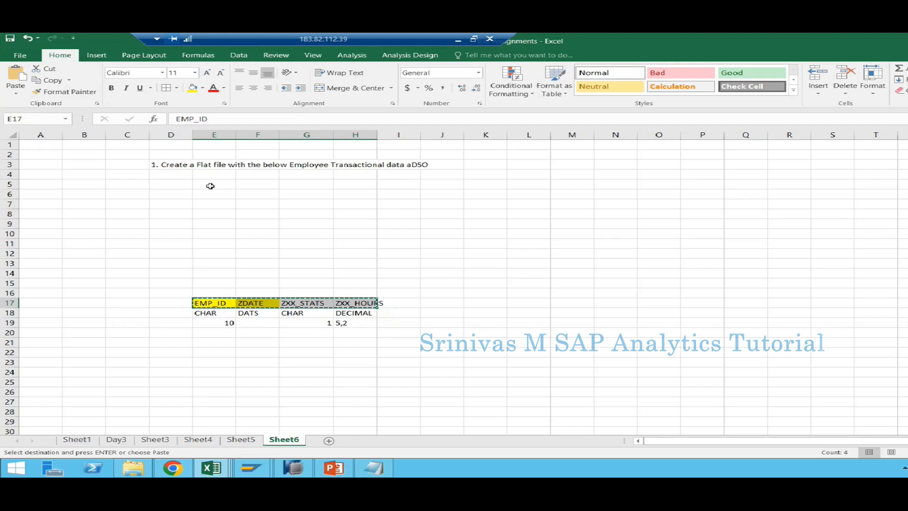
pyautogui.click(208, 184)
pyautogui.hotkey('ctrl', 'v')
pyautogui.click(222, 196)
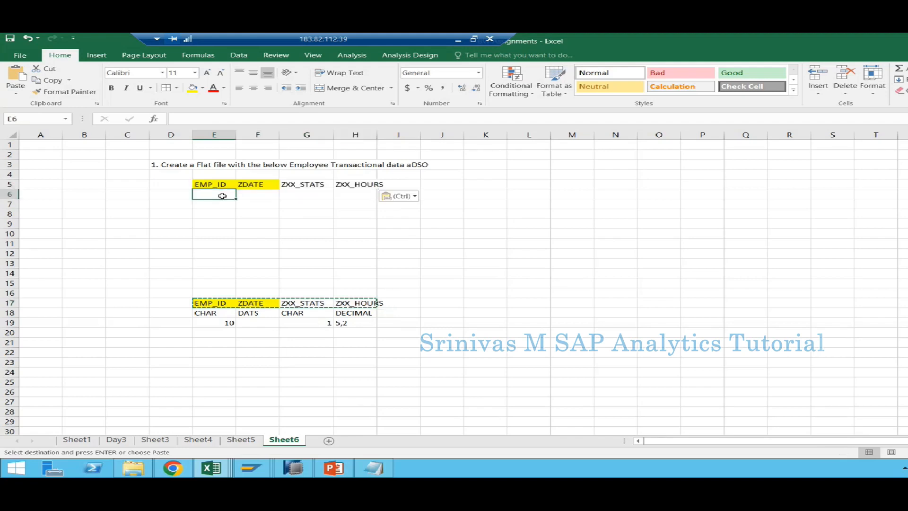
# Copy the employee IDs EMP001 and EMP002 from Sheet5 into cells E6 and E7 of Sheet6.
pyautogui.click(240, 439)
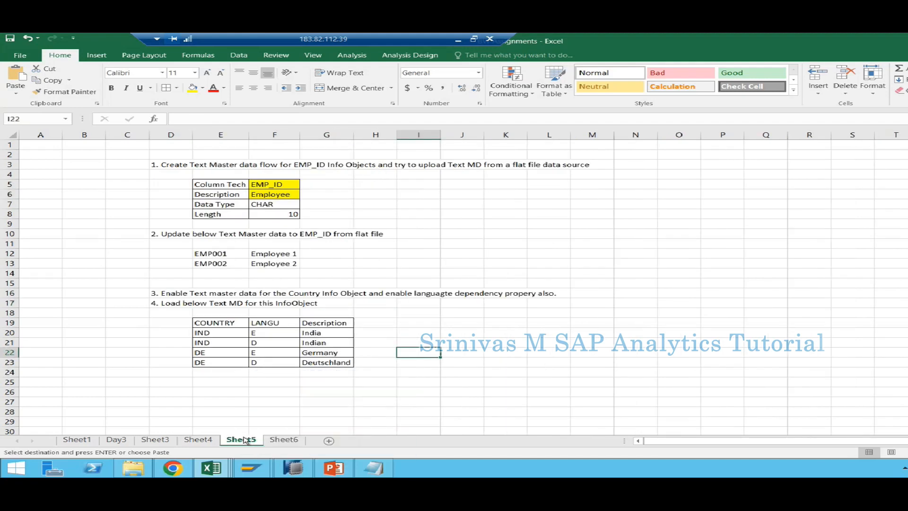
pyautogui.moveTo(218, 256); pyautogui.dragTo(216, 263)
pyautogui.hotkey('ctrl', 'c')
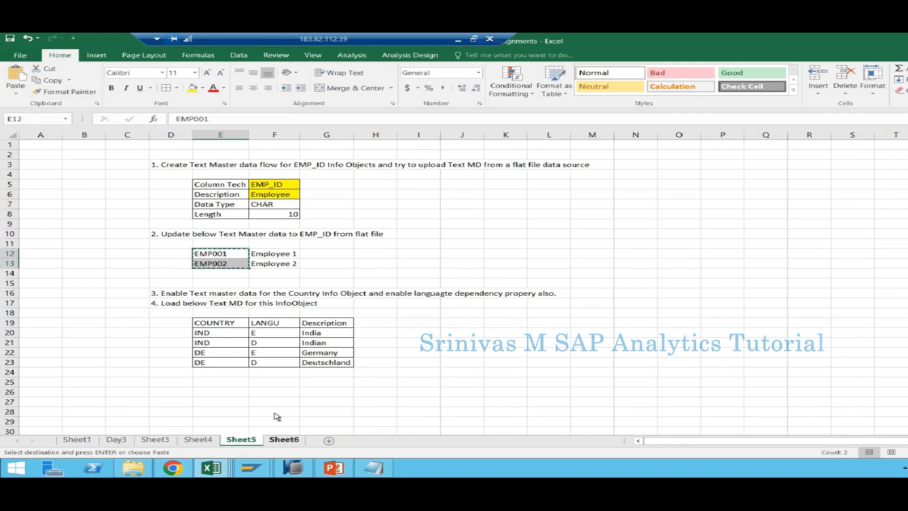
pyautogui.click(284, 439)
pyautogui.click(211, 195)
pyautogui.hotkey('ctrl', 'v')
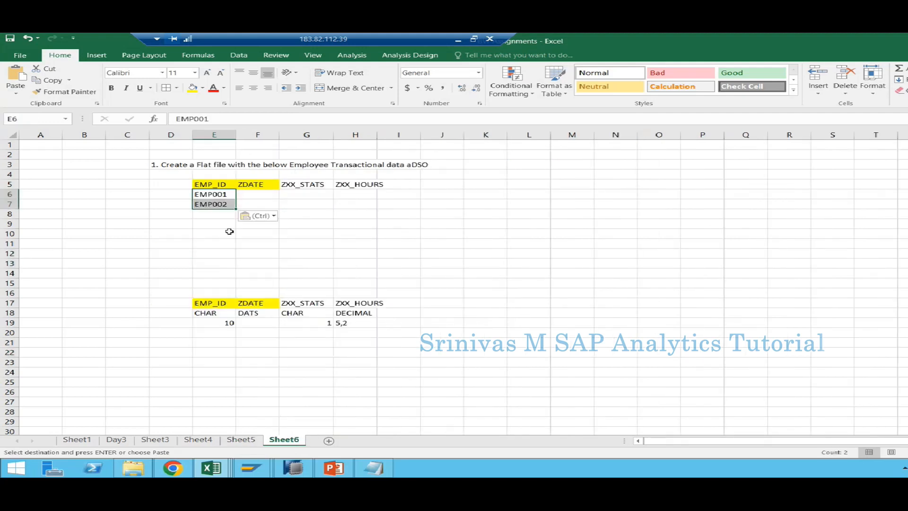
pyautogui.click(211, 204)
# Enter the date 20220101 in the ZDATE column for EMP001 and EMP002, cells F6 and F7.
pyautogui.click(250, 193)
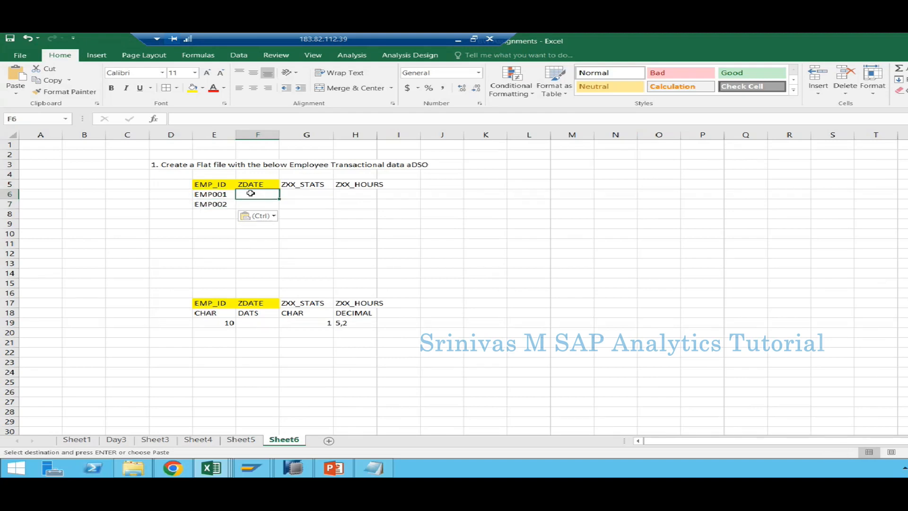
pyautogui.write('20220101')
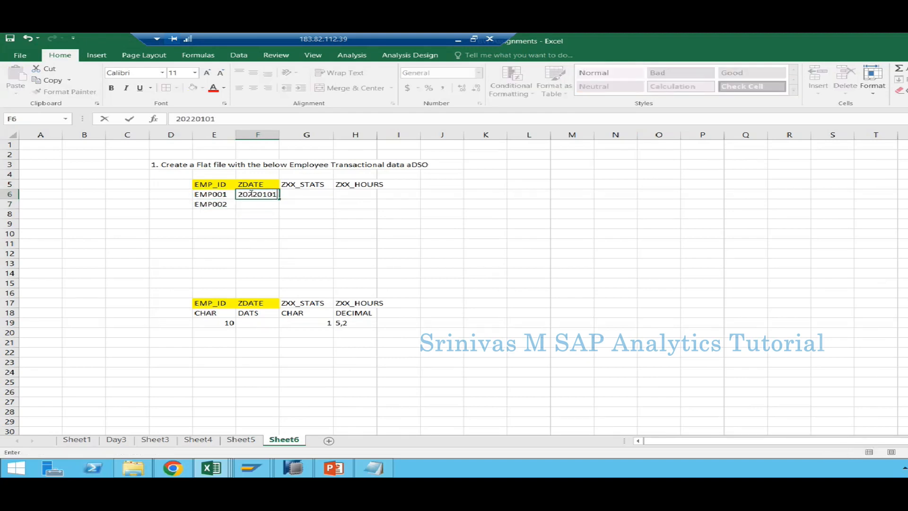
pyautogui.press('Return')
pyautogui.write('20220101')
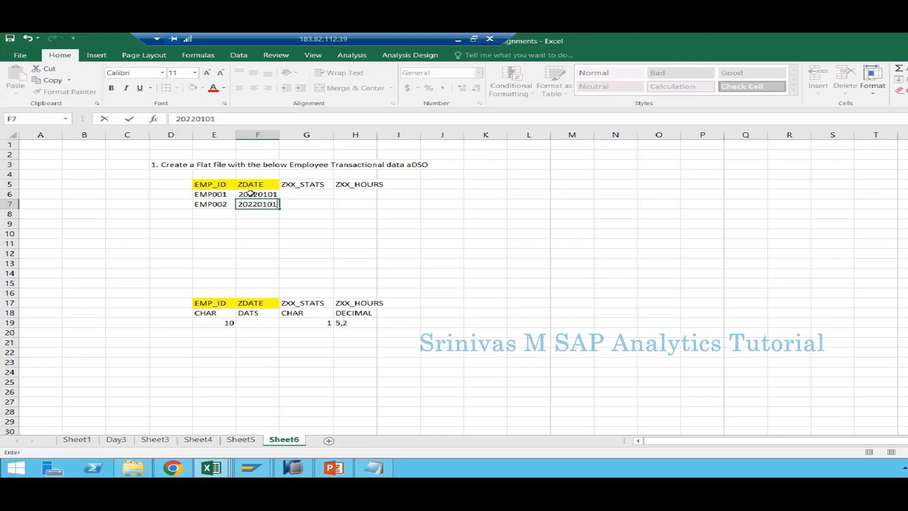
pyautogui.press('Tab')
# Enter status P in the ZXX_STATS column for both employees, cells G6 and G7.
pyautogui.press('Up')
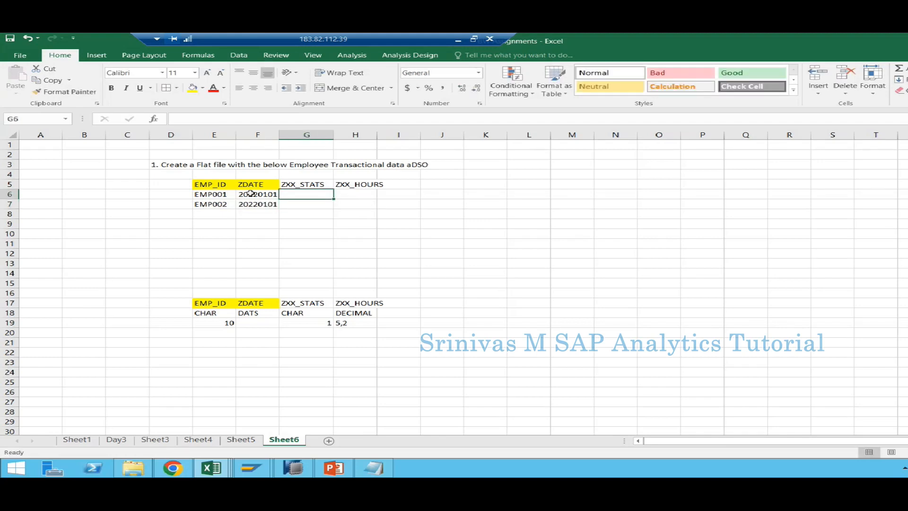
pyautogui.write('P')
pyautogui.press('Return')
pyautogui.write('P')
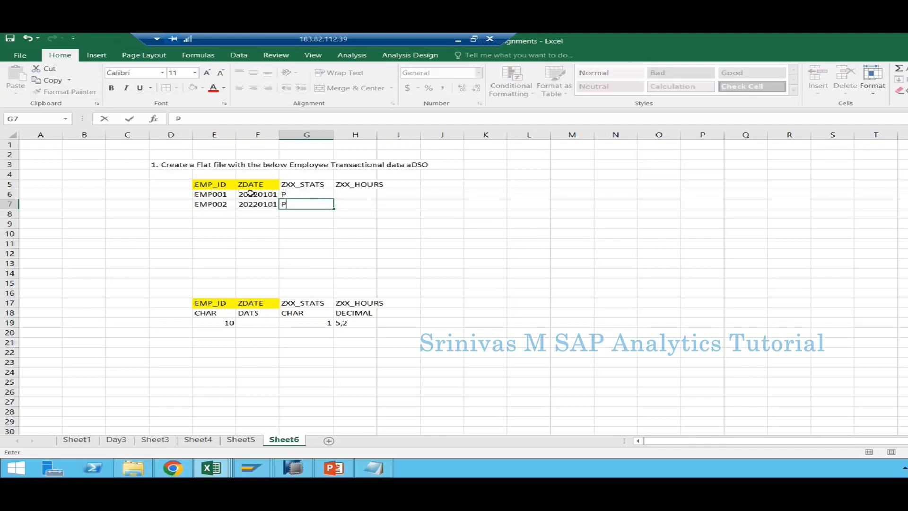
# Enter 8 in the ZXX_HOURS column for both employees, cells H6 and H7.
pyautogui.press('Tab')
pyautogui.press('Up')
pyautogui.write('8')
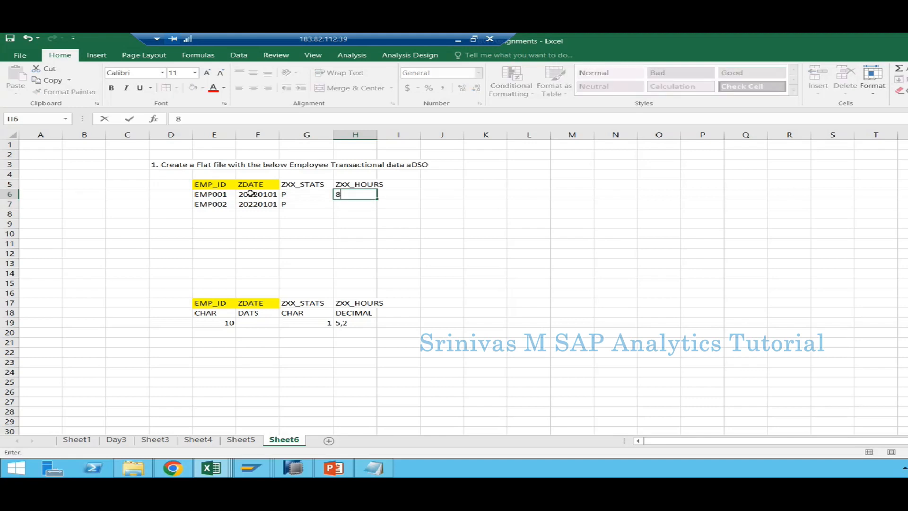
pyautogui.press('Return')
pyautogui.write('8')
pyautogui.press('Return')
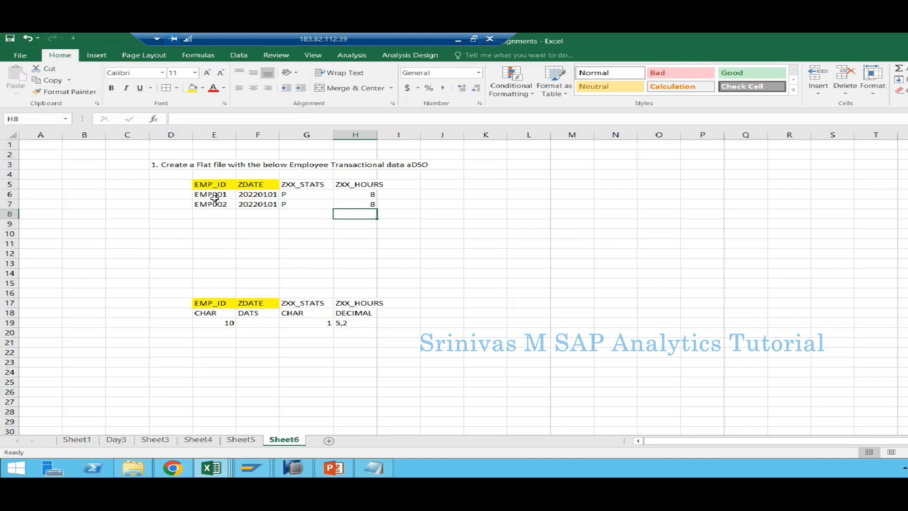
# Add EMP001 in E8 with date 20220102 in F8, and copy that date into F9.
pyautogui.click(214, 214)
pyautogui.write('E')
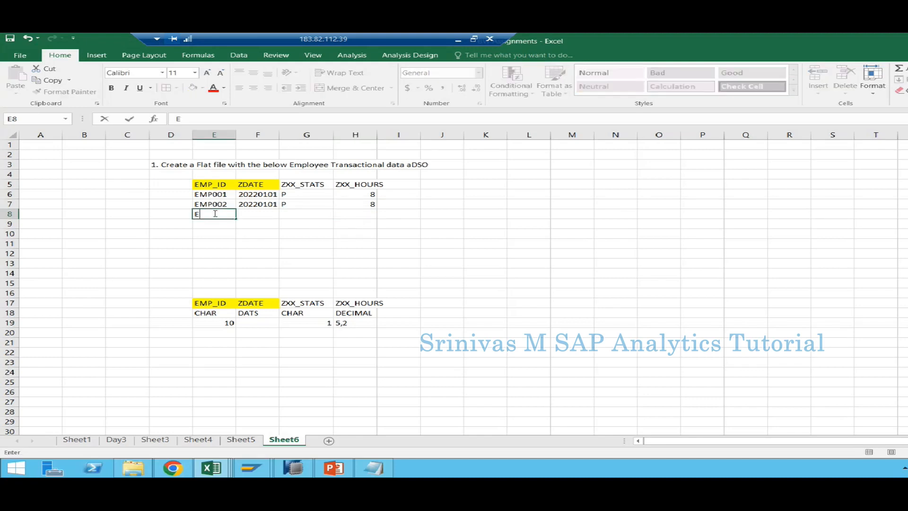
pyautogui.write('MP001')
pyautogui.press('Tab')
pyautogui.write('2')
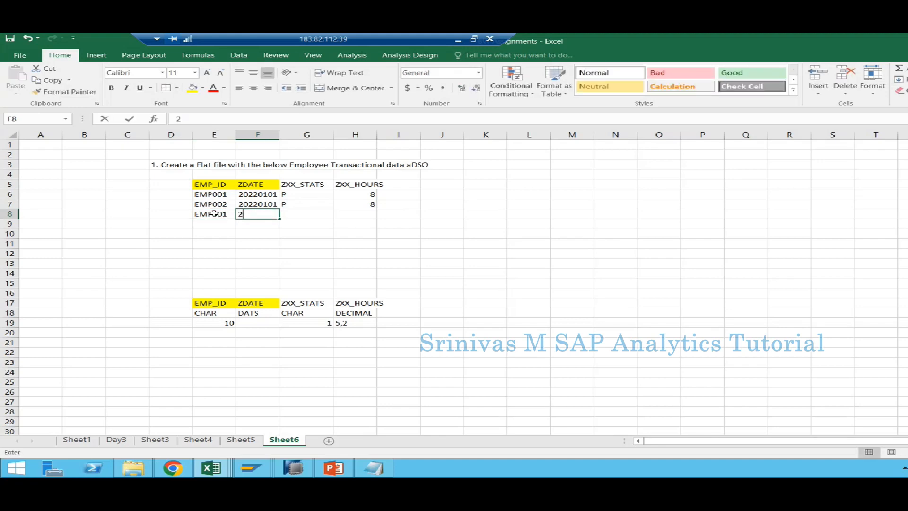
pyautogui.write('0220102')
pyautogui.press('Return')
pyautogui.press('Up')
pyautogui.hotkey('ctrl', 'c')
pyautogui.press('Down')
pyautogui.hotkey('ctrl', 'v')
# Copy the employee ID EMP002 from E7 into E9.
pyautogui.press('Left')
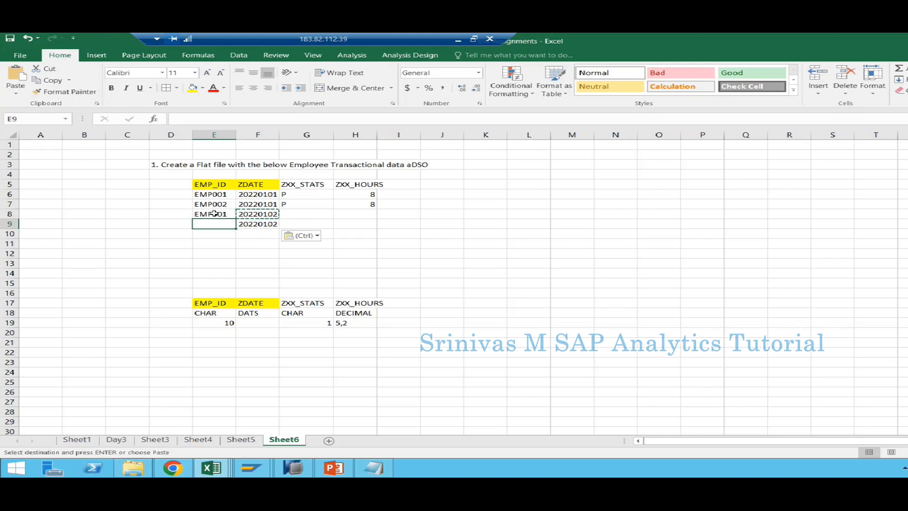
pyautogui.press('Up')
pyautogui.press('Up')
pyautogui.hotkey('ctrl', 'c')
pyautogui.press('Down')
pyautogui.press('Down')
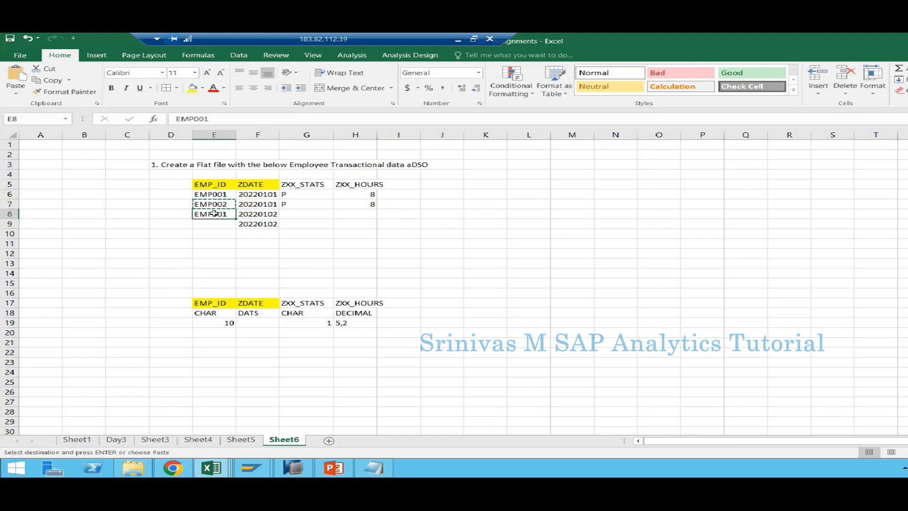
pyautogui.hotkey('ctrl', 'v')
# Enter the 20220102 statuses: P for EMP001 in G8 and A for EMP002 in G9.
pyautogui.press('Right')
pyautogui.press('Right')
pyautogui.press('Up')
pyautogui.write('P')
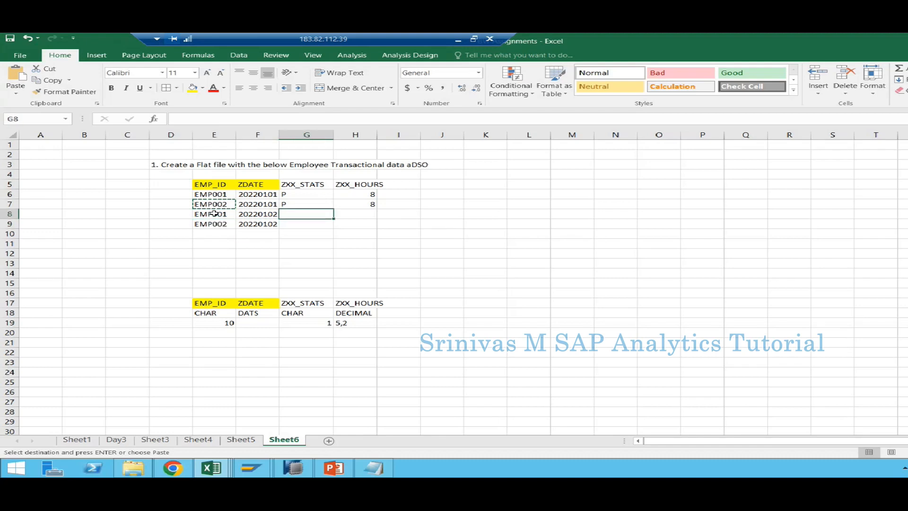
pyautogui.press('Return')
pyautogui.write('A')
# Enter 8 hours in H8 and 0 hours in H9, and apply all borders to the sample data table E5:H9.
pyautogui.press('Right')
pyautogui.press('Up')
pyautogui.press('Down')
pyautogui.write('0')
pyautogui.press('Up')
pyautogui.write('8')
pyautogui.press('Return')
pyautogui.moveTo(211, 186); pyautogui.dragTo(342, 229)
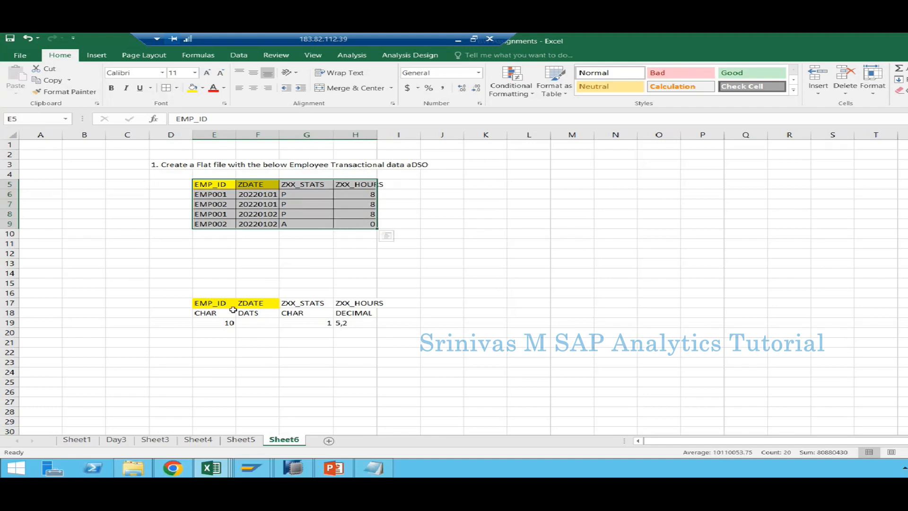
# Write the second assignment heading in D11: "2. Create aDSO with below structure".
pyautogui.click(172, 244)
pyautogui.write('2. Create aDSO with belwo s')
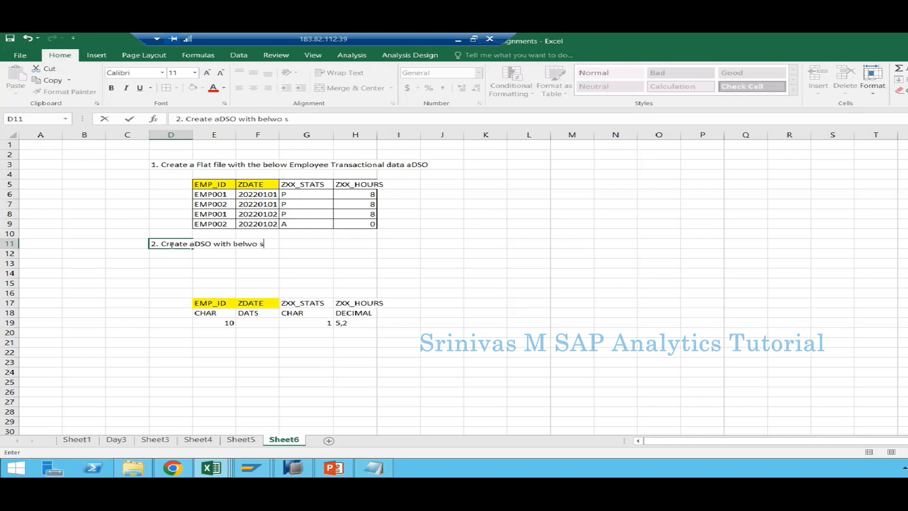
pyautogui.write('tr')
pyautogui.press('BackSpace')
pyautogui.press('BackSpace')
pyautogui.press('BackSpace')
pyautogui.press('BackSpace')
pyautogui.press('BackSpace')
pyautogui.press('BackSpace')
pyautogui.press('BackSpace')
pyautogui.write('low structure')
pyautogui.press('Return')
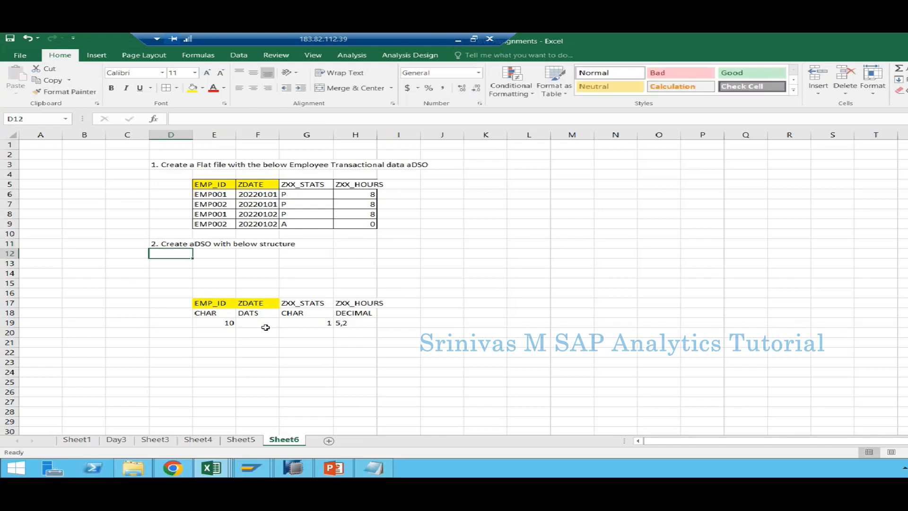
# Move the field definition table from E17:H19 up to start at cell E13.
pyautogui.moveTo(223, 304); pyautogui.dragTo(356, 324)
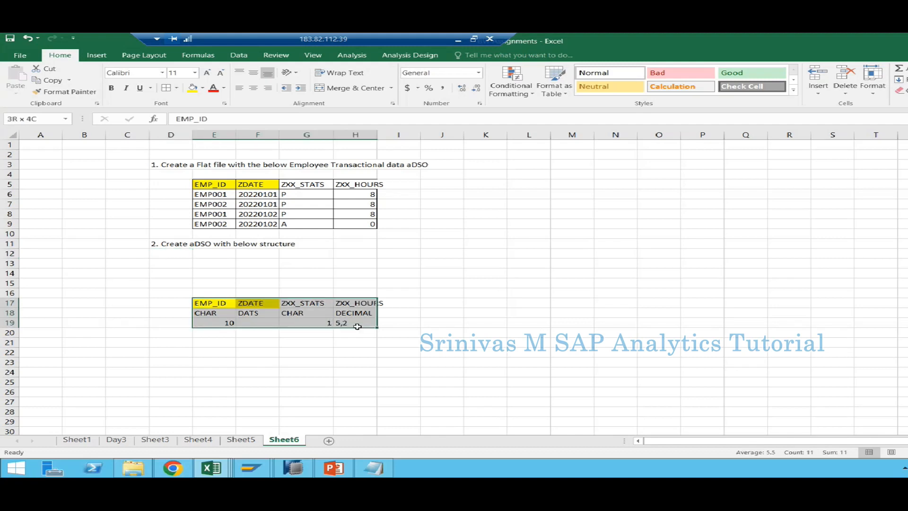
pyautogui.hotkey('ctrl', 'c')
pyautogui.click(214, 260)
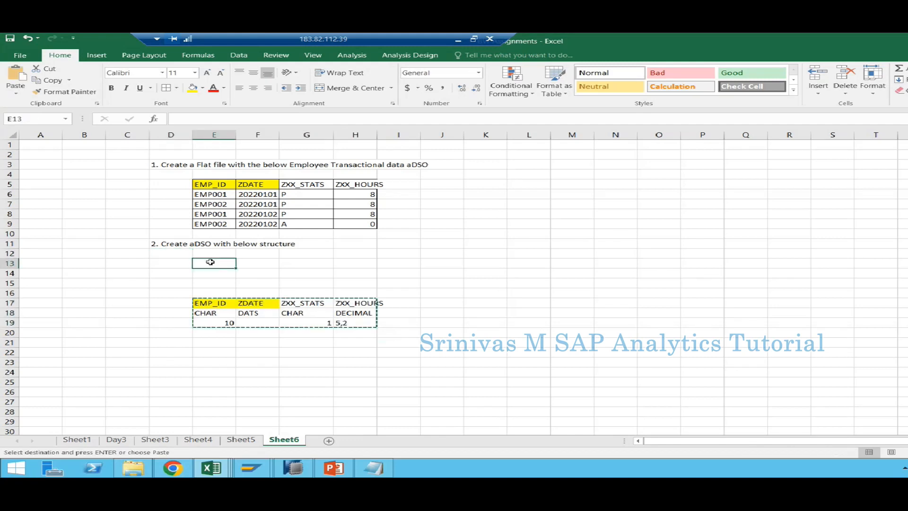
pyautogui.hotkey('ctrl', 'v')
# Insert "(info object based modelling)" after "aDSO" in the D11 heading.
pyautogui.click(189, 245)
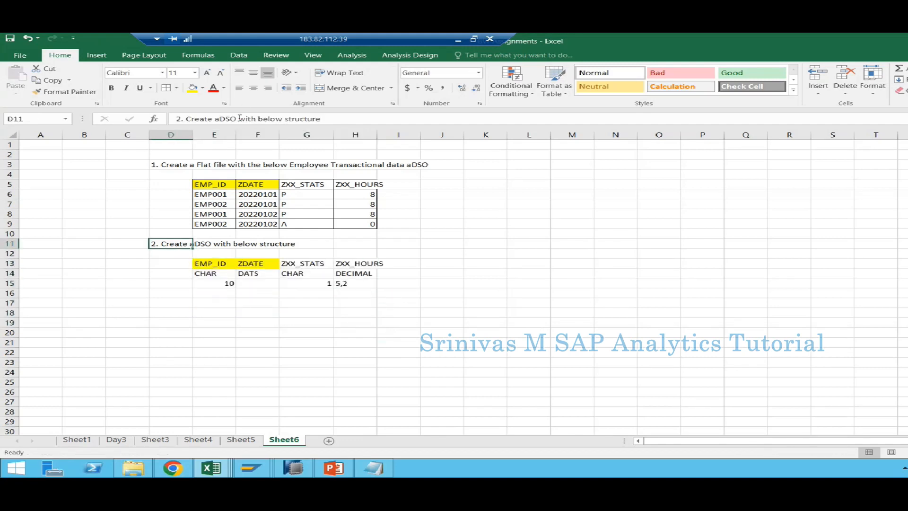
pyautogui.click(239, 118)
pyautogui.write('info obejc')
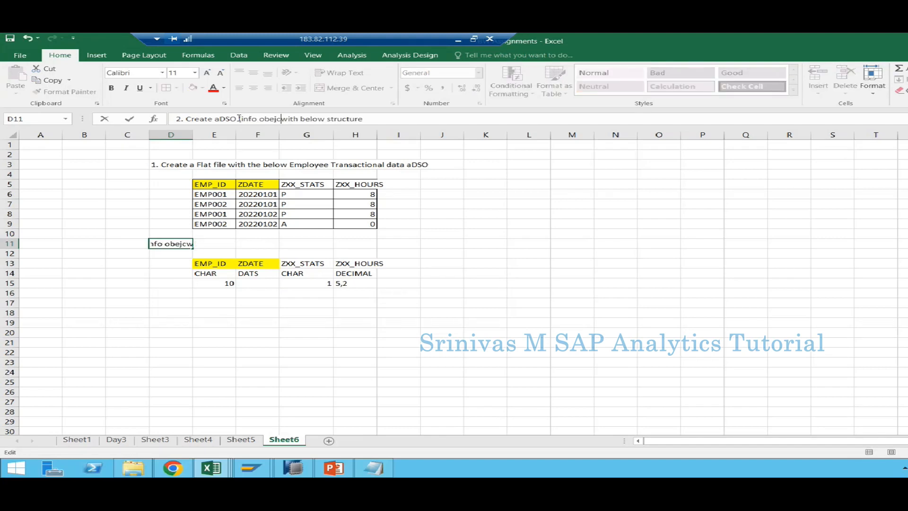
pyautogui.press('BackSpace')
pyautogui.press('BackSpace')
pyautogui.press('BackSpace')
pyautogui.write('ject based modelling)')
pyautogui.press('Return')
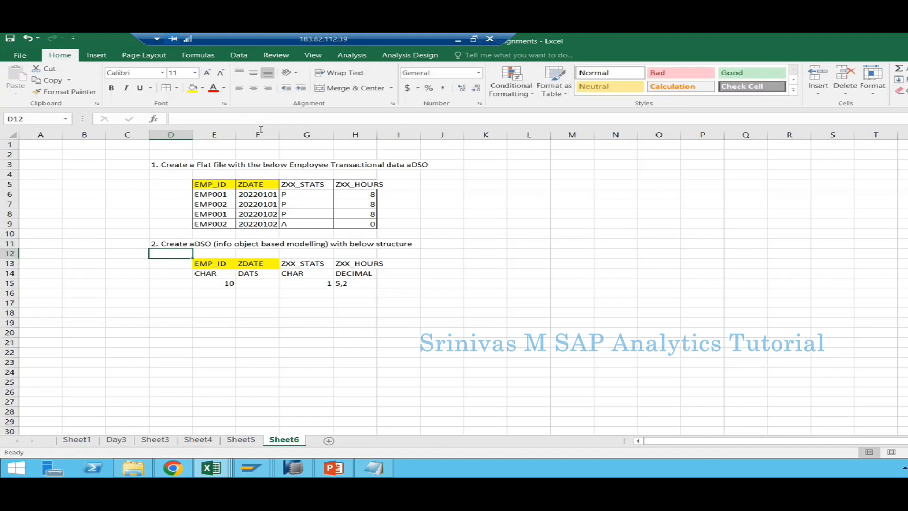
# Apply all borders to the field definition table E13:H15.
pyautogui.moveTo(215, 267); pyautogui.dragTo(355, 284)
pyautogui.click(173, 88)
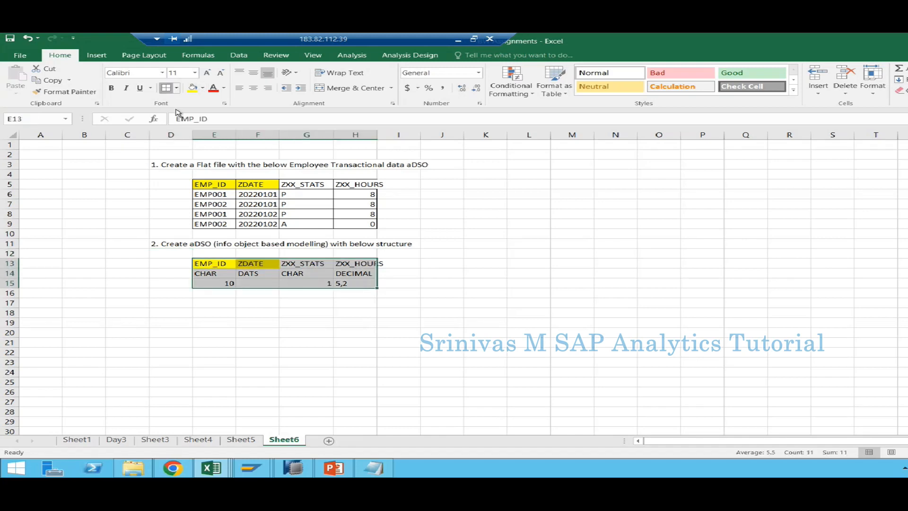
# Append "and load data from the above flat file." to the end of the D11 heading.
pyautogui.click(174, 242)
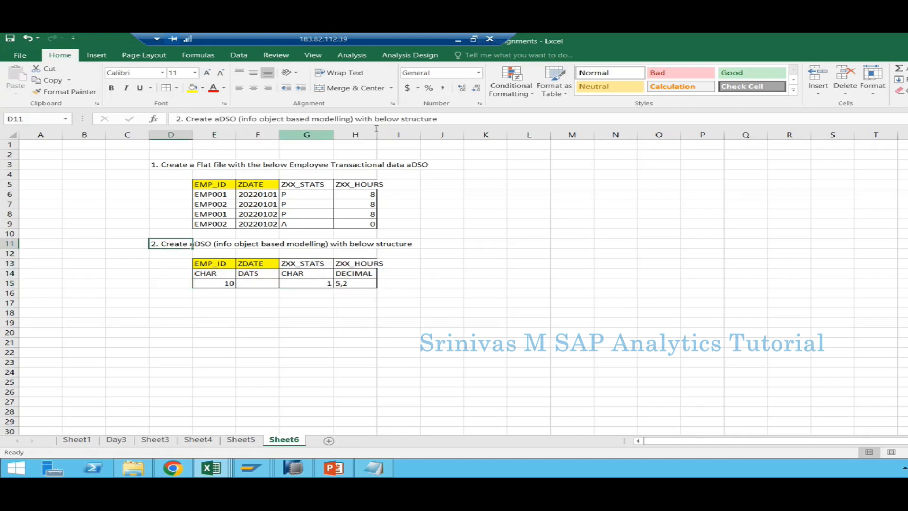
pyautogui.click(489, 118)
pyautogui.write('and load ')
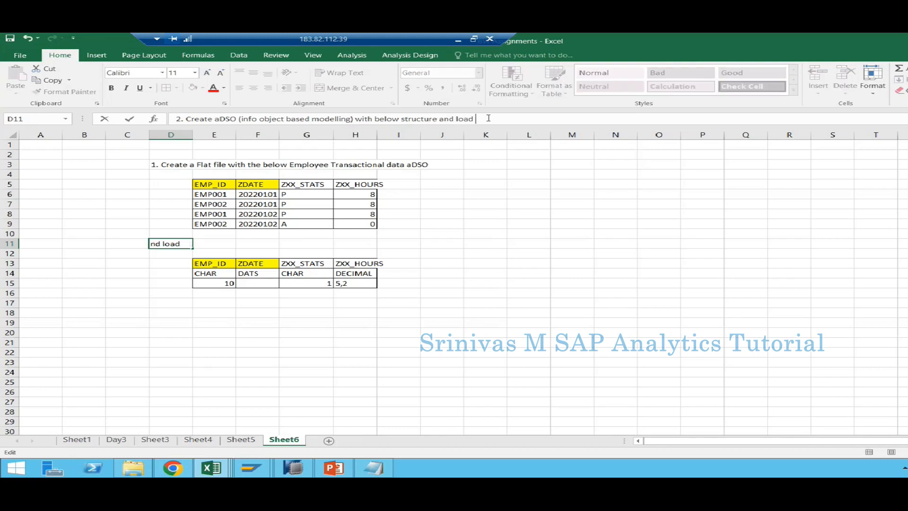
pyautogui.write('data from the above flat file.')
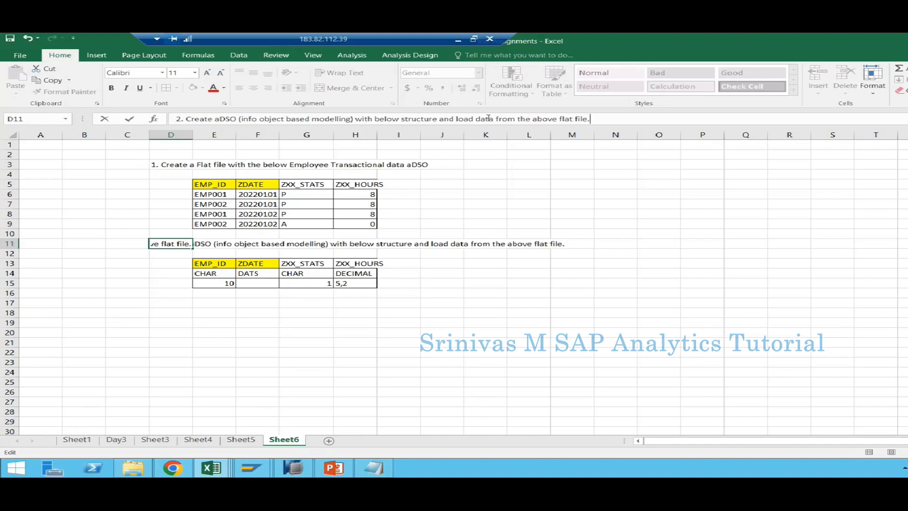
pyautogui.press('Return')
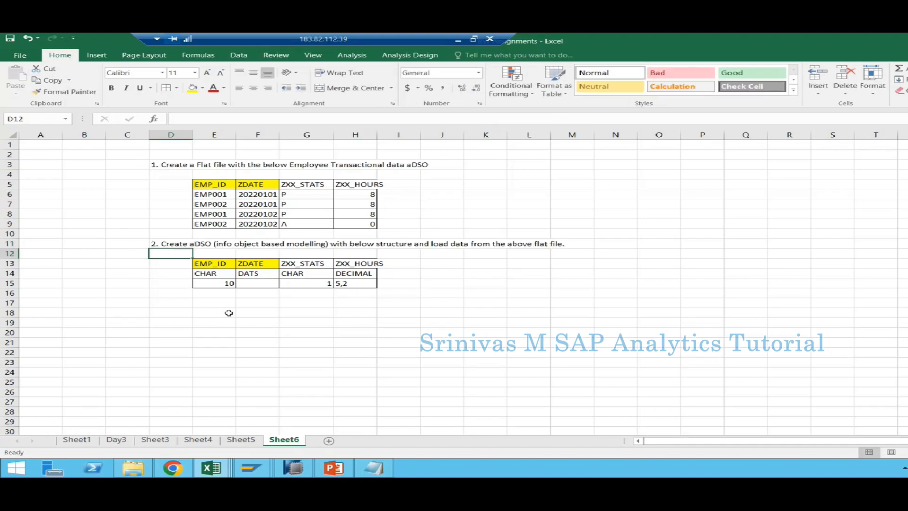
pyautogui.click(180, 302)
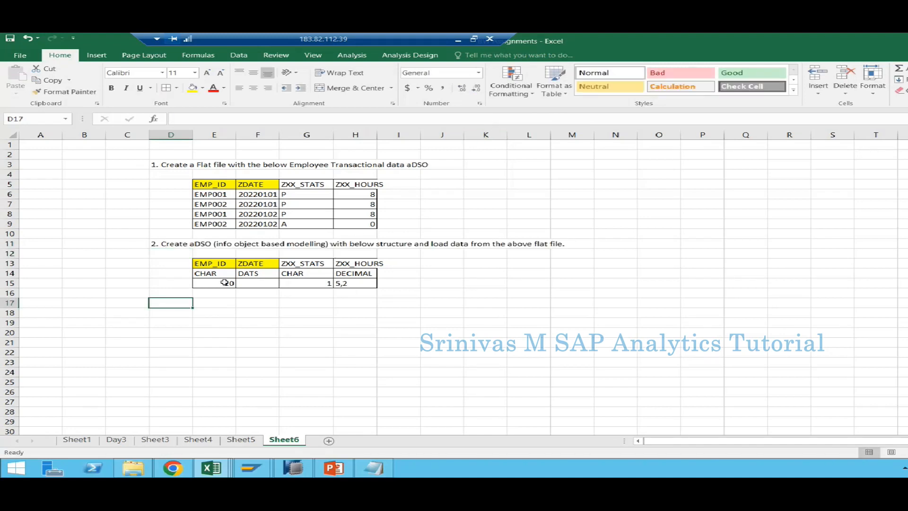